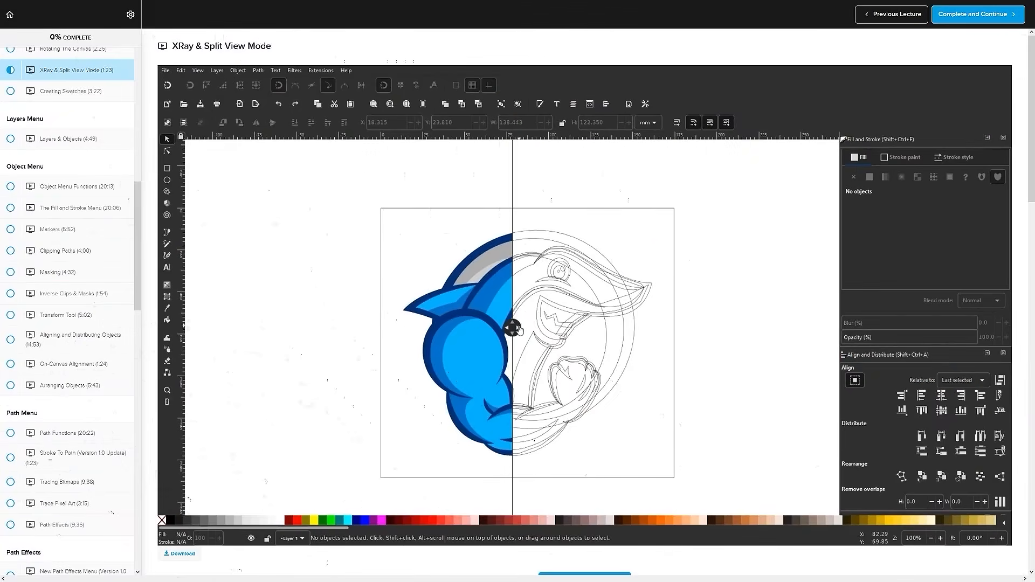
left_click_drag(520, 335, 427, 331)
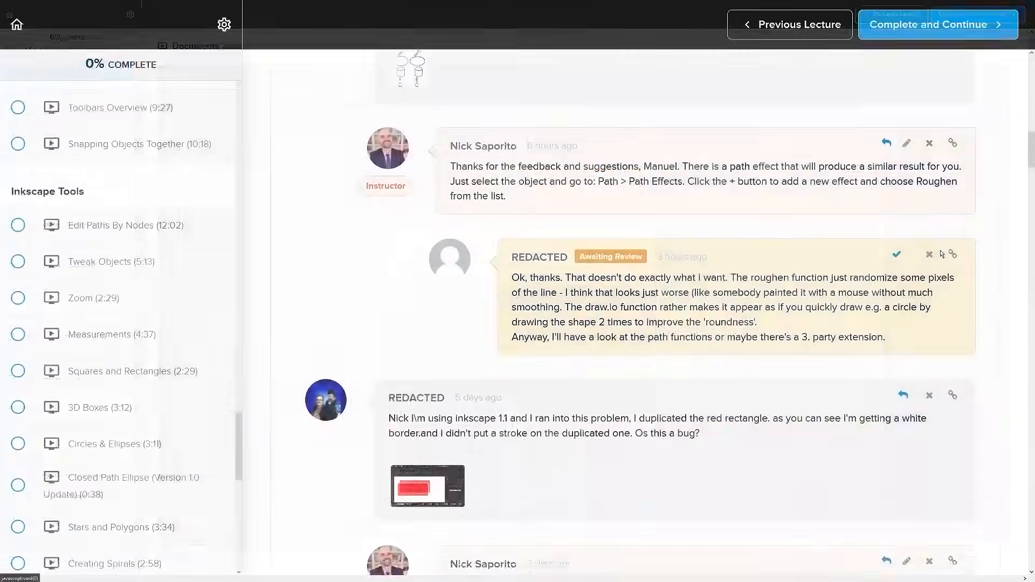
scroll(994, 143, "down", 5)
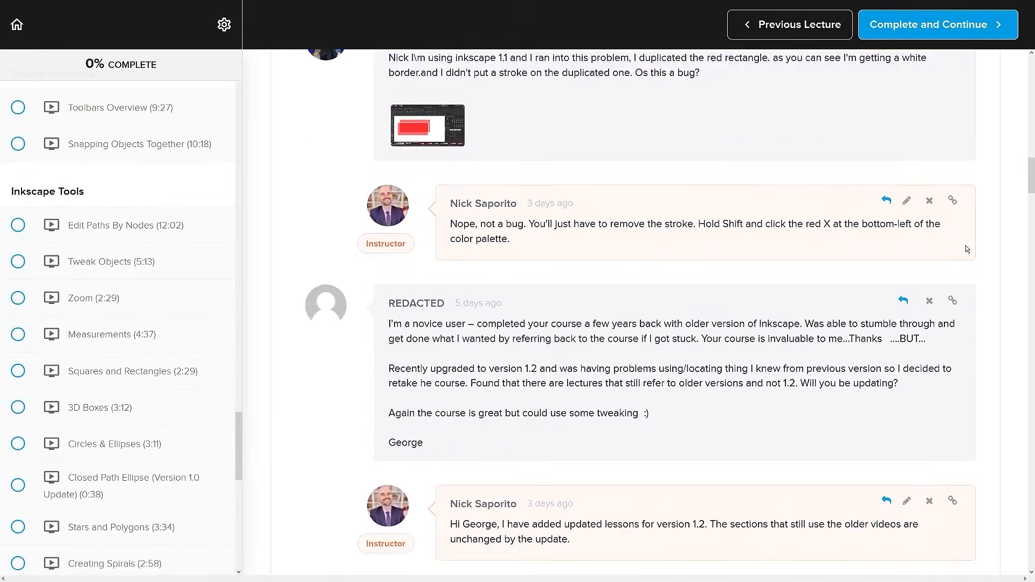
scroll(965, 247, "down", 6)
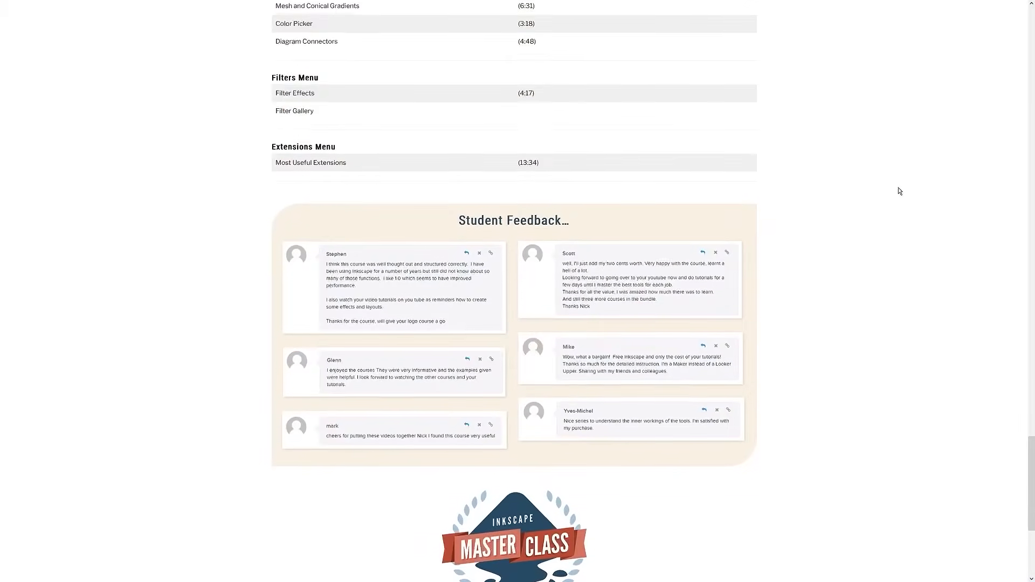
scroll(896, 192, "down", 4)
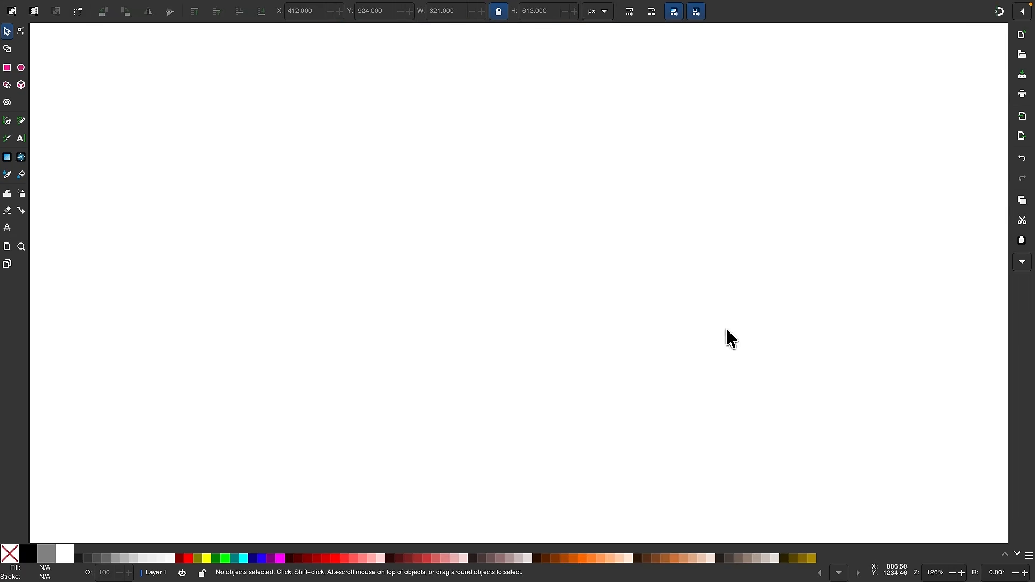
- Draw a vertical rectangle about 346 by 624 px and round its corners fully, to a 173 px radius, forming a pill shape
key("1")
left_click(10, 70)
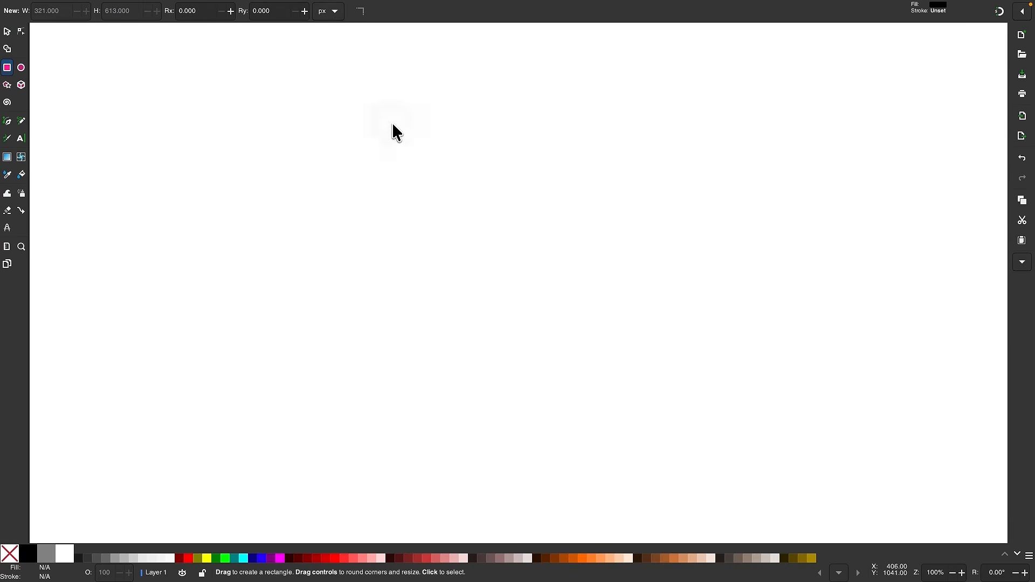
left_click_drag(392, 123, 579, 460)
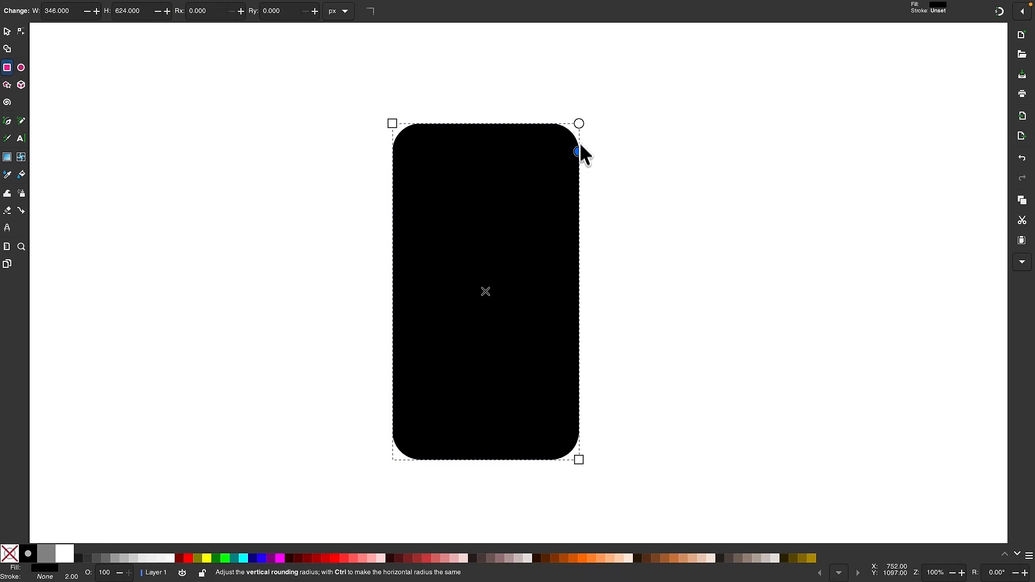
left_click_drag(580, 145, 571, 219)
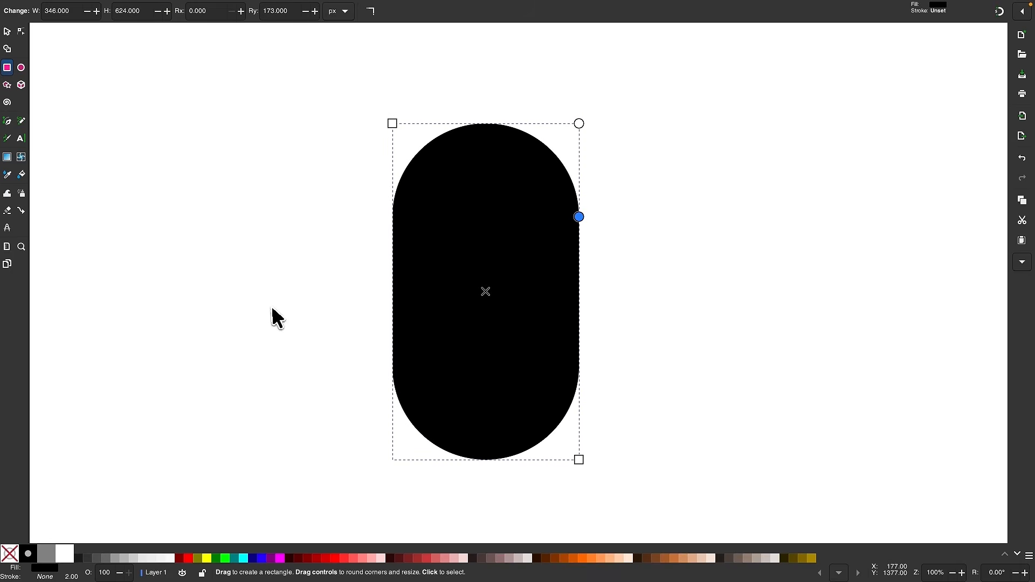
- Convert the rounded rectangle from a shape object to an editable path
left_click(7, 32)
mouse_move(261, 15)
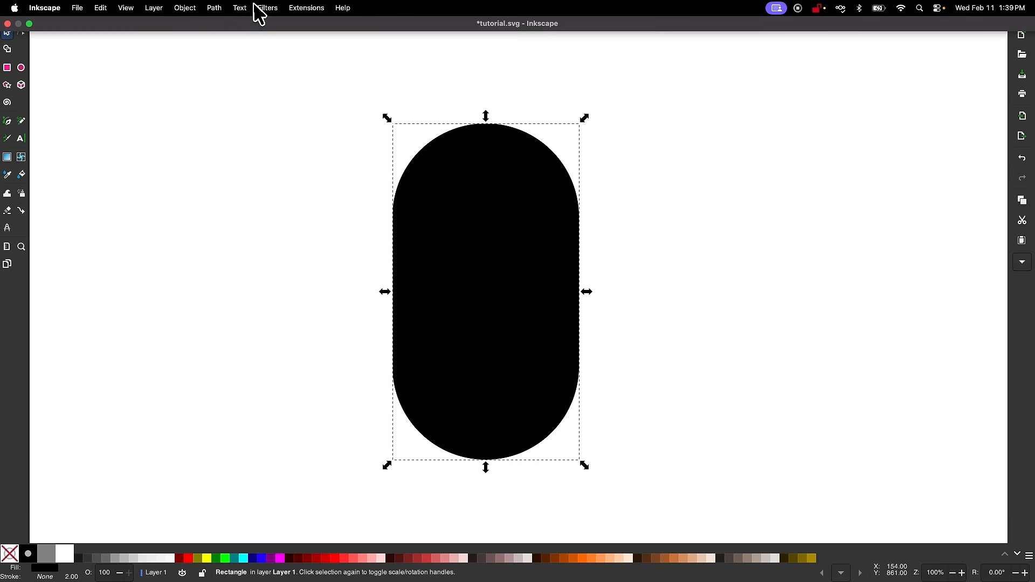
left_click(217, 8)
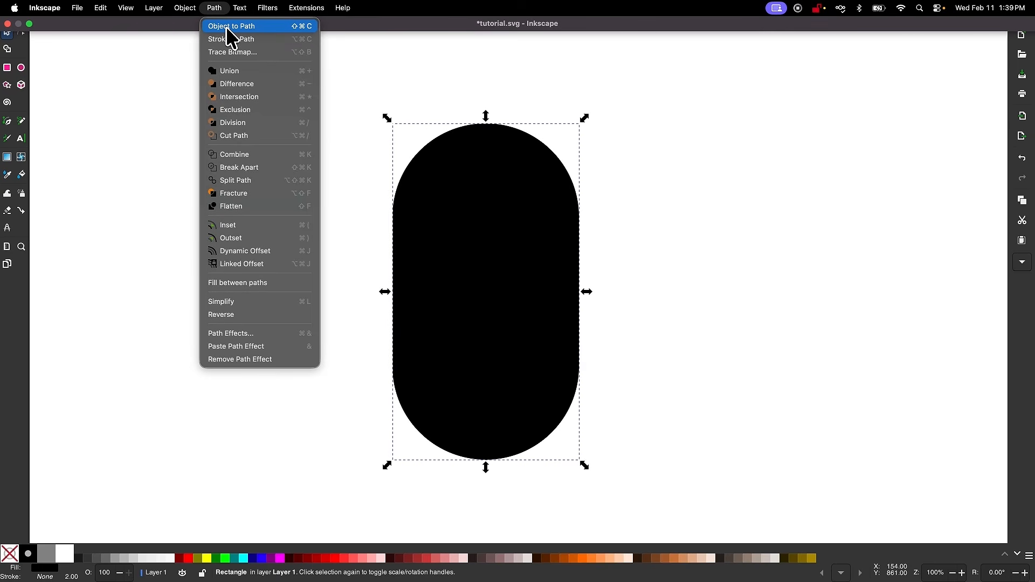
left_click(227, 27)
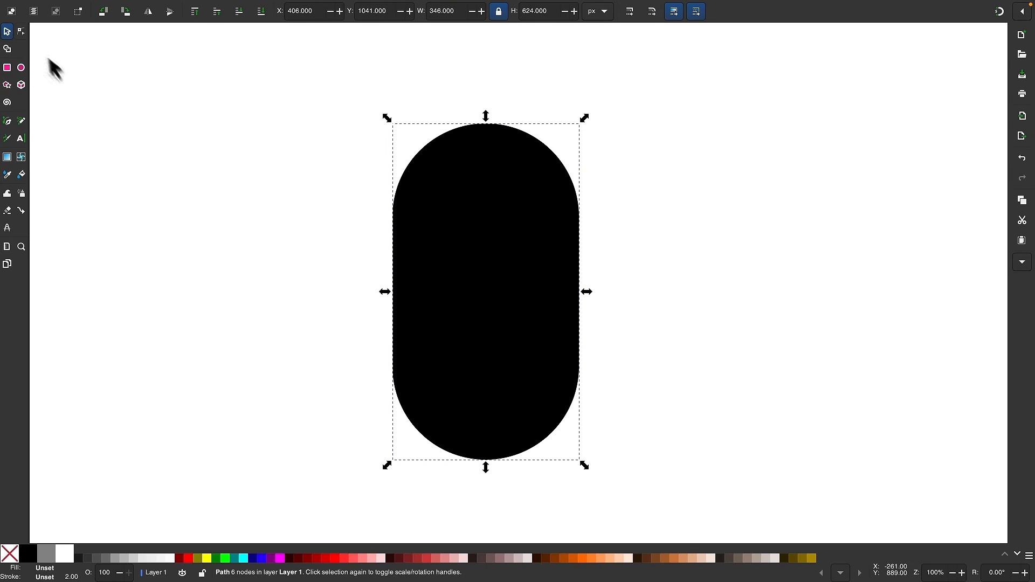
- Turn the pill's three lowest nodes into corner nodes with retracted handles, so its lower end becomes a straight-sided point
left_click(22, 33)
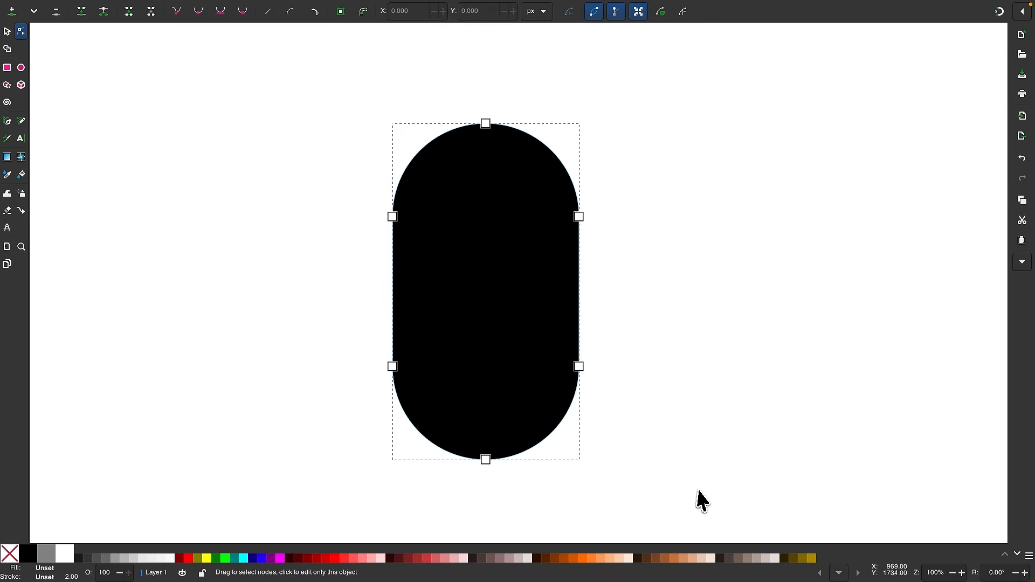
left_click_drag(565, 432, 334, 346)
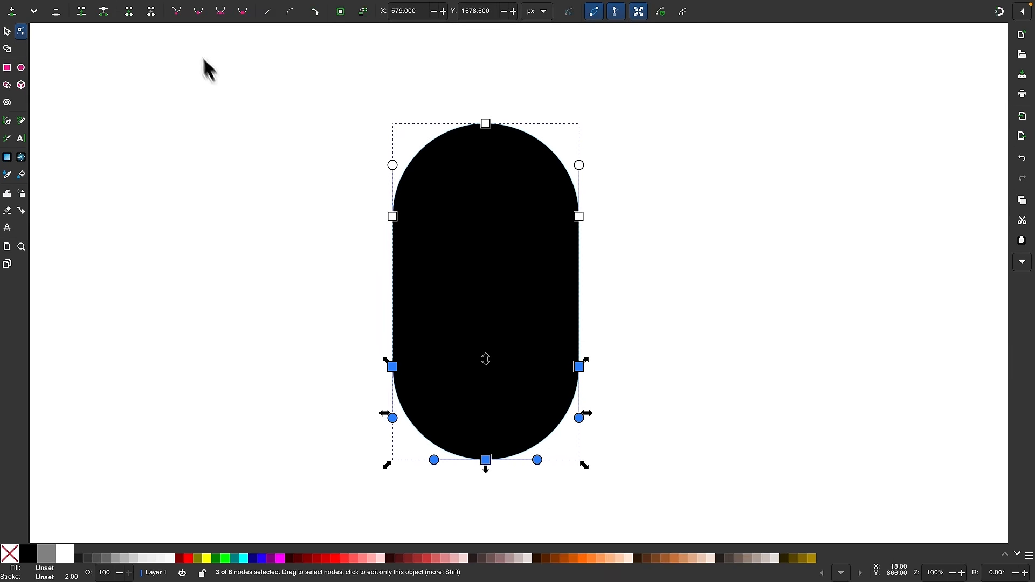
left_click(176, 12)
left_click(175, 12)
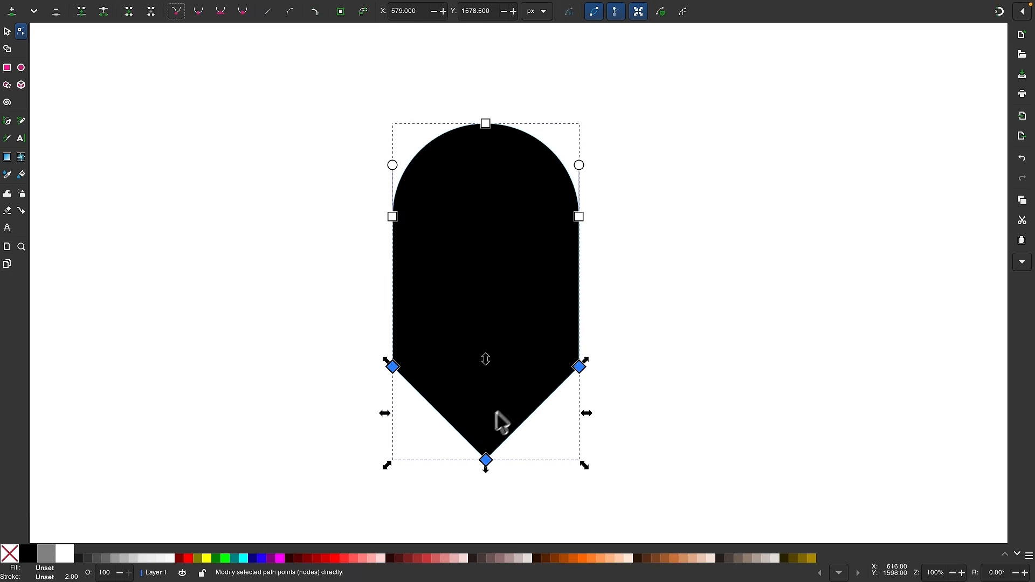
- Turn off the node transform handles and move the path's lowest node straight up to about Y 1526 px
left_click(638, 11)
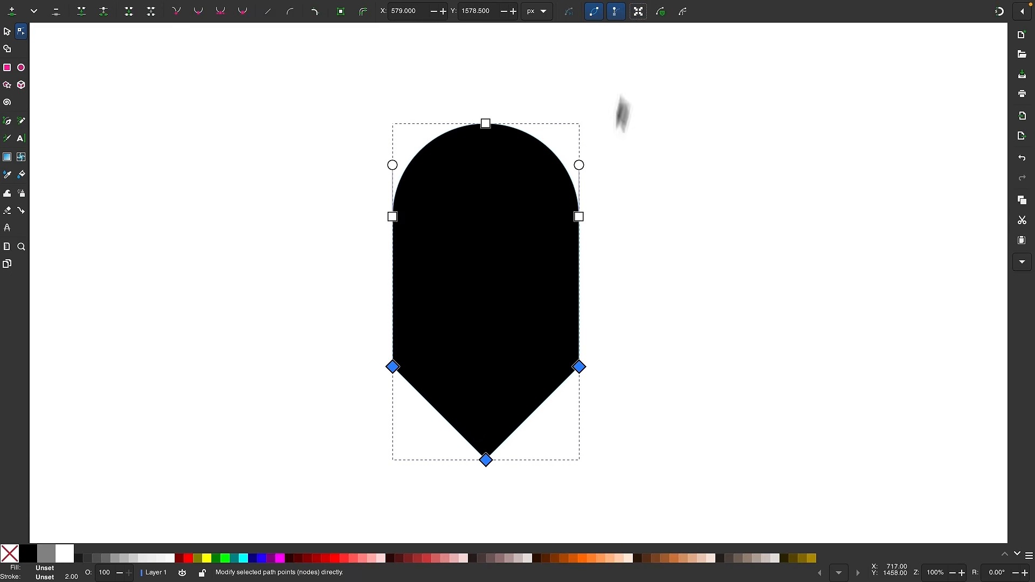
left_click(487, 461)
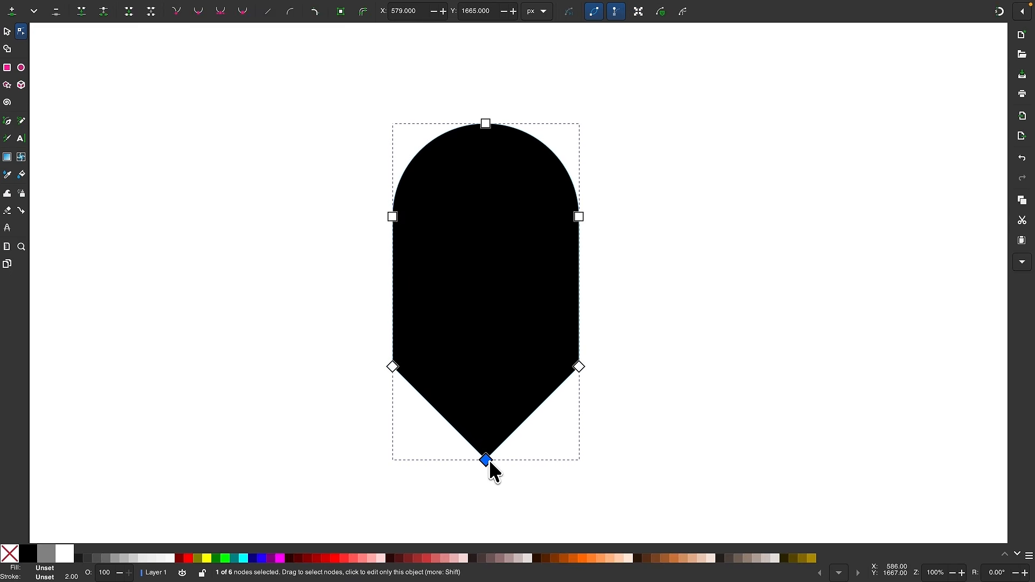
left_click_drag(489, 461, 493, 385)
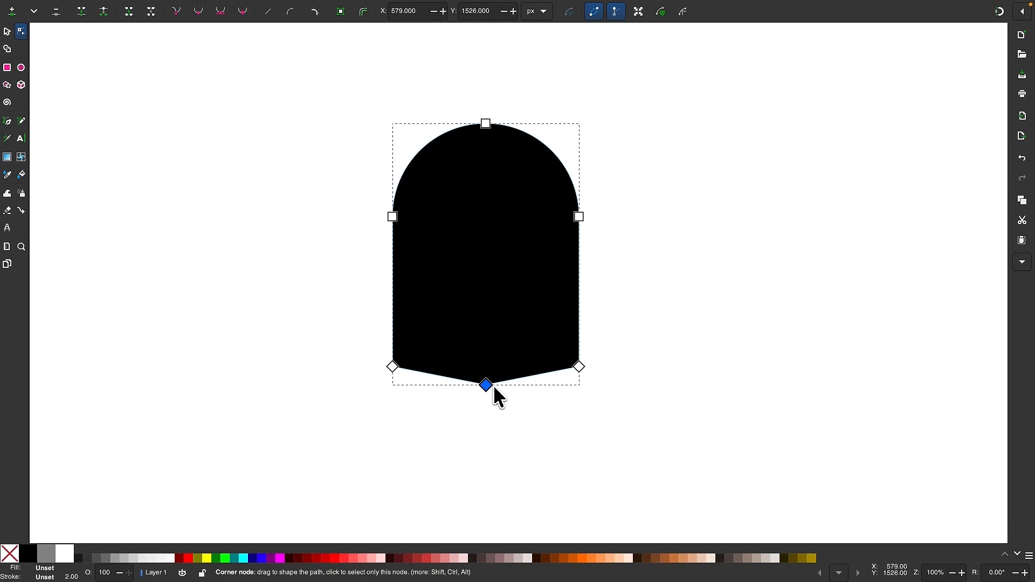
- Give the shape a flat pale pink fill with hue 333, saturation 64 and lightness 90 (RGBA f6d3e3ff)
scroll(543, 421, "up", 2)
scroll(543, 421, "up", 2)
scroll(529, 331, "up", 2)
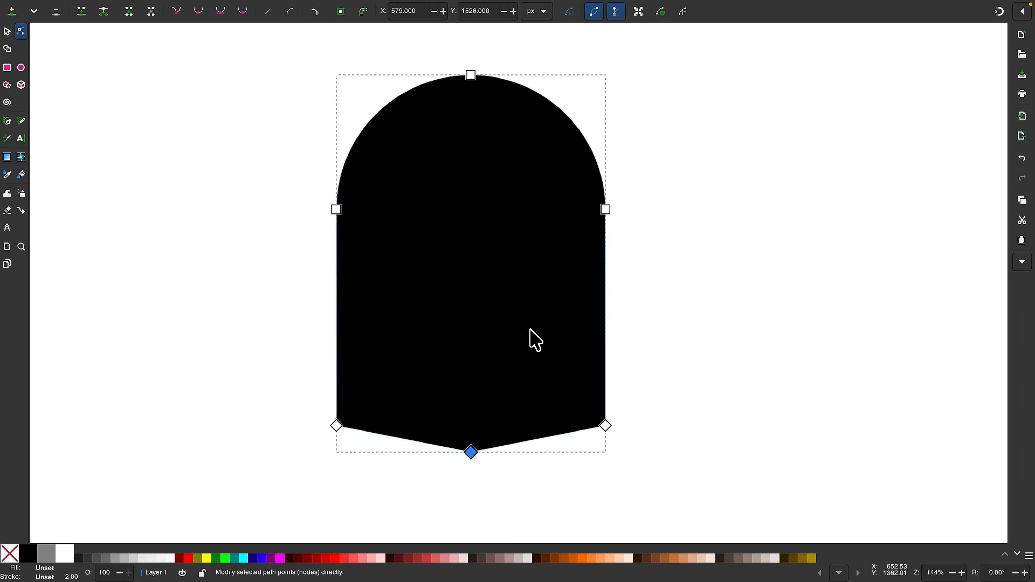
scroll(527, 335, "down", 2)
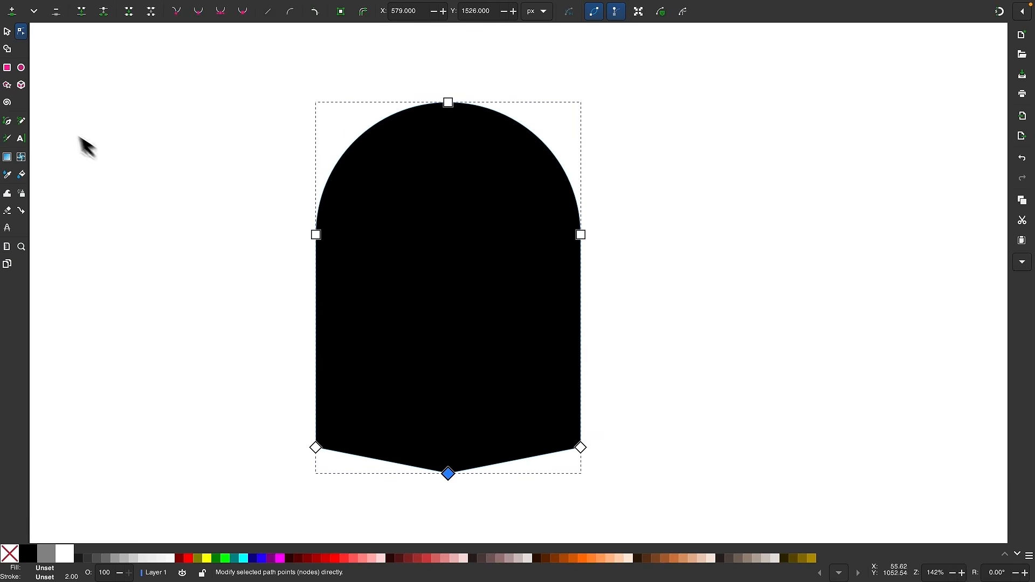
left_click(7, 32)
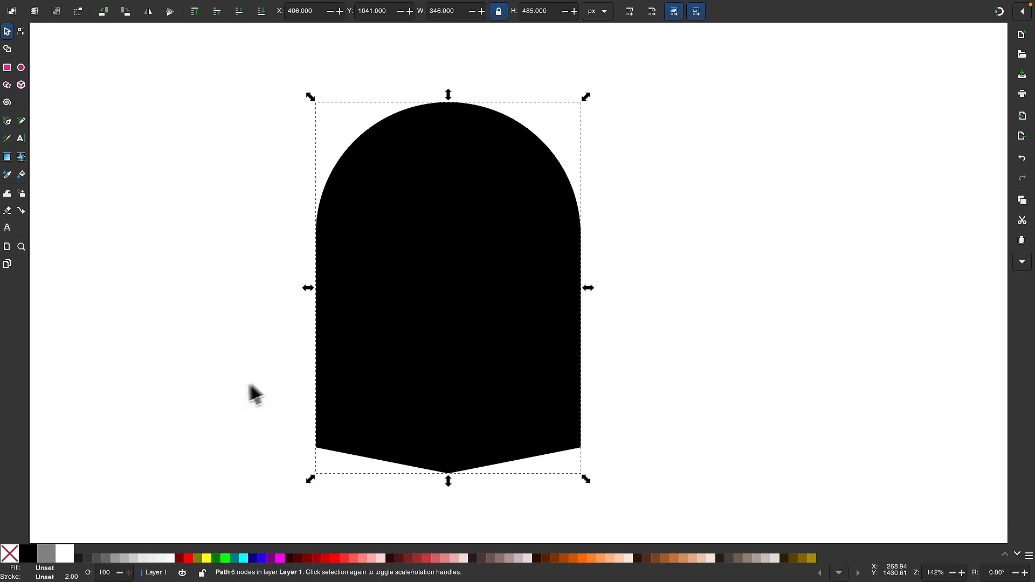
left_click(45, 570)
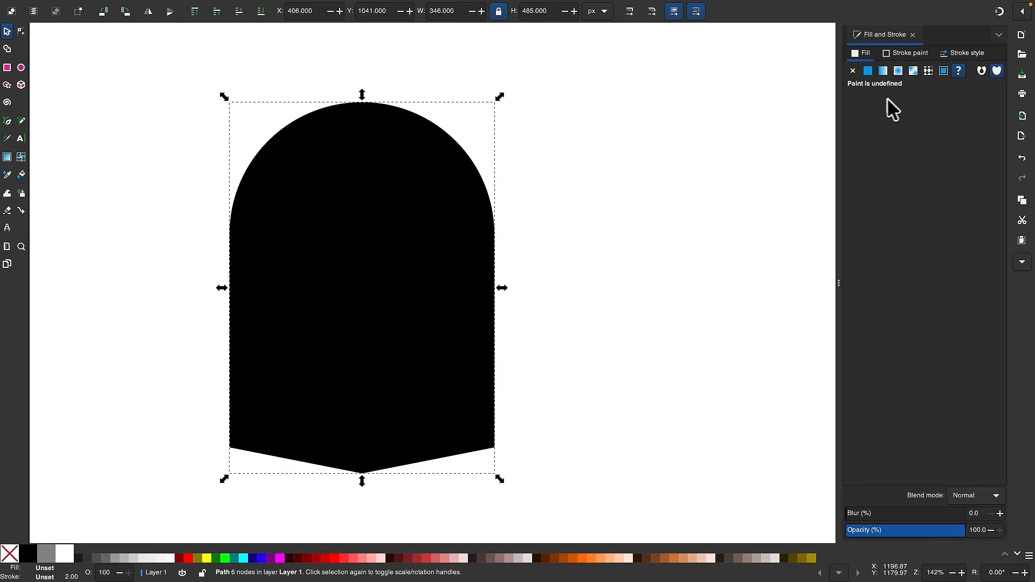
left_click(868, 71)
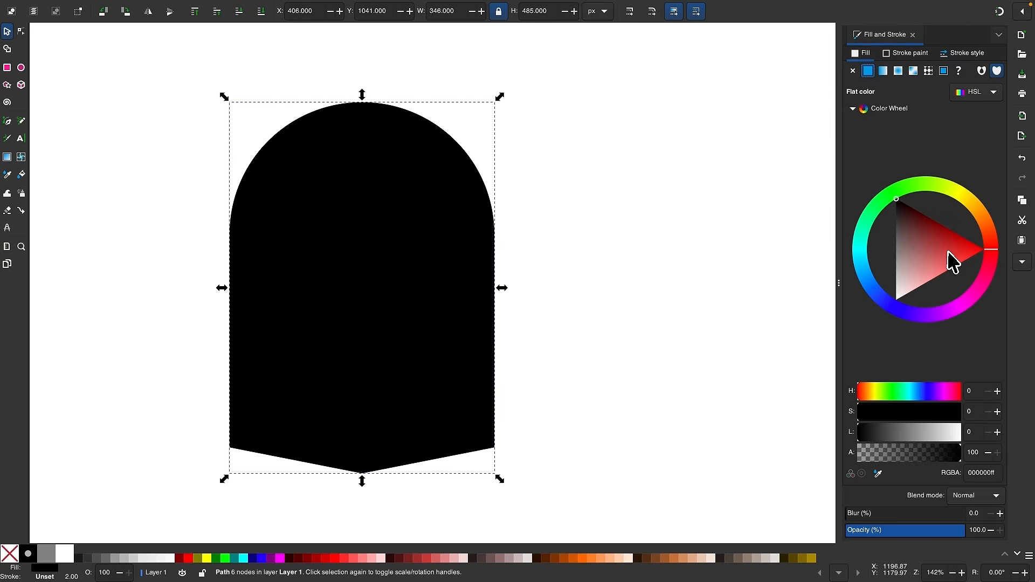
mouse_move(948, 252)
left_mouse_down()
mouse_move(1020, 256)
mouse_move(993, 282)
left_mouse_up()
left_click_drag(914, 438, 951, 438)
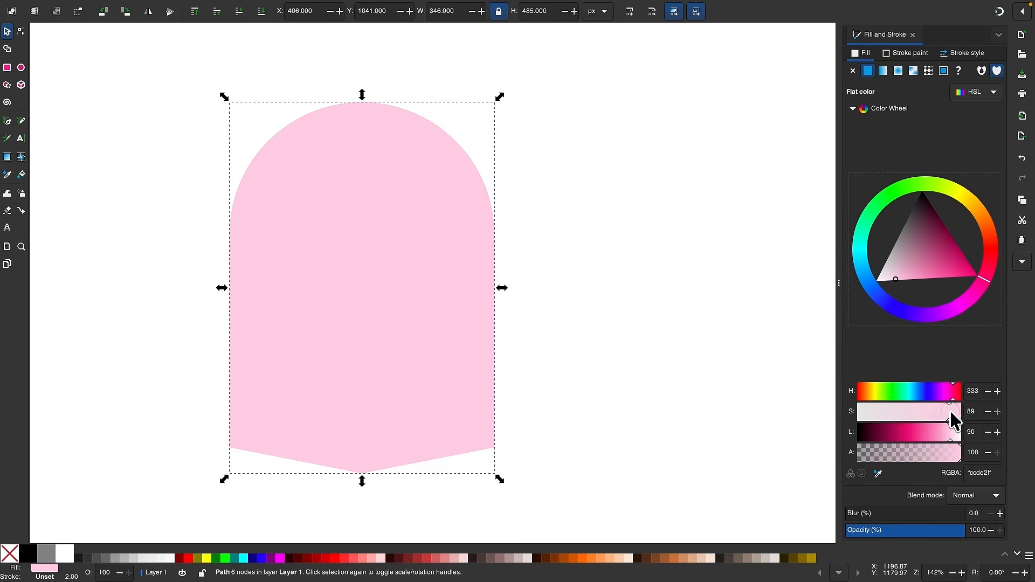
mouse_move(951, 414)
left_mouse_down()
mouse_move(914, 416)
mouse_move(924, 415)
left_mouse_up()
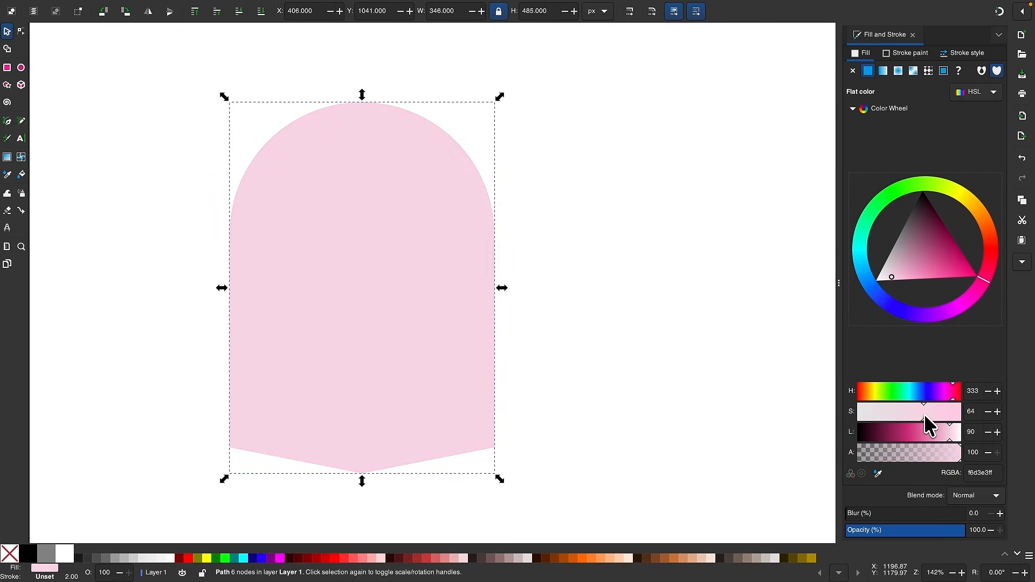
- Select the two outer lower corner nodes of the pink path and apply the Corners path effect
scroll(625, 332, "left", 2)
scroll(626, 332, "down", 1)
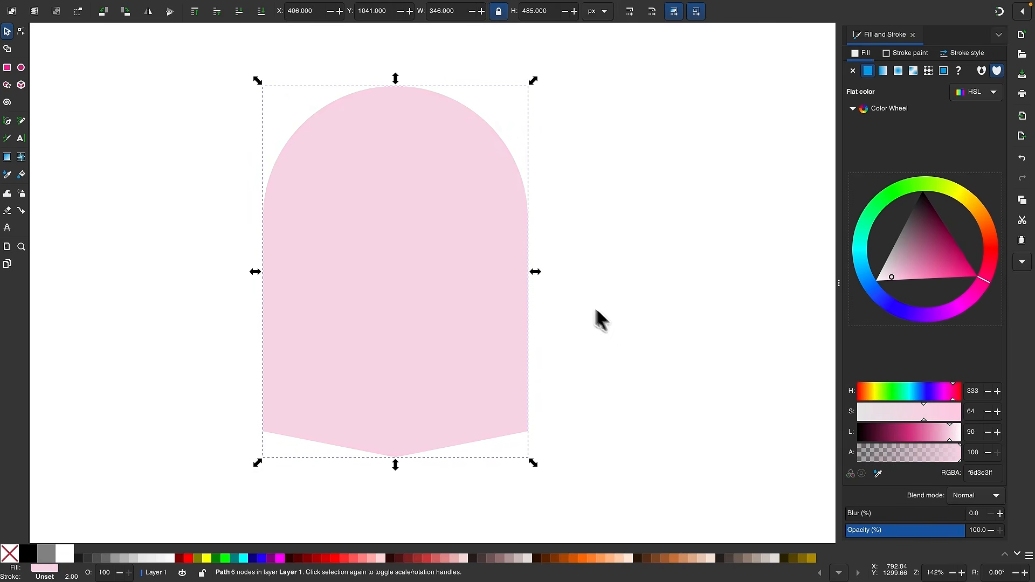
scroll(432, 363, "up", 3)
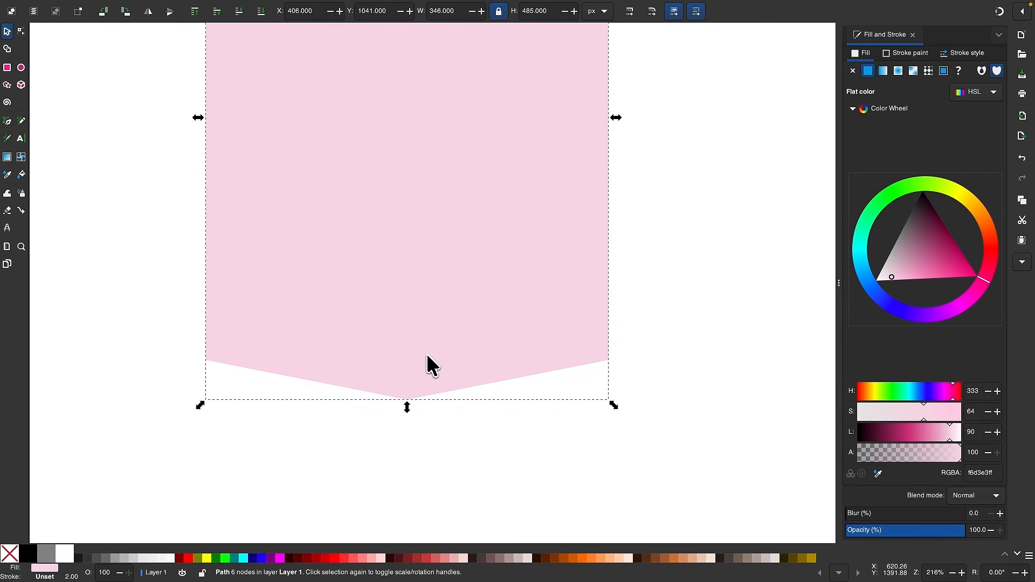
left_click(21, 32)
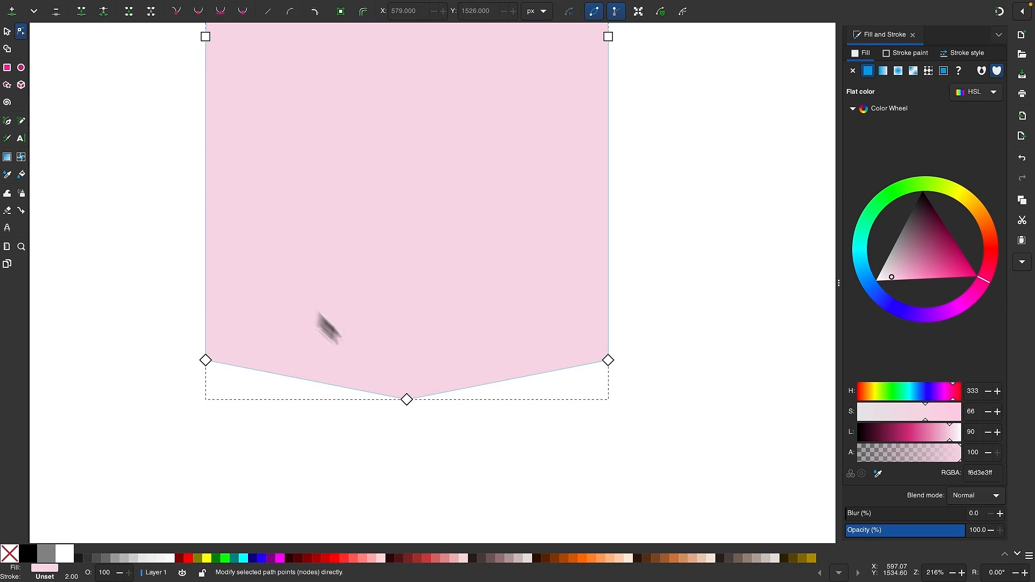
scroll(428, 418, "up", 2)
left_click_drag(86, 307, 148, 361)
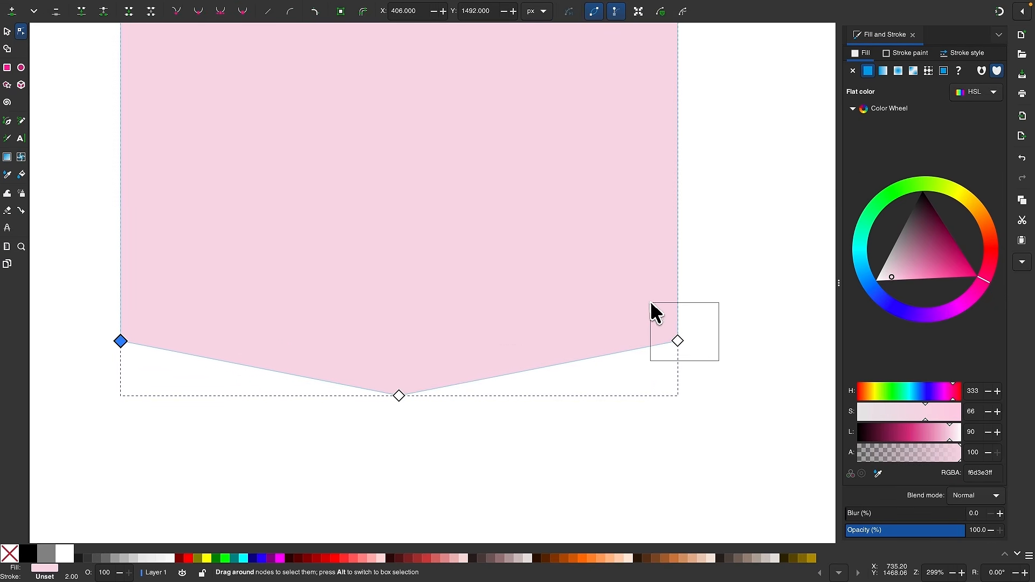
left_click_drag(719, 365, 651, 305)
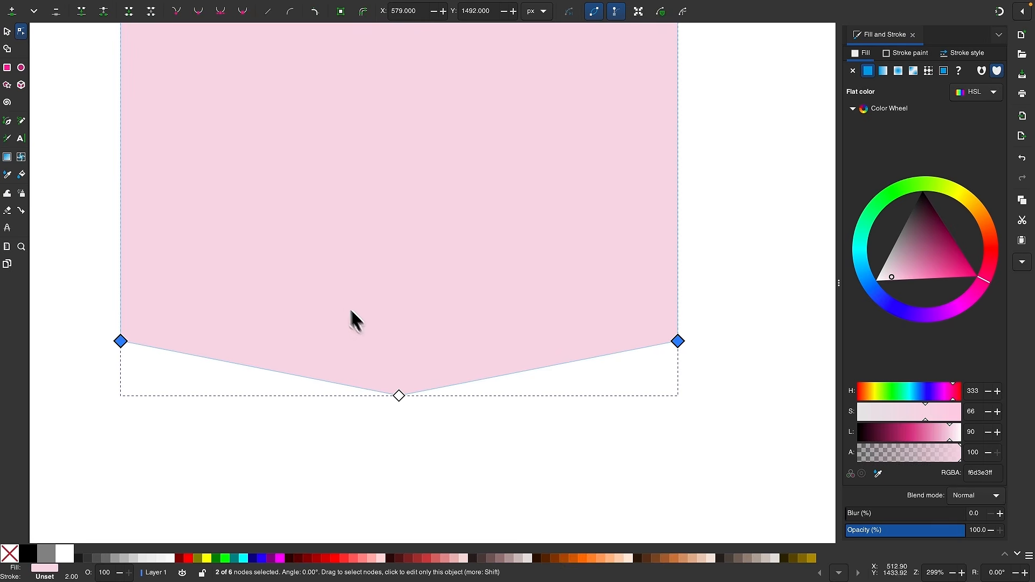
left_click(316, 12)
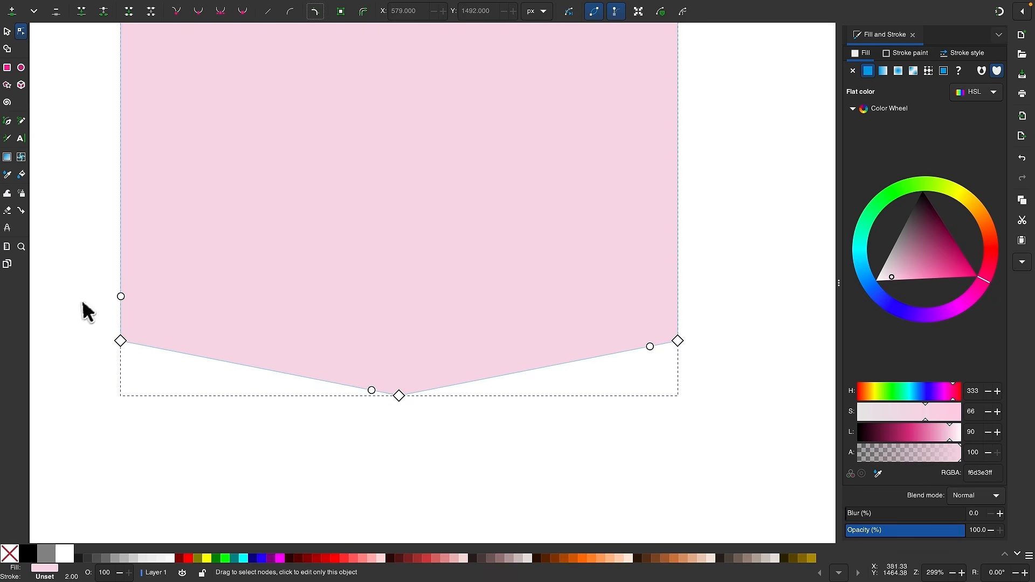
- Round the two outer lower corners together by a small, equal amount using their fillet handles
left_click_drag(80, 301, 151, 358)
left_click_drag(700, 363, 649, 305)
scroll(726, 418, "up", 1)
scroll(698, 325, "up", 2)
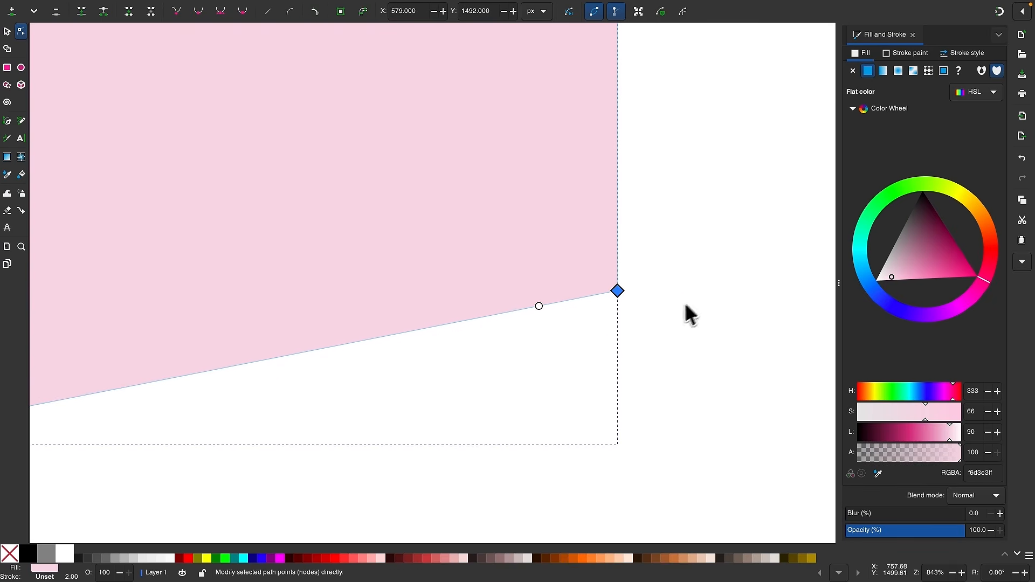
mouse_move(538, 306)
left_mouse_down()
mouse_move(565, 311)
mouse_move(555, 310)
left_mouse_up()
- Round the shape's lowest central point slightly with its fillet handle
scroll(661, 400, "down", 5)
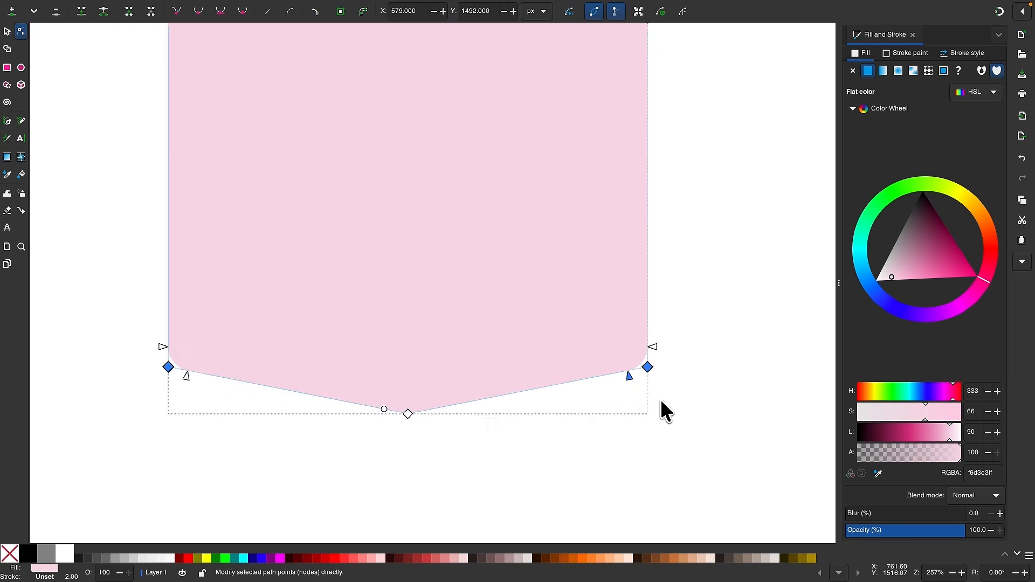
scroll(661, 399, "up", 4)
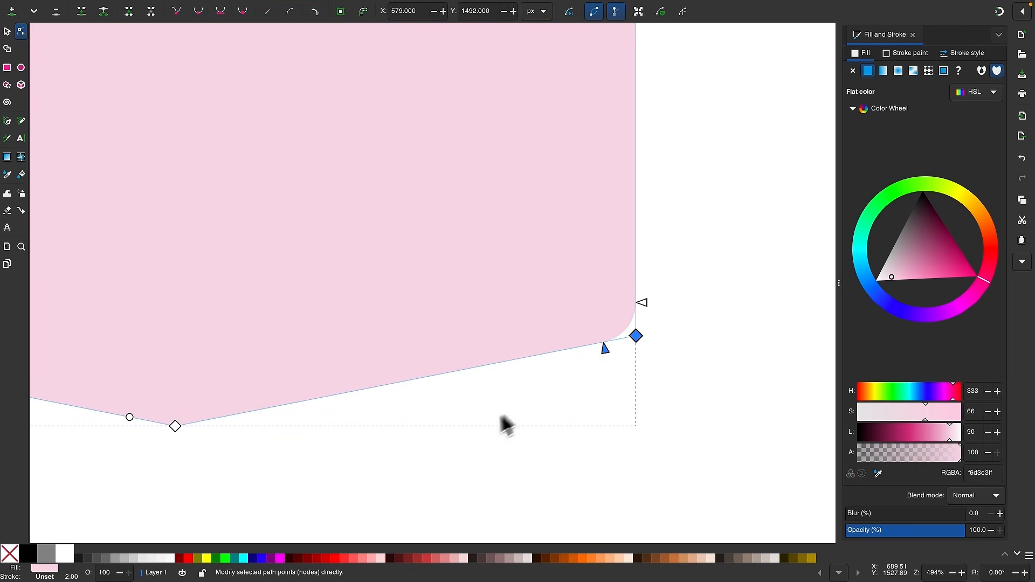
scroll(504, 422, "left", 10)
left_click_drag(452, 362, 561, 437)
scroll(483, 453, "up", 2)
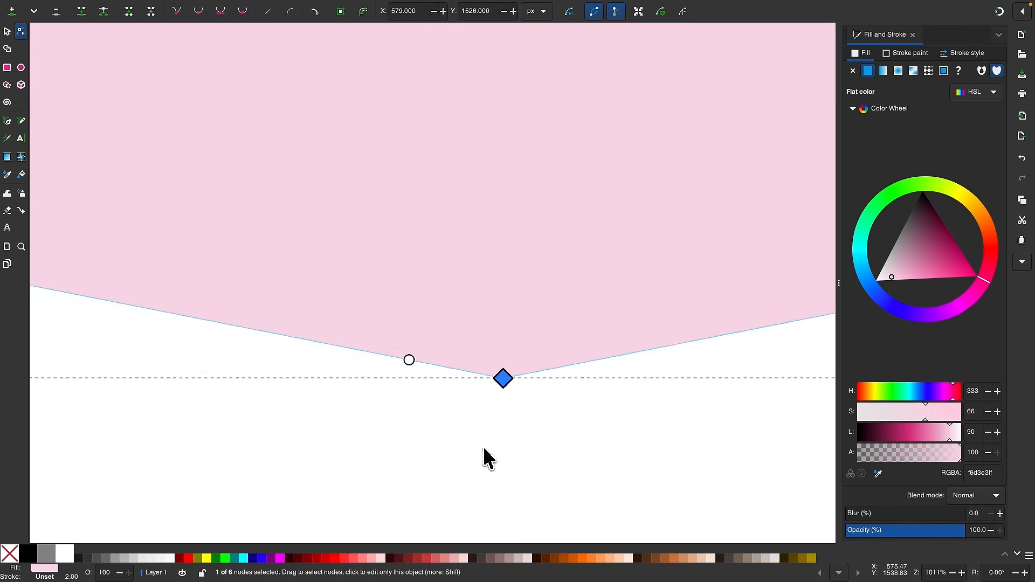
mouse_move(414, 364)
left_mouse_down()
mouse_move(429, 367)
mouse_move(399, 358)
left_mouse_up()
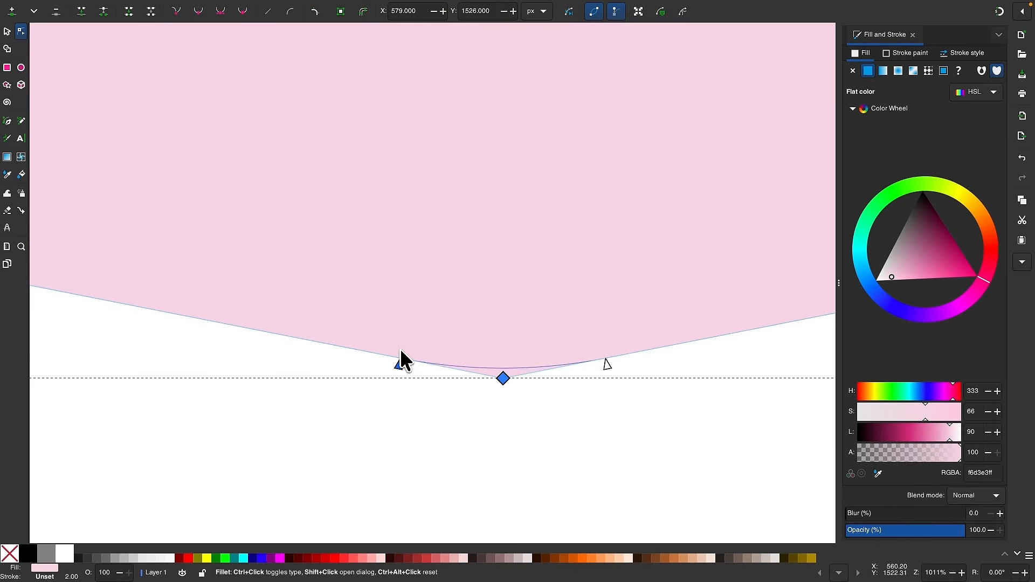
scroll(464, 421, "down", 6)
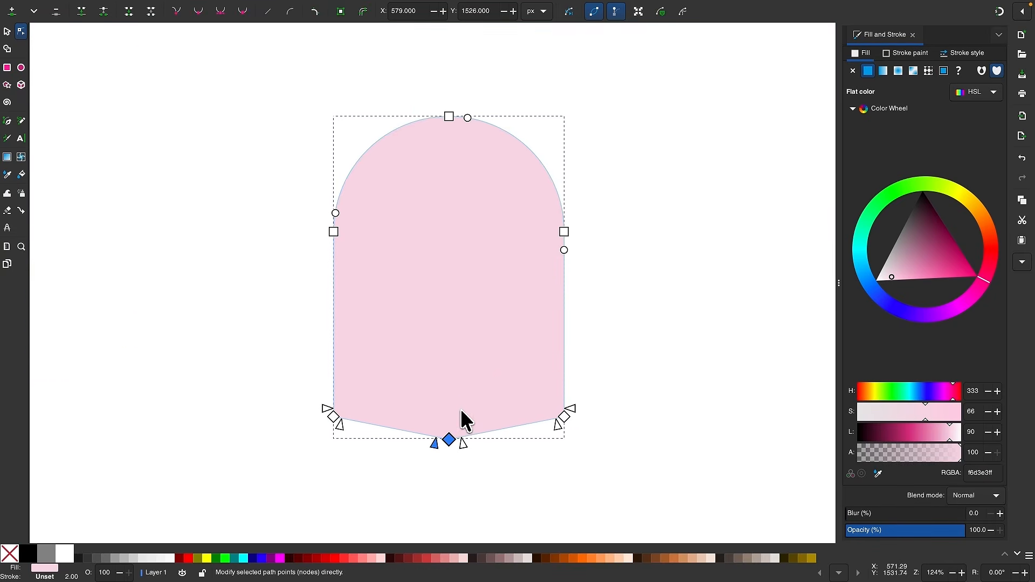
- Convert the pink shape to a plain path so its rounded corners become real nodes
scroll(462, 386, "up", 2)
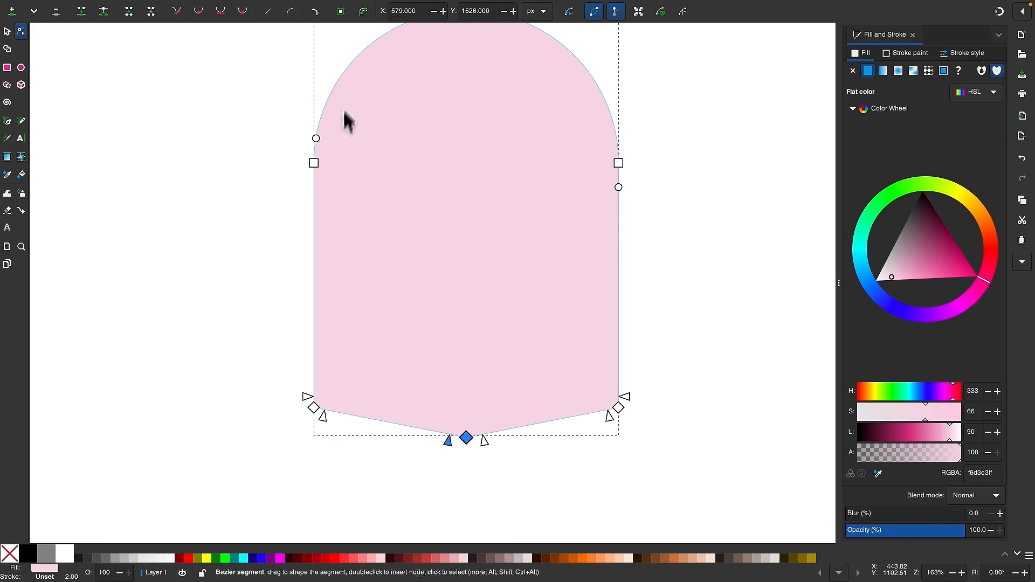
left_click(339, 11)
scroll(432, 199, "up", 1)
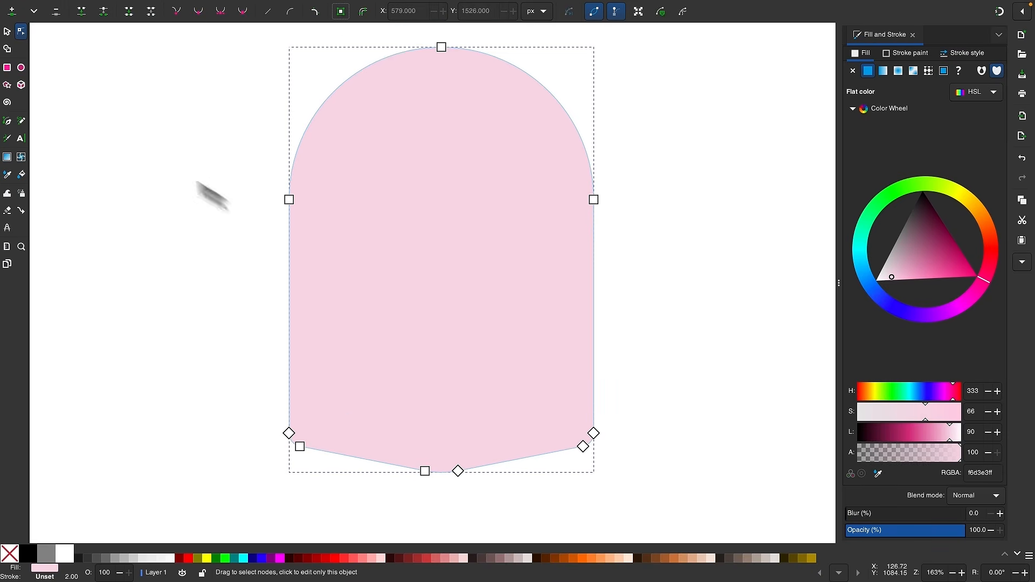
left_click(7, 32)
scroll(368, 399, "down", 3)
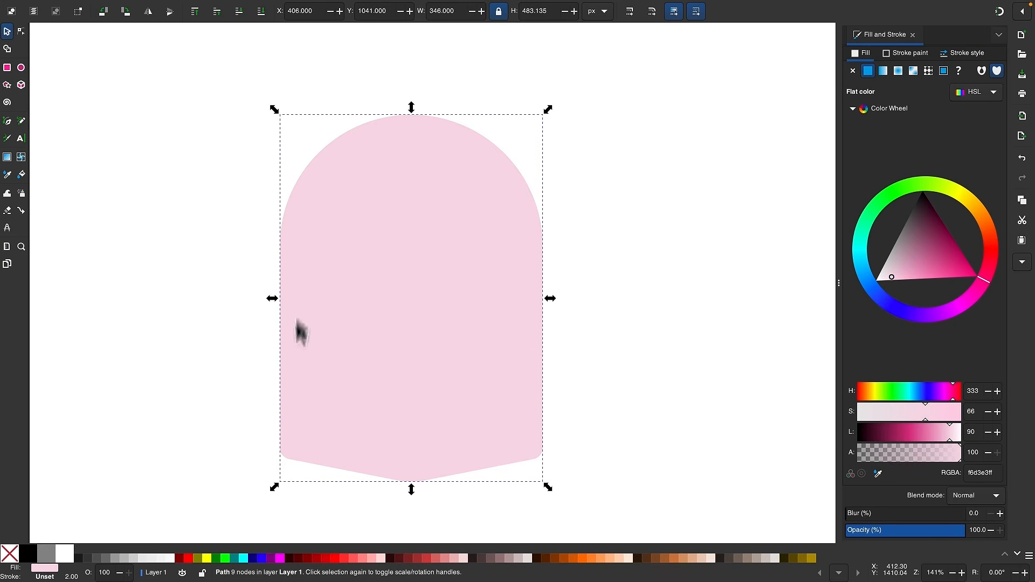
- Duplicate the pink shape and give the copy a black stroke with no fill
right_click(462, 198)
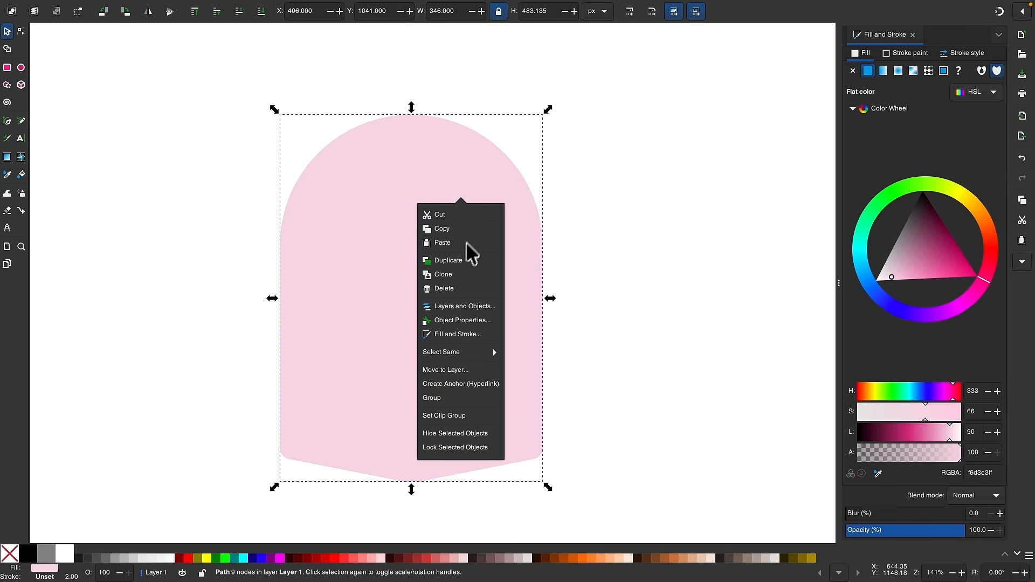
left_click(454, 260)
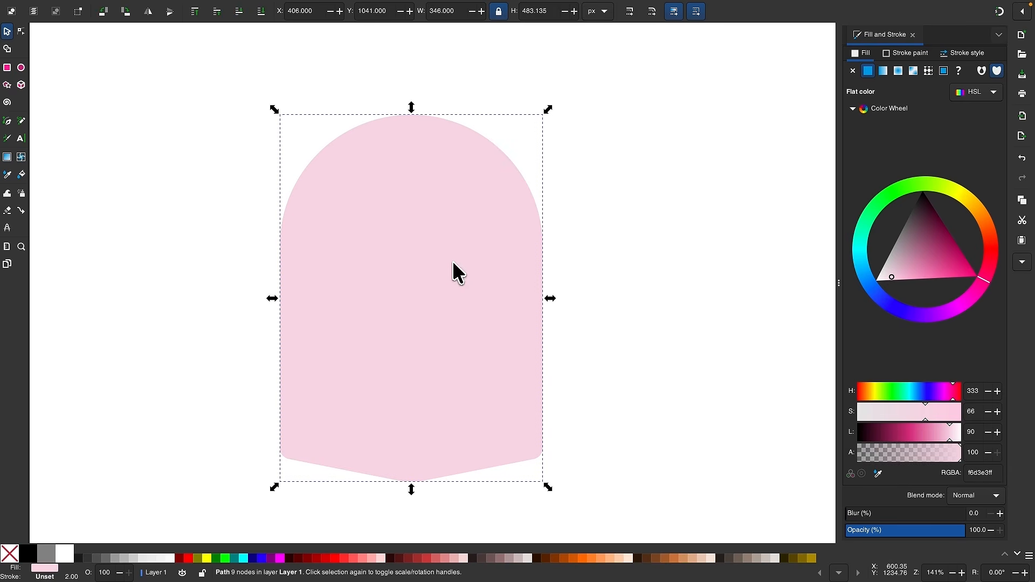
left_click(30, 560, "shift")
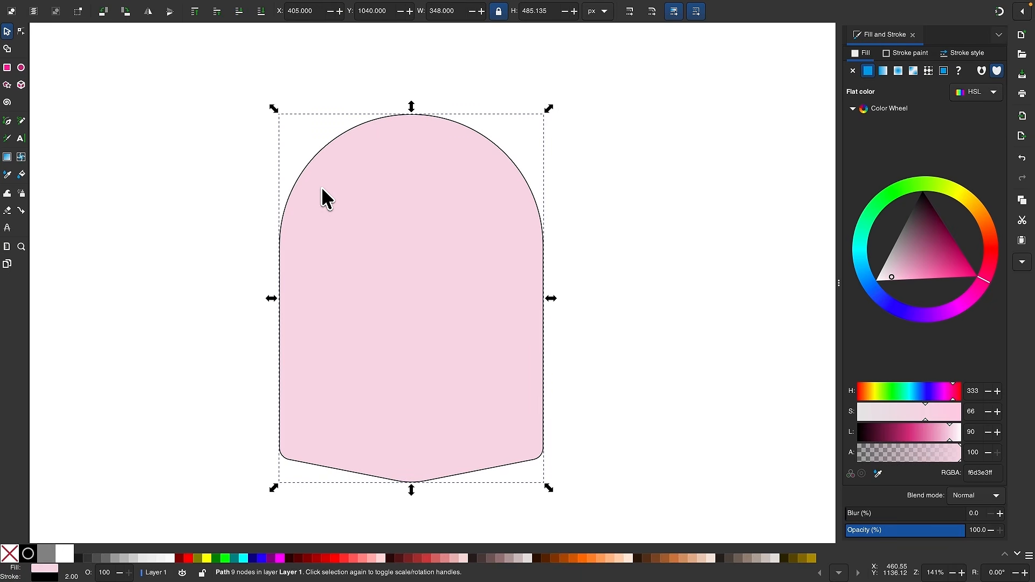
left_click(11, 554)
scroll(250, 162, "down", 2)
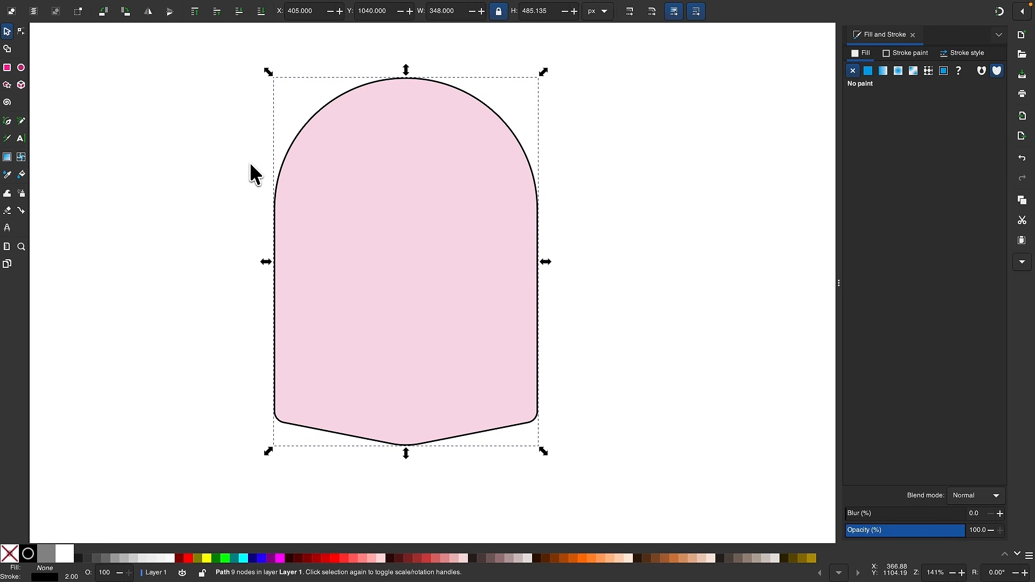
- Break the outline path at the two side nodes just above the rounded lower corners
left_click(21, 31)
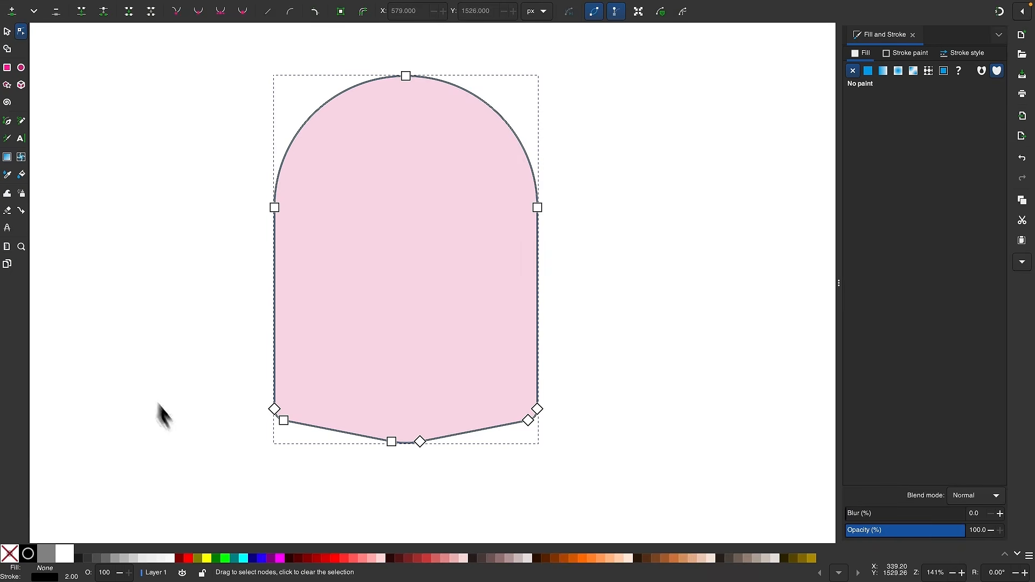
scroll(245, 456, "up", 2)
left_click(297, 382)
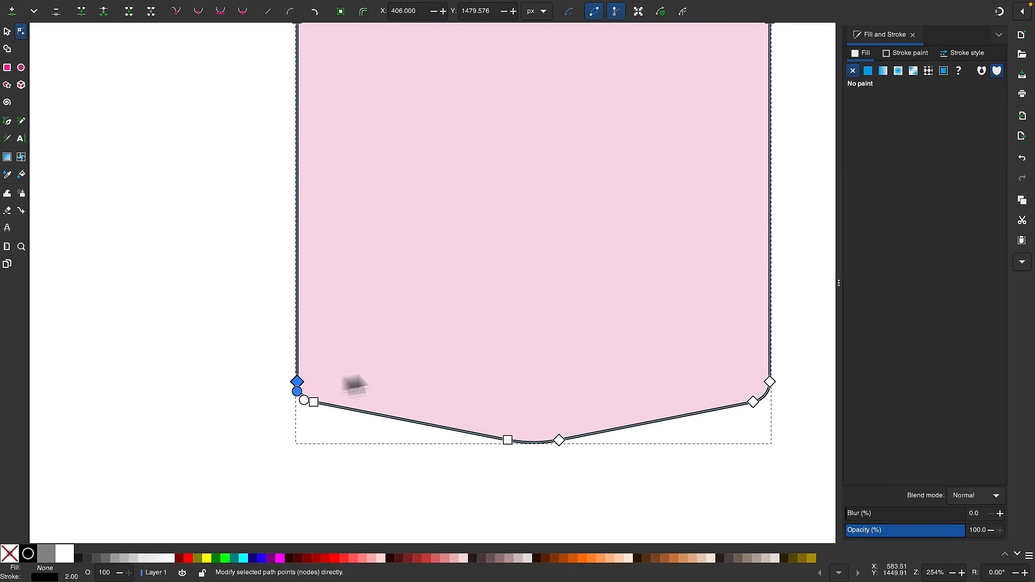
scroll(544, 353, "right", 5)
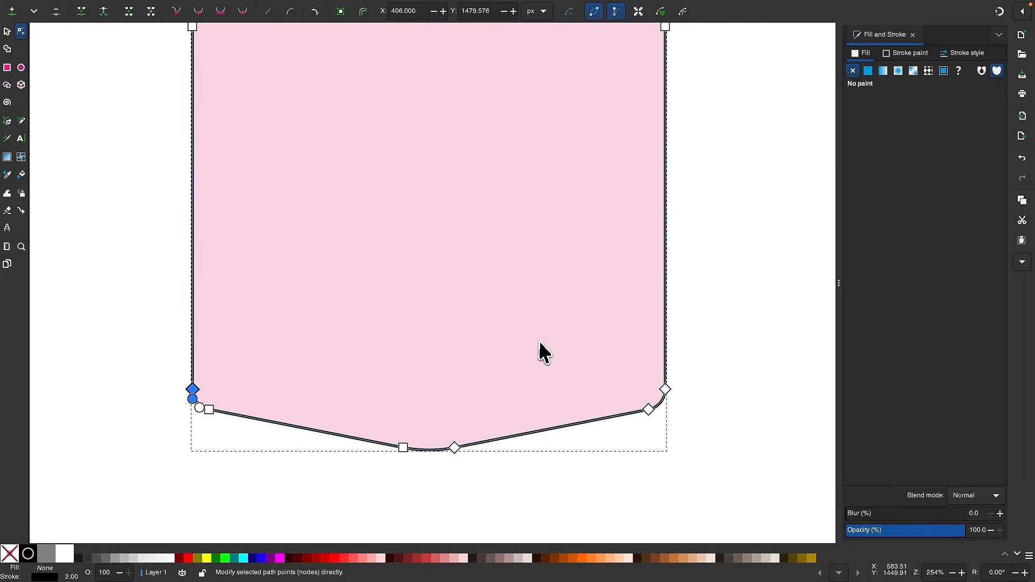
left_click(665, 389, "shift")
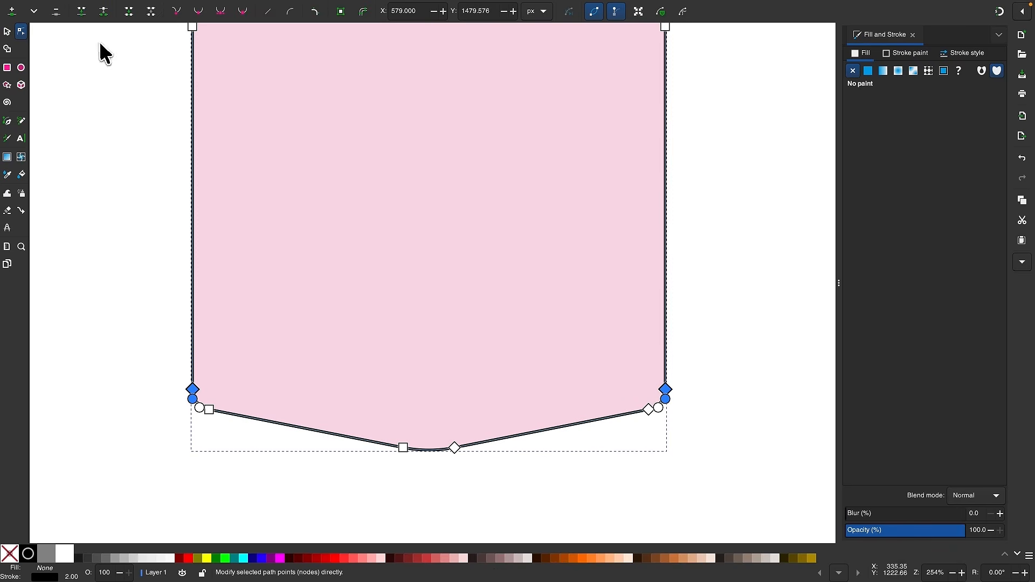
left_click(103, 10)
scroll(483, 304, "down", 1, "ctrl")
scroll(484, 304, "up", 3)
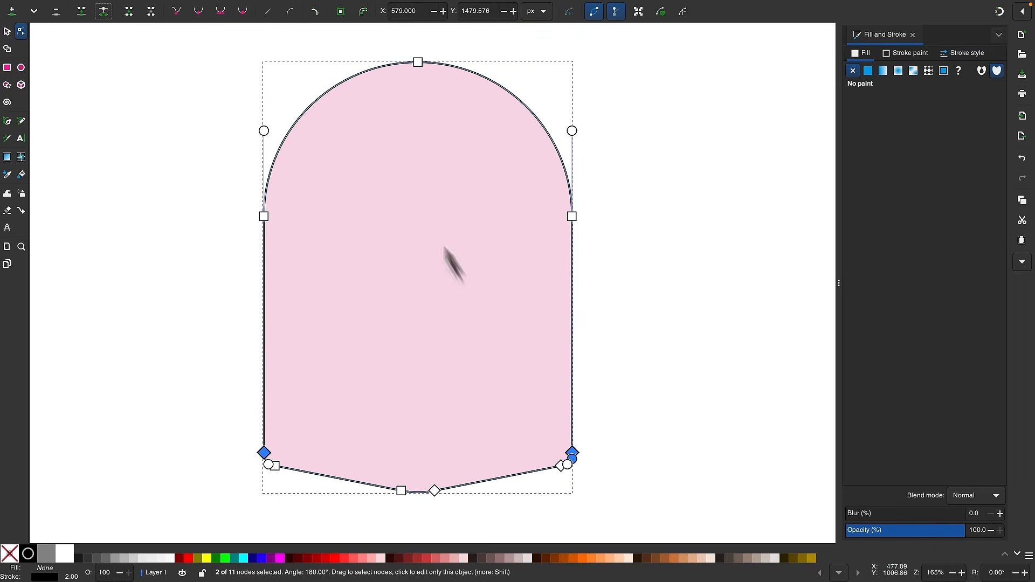
- Break the outline apart into separate arch and base paths and clear the selection
left_click(215, 9)
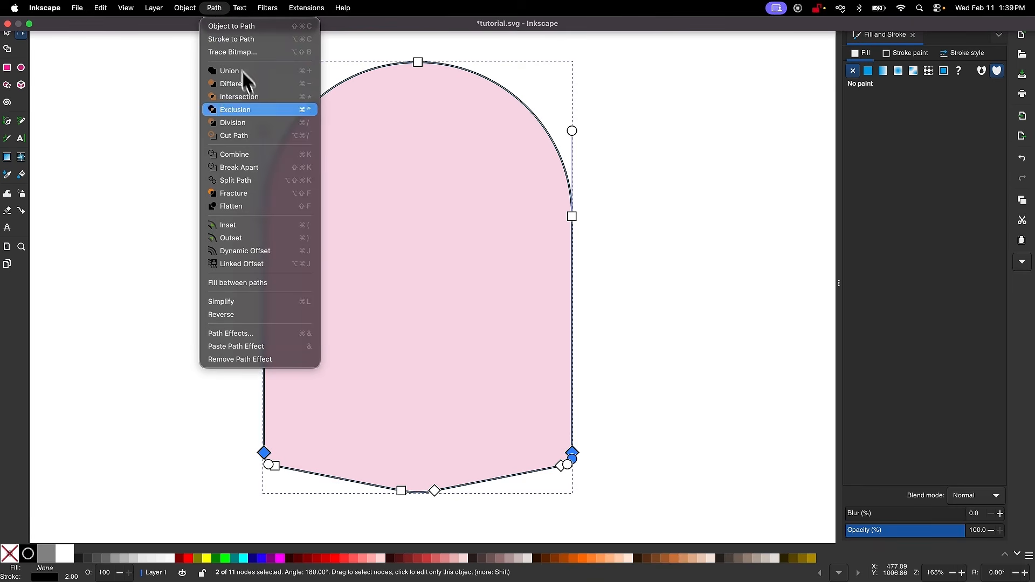
left_click(259, 168)
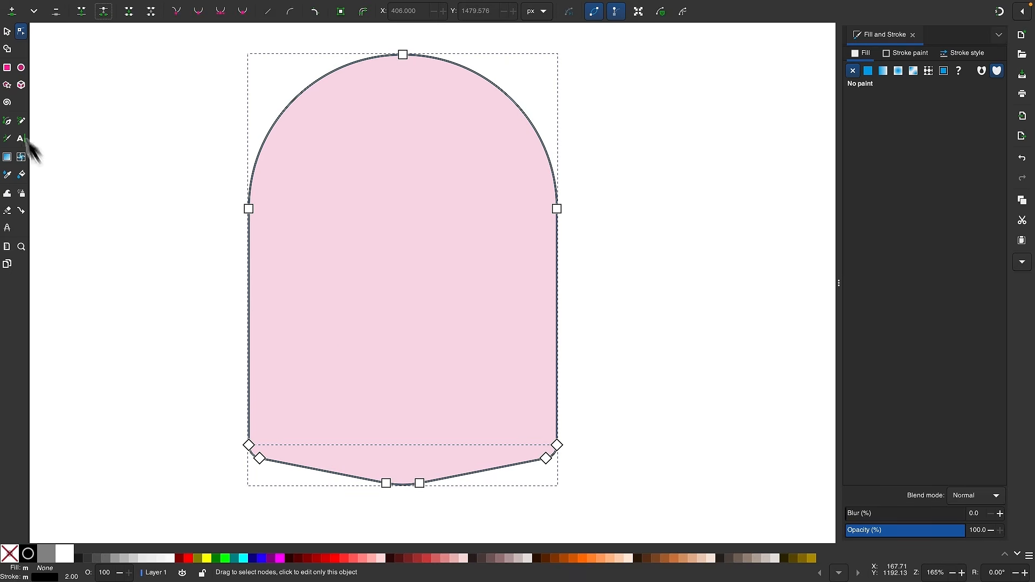
left_click(7, 31)
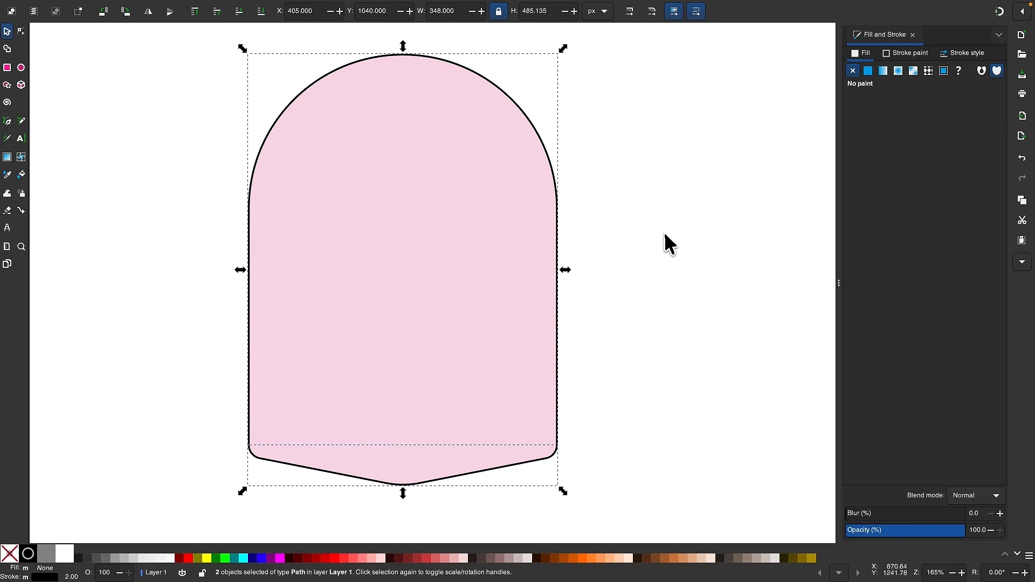
key("Escape")
scroll(647, 268, "down", 1)
scroll(647, 268, "left", 1)
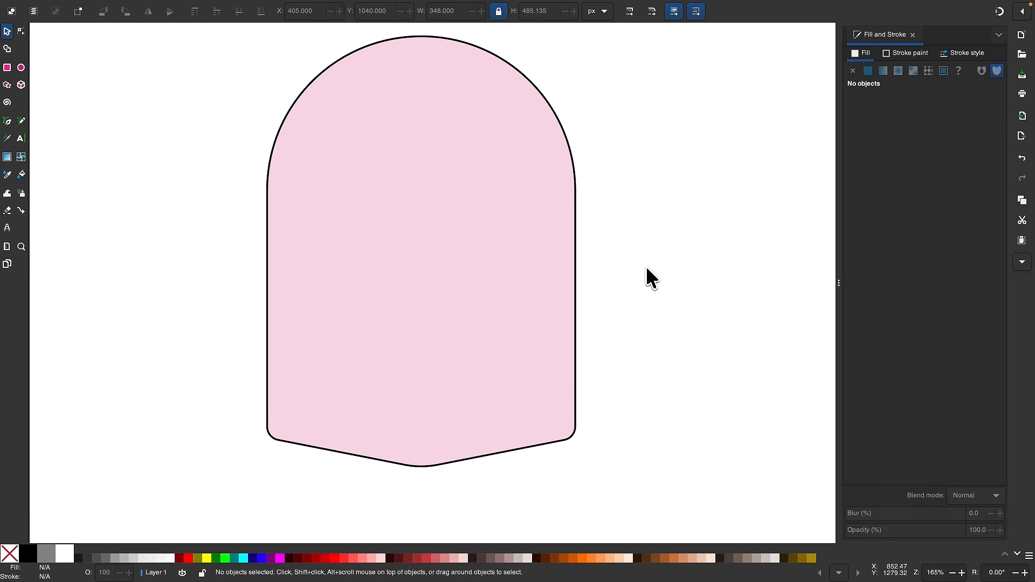
- Pull the V-shaped base section of the outline away from the pink shape and delete it
left_click(561, 447)
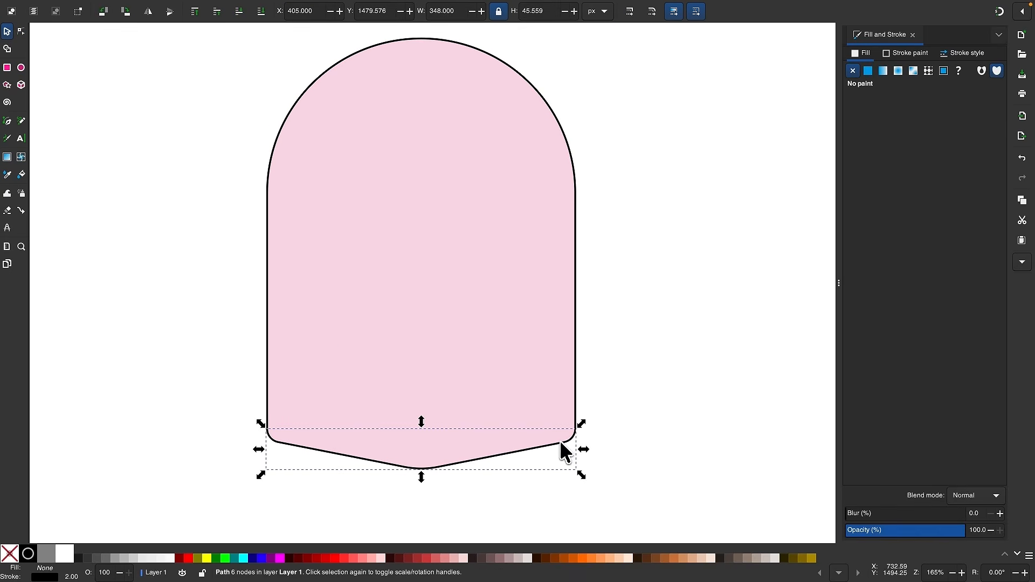
left_click_drag(563, 448, 660, 491)
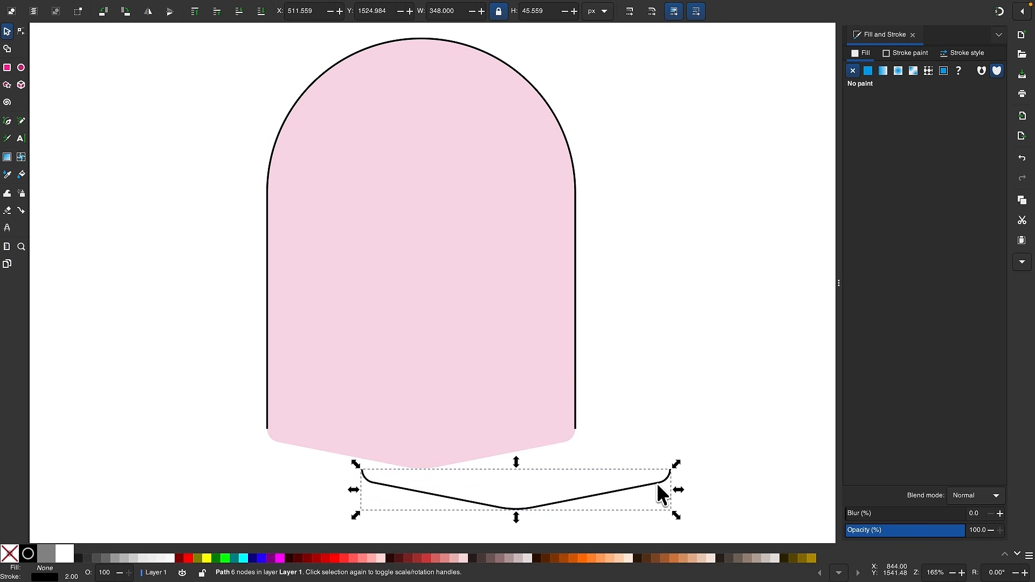
key("Delete")
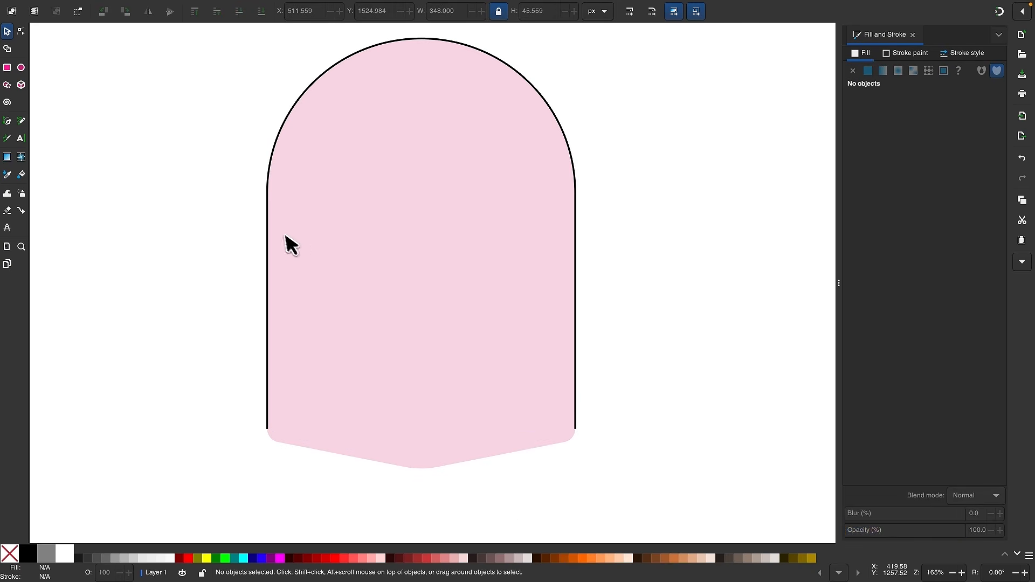
- Select the remaining open arch outline to check its extent, and deselect it
scroll(280, 231, "up", 2)
scroll(280, 230, "right", 1)
scroll(279, 231, "down", 2)
left_click(241, 233)
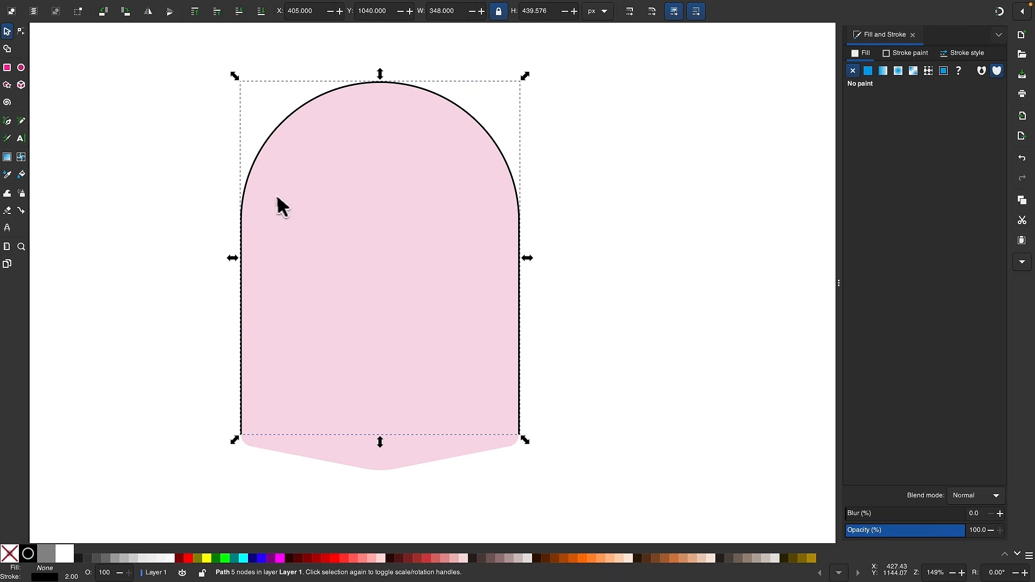
scroll(602, 264, "up", 1)
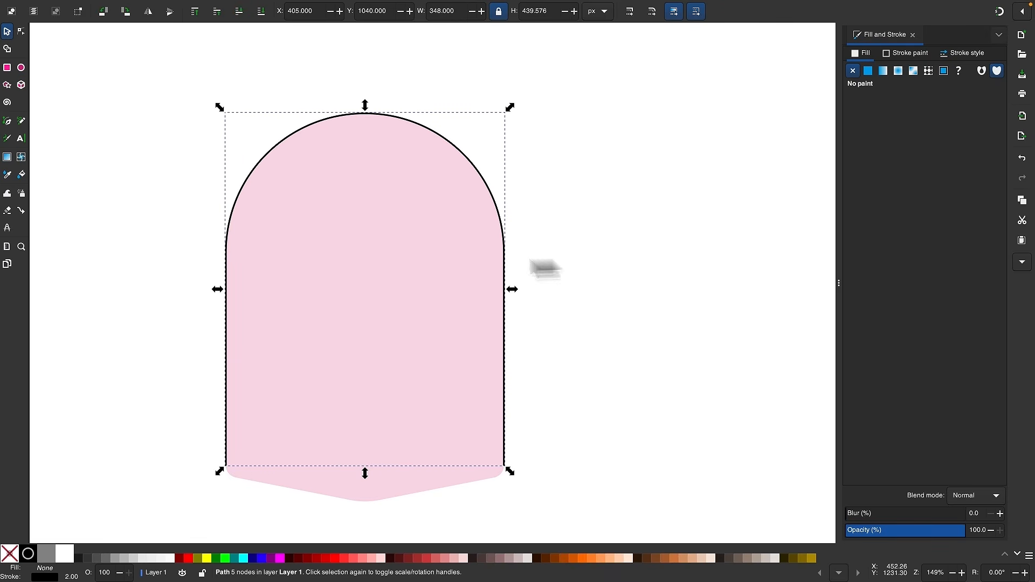
left_click(586, 299)
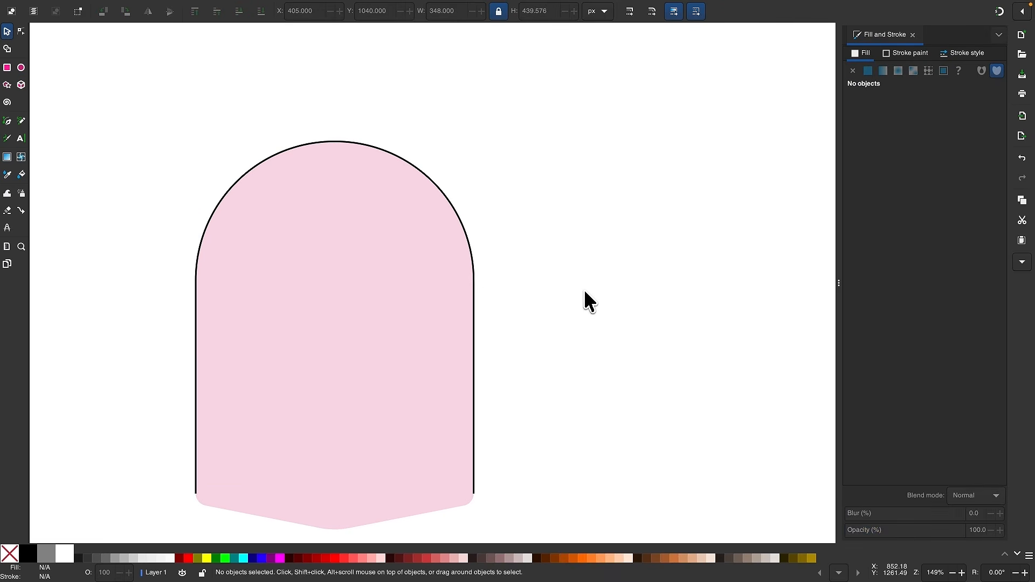
scroll(585, 300, "up", 3)
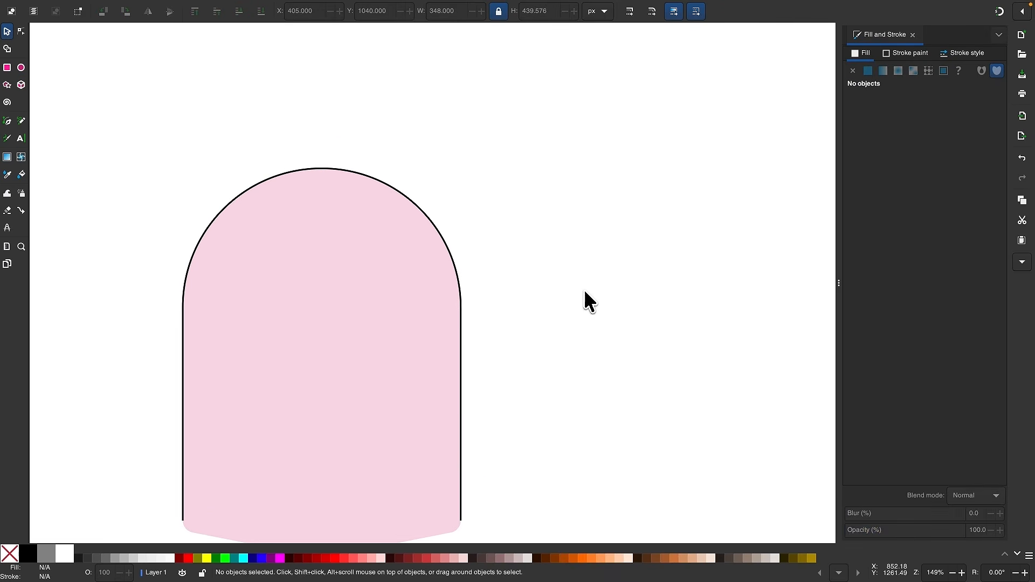
- Add the text "LOGO DESIGN TUTORIAL" above the arch
left_click(21, 138)
left_click(408, 182)
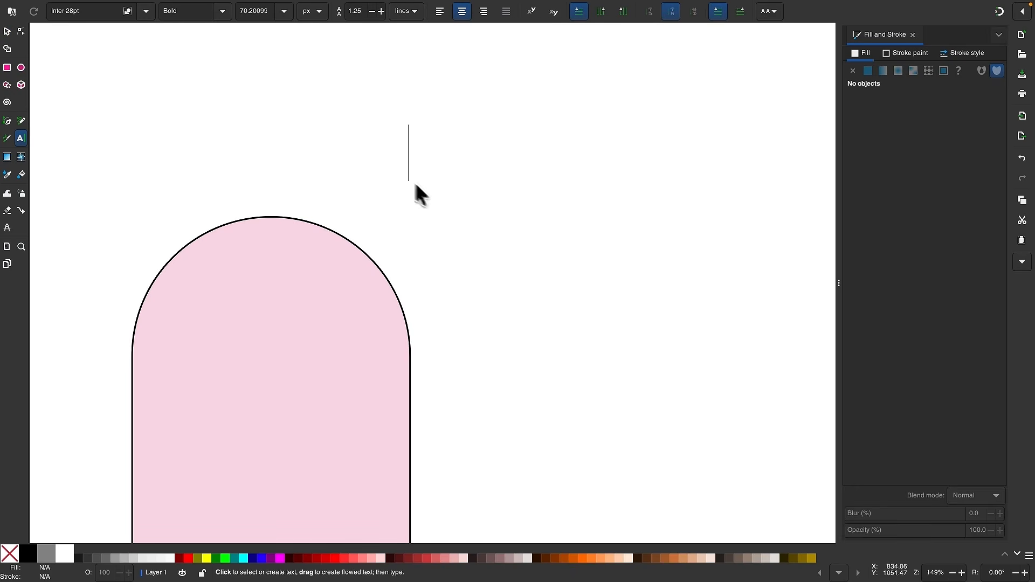
scroll(453, 139, "up", 1)
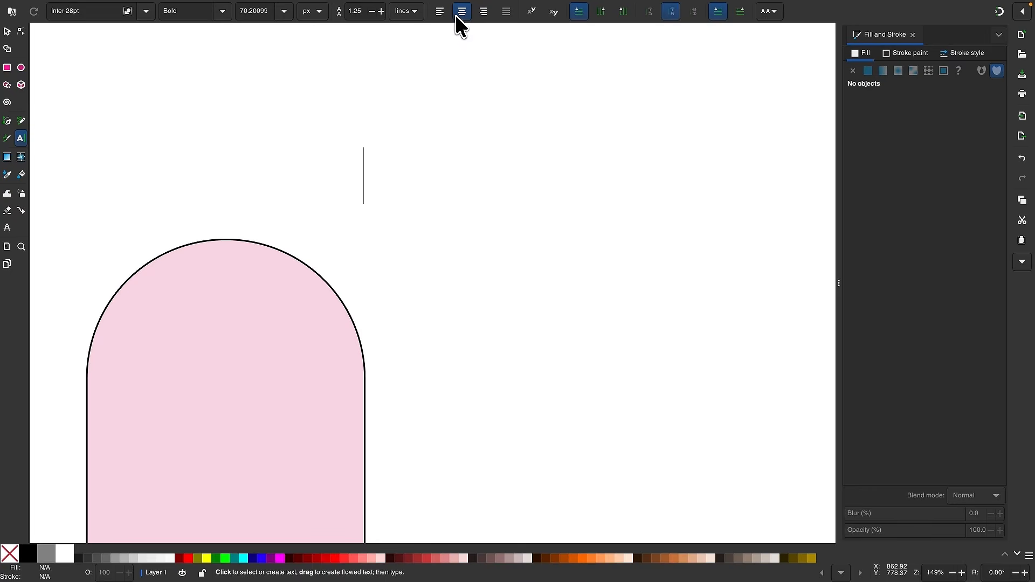
scroll(479, 177, "left", 1)
scroll(480, 179, "right", 1)
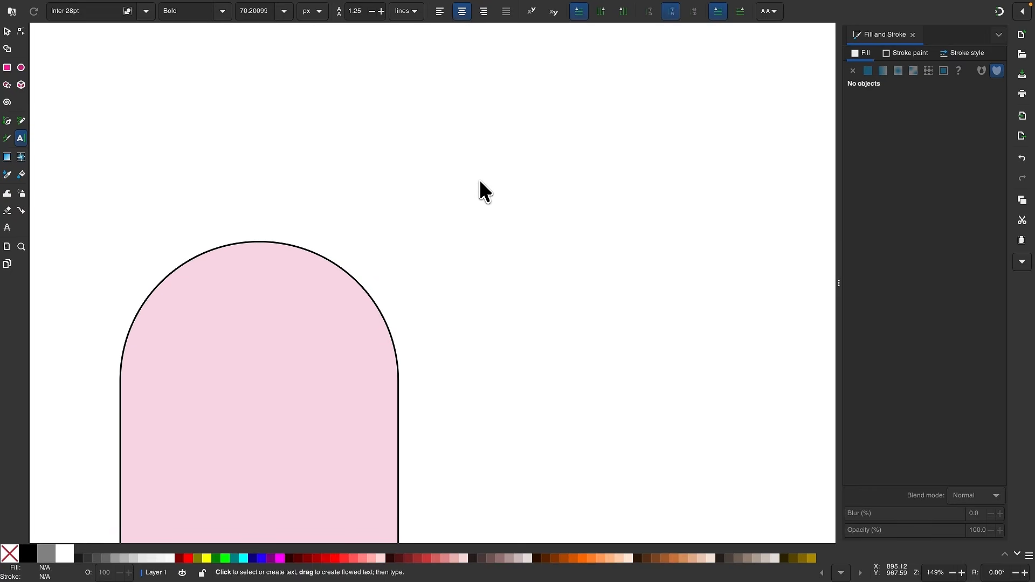
type("LOGO DESI")
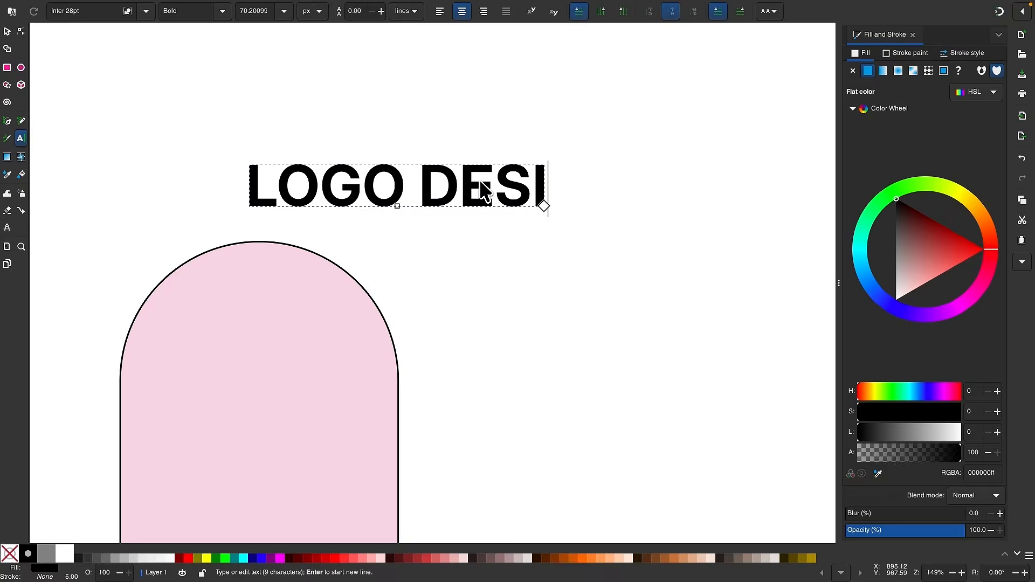
type("GN TUTORIAL")
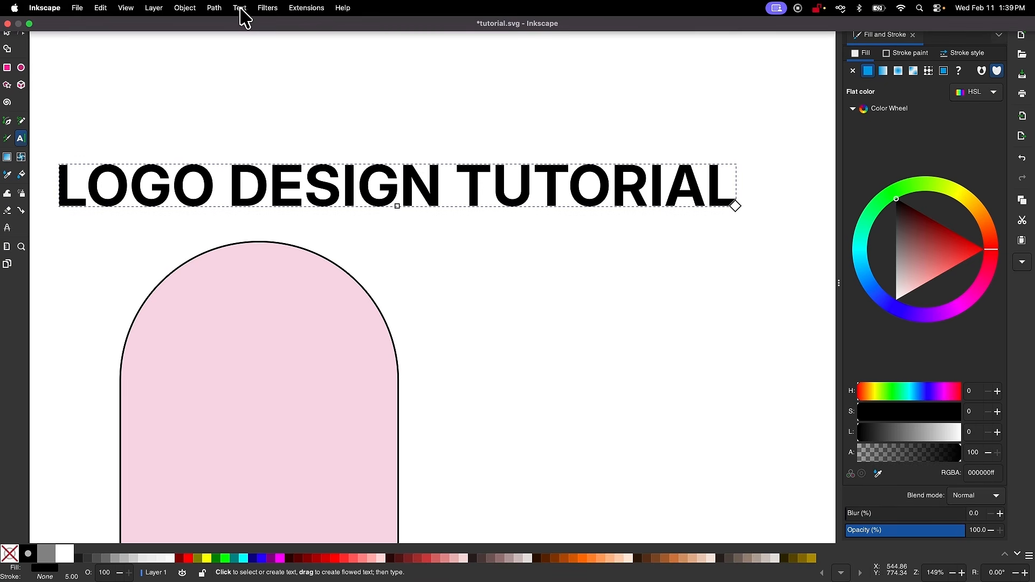
- Search the fonts for "MONT" and set the text to Montserrat Black
left_click(241, 9)
left_click(245, 27)
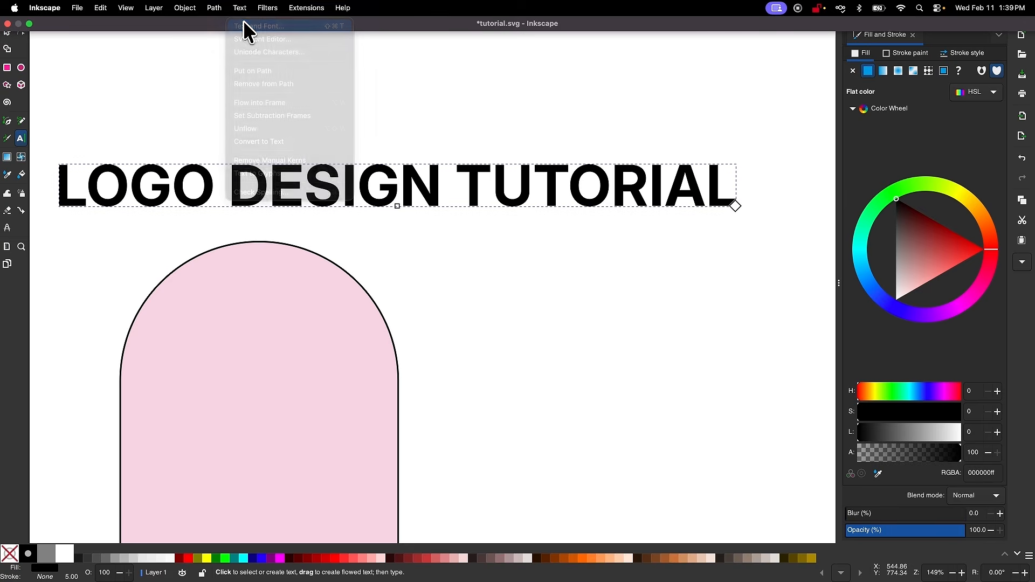
left_click(954, 76)
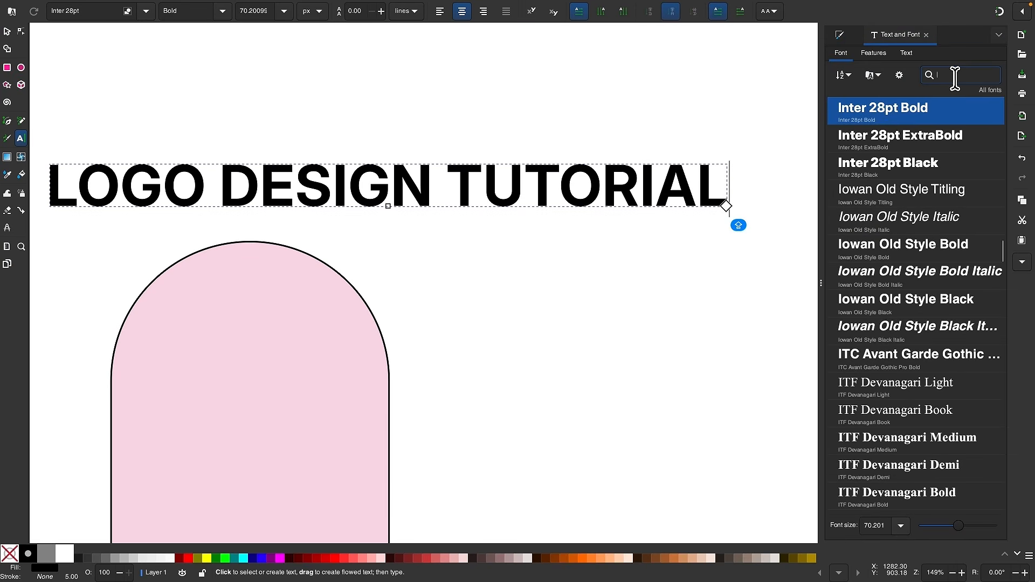
type("MONT")
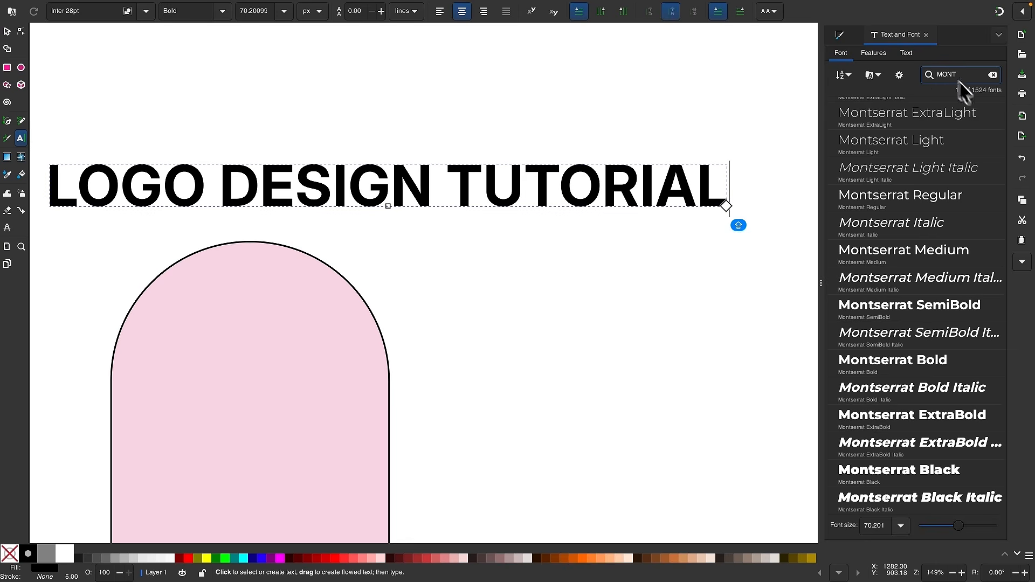
left_click(888, 477)
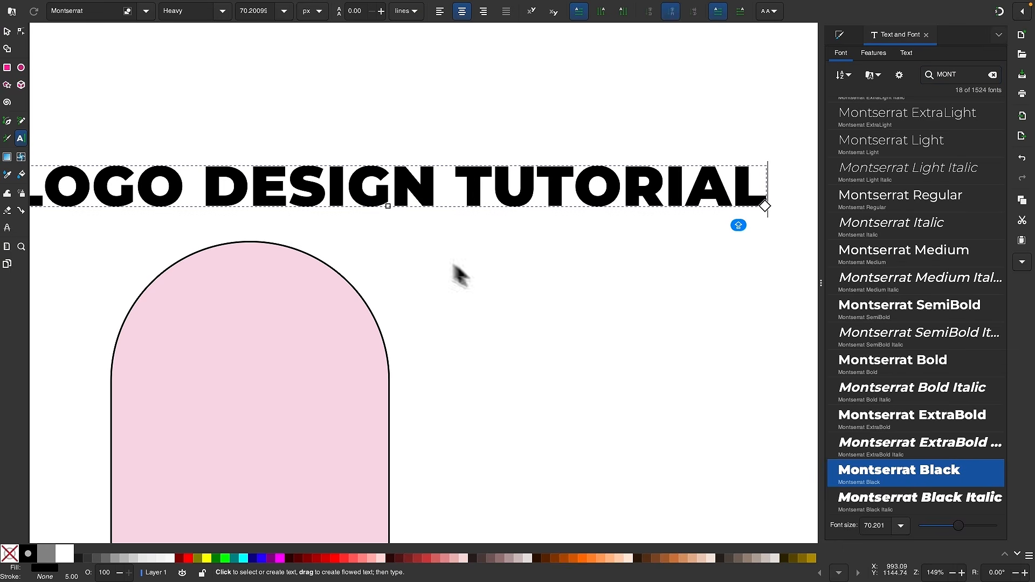
- Scale the text down proportionally to about 557 px wide and move it across the upper part of the arch
scroll(486, 210, "down", 2)
scroll(485, 211, "down", 1)
scroll(485, 212, "left", 1)
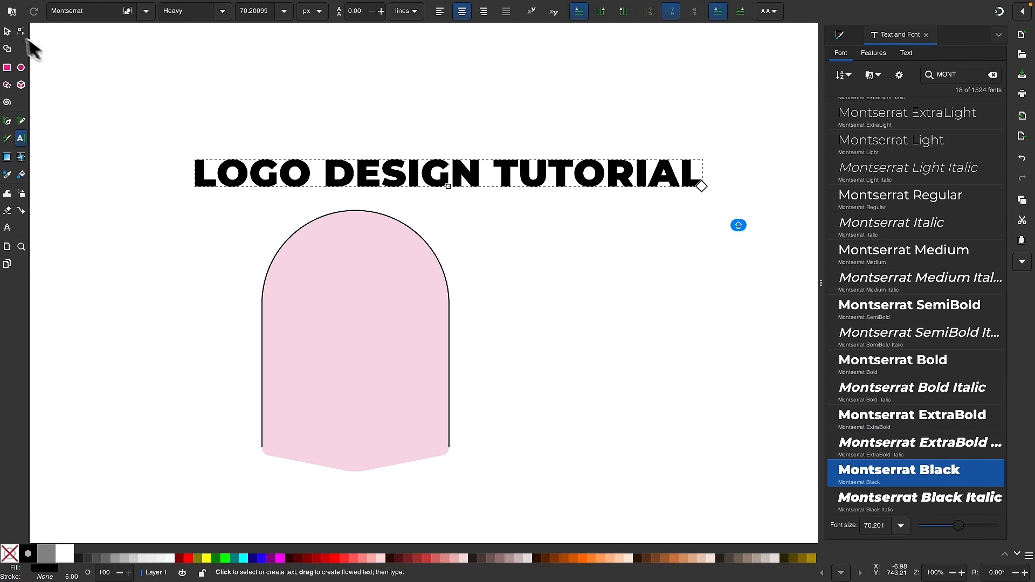
left_click(7, 31)
mouse_move(448, 151)
left_mouse_down()
mouse_move(459, 169)
mouse_move(454, 160)
left_mouse_up()
scroll(370, 268, "up", 2)
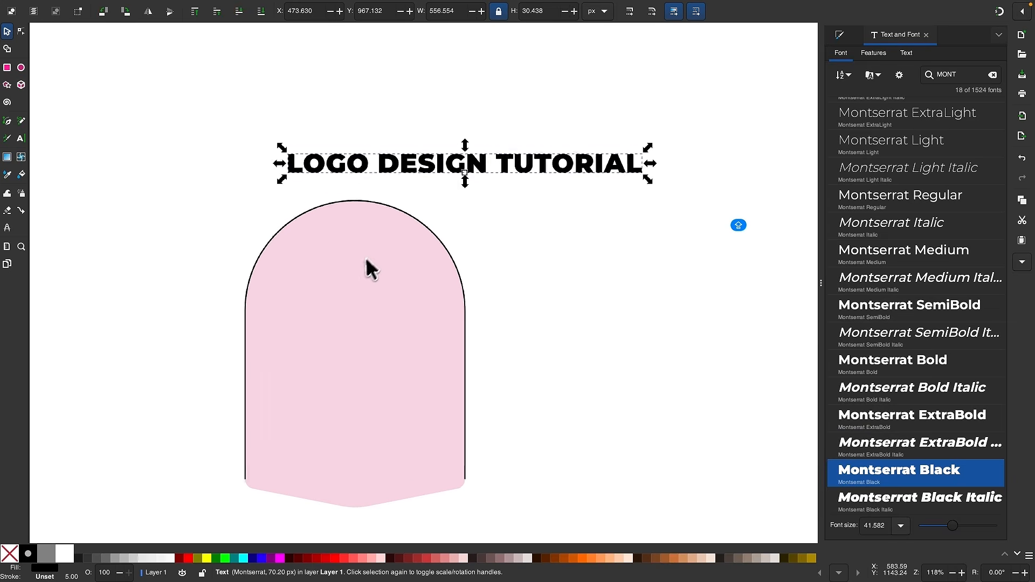
left_click_drag(539, 163, 420, 264)
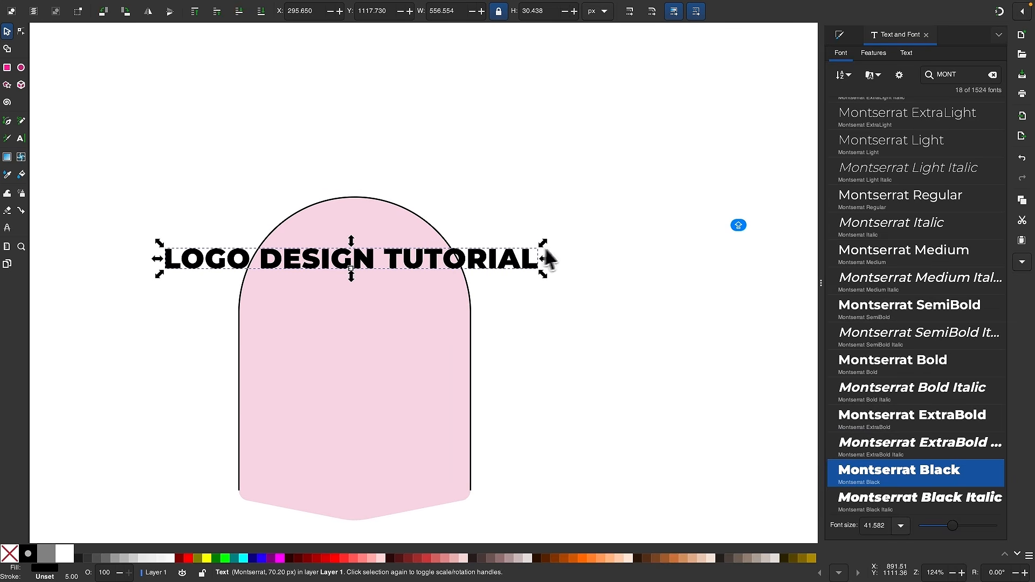
- Scale the text down proportionally to about 370 px wide and move it above the arch
left_click_drag(546, 251, 484, 265)
left_click_drag(411, 256, 441, 158)
scroll(367, 180, "up", 2)
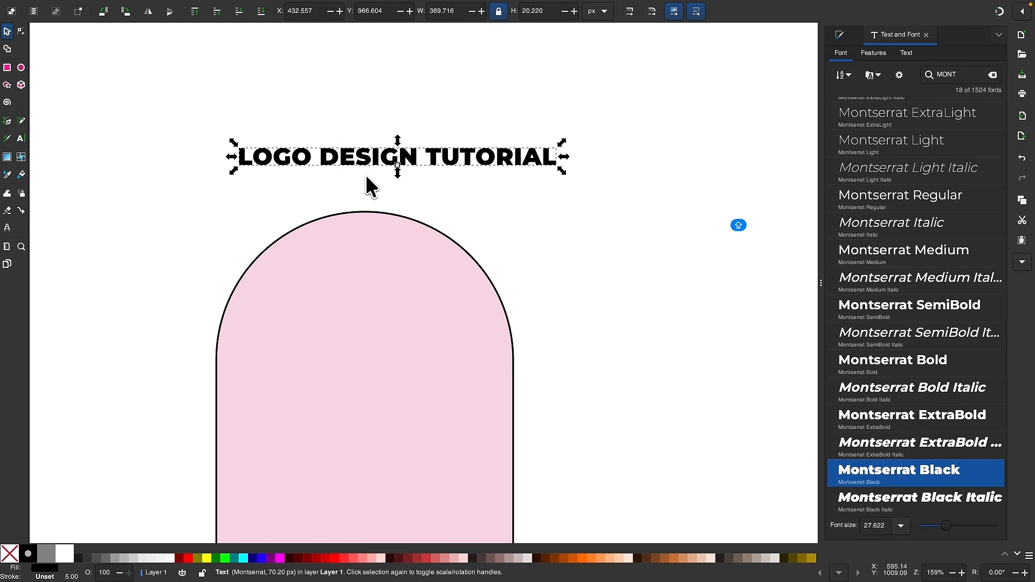
- Put the "LOGO DESIGN TUTORIAL" text on the open arch outline as its path, and deselect both objects
left_click(547, 209)
left_click(334, 159)
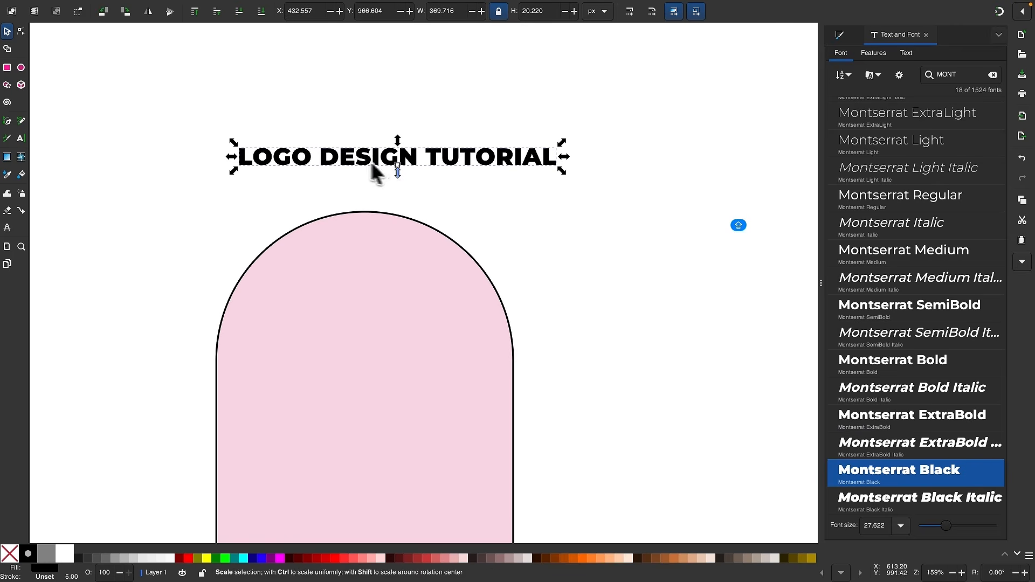
left_click(310, 220, "shift")
scroll(120, 259, "down", 6)
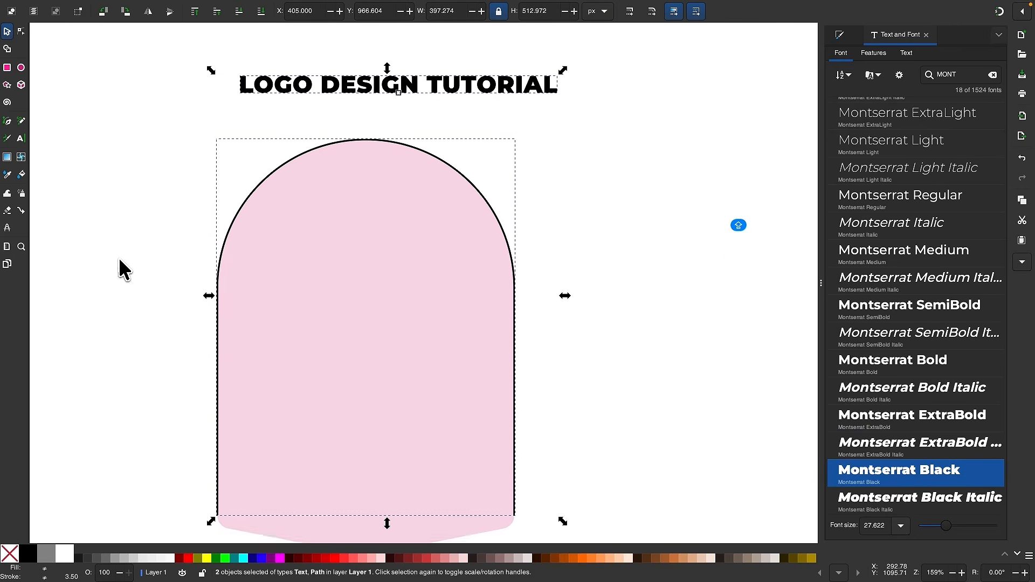
scroll(119, 257, "up", 3)
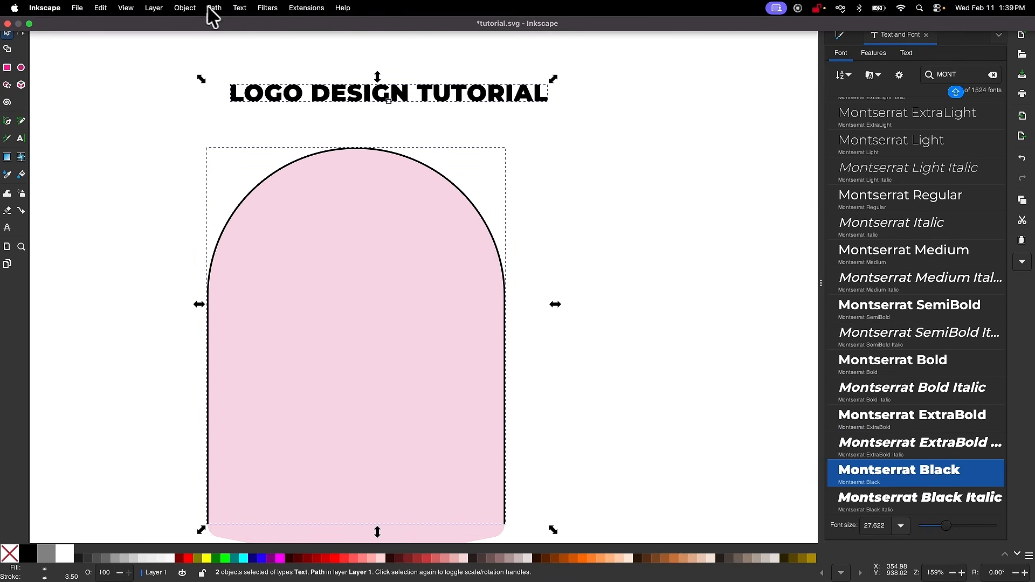
left_click(214, 8)
mouse_move(242, 9)
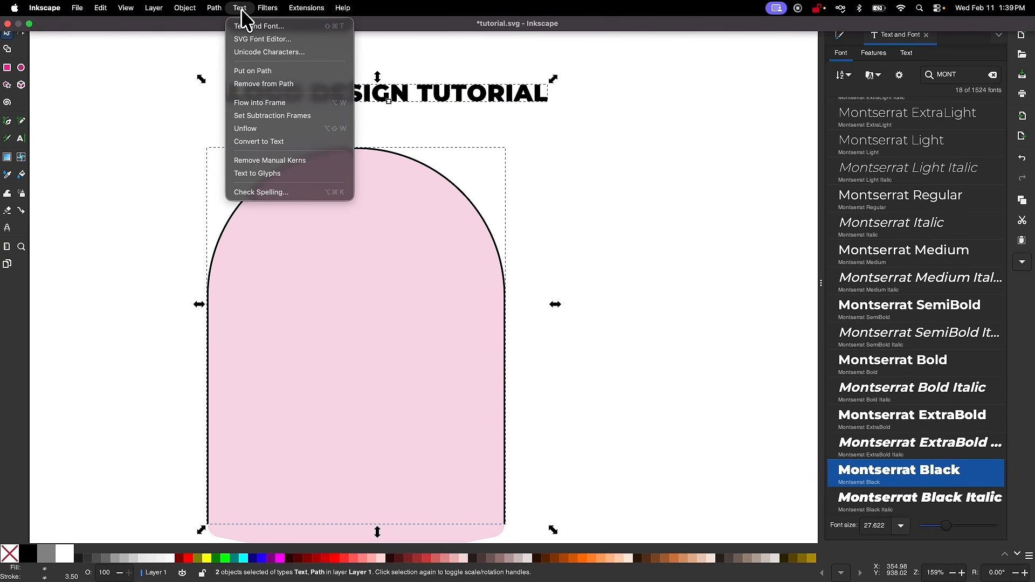
left_click(238, 72)
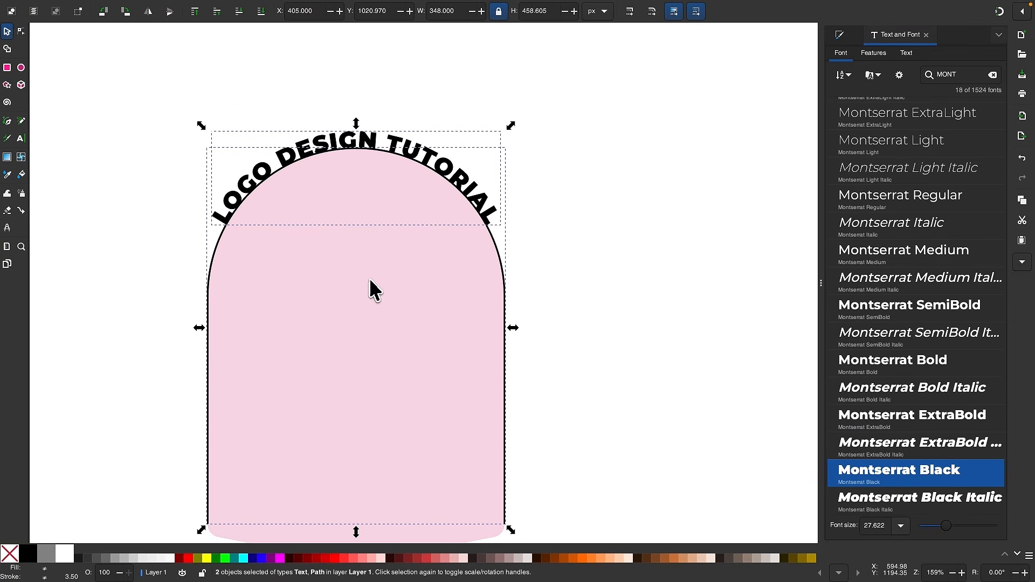
scroll(370, 279, "down", 2)
scroll(370, 279, "up", 1)
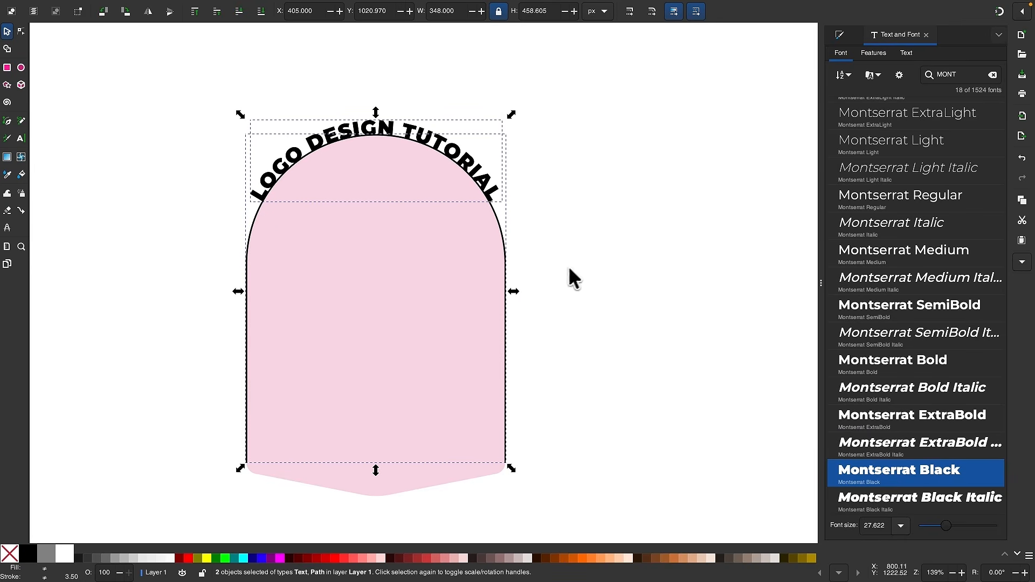
left_click(649, 230)
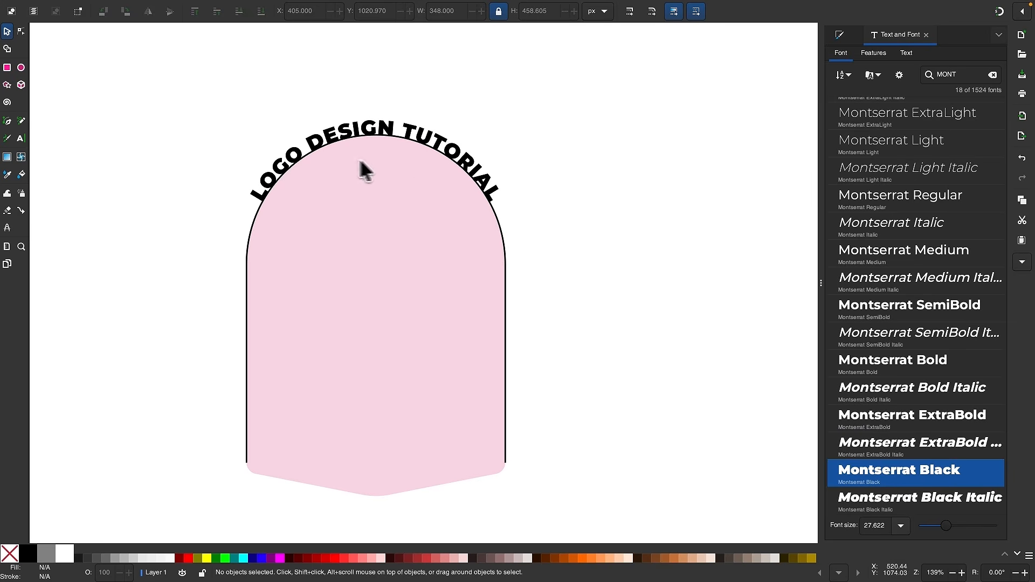
left_click(505, 361)
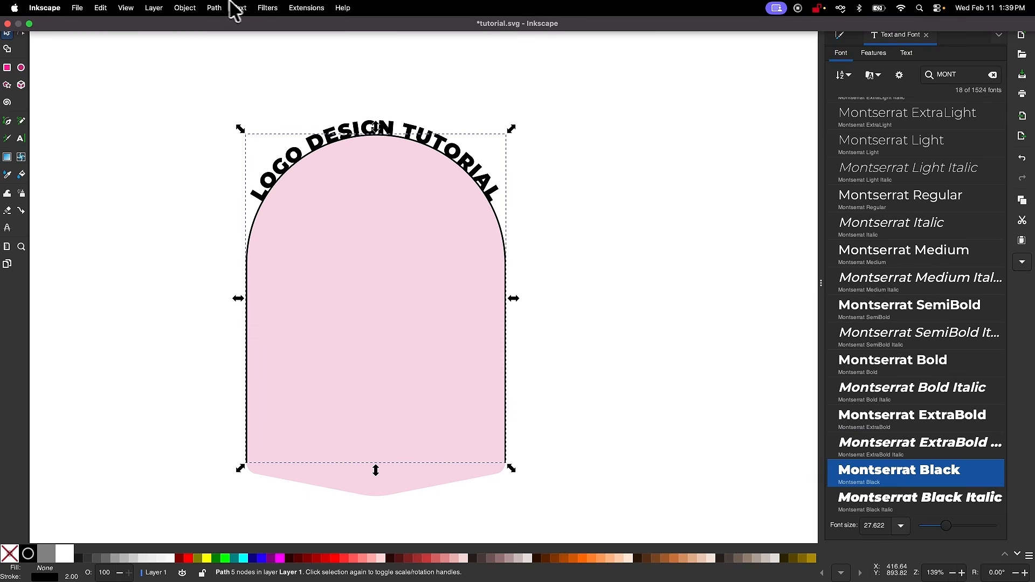
left_click(215, 8)
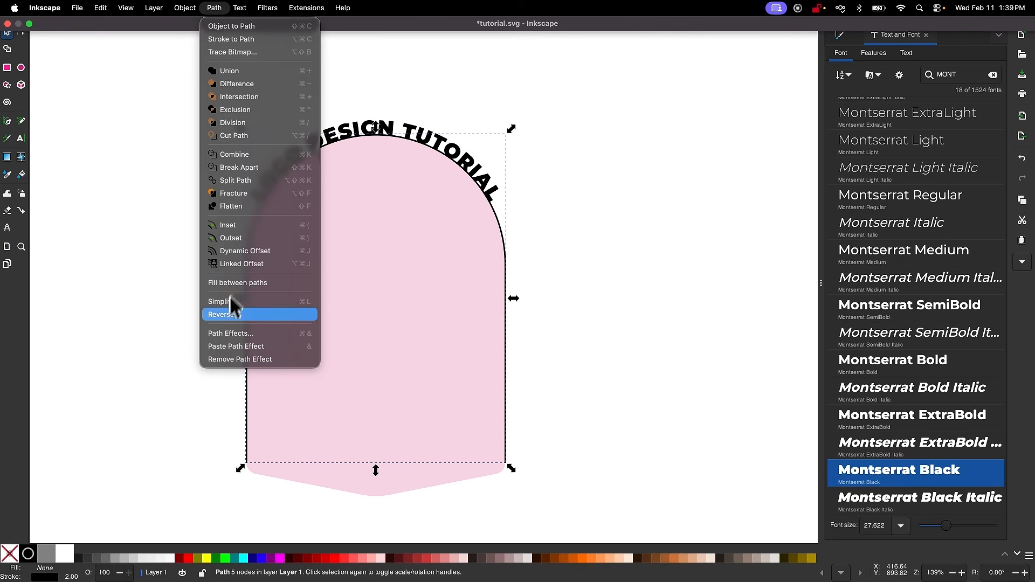
left_click(224, 317)
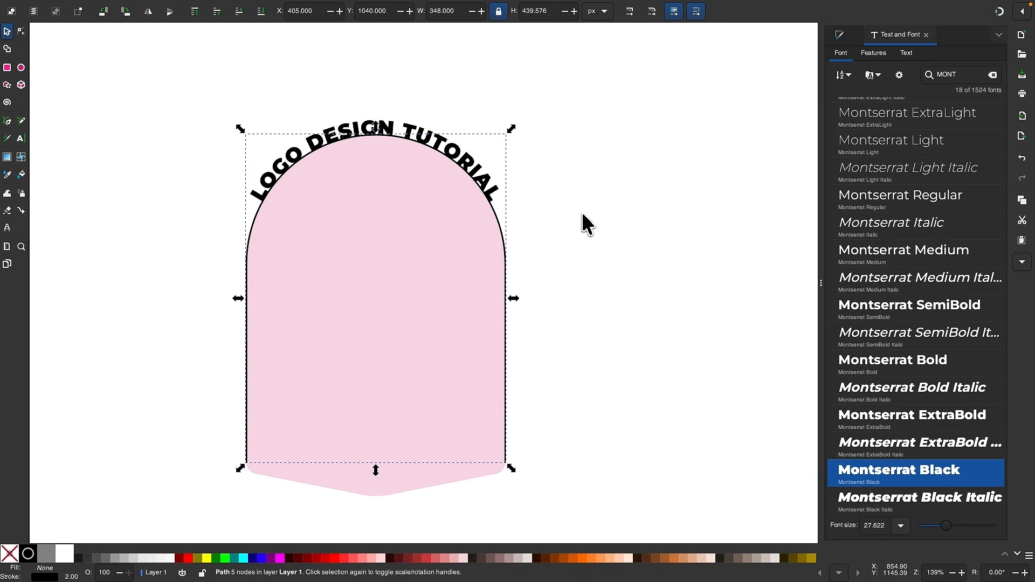
left_click(576, 264)
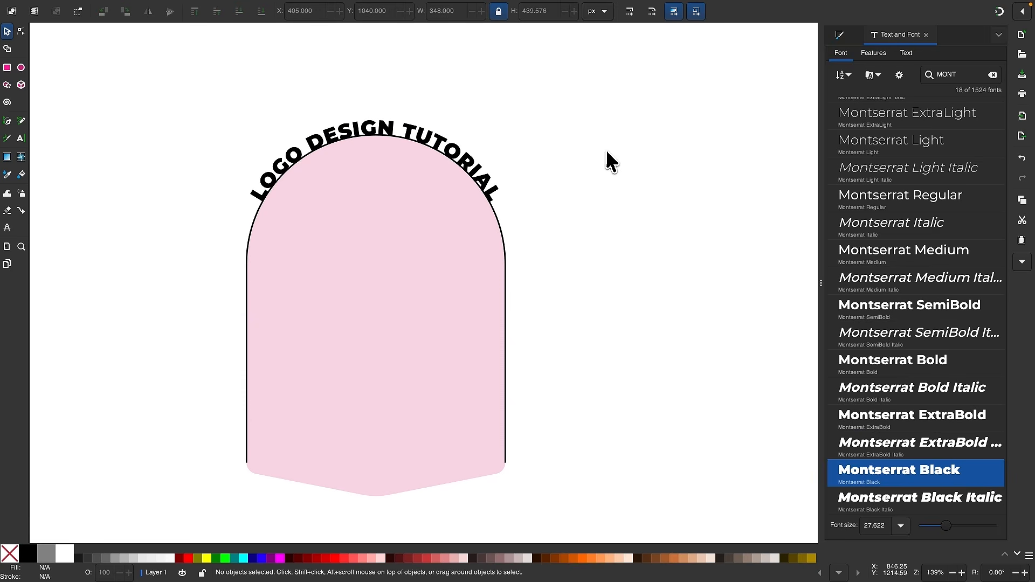
- Add an Offset live path effect to the open arch outline
left_click(504, 278)
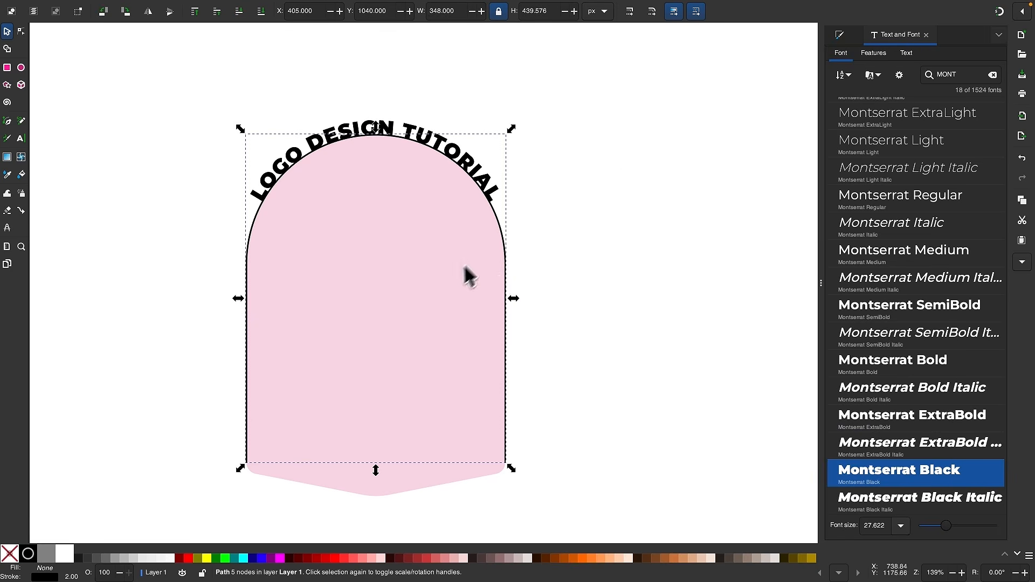
scroll(418, 317, "up", 1)
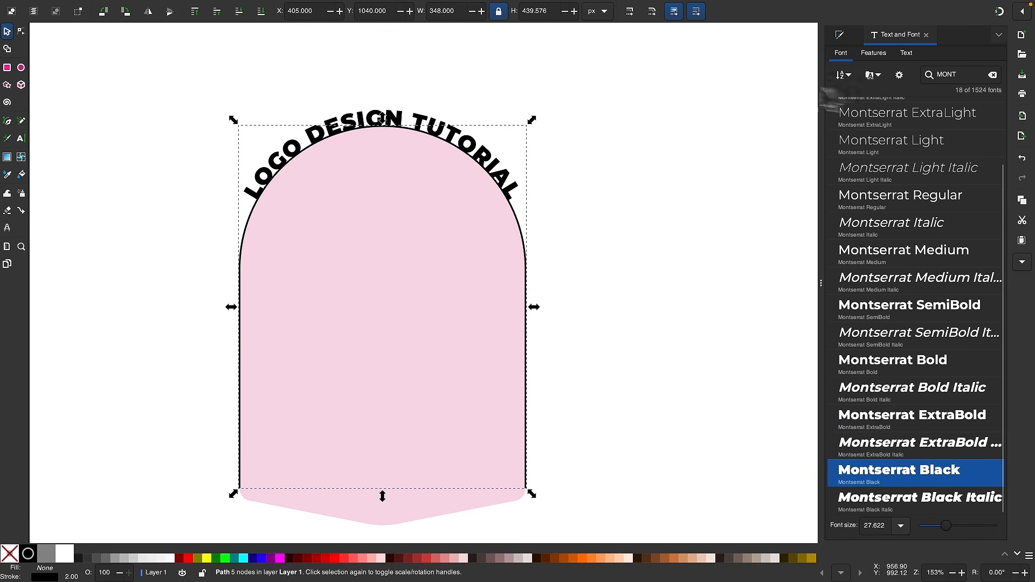
scroll(501, 260, "right", 1)
mouse_move(247, 7)
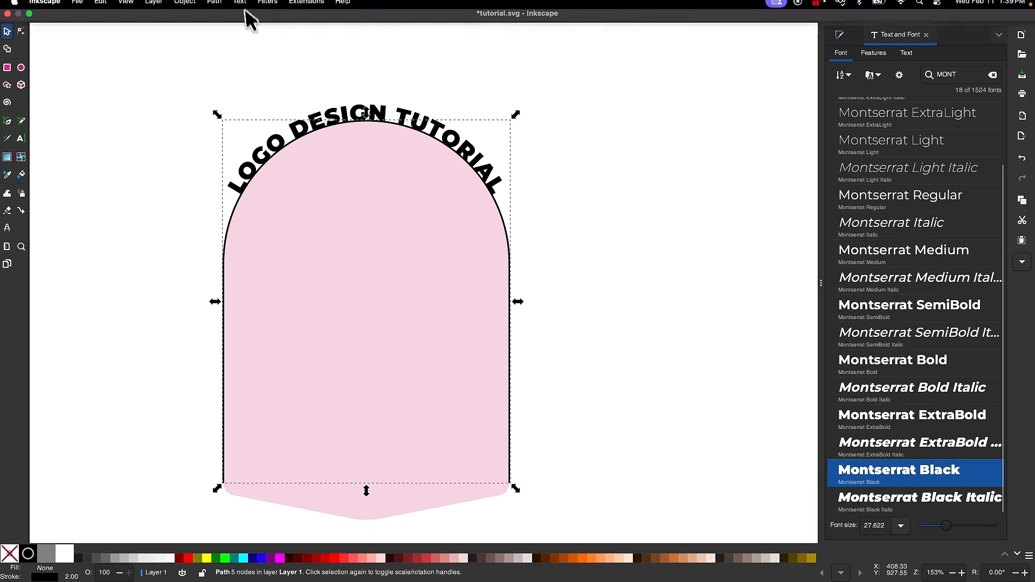
left_click(215, 8)
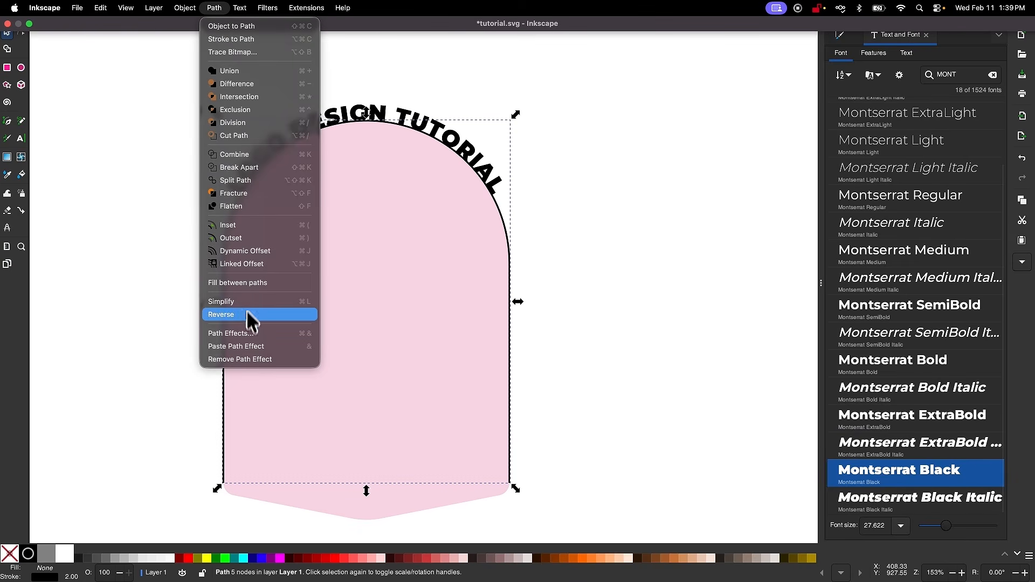
left_click(246, 333)
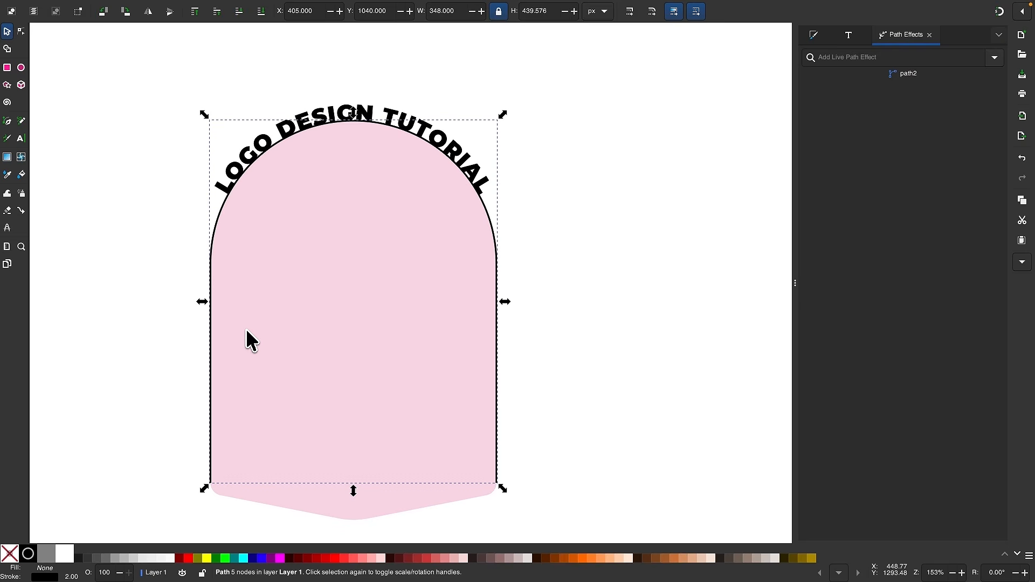
left_click(859, 57)
type("offs")
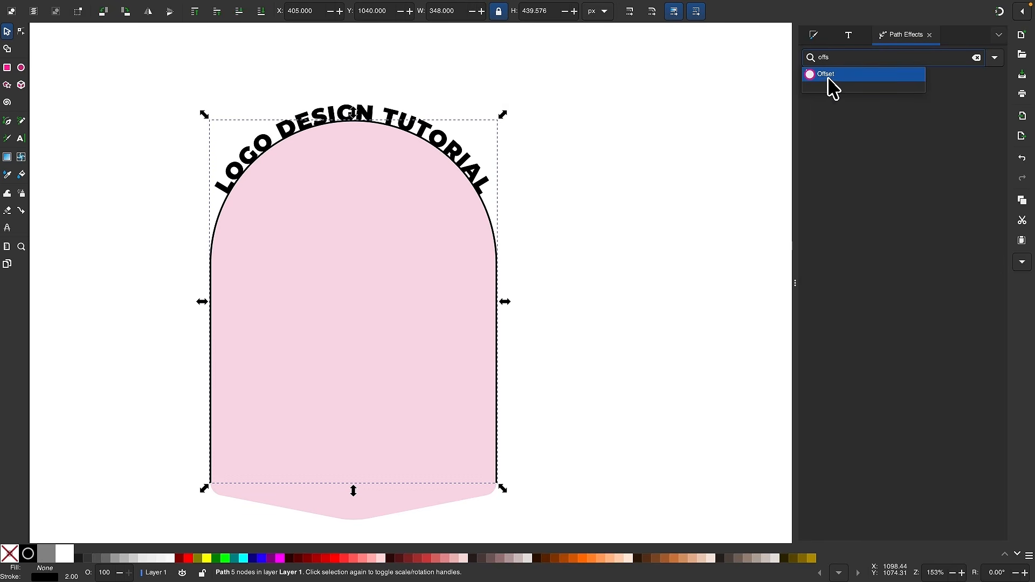
left_click(832, 76)
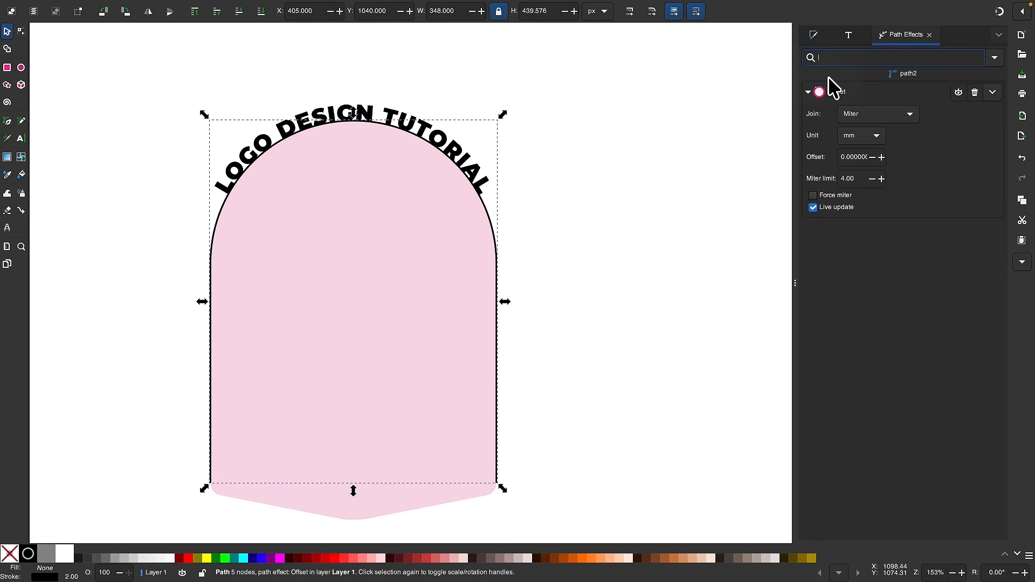
- Offset the arch outline inward by about 9.83 mm so the text sits inside the pink shape
left_click(21, 32)
scroll(306, 75, "up", 2)
scroll(305, 71, "down", 2)
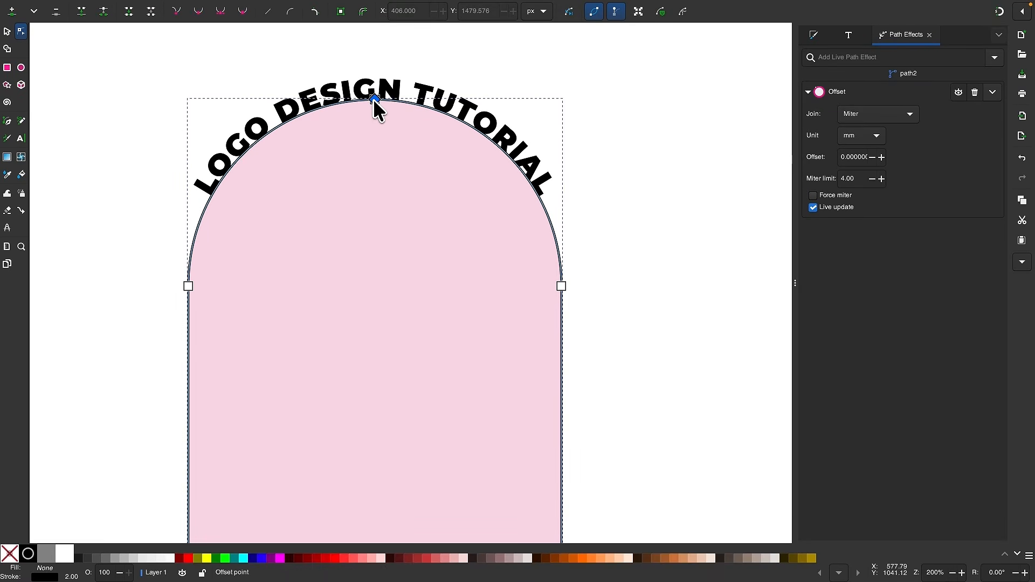
left_click_drag(374, 99, 384, 139)
scroll(380, 267, "right", 1)
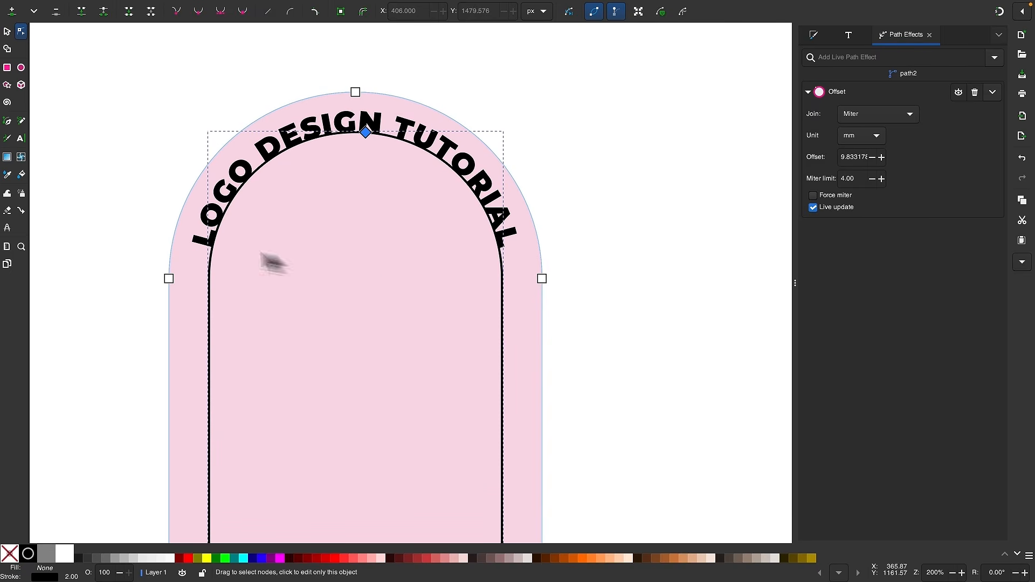
- Increase the spacing between letters of the curved text to 13.45 px
left_click(21, 141)
left_click(359, 128)
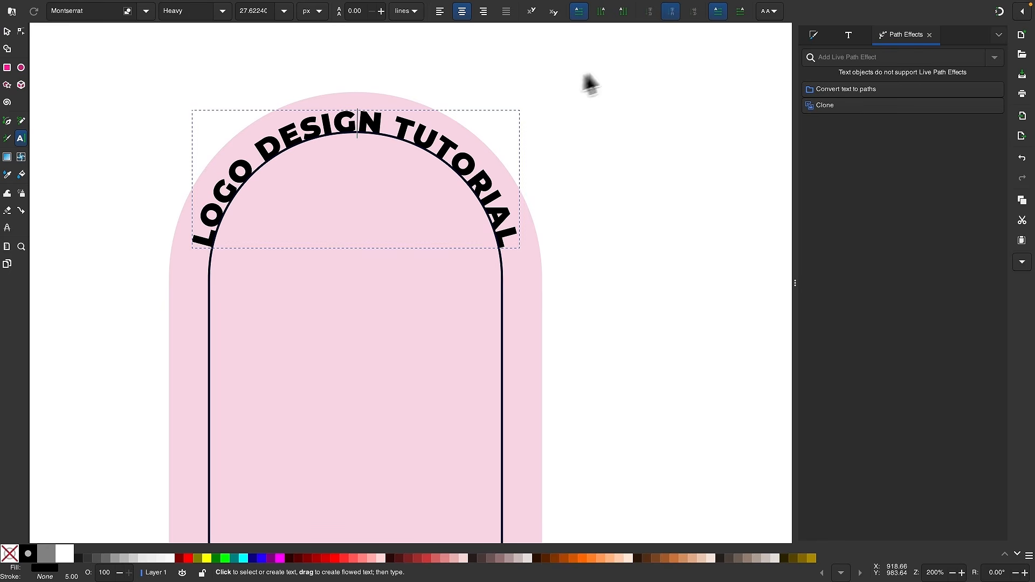
left_click(781, 10)
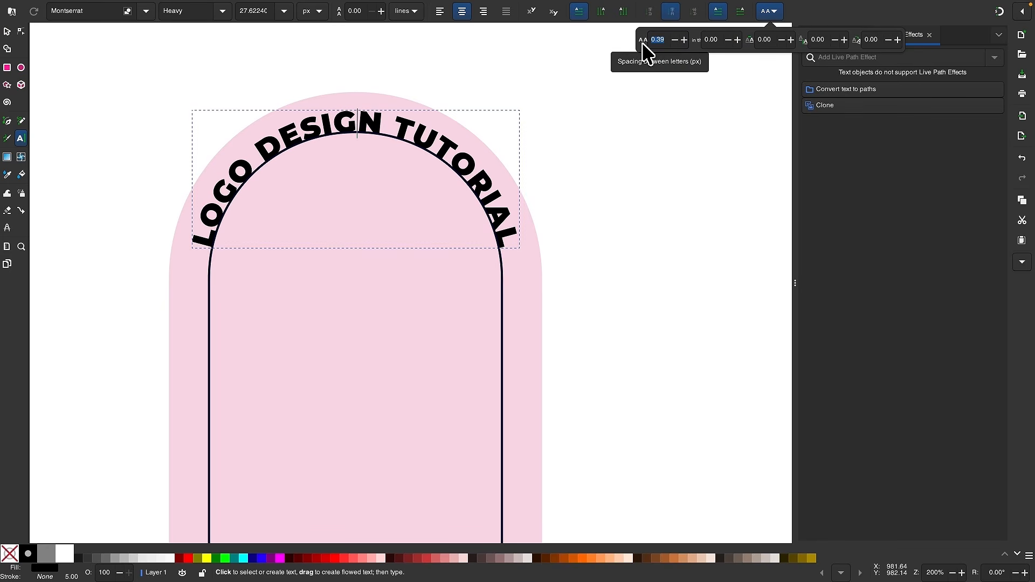
left_click(685, 41)
left_click_drag(685, 41, 686, 41)
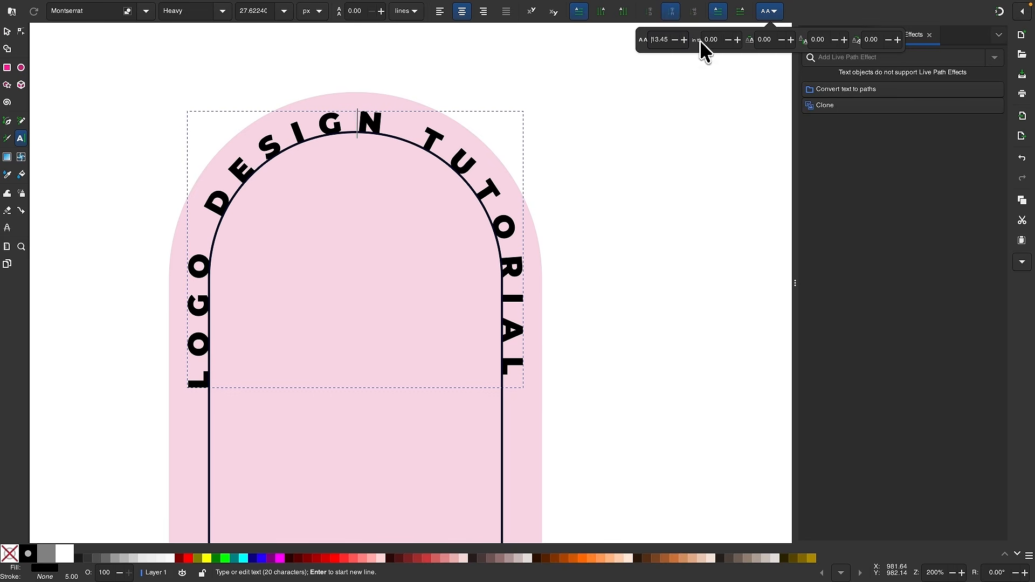
- Reduce the spacing between words of the curved text to about -3.84 px
left_click(728, 40)
left_click_drag(728, 40, 728, 40)
left_click(729, 40)
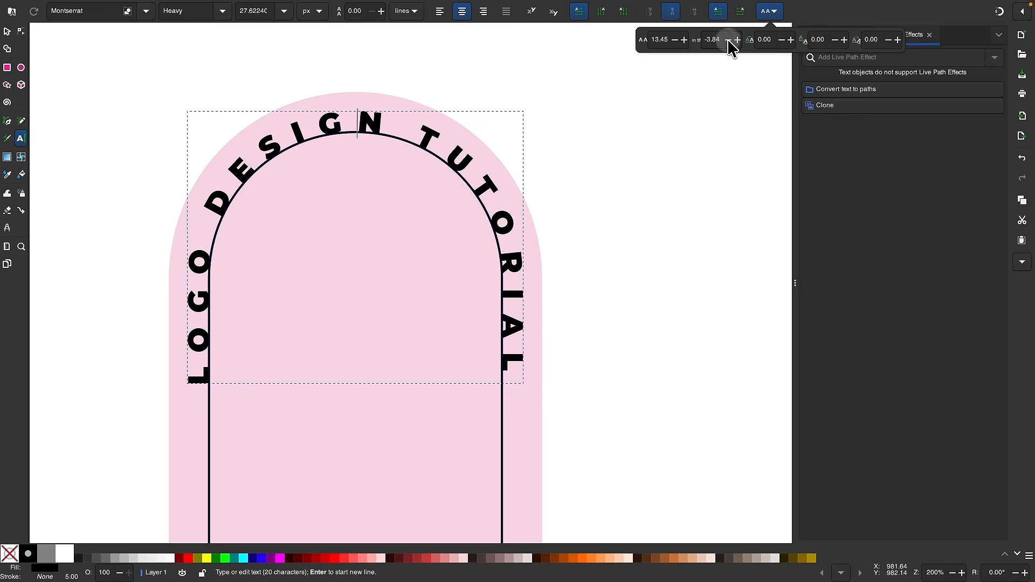
left_click(728, 40)
- Examine the two lower ends of the curved text to compare how far each reaches down the arch
scroll(381, 305, "up", 2, "ctrl")
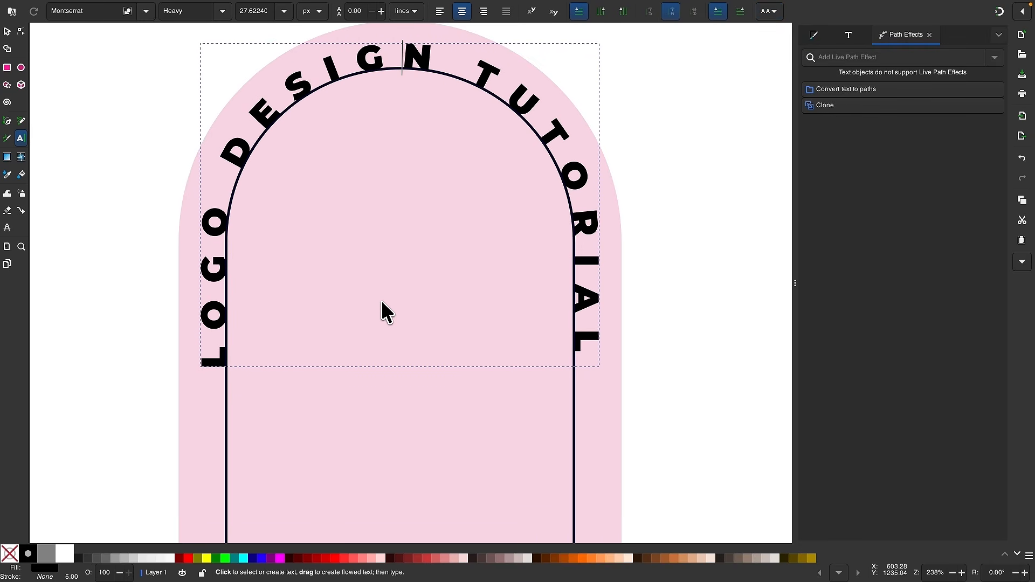
scroll(413, 336, "up", 1, "ctrl")
scroll(412, 336, "up", 2, "ctrl")
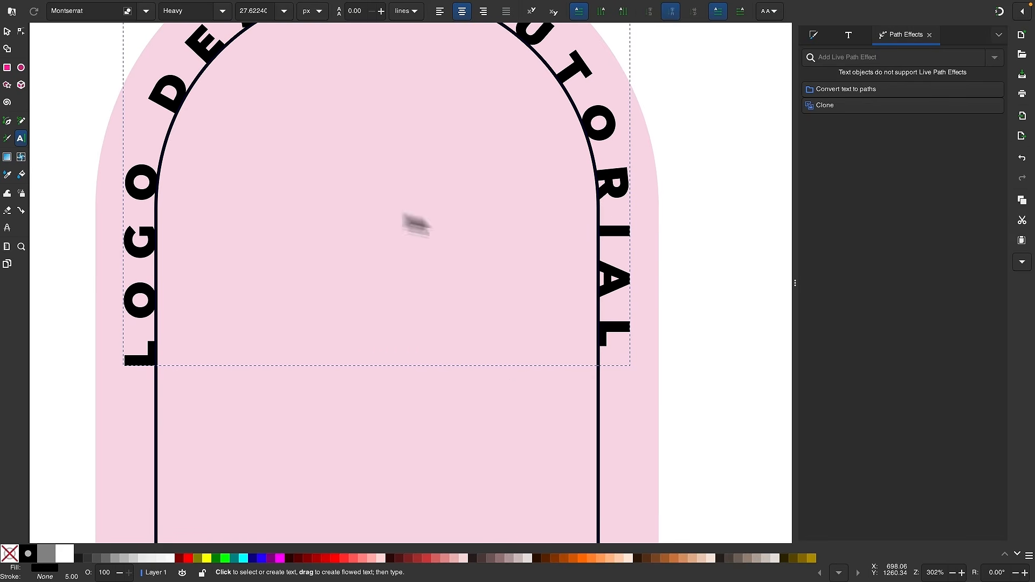
scroll(480, 371, "up", 1, "ctrl")
scroll(480, 371, "up", 2, "ctrl")
scroll(467, 376, "left", 5)
scroll(467, 376, "down", 2)
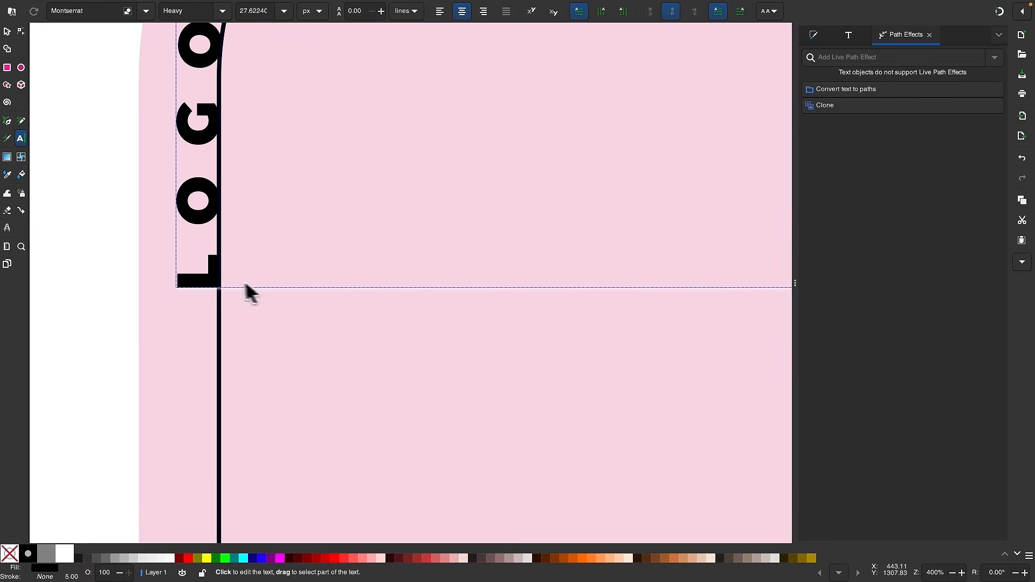
scroll(250, 287, "right", 5)
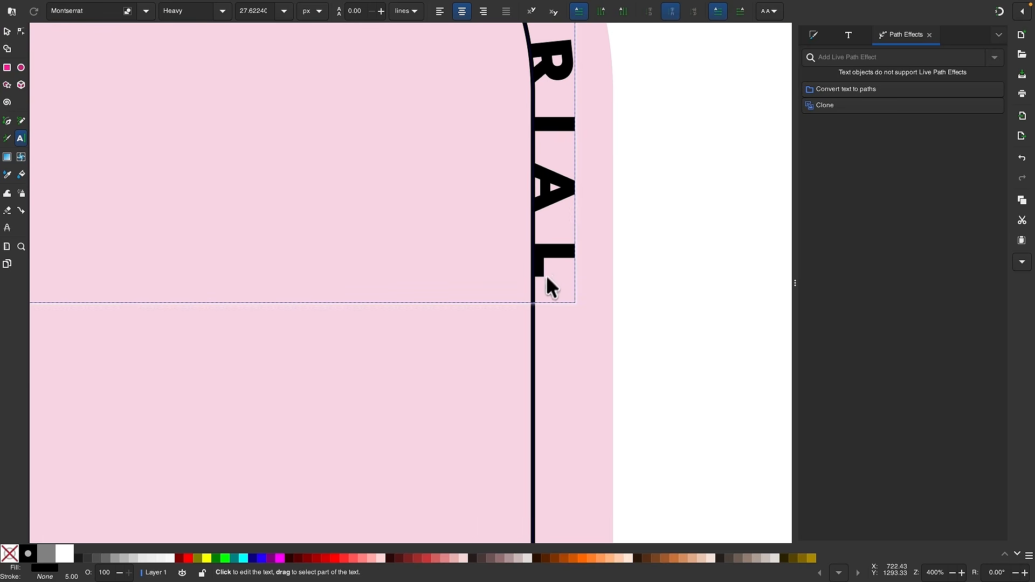
scroll(563, 275, "down", 3, "ctrl")
scroll(564, 273, "up", 1)
scroll(564, 274, "left", 2)
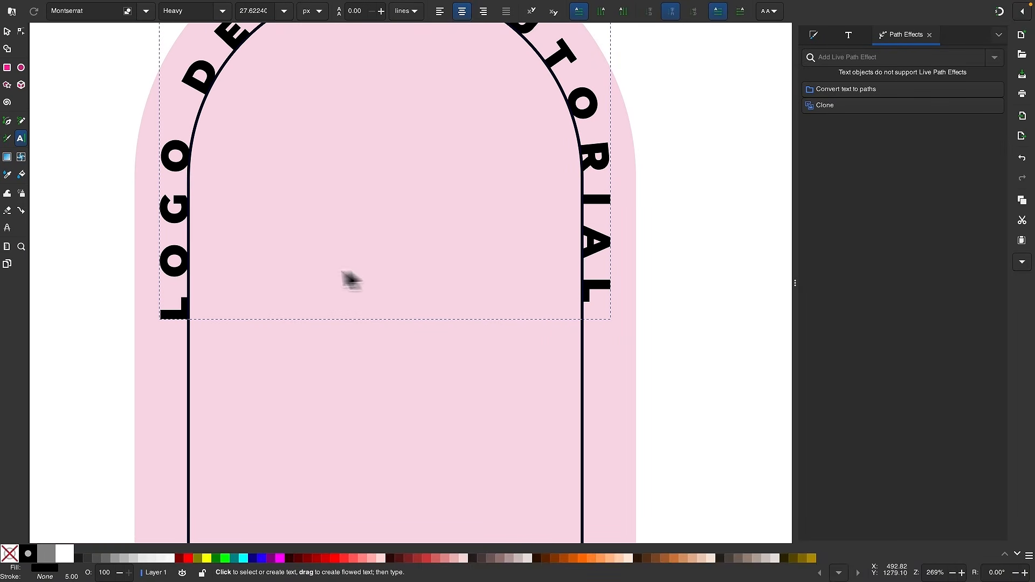
- Kern the curved text from before its first letter, shifting it along the arch until both ends sit level
left_click(176, 315)
key("Escape")
key("alt+Right")
key("alt+Right")
key("alt+Right")
key("alt+Right")
key("alt+Right")
key("alt+Right")
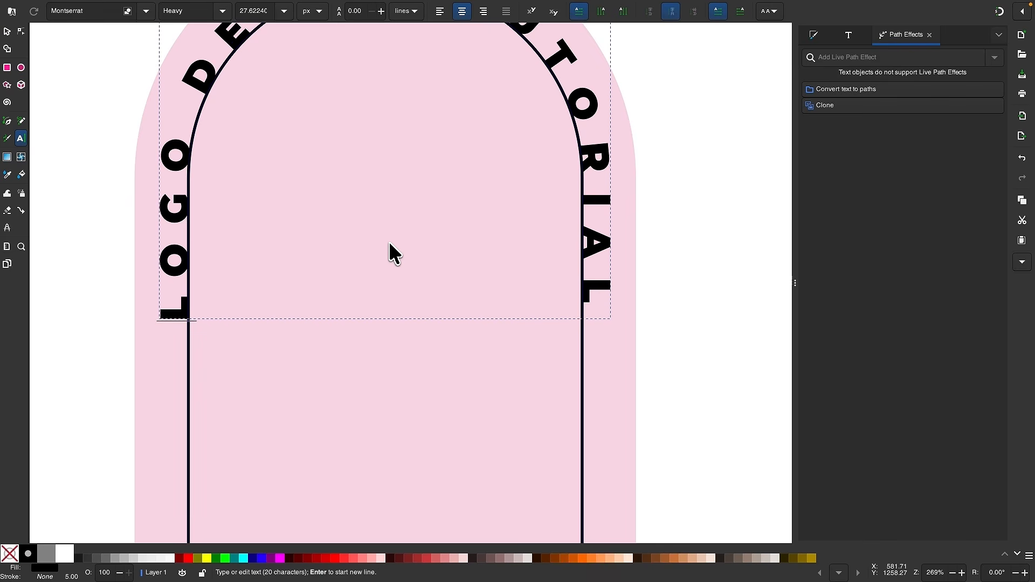
key("alt+Right")
key("alt+Right")
key("alt+Right")
key("alt+Right")
key("alt+Right")
key("alt+Right")
key("alt+Right")
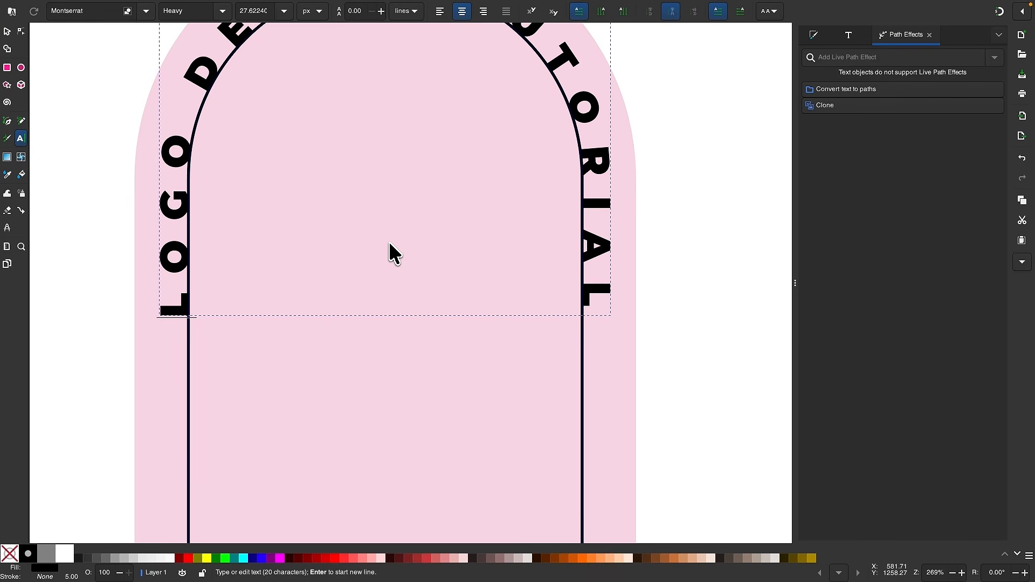
key("alt+Right")
key("alt+Right")
key("alt+Right")
key("alt+Right")
key("alt+Right")
key("alt+Right")
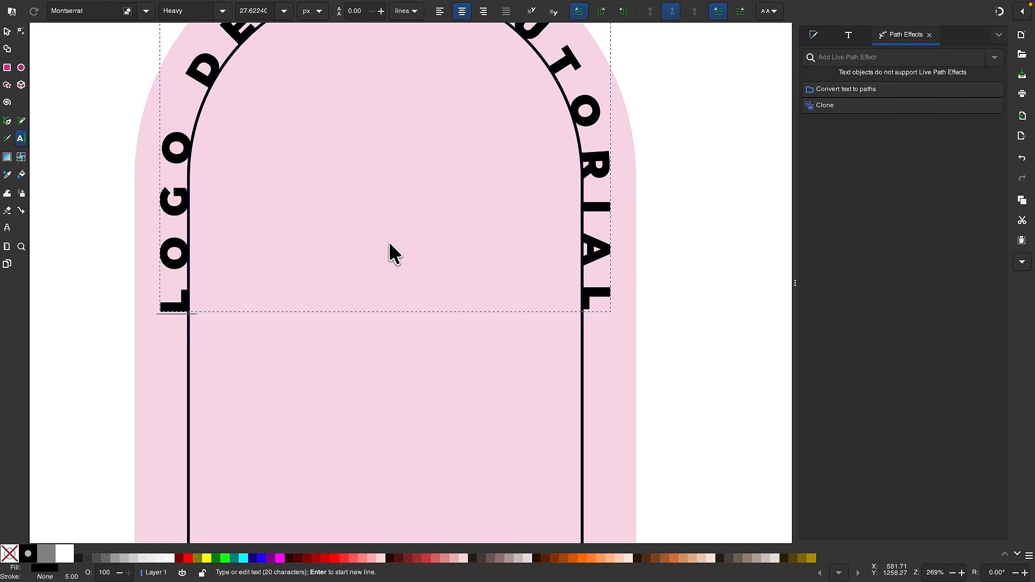
key("alt+Right")
key("alt+Right")
key("alt+Right")
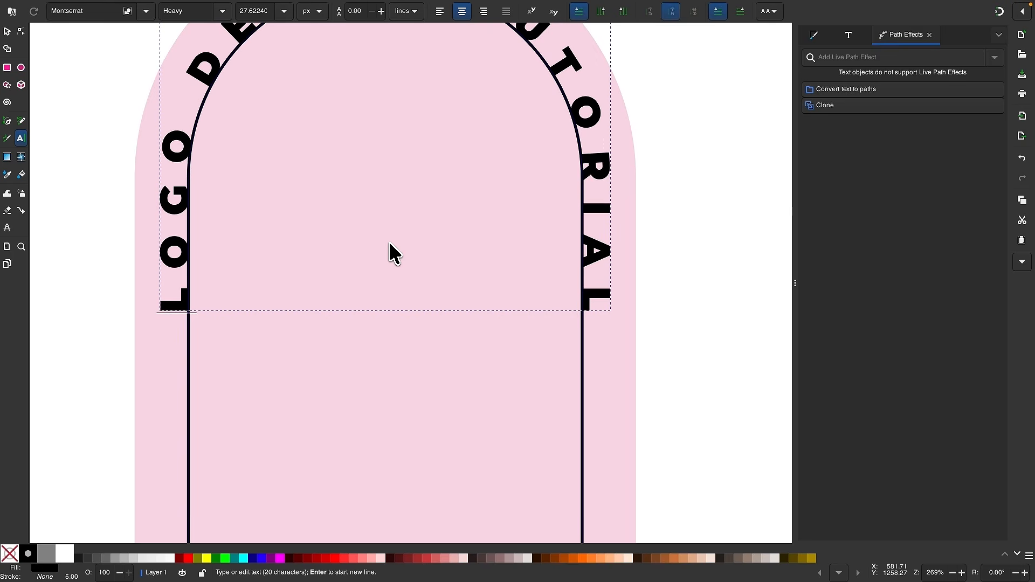
key("alt+Right")
key("alt+Right")
key("alt+Right")
key("alt+Right")
key("alt+Right")
key("alt+Right")
key("alt+Right")
scroll(389, 241, "down", 3)
scroll(390, 241, "right", 2)
scroll(389, 241, "up", 1)
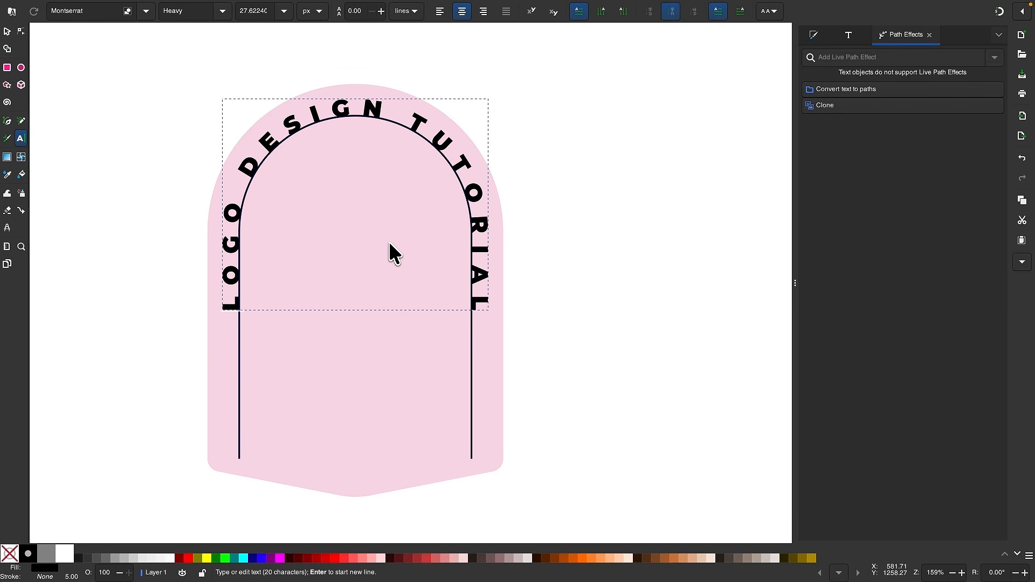
- Try the curved text at a font size of 24, and undo the size change
left_click(7, 32)
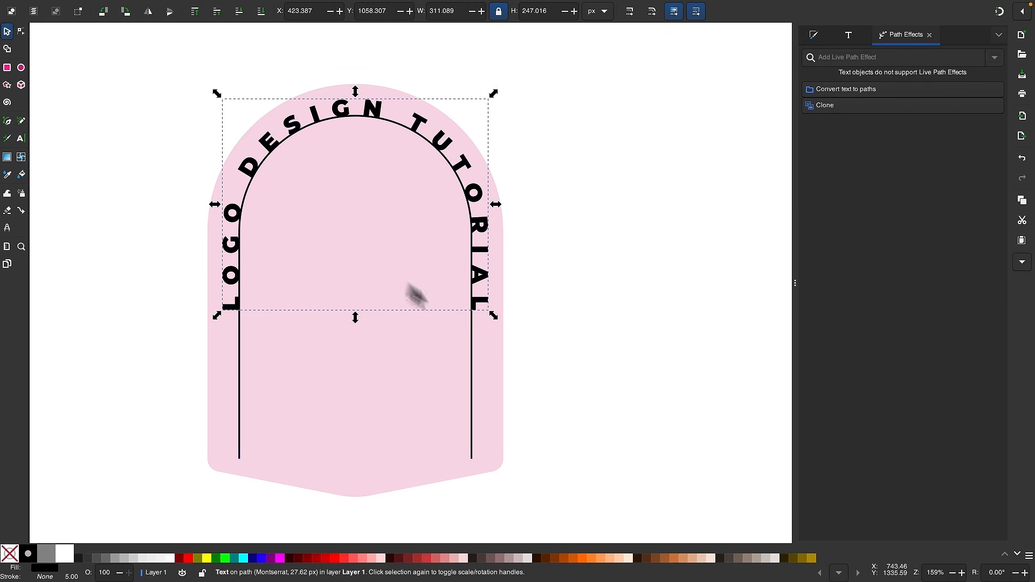
scroll(497, 347, "down", 3)
scroll(495, 335, "up", 3)
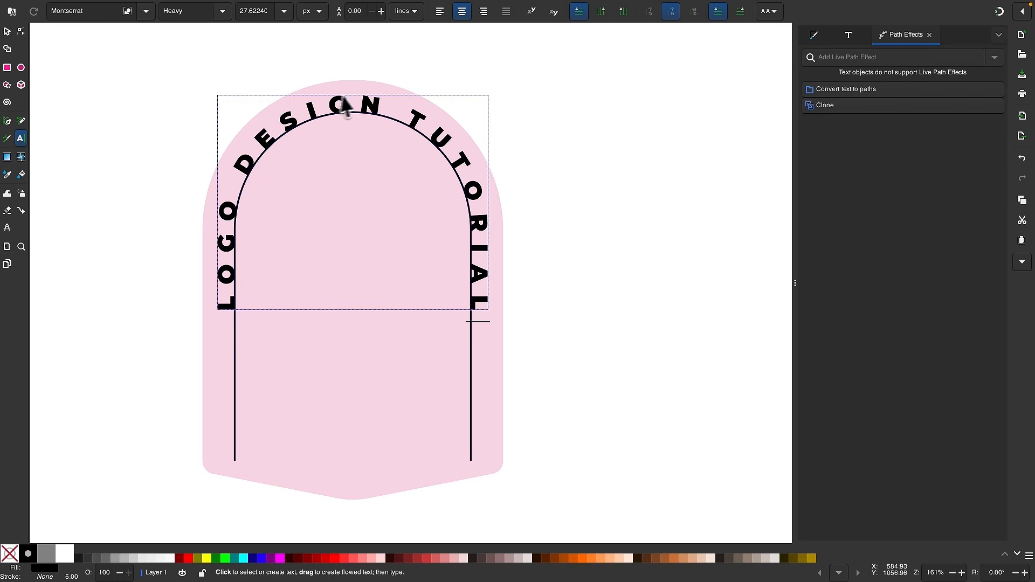
left_click(356, 82)
left_click(361, 99)
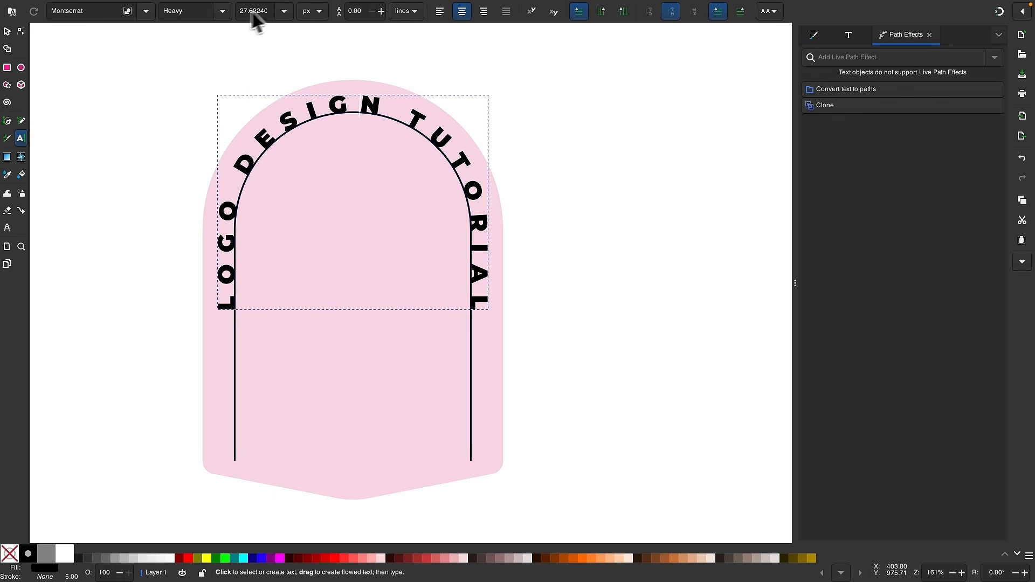
left_click(285, 12)
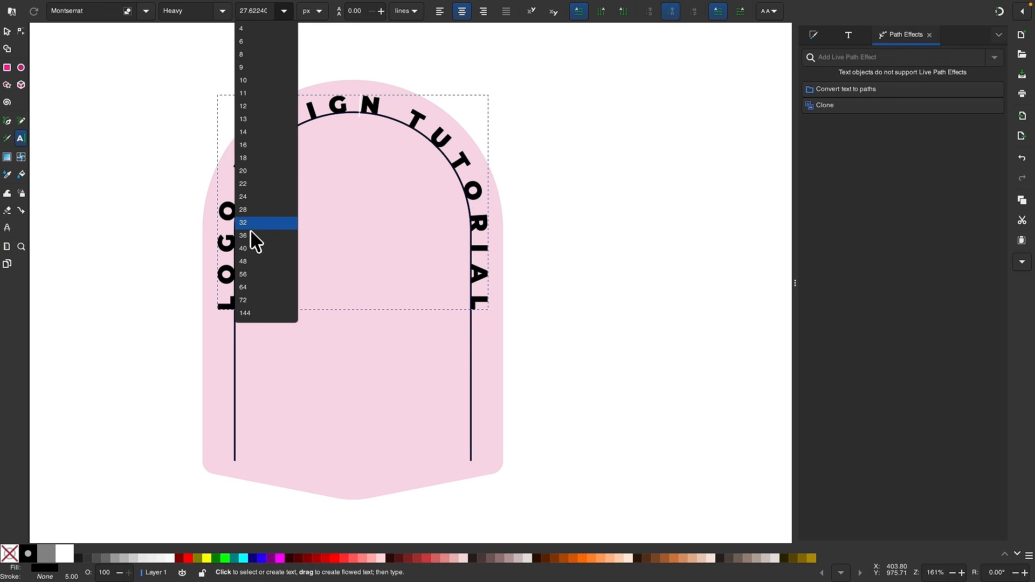
left_click(259, 206)
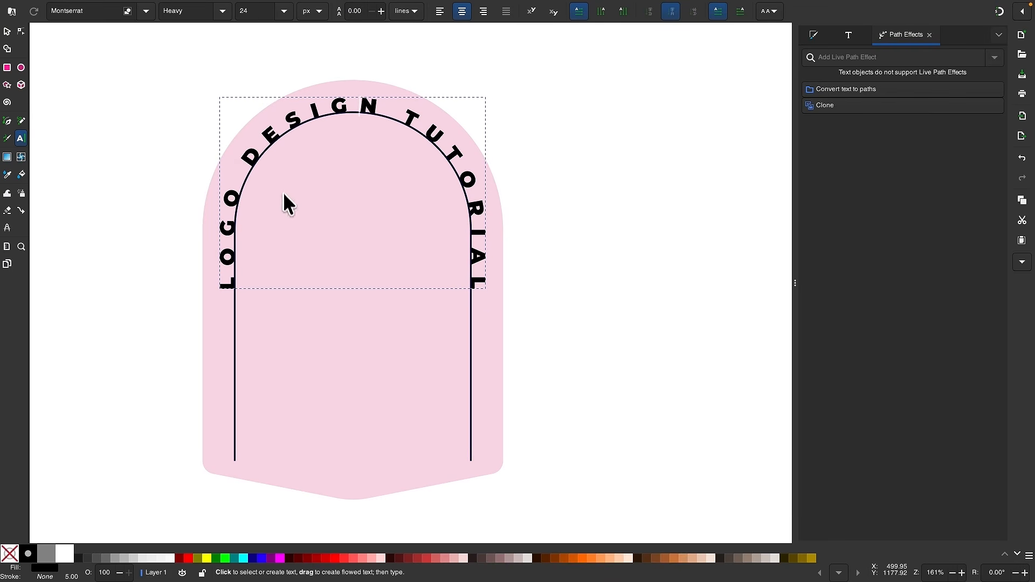
scroll(284, 197, "down", 1)
scroll(284, 197, "right", 1)
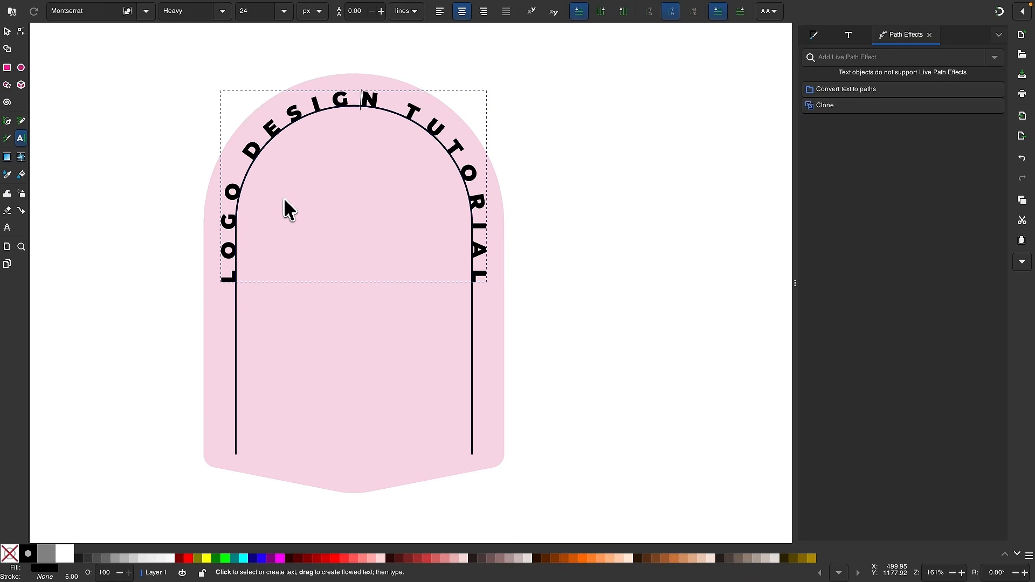
key("super+z")
scroll(284, 197, "left", 2)
scroll(284, 197, "right", 1)
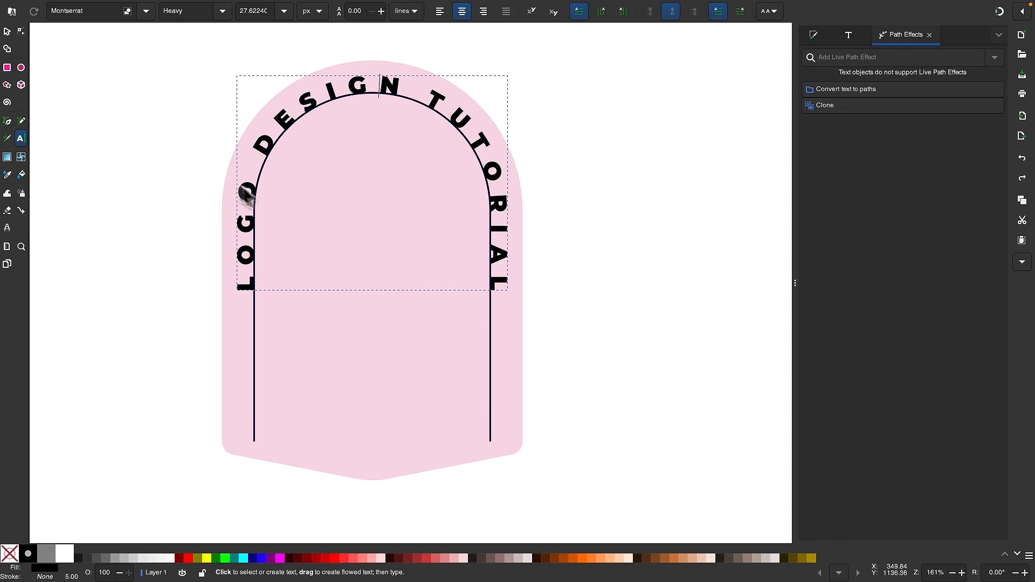
- Convert the curved "LOGO DESIGN TUTORIAL" text to a path
left_click(7, 31)
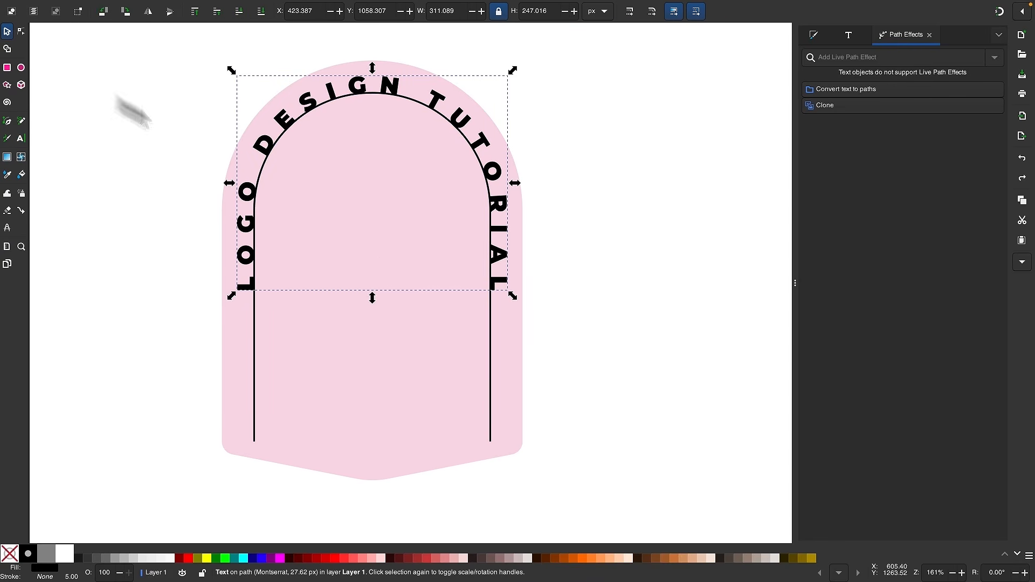
scroll(402, 268, "up", 3)
scroll(402, 268, "up", 1)
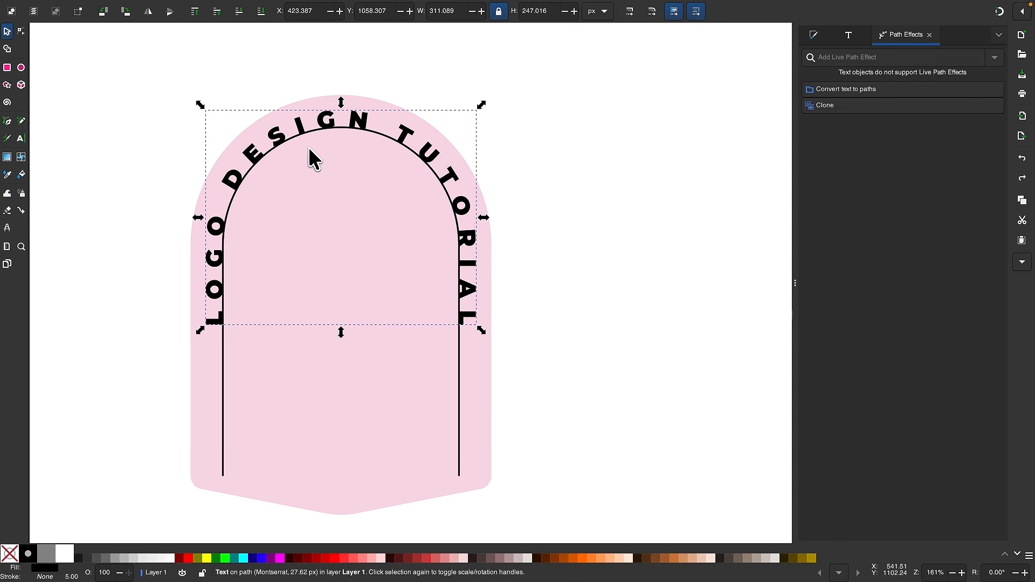
left_click(214, 8)
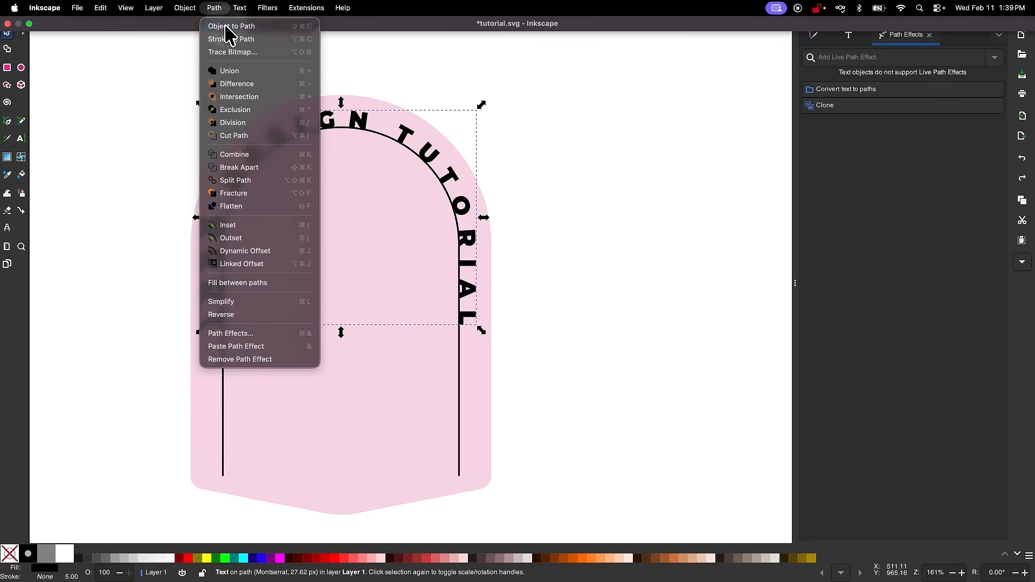
left_click(231, 26)
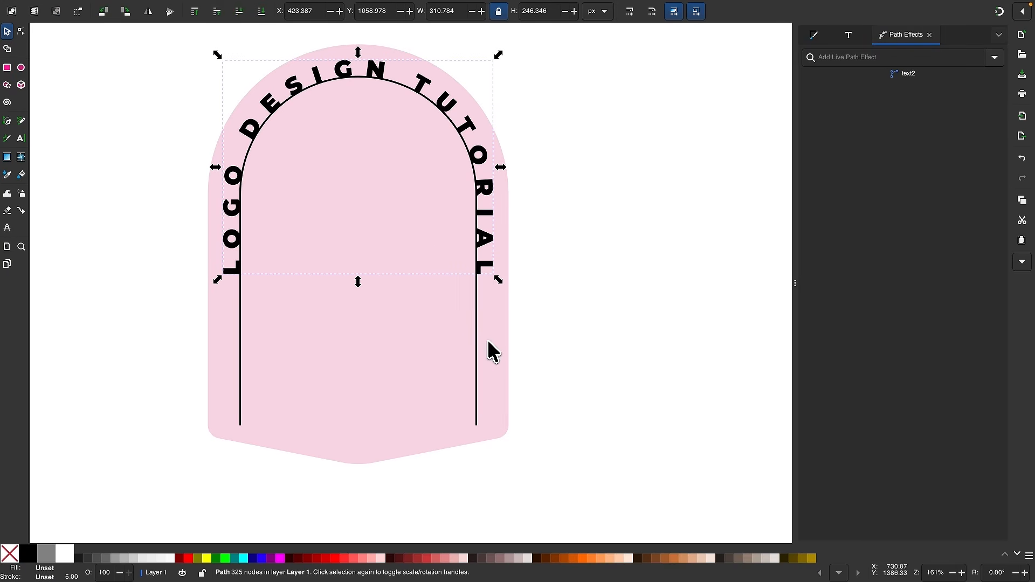
- Give the pale pink arched shape a black stroke
left_click(476, 334)
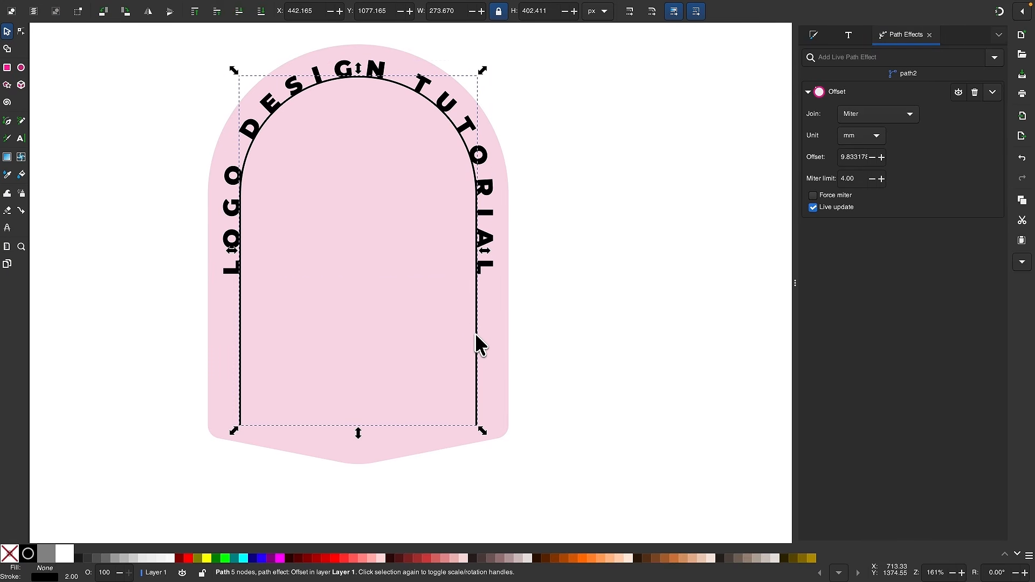
left_click(507, 323)
scroll(507, 323, "up", 2)
scroll(507, 323, "left", 1)
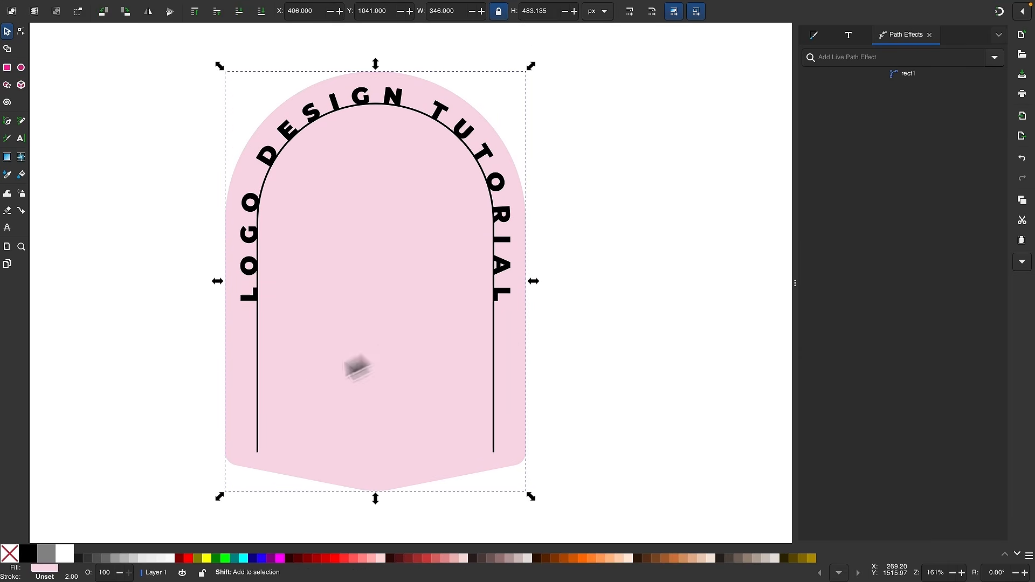
left_click(24, 559, "shift")
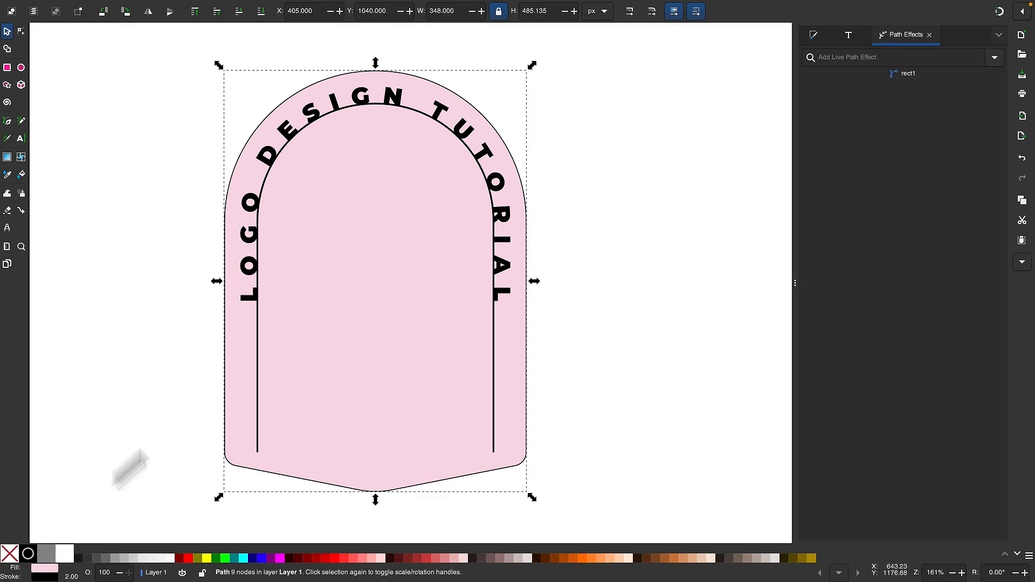
scroll(436, 190, "up", 1)
scroll(437, 189, "left", 1)
scroll(437, 190, "down", 1)
scroll(436, 190, "right", 1)
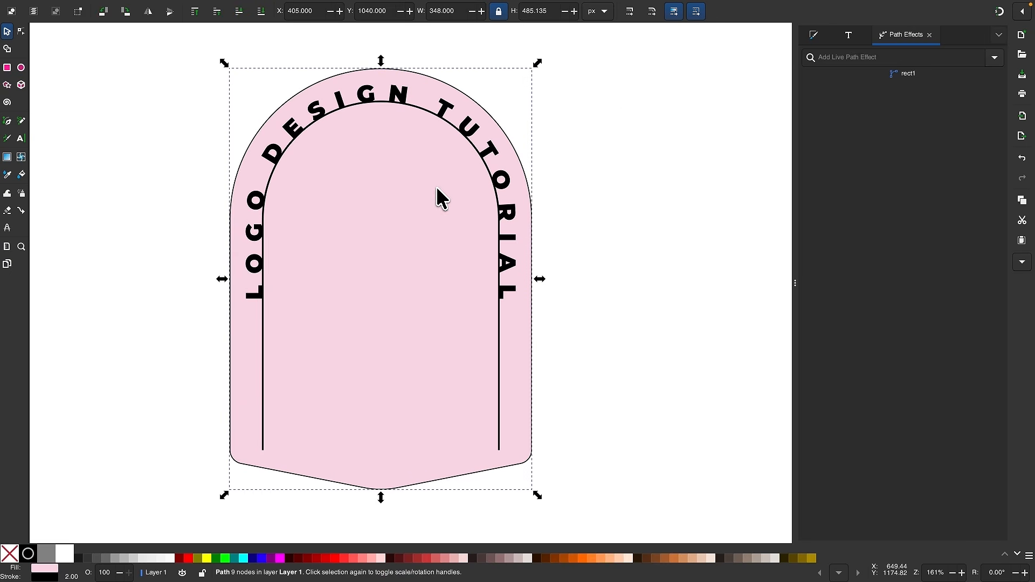
- Set the stroke width of the pale pink shape's outline to 12 px
left_click(815, 35)
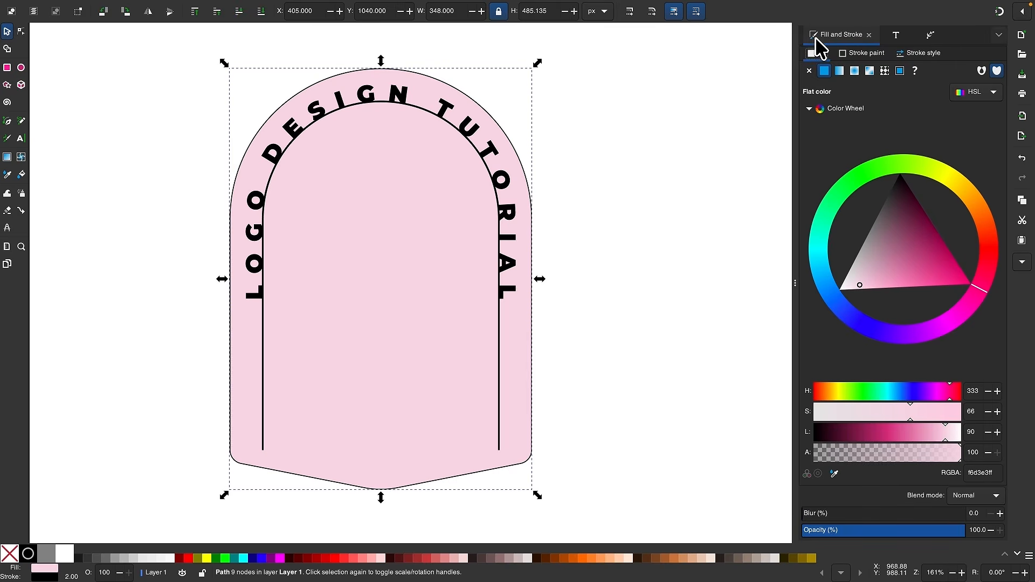
left_click(924, 53)
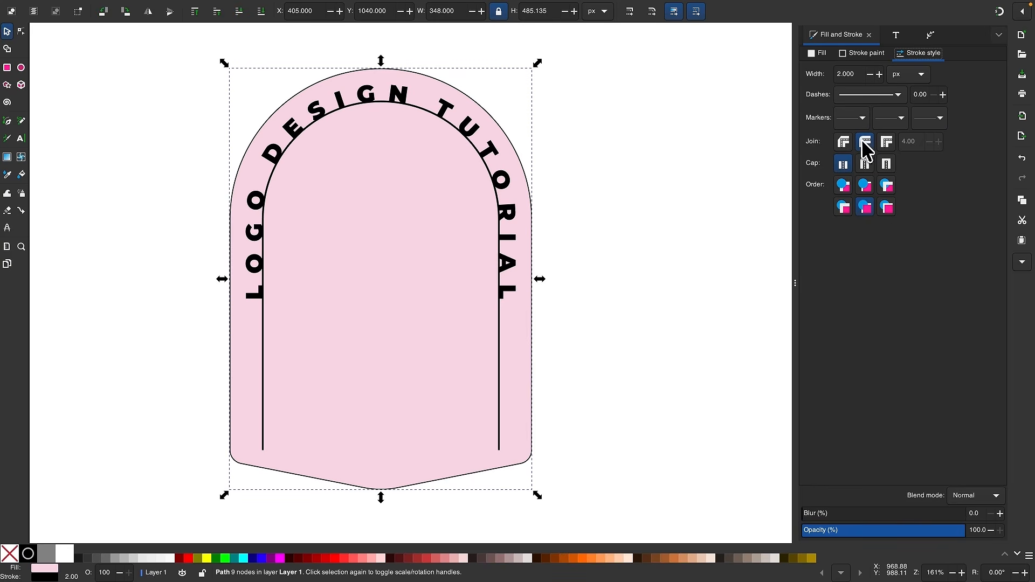
left_click(880, 74)
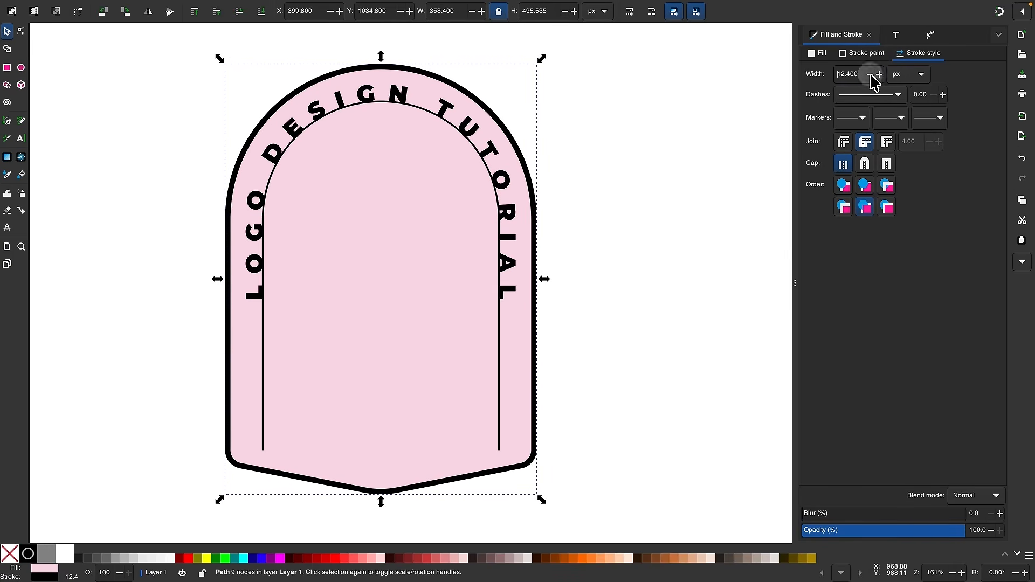
left_click(870, 74)
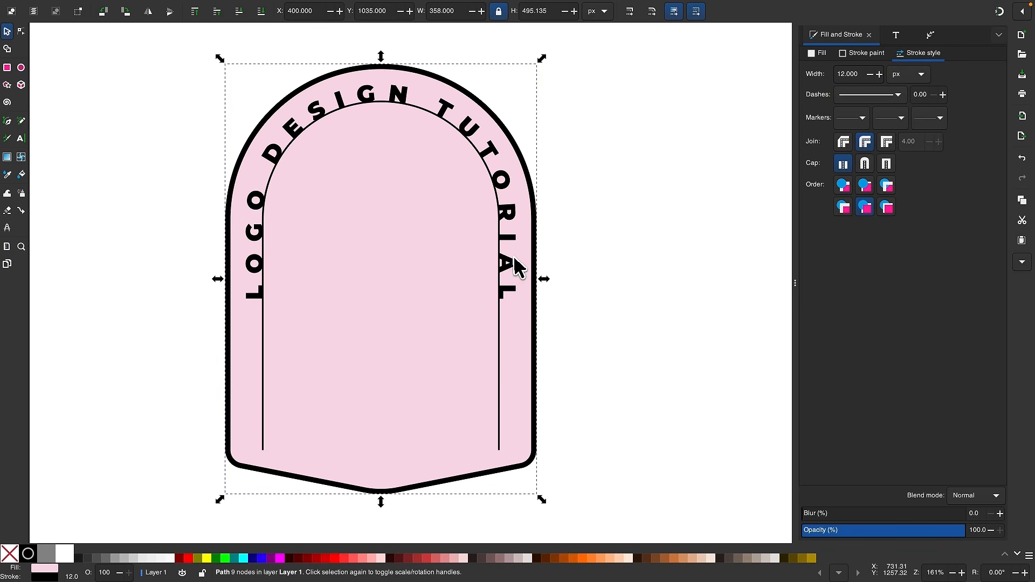
scroll(513, 258, "up", 1)
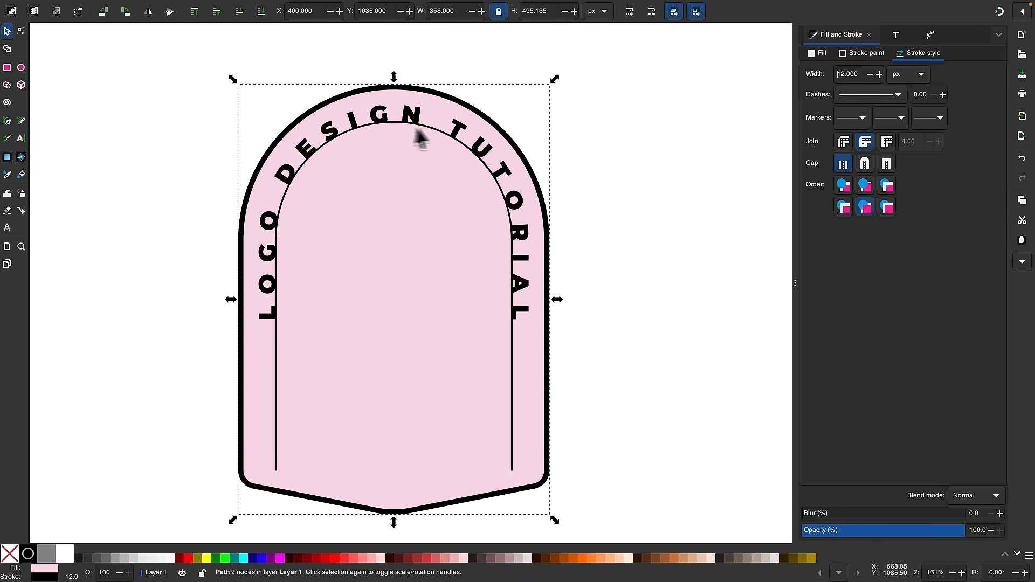
- Offset the inset arch outline further inward, clear of the curved lettering, to a width of about 195 px
left_click(444, 132)
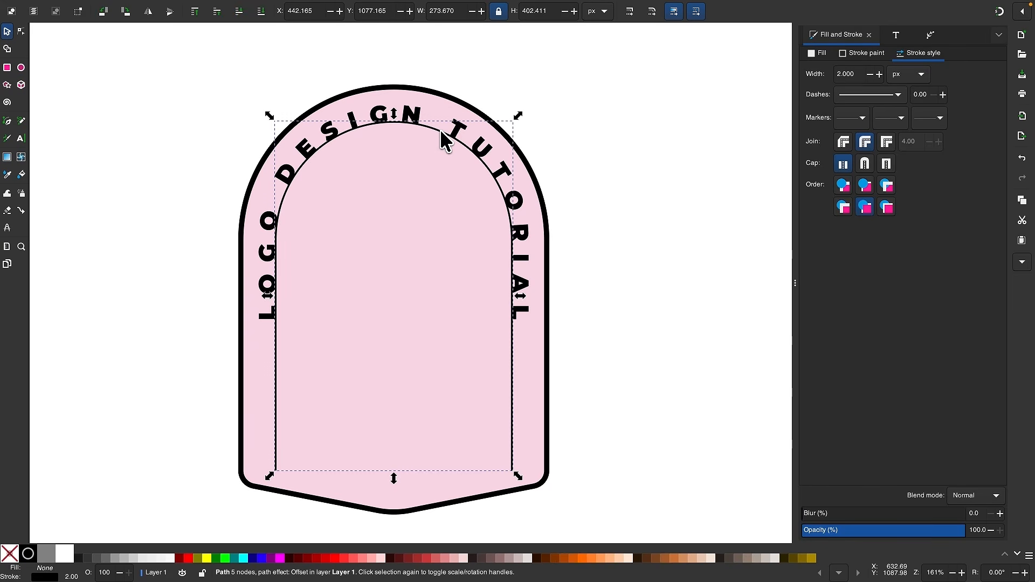
left_click(21, 31)
left_click_drag(394, 123, 410, 159)
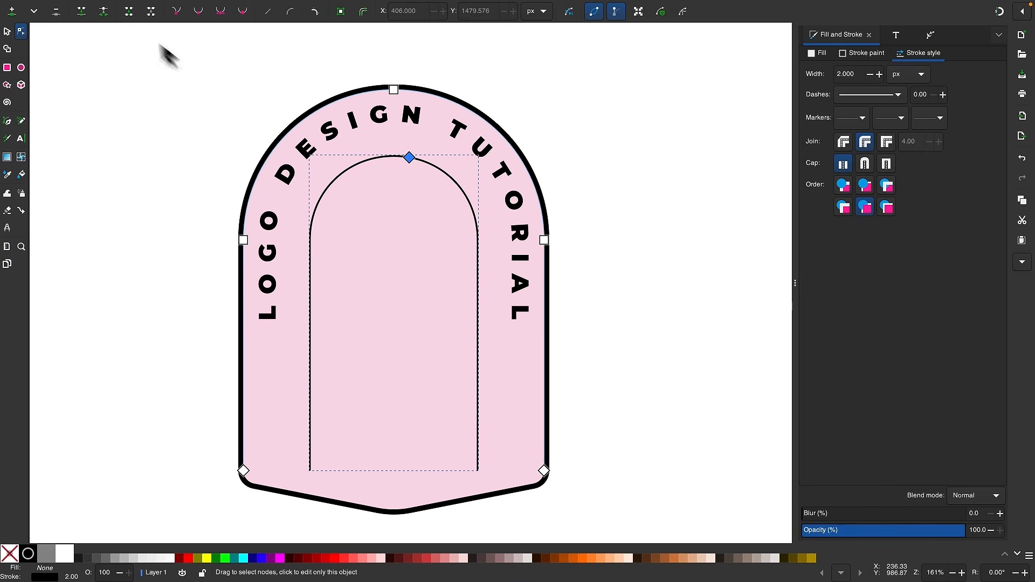
- Convert the inset arch to a plain path and delete its two lower end nodes, leaving only the semicircular arc
left_click(214, 8)
left_click(223, 26)
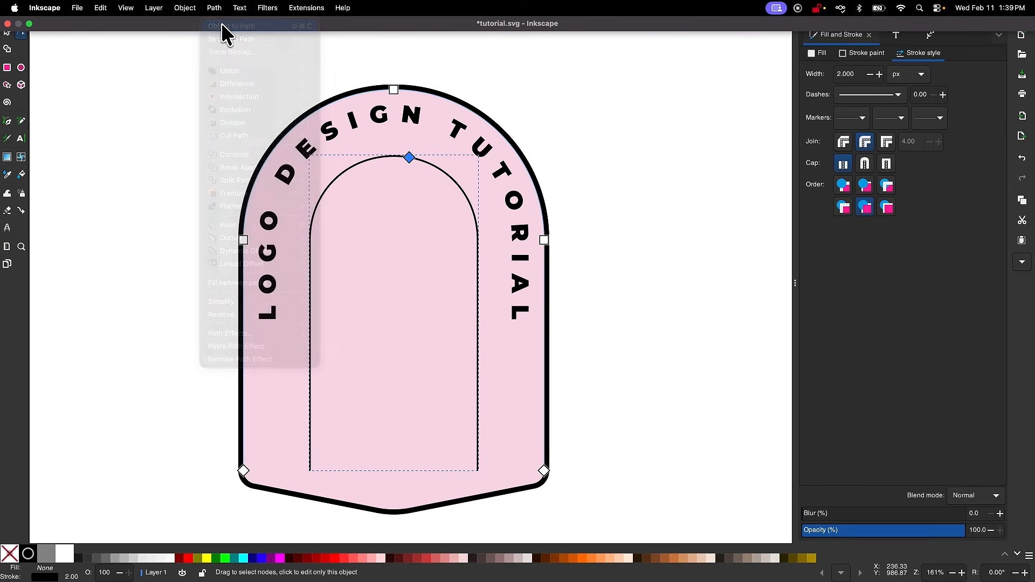
left_click_drag(561, 503, 290, 446)
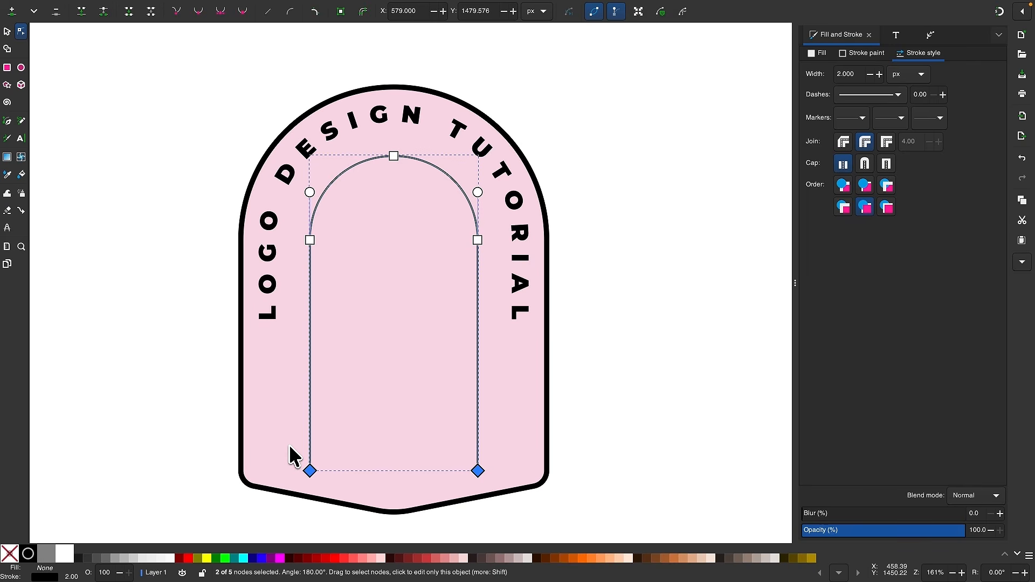
key("Delete")
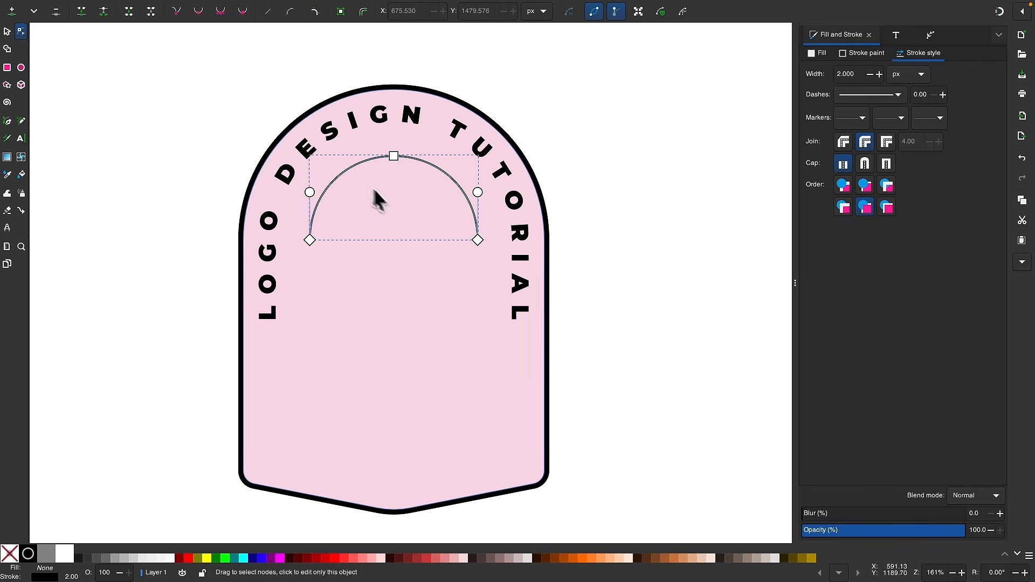
- Apply the Show handles live path effect to the semicircular arc
scroll(404, 218, "up", 1)
scroll(404, 218, "up", 1)
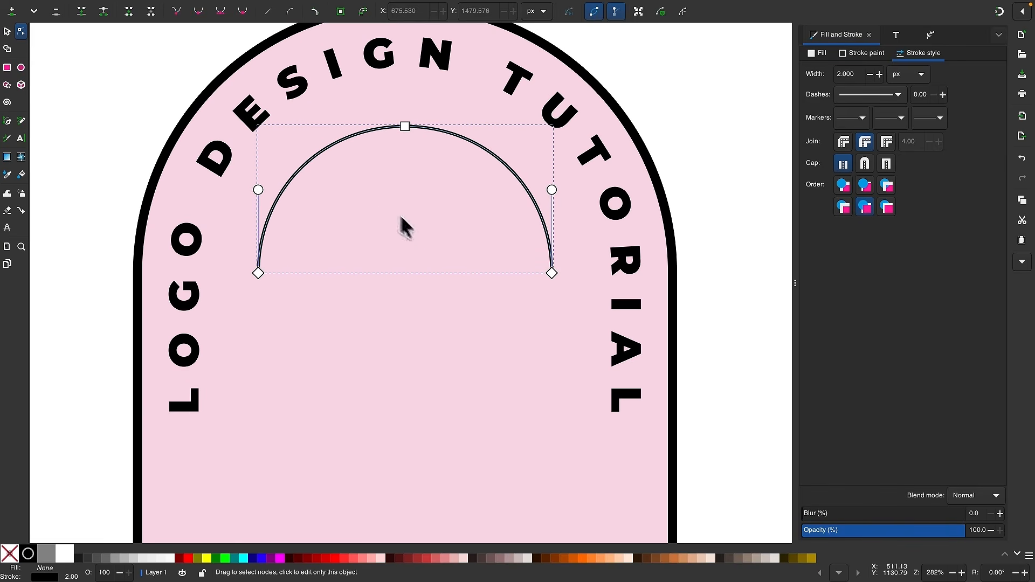
left_click(7, 31)
scroll(451, 266, "up", 2)
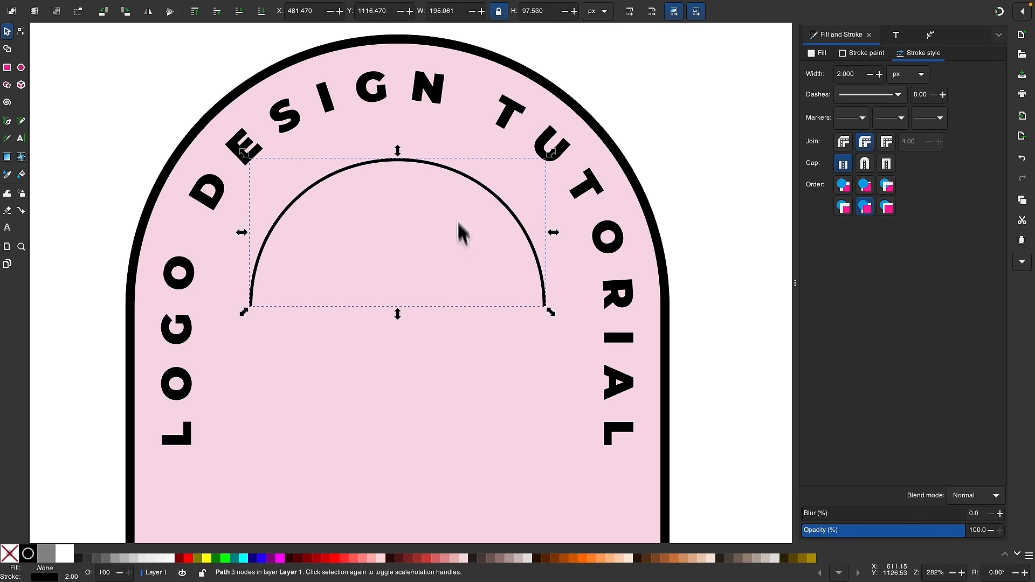
left_click(931, 36)
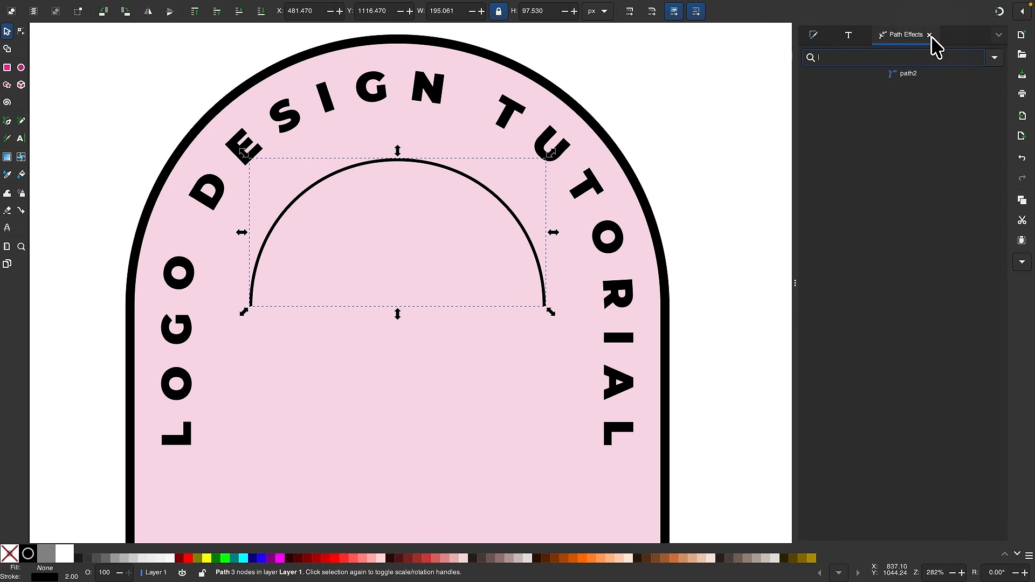
left_click(887, 58)
type("show")
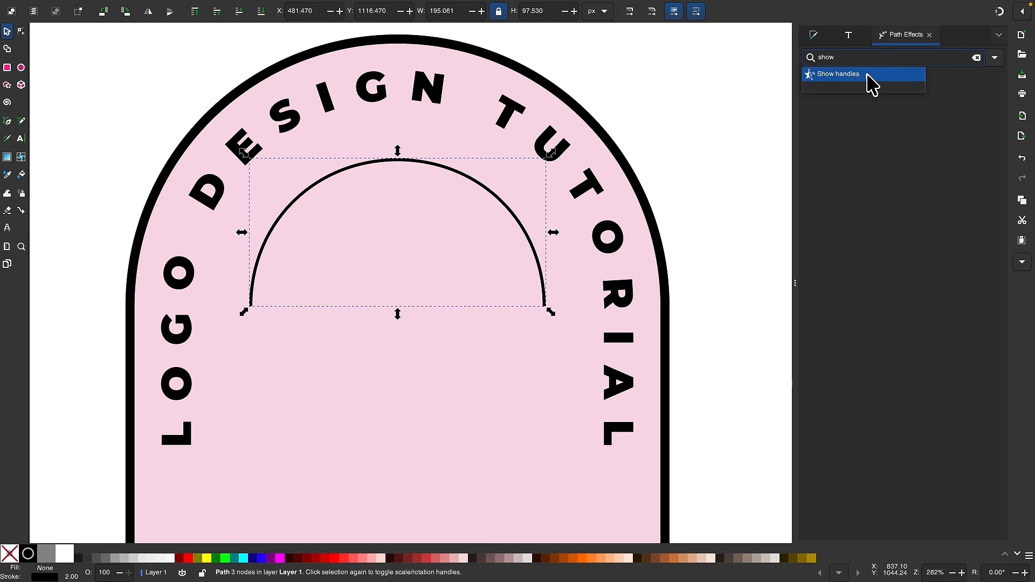
left_click(867, 75)
scroll(339, 247, "up", 2)
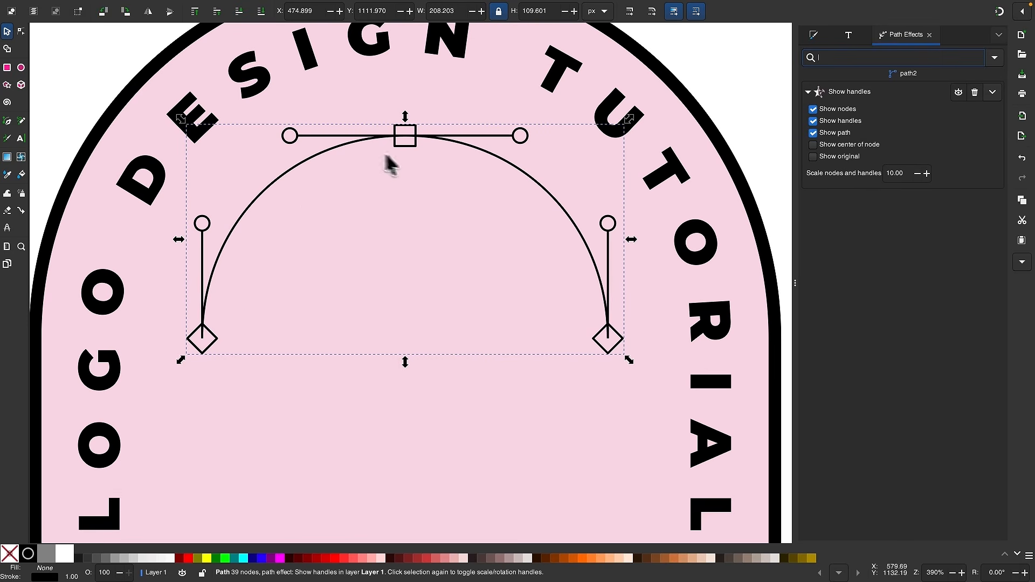
scroll(450, 299, "up", 1)
scroll(450, 297, "down", 1)
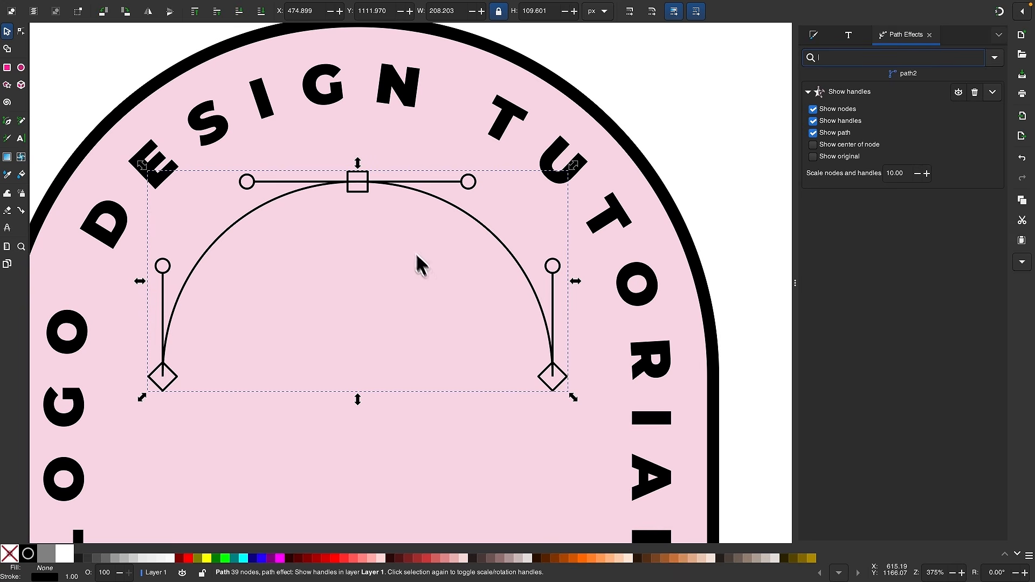
- Try smaller node and handle sizes on the arc down to 1.00, and set their scale to 9.00
left_click_drag(412, 288, 431, 281)
left_click(918, 174)
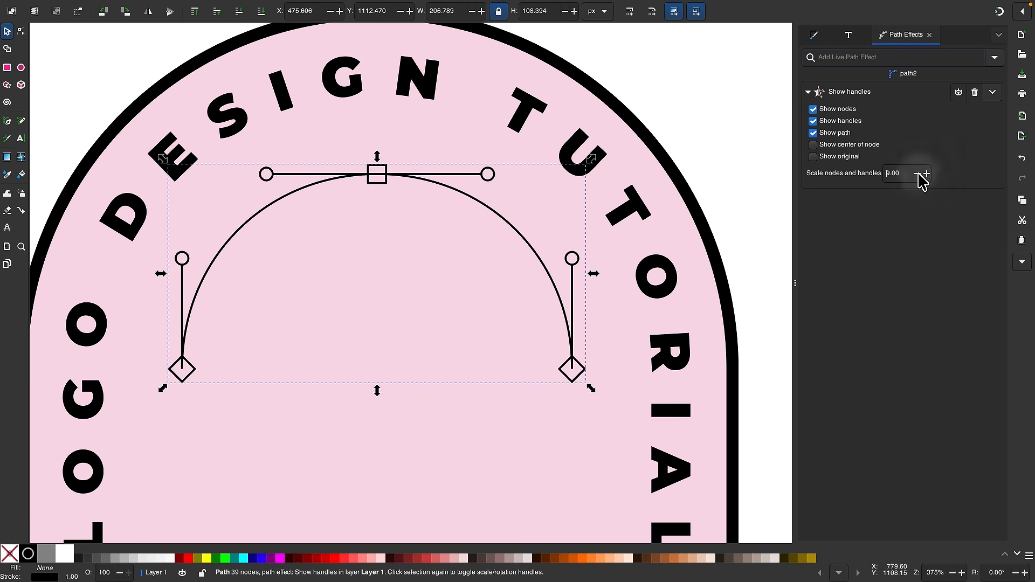
left_click(917, 174)
left_click(917, 173)
left_click(916, 173)
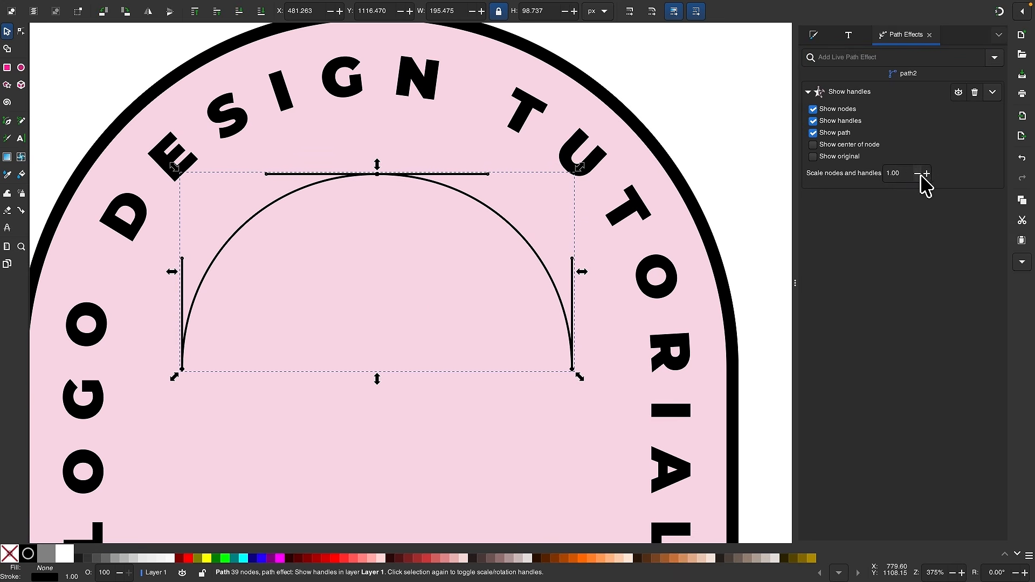
left_click(927, 174)
left_click(927, 174)
left_click(927, 174)
left_click(927, 173)
left_click(927, 174)
left_click(927, 173)
left_click(927, 173)
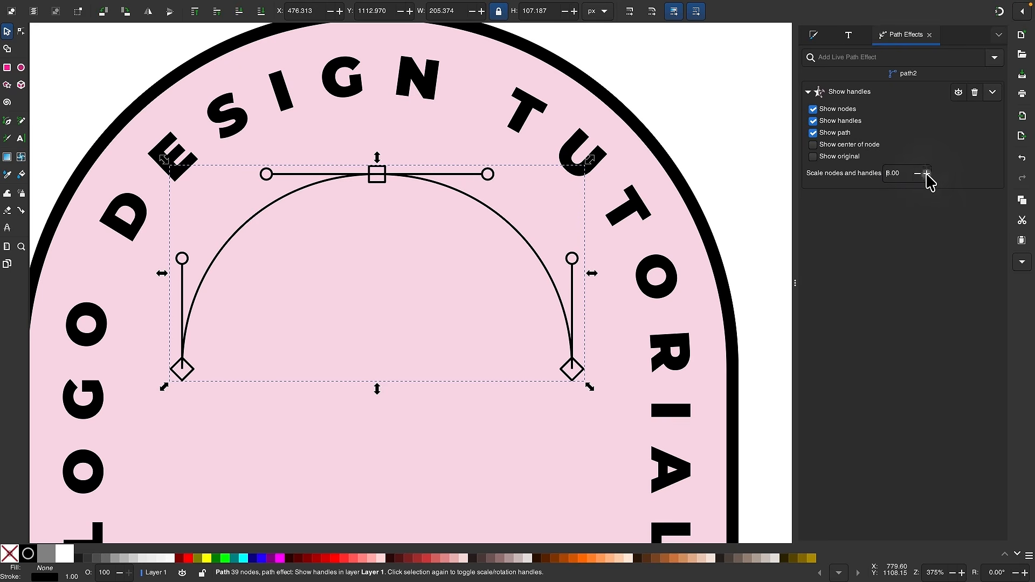
left_click(928, 174)
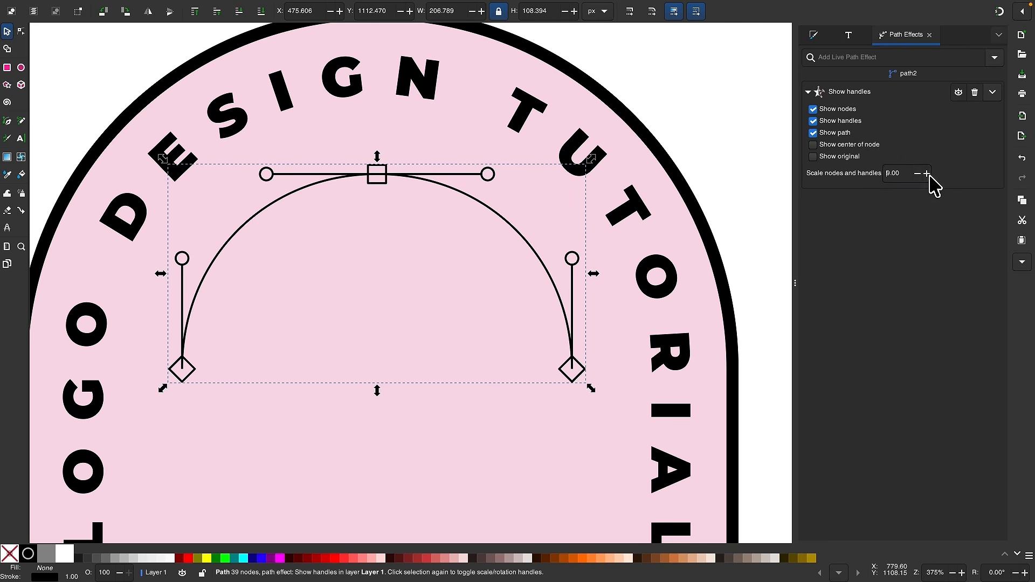
- Set the arc's node and handle scale to 8.00 and raise its stroke width to 2.5 px
left_click(917, 174)
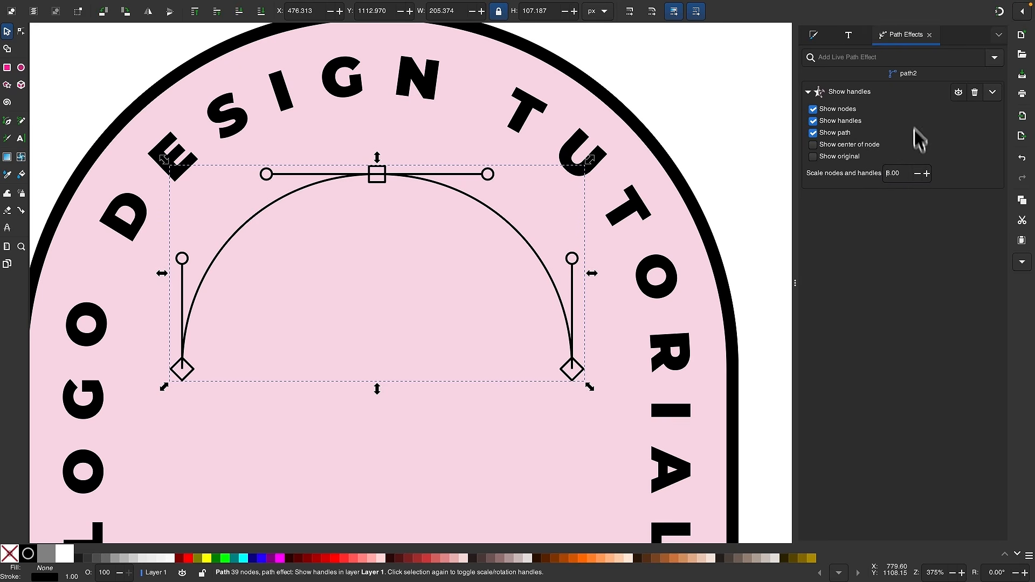
left_click(815, 36)
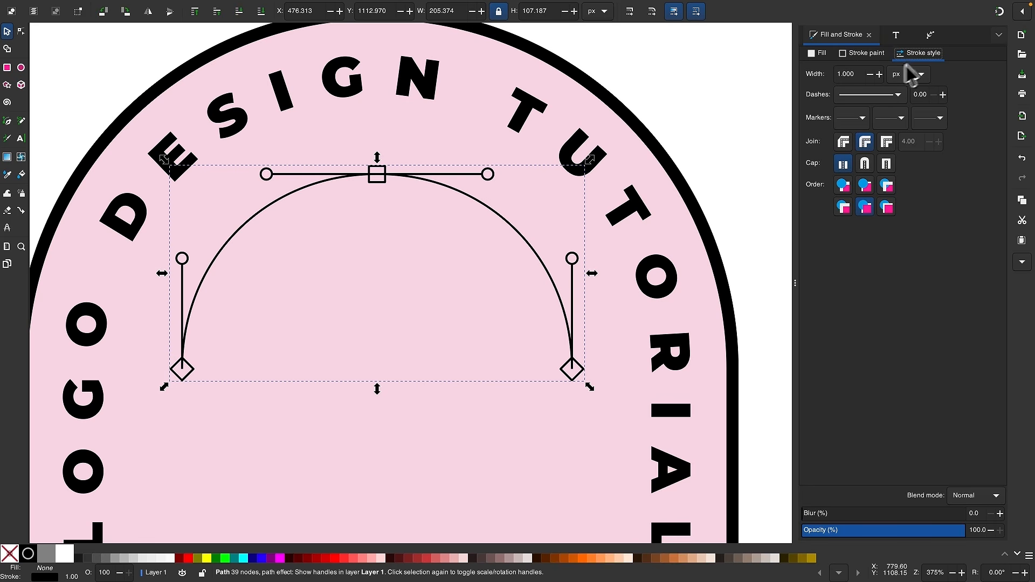
left_click(880, 74)
left_click(879, 74)
left_click(879, 74)
left_click(879, 74)
left_click(879, 74)
left_click(879, 75)
left_click(879, 74)
left_click(879, 74)
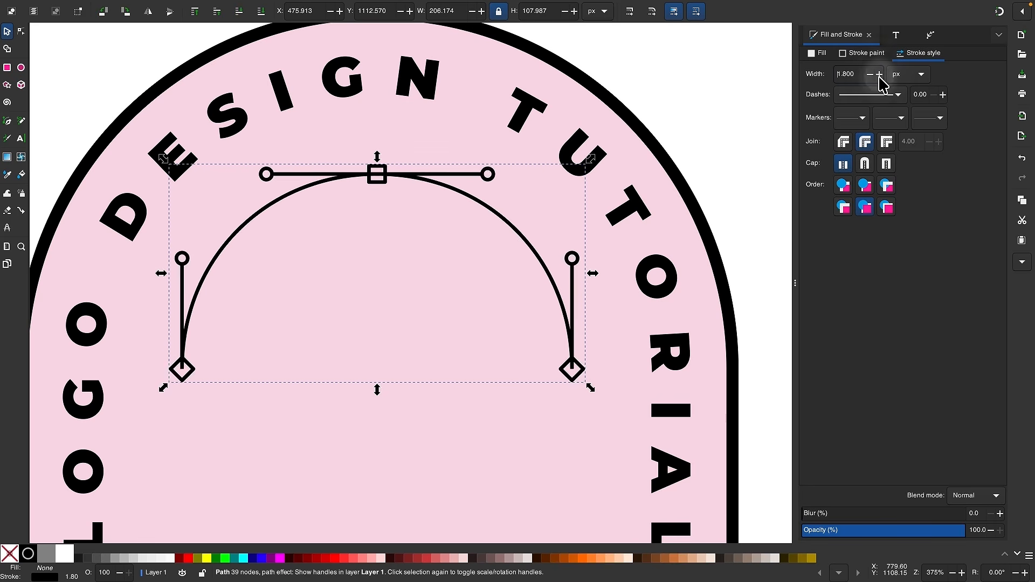
left_click(879, 74)
left_click(879, 74)
left_click(879, 75)
left_click(879, 75)
left_click(879, 74)
left_click(879, 75)
left_click(879, 75)
- Set the stroke width of the arc with handles to 6 px
double_click(855, 71)
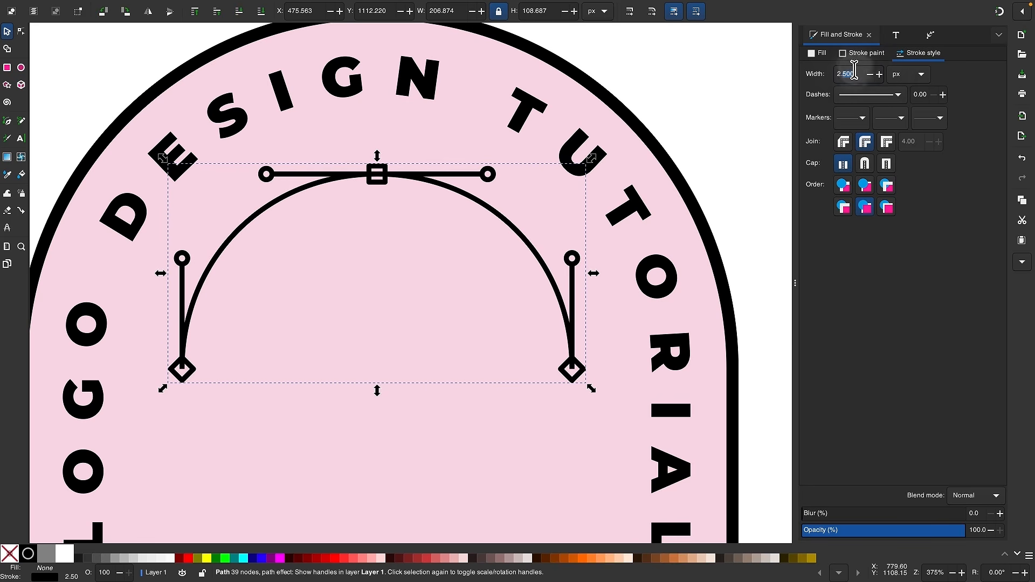
triple_click(855, 72)
key("Return")
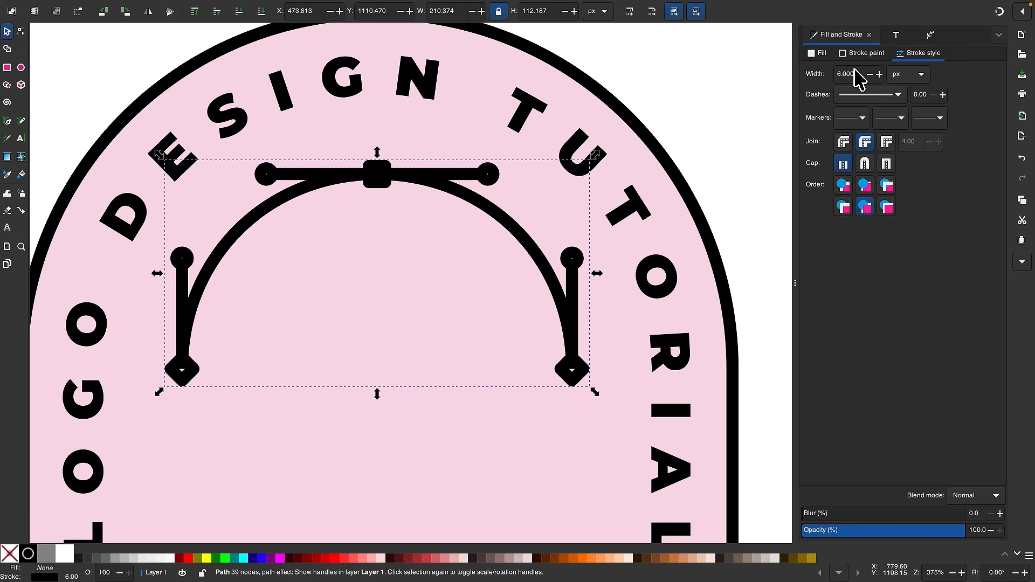
- Convert the arc with its Show handles effect to a plain path
scroll(280, 152, "up", 1)
scroll(279, 152, "left", 1)
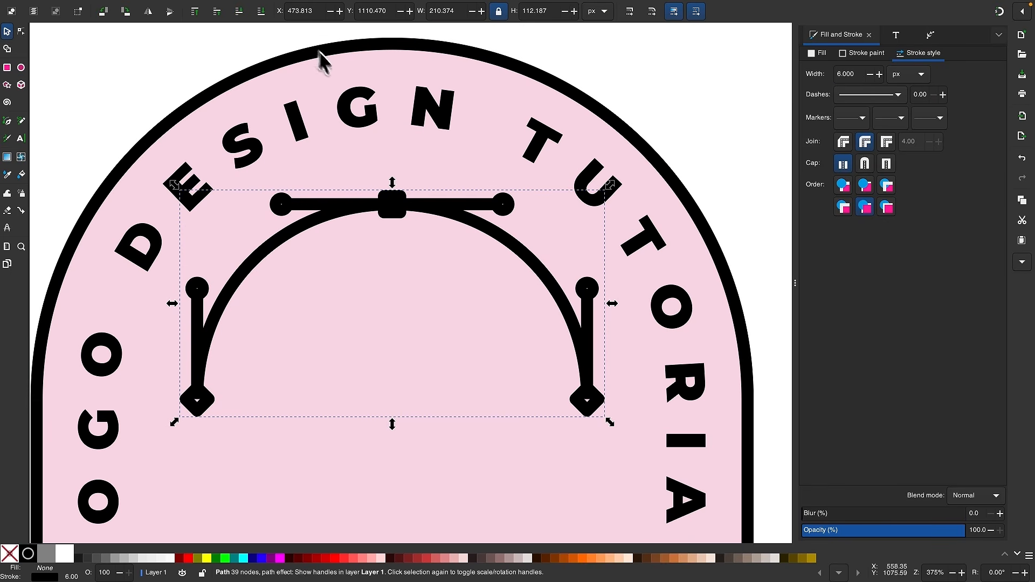
scroll(368, 220, "down", 2)
scroll(449, 207, "down", 2)
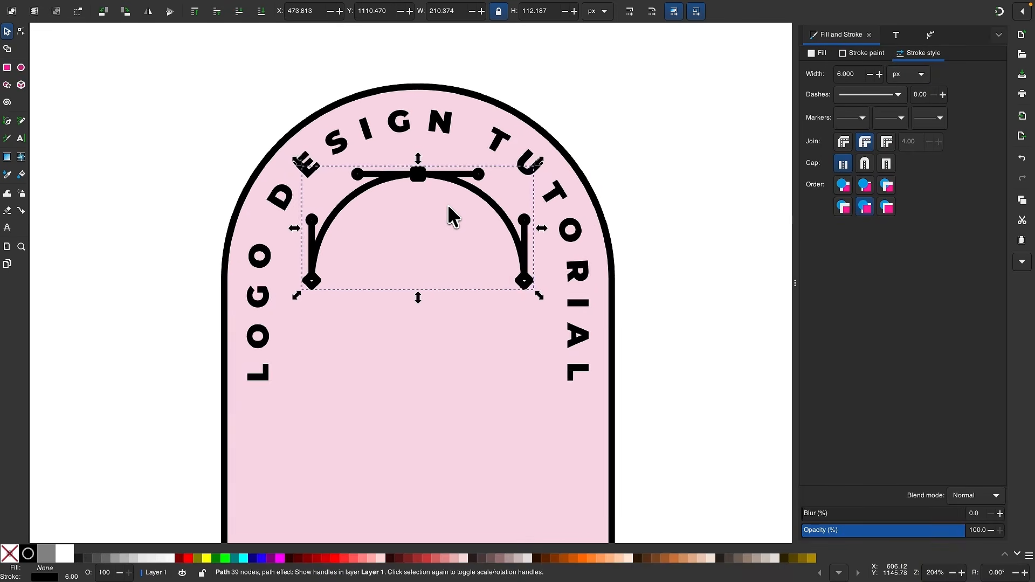
scroll(448, 208, "up", 1)
scroll(449, 207, "up", 1)
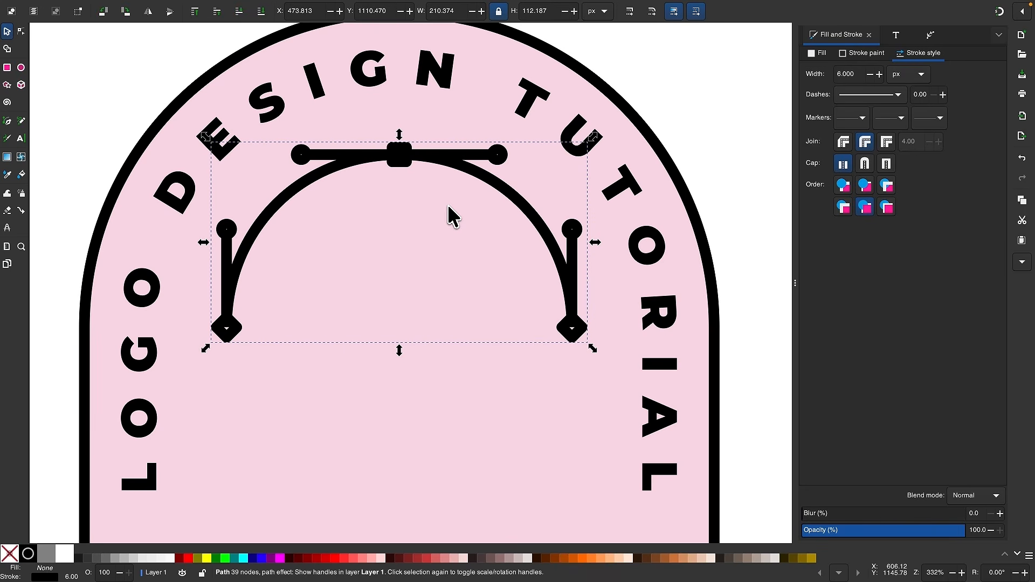
scroll(448, 207, "right", 1)
scroll(448, 207, "up", 1)
mouse_move(259, 1)
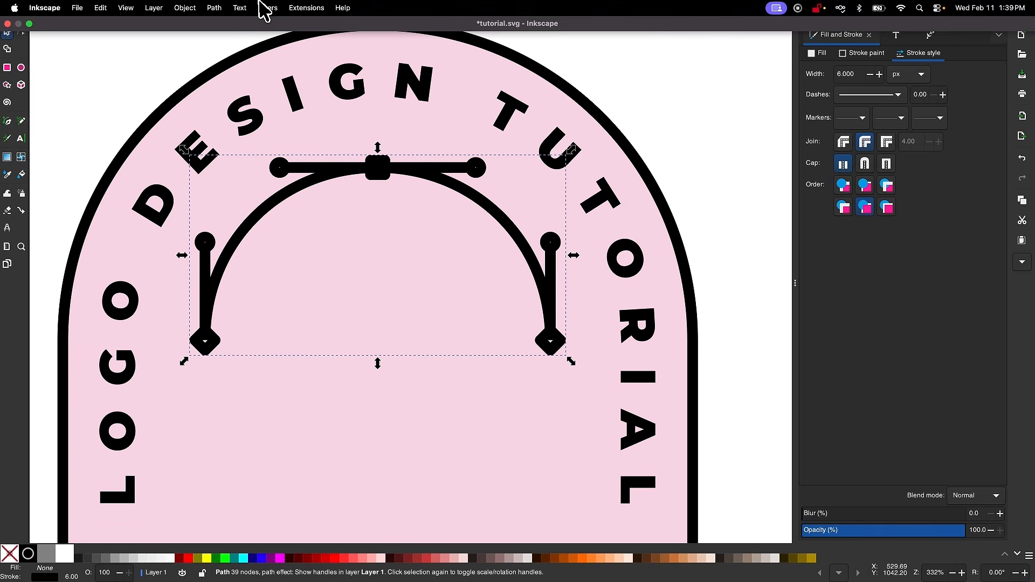
left_click(224, 10)
left_click(229, 26)
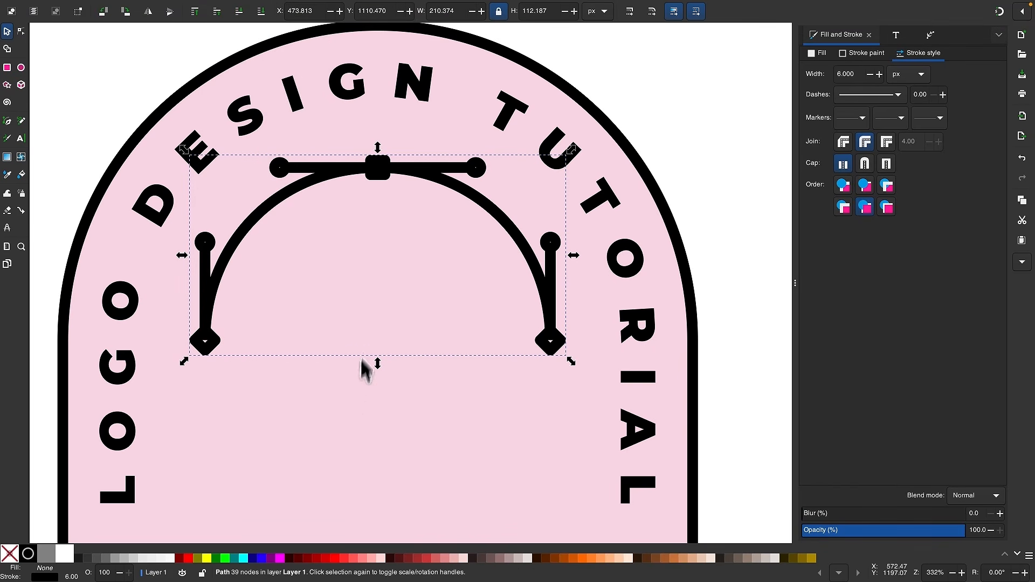
- Try to ungroup the converted arc and its handles
mouse_move(237, 6)
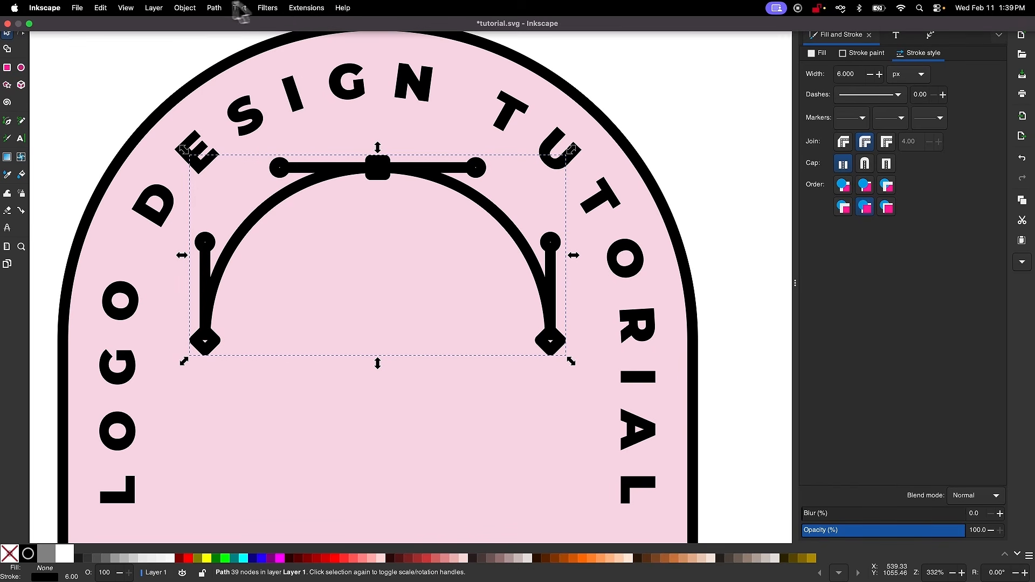
left_click(185, 8)
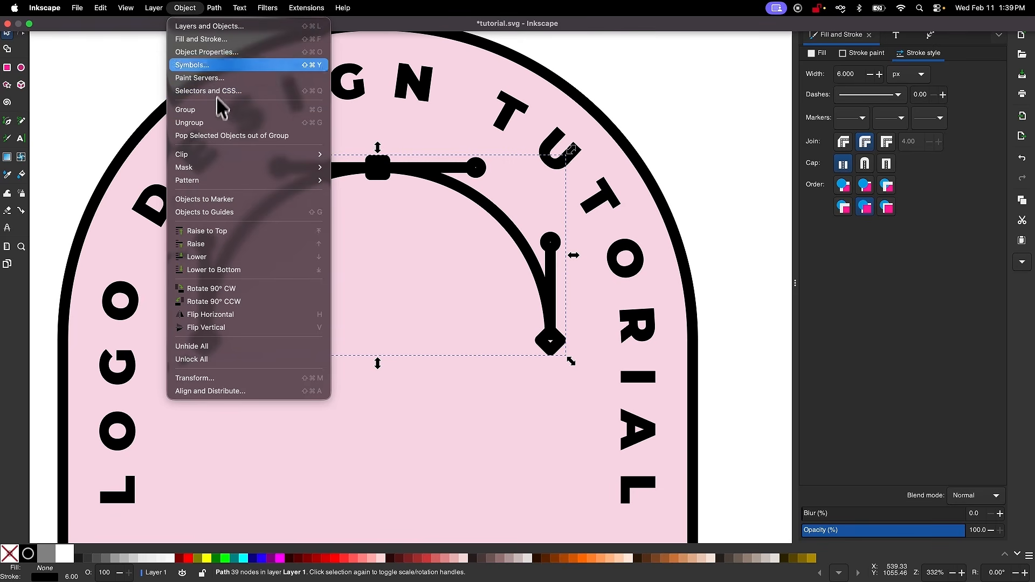
left_click(212, 125)
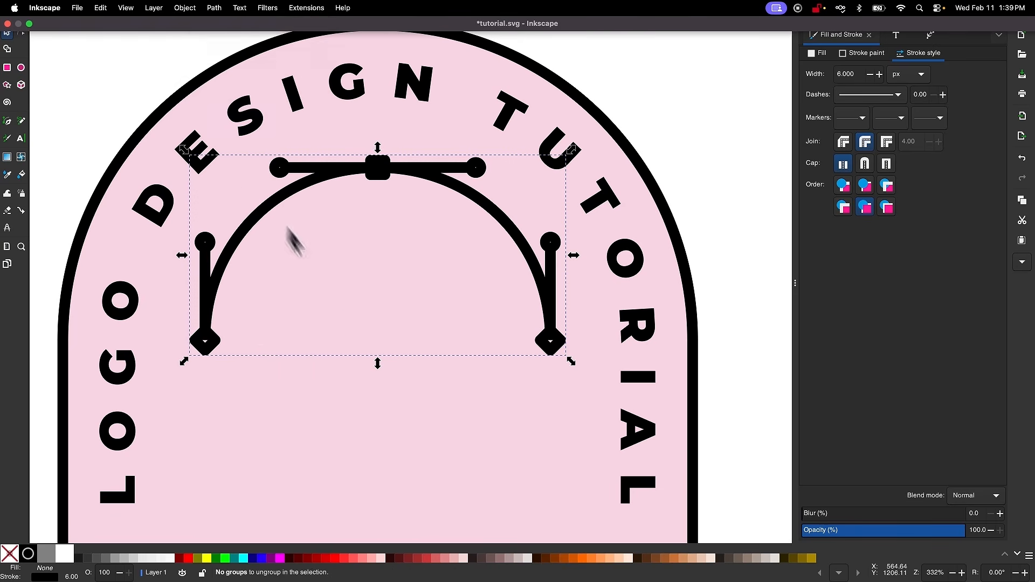
left_click(193, 8)
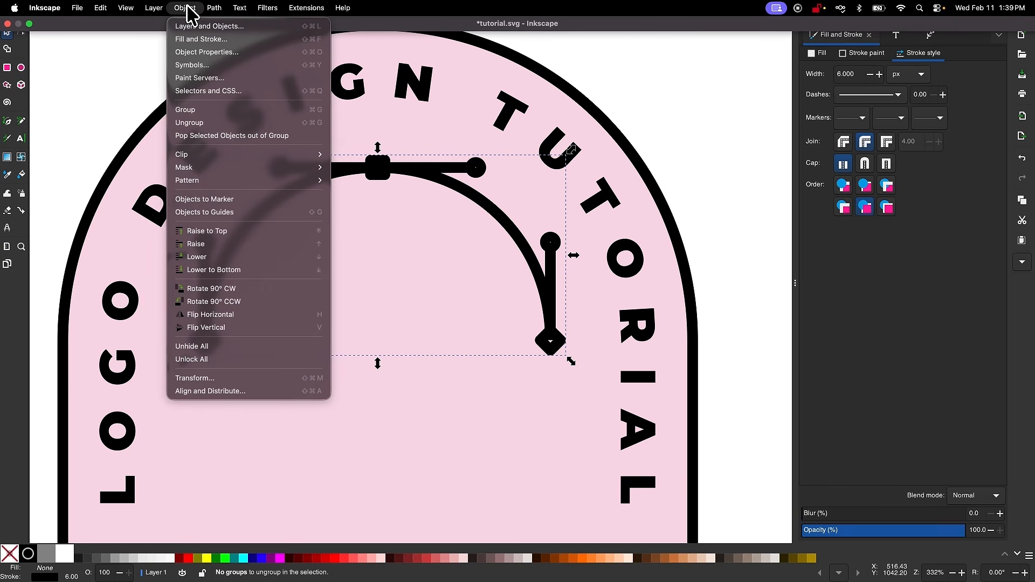
left_click(202, 124)
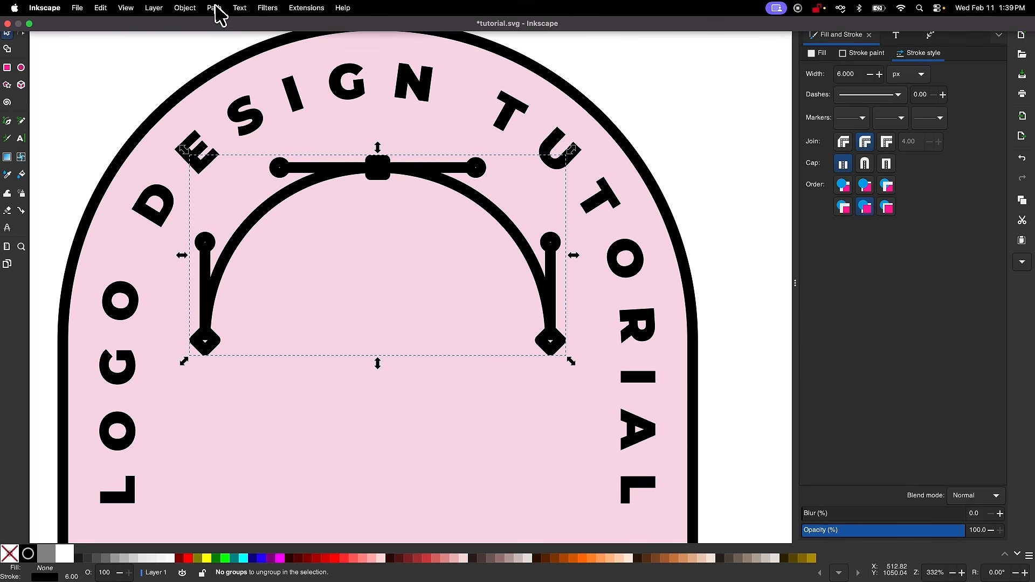
- Break the converted arc path apart into separate pieces, then deselect them
left_click(214, 8)
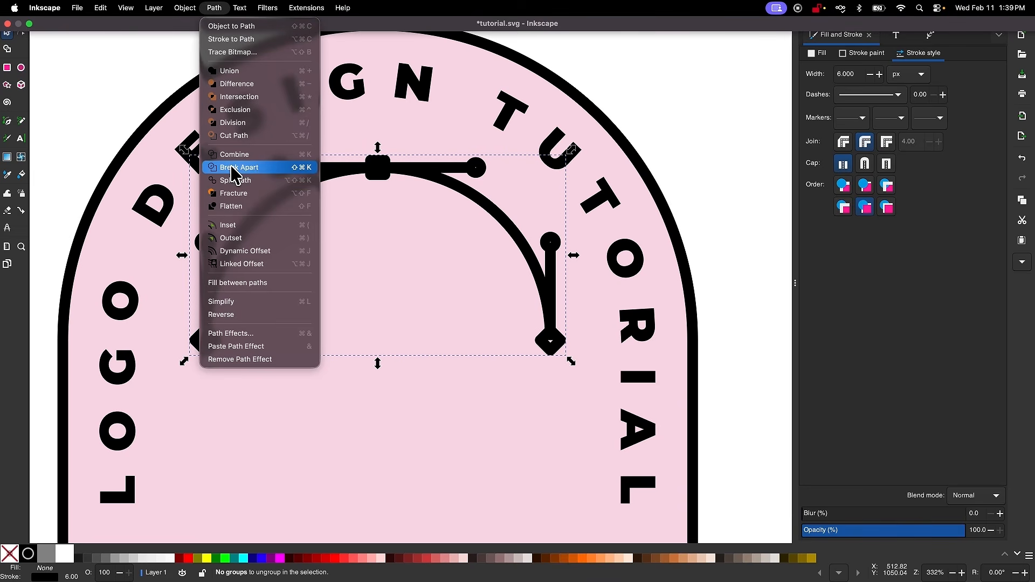
left_click(239, 167)
scroll(442, 333, "right", 2)
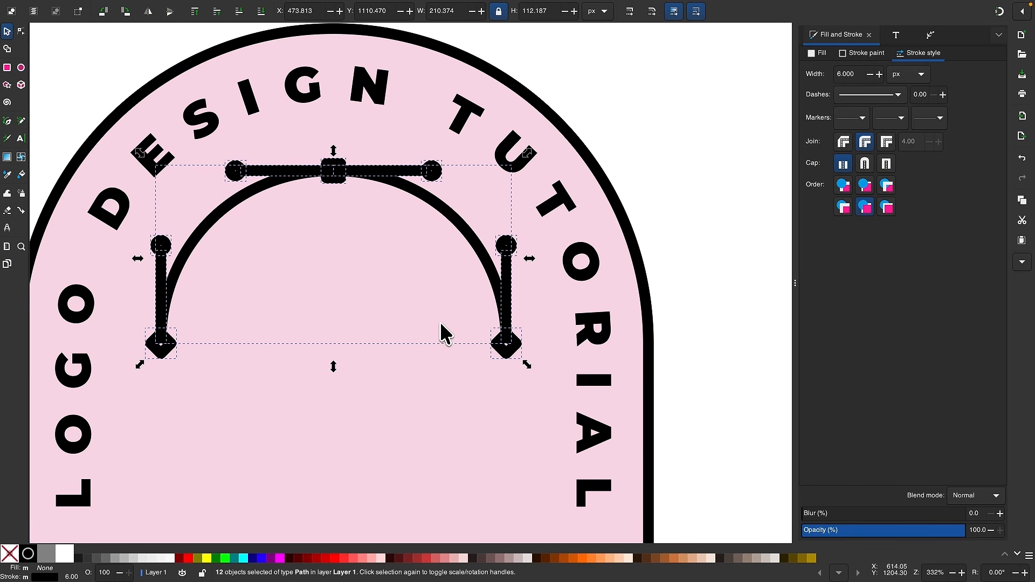
left_click(743, 171)
- Select the two diamonds, the square and the four round handle ends around the arc, and merge them with Union
scroll(342, 297, "up", 3)
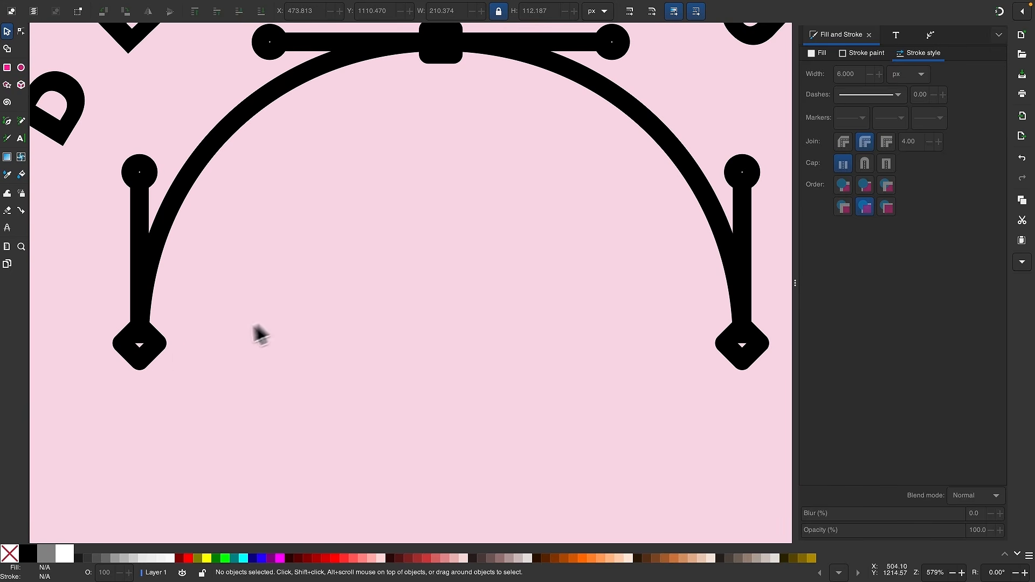
left_click(139, 361)
left_click(153, 173, "shift")
scroll(345, 173, "up", 3)
scroll(345, 172, "right", 2)
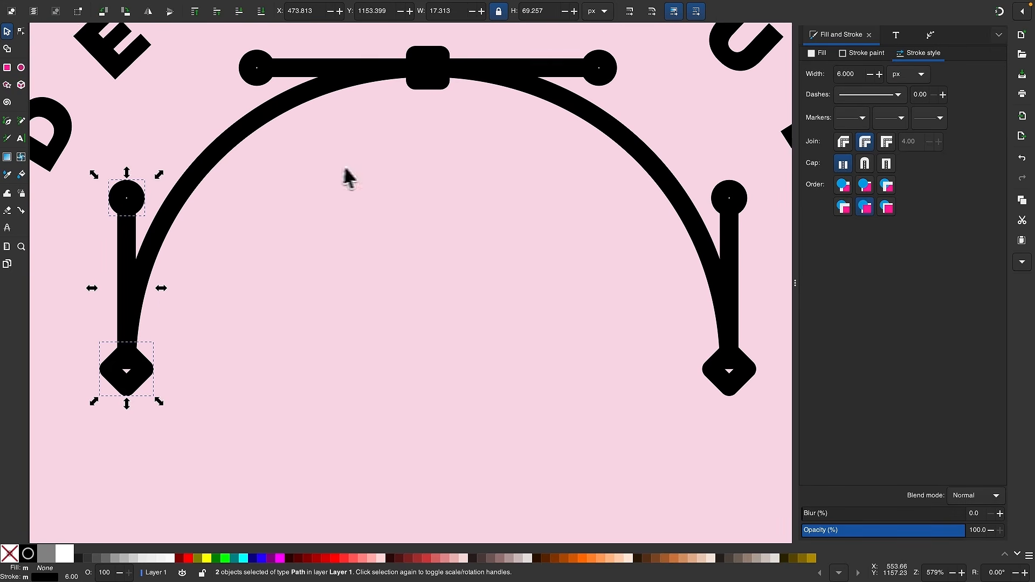
left_click(233, 115, "shift")
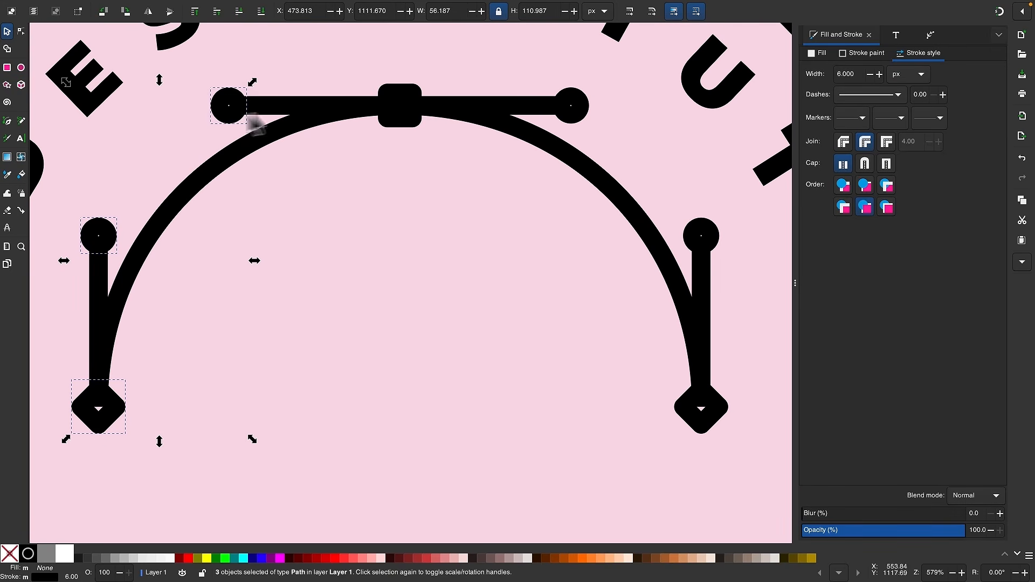
left_click(410, 95, "shift")
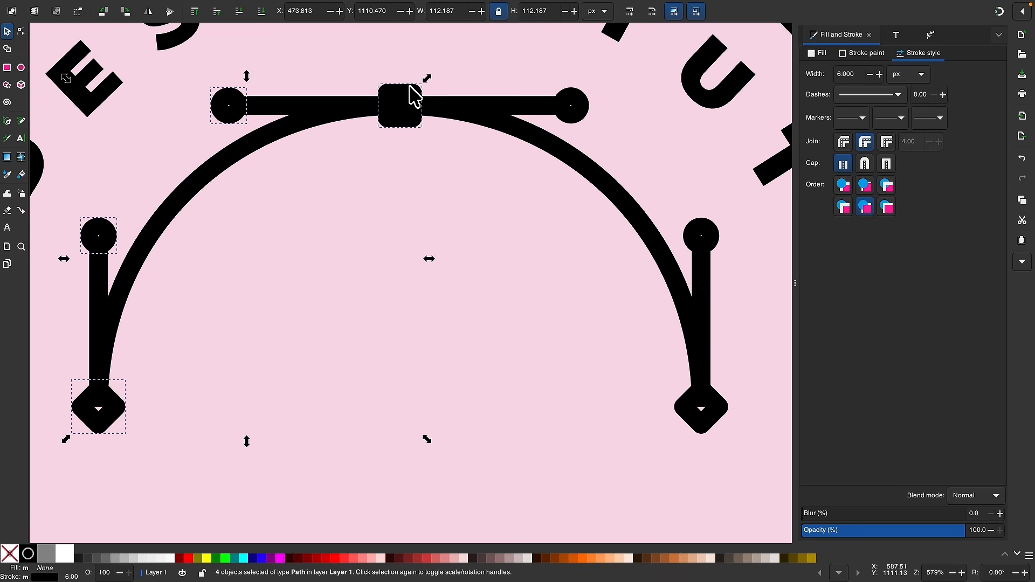
left_click(576, 104, "shift")
scroll(401, 181, "right", 2)
scroll(377, 181, "down", 1)
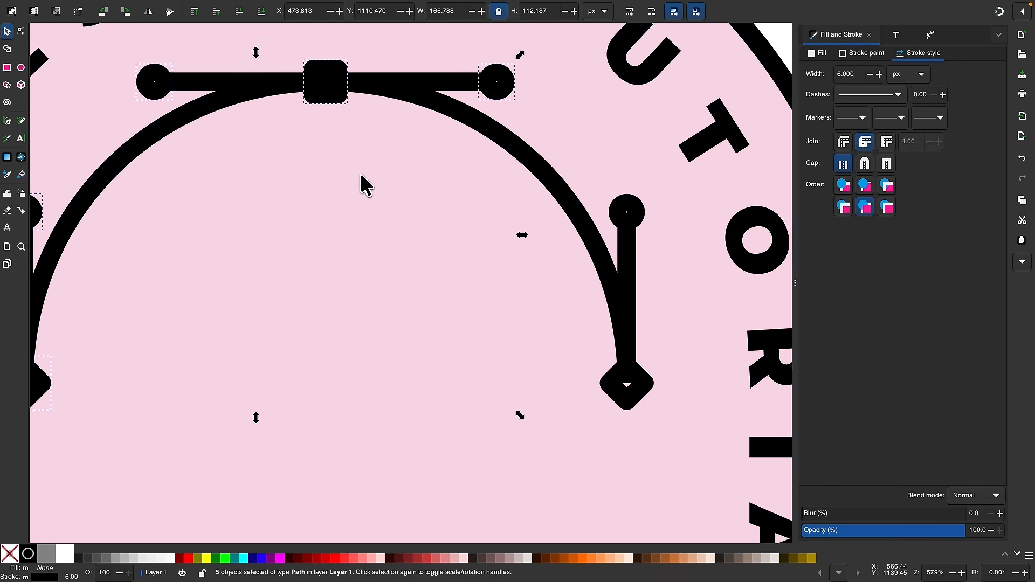
scroll(360, 182, "left", 1)
left_click(656, 218, "shift")
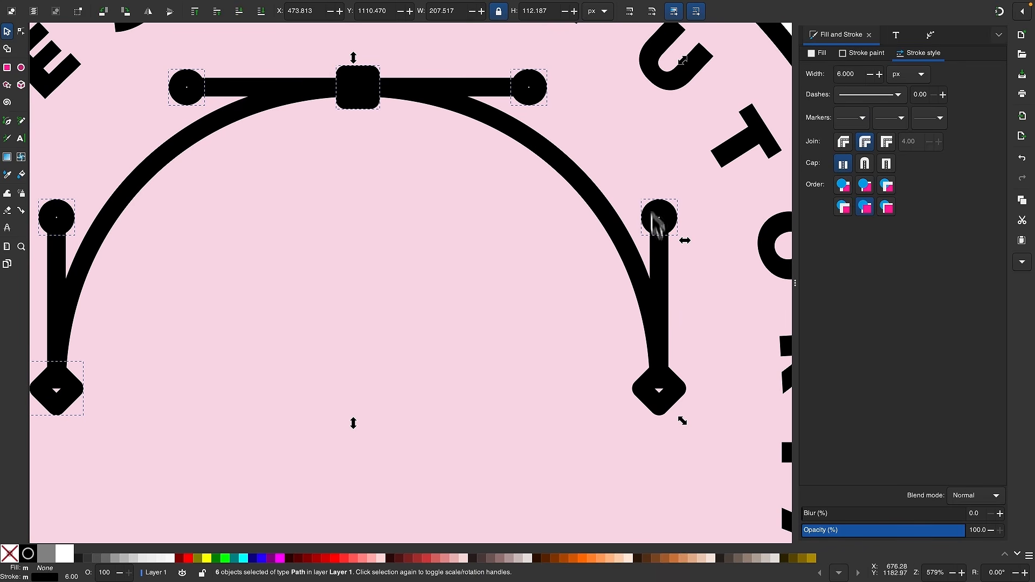
left_click(684, 396, "shift")
scroll(555, 350, "up", 1)
scroll(555, 351, "left", 2)
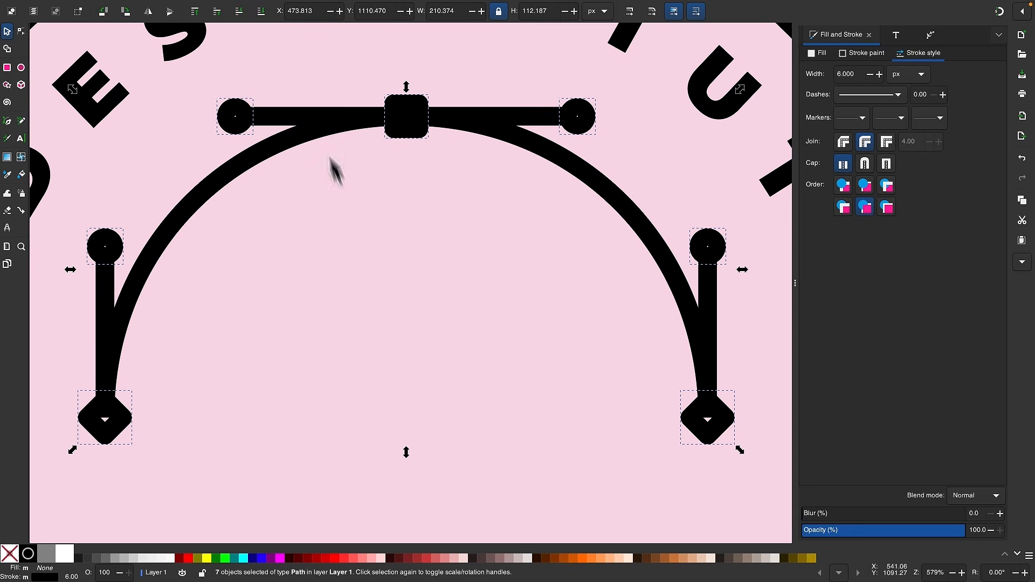
left_click(214, 7)
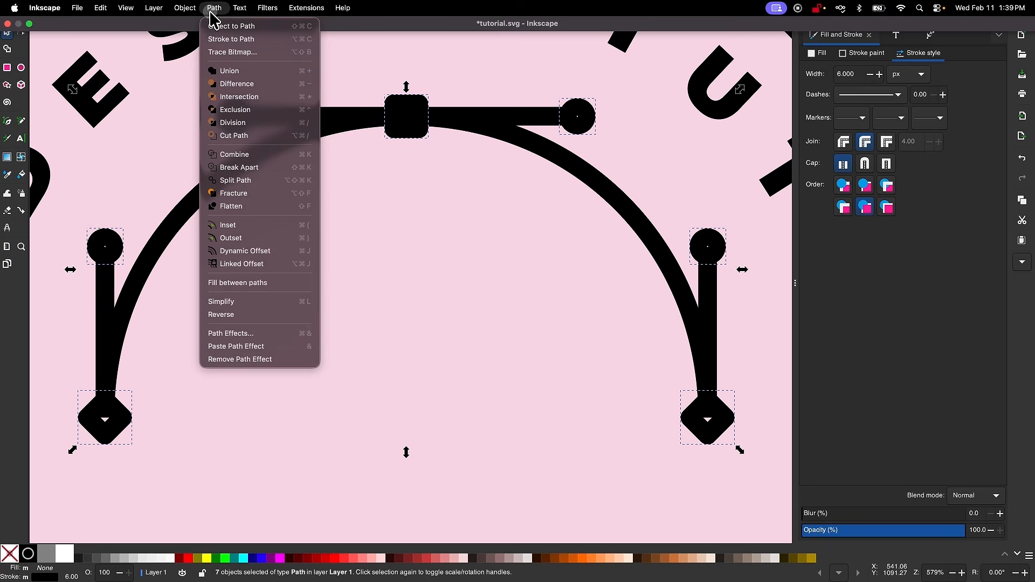
left_click(231, 73)
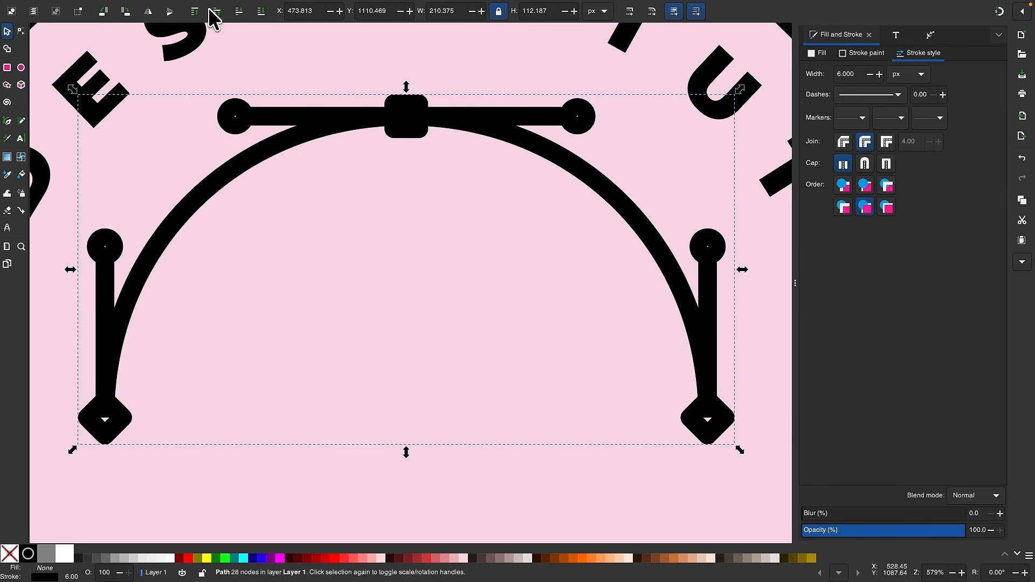
- Convert the merged node and handle shapes' stroke to a path and break the result apart
left_click(214, 8)
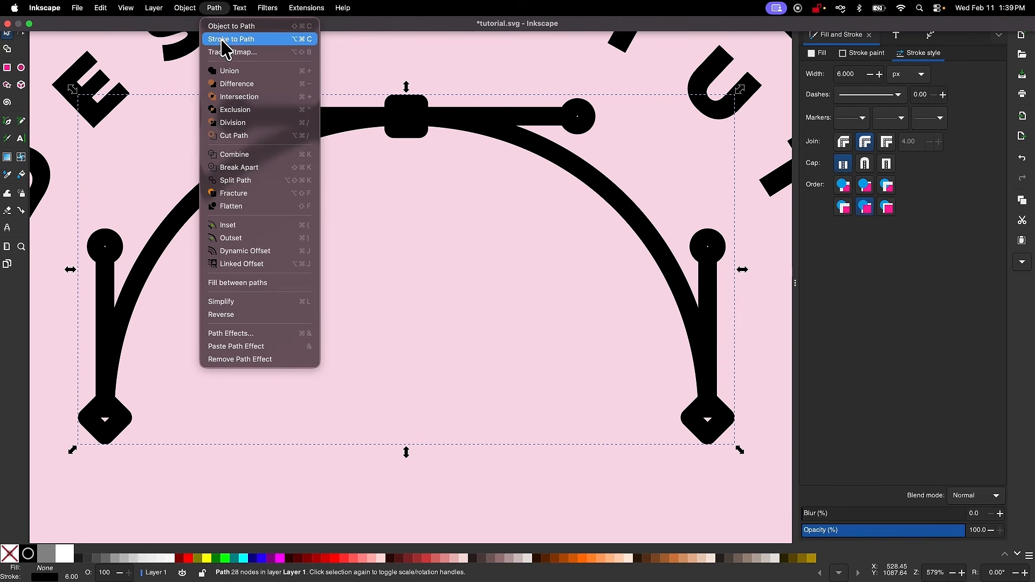
left_click(225, 39)
left_click(215, 8)
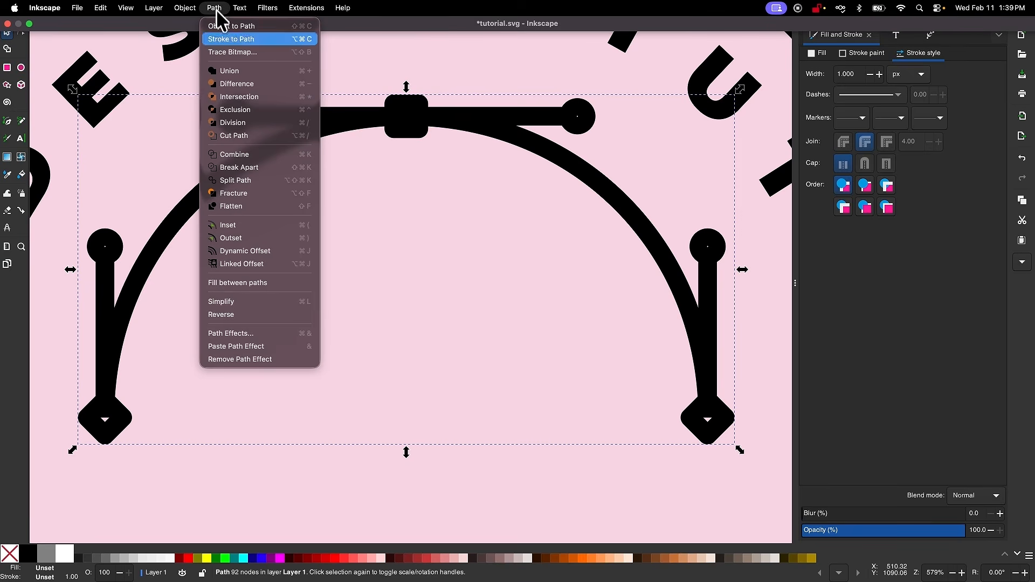
left_click(253, 167)
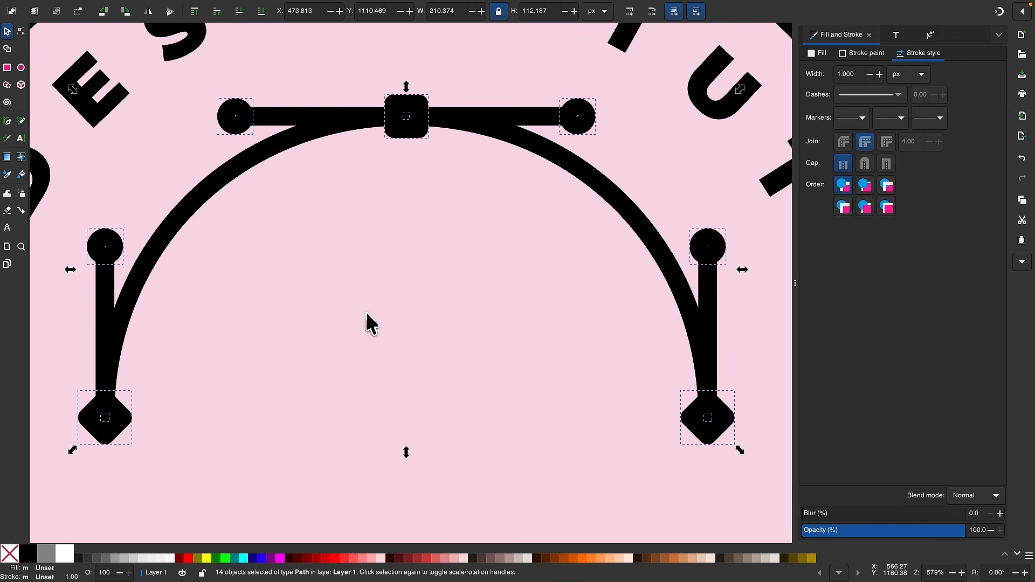
- Union the broken-apart node and handle pieces so the small holes inside them are filled
left_click(216, 8)
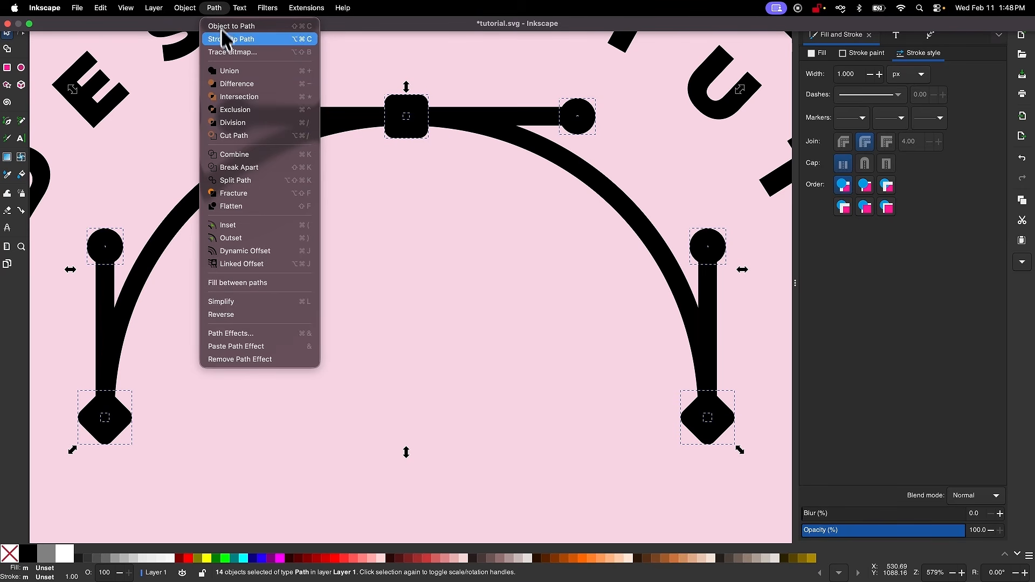
left_click(231, 71)
scroll(447, 297, "down", 3)
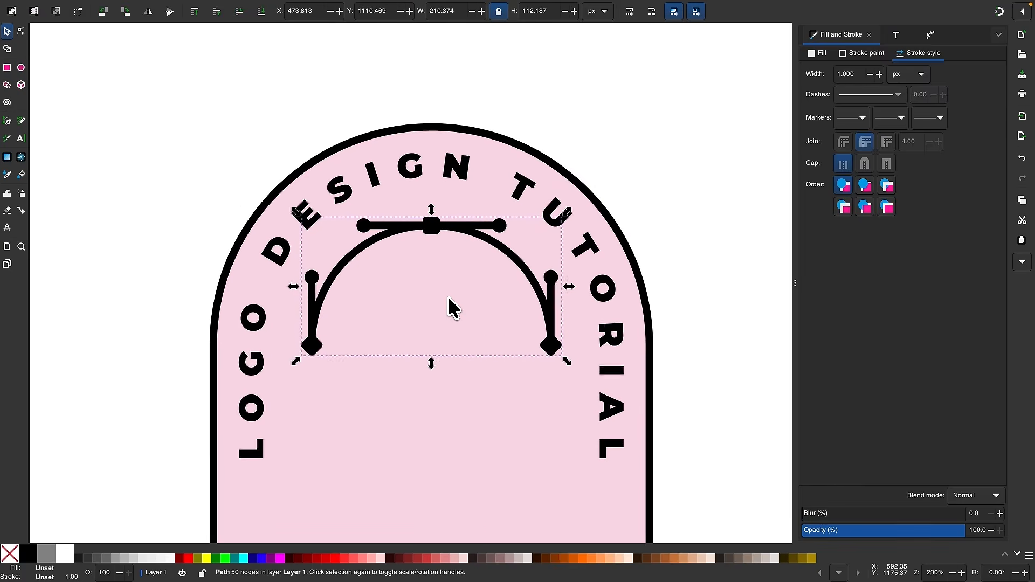
- Select the arc and the four straight handle lines around it, and convert their strokes to paths
scroll(448, 296, "up", 3)
left_click(527, 141)
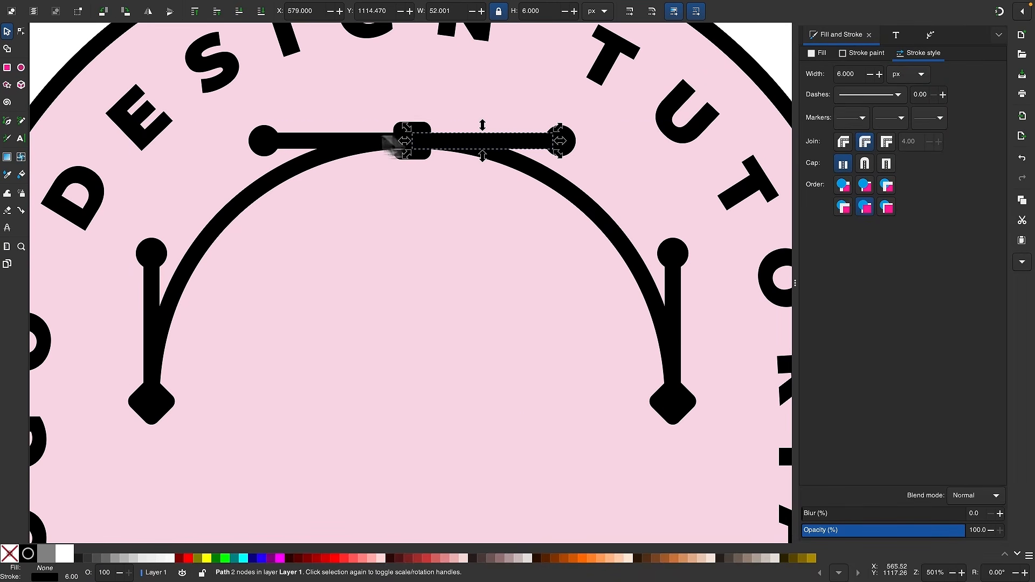
left_click(318, 137, "shift")
left_click(270, 181, "shift")
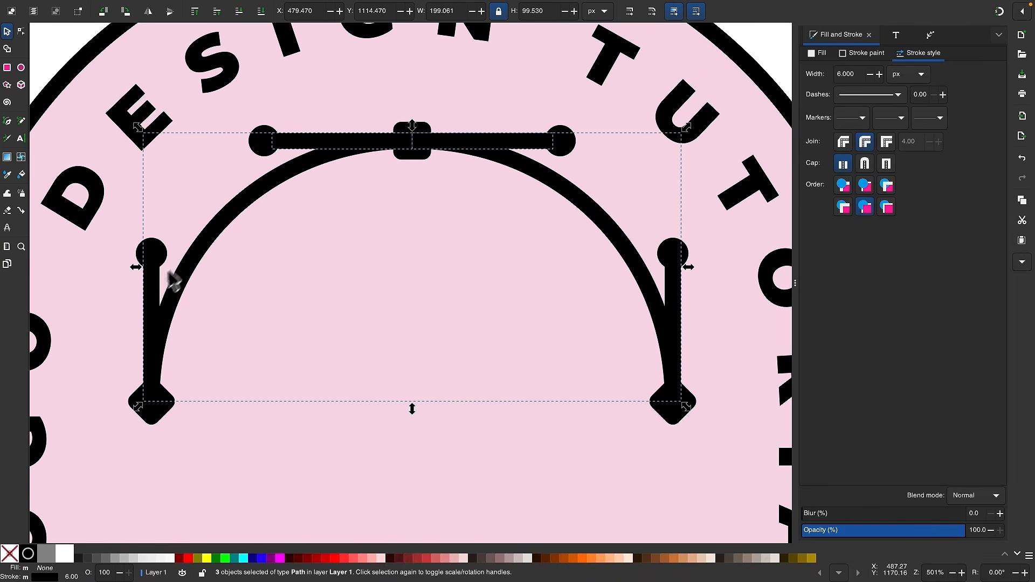
left_click(677, 295, "shift")
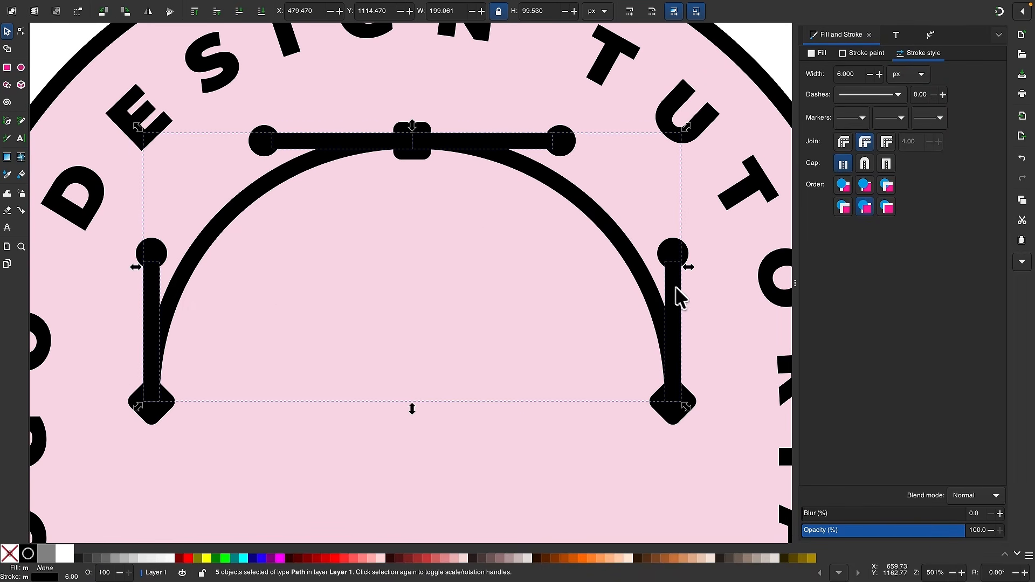
left_click(24, 30)
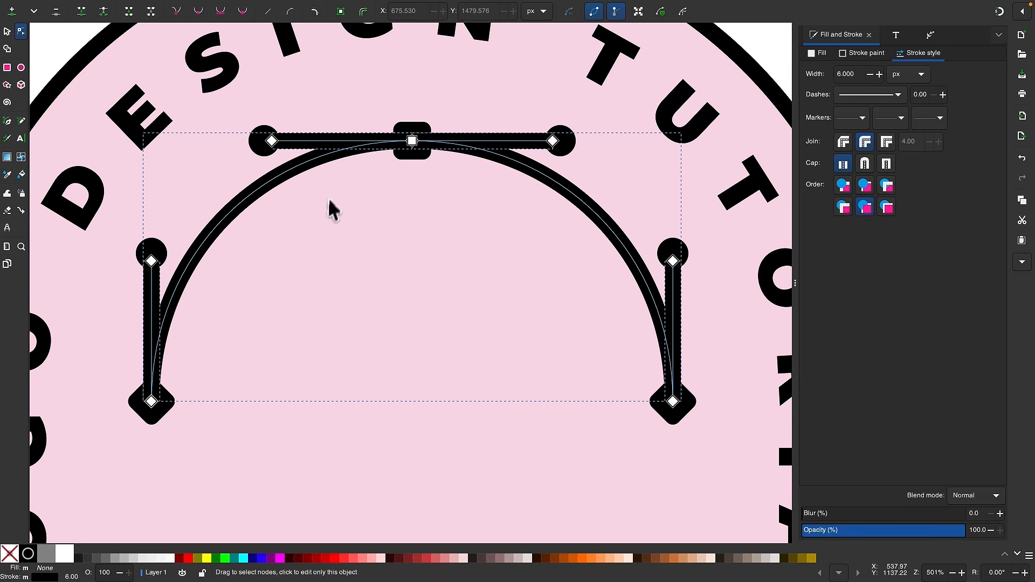
left_click(6, 32)
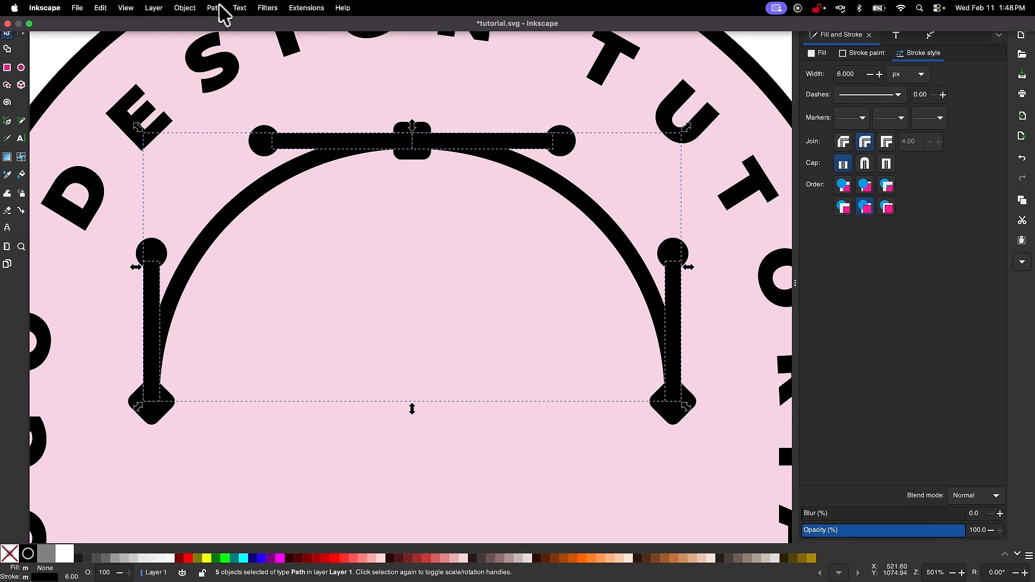
left_click(215, 8)
left_click(227, 40)
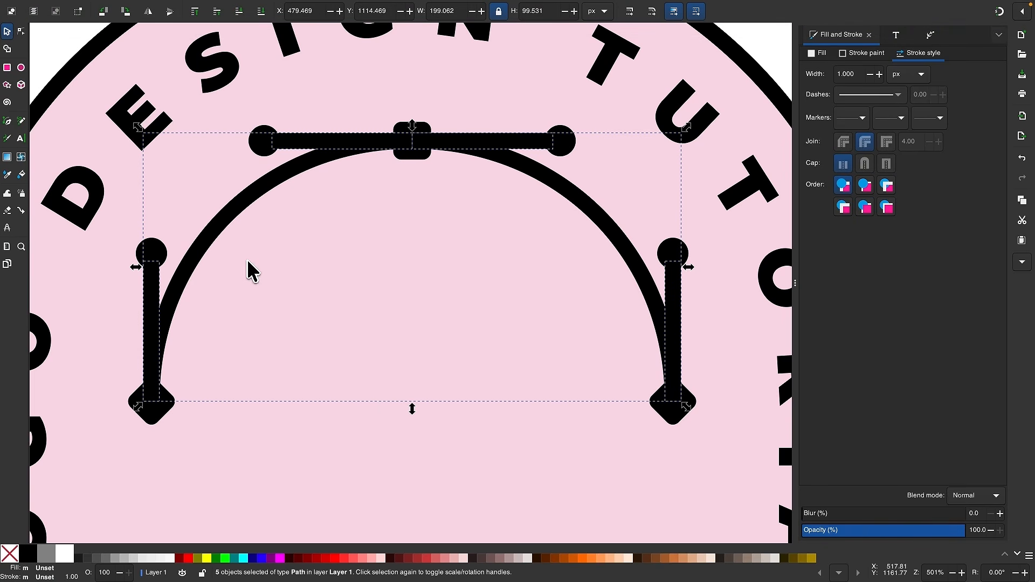
- Add the node and handle-end shapes to the selected arc and line paths, and merge everything with Union
key("shift")
left_click(161, 254, "shift")
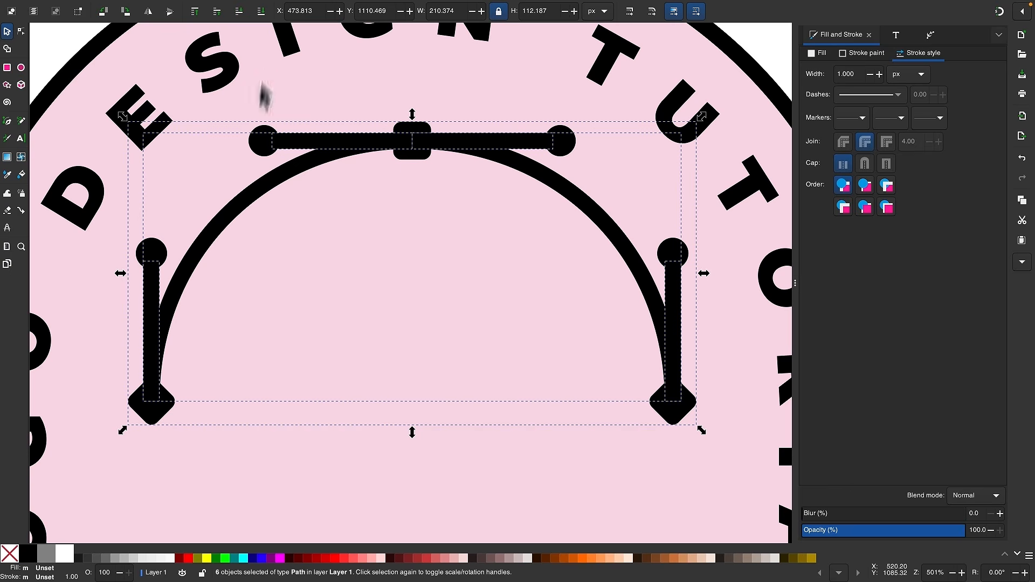
mouse_move(267, 15)
left_click(219, 12)
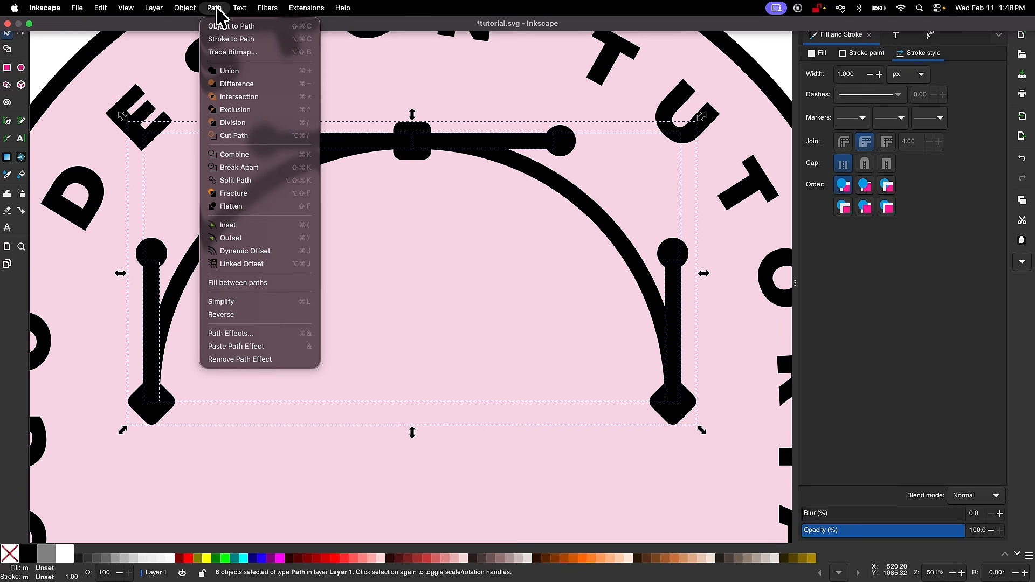
left_click(251, 74)
scroll(418, 274, "down", 3)
scroll(418, 274, "up", 3)
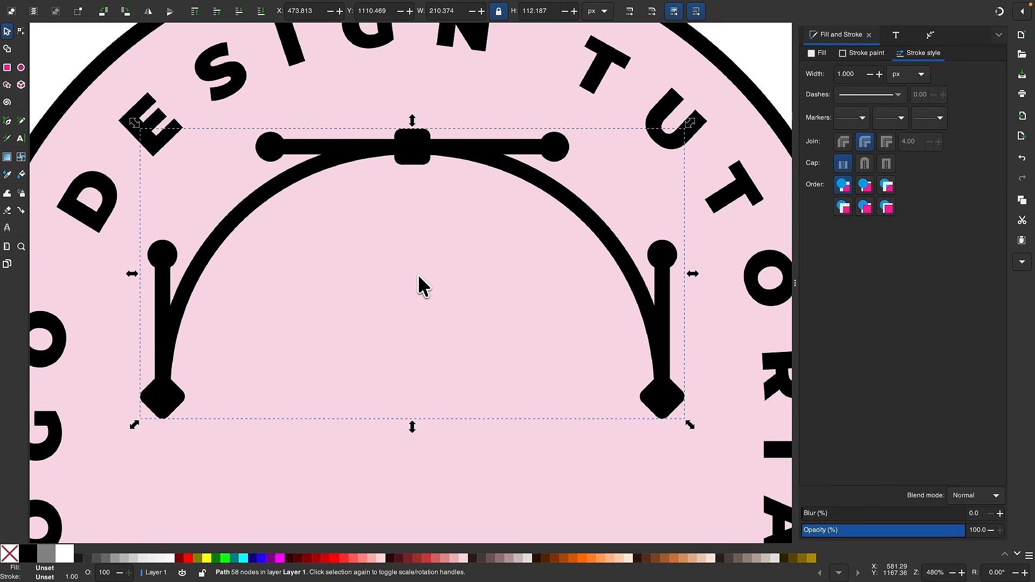
scroll(418, 274, "right", 1)
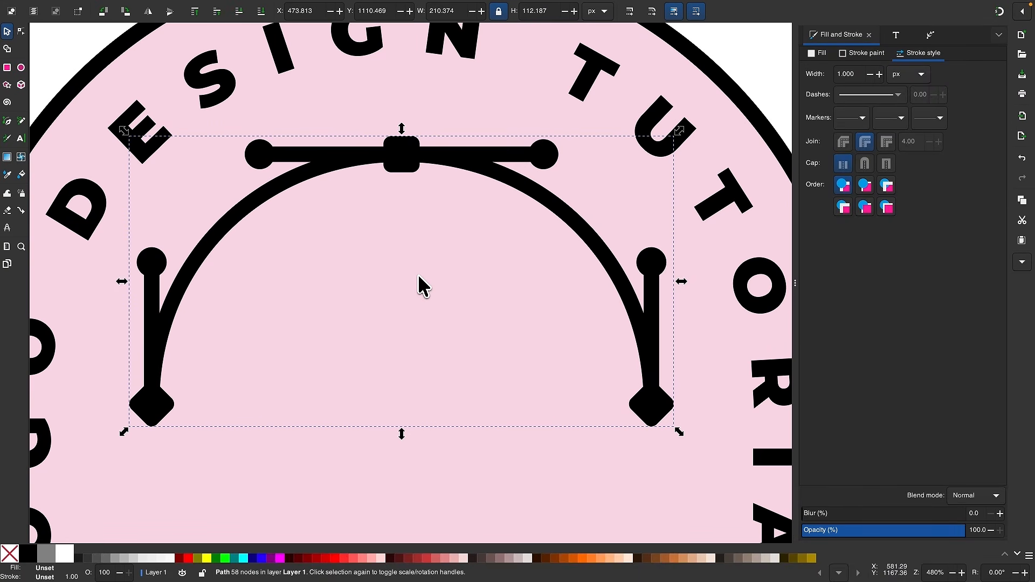
- Examine the nodes along the merged arc shape's outline, then deselect it
left_click(21, 32)
scroll(451, 301, "up", 3)
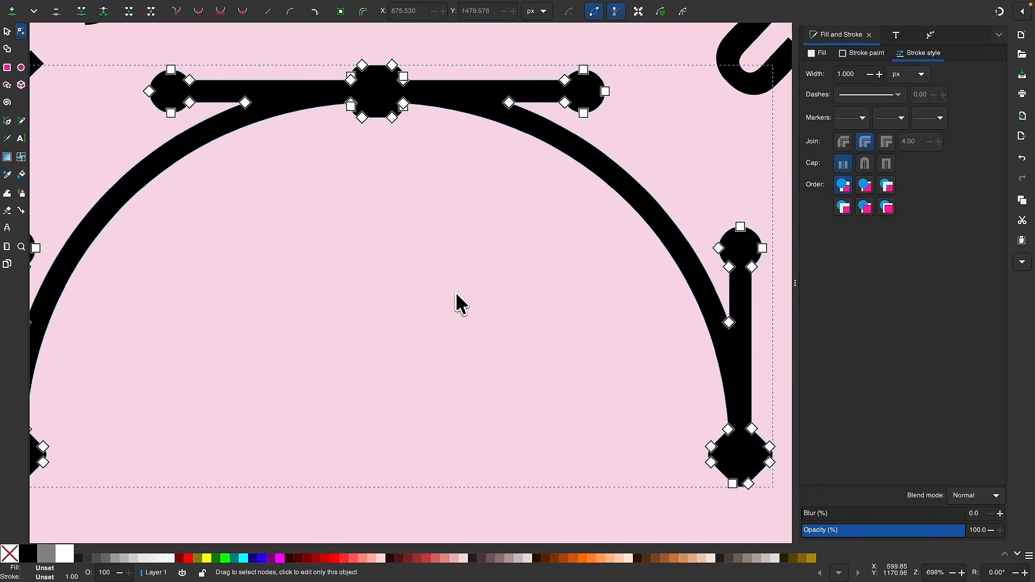
scroll(455, 293, "down", 1)
scroll(455, 293, "down", 1)
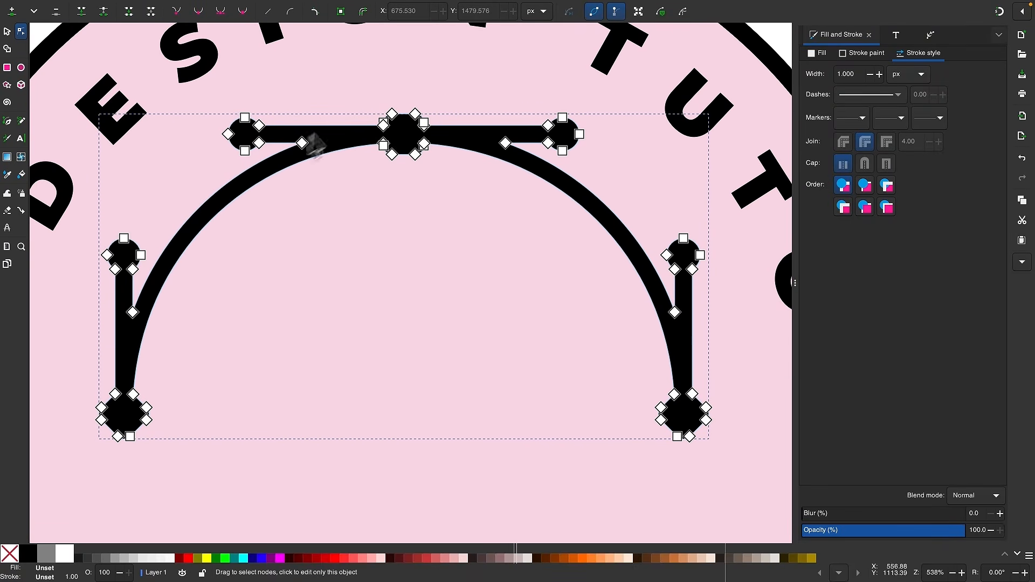
left_click(7, 31)
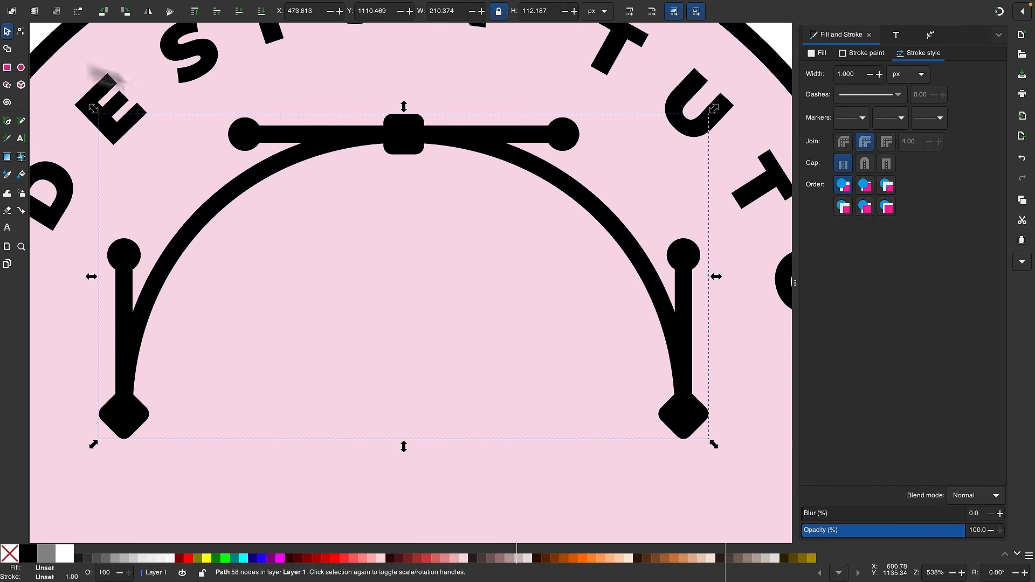
scroll(479, 201, "down", 5)
scroll(480, 199, "right", 1)
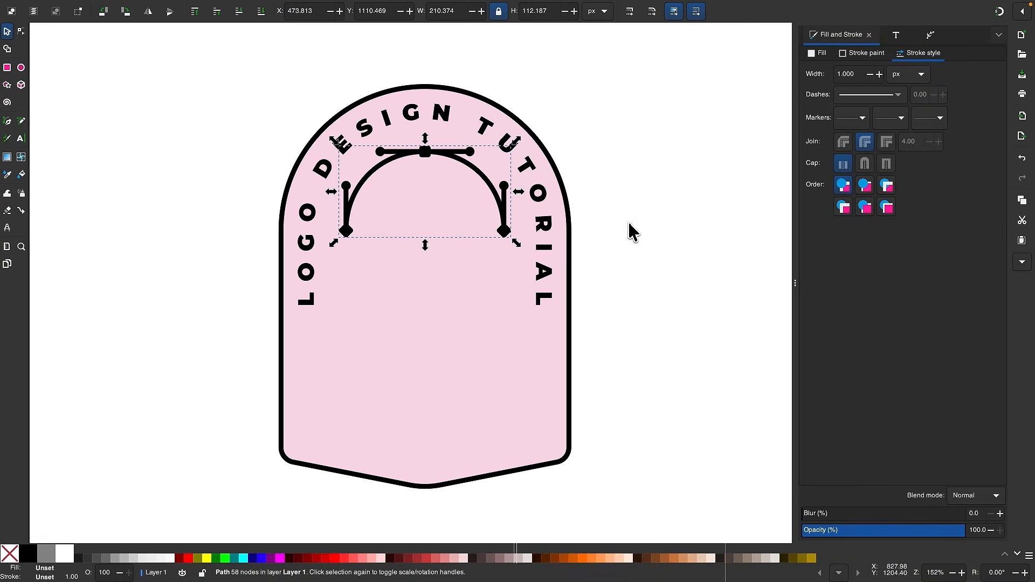
left_click(628, 221)
scroll(629, 221, "up", 1)
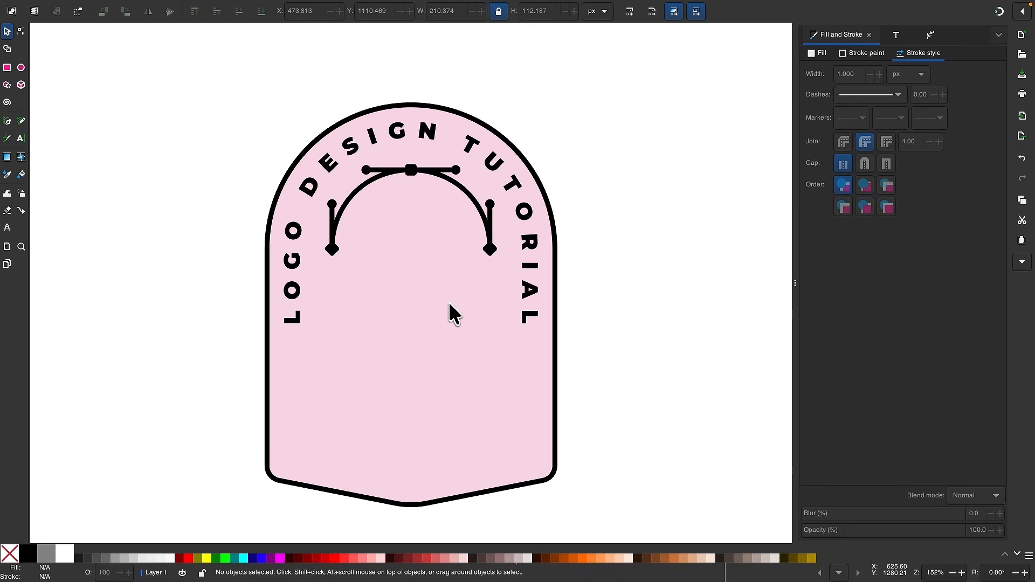
- Import inkscape-logo.svg from the Desktop and scale it down proportionally to fit beneath the arc
mouse_move(40, 7)
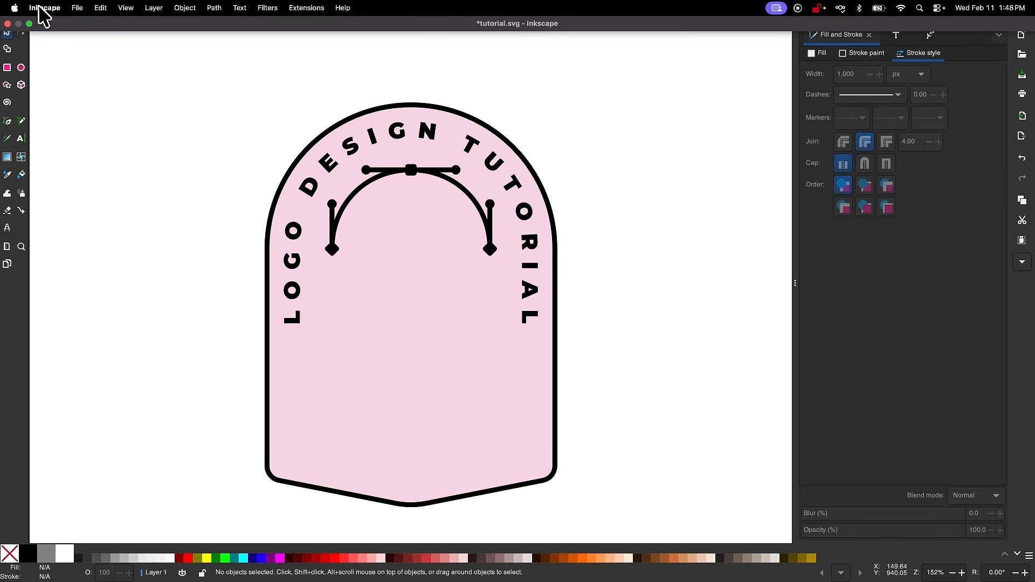
left_click(78, 8)
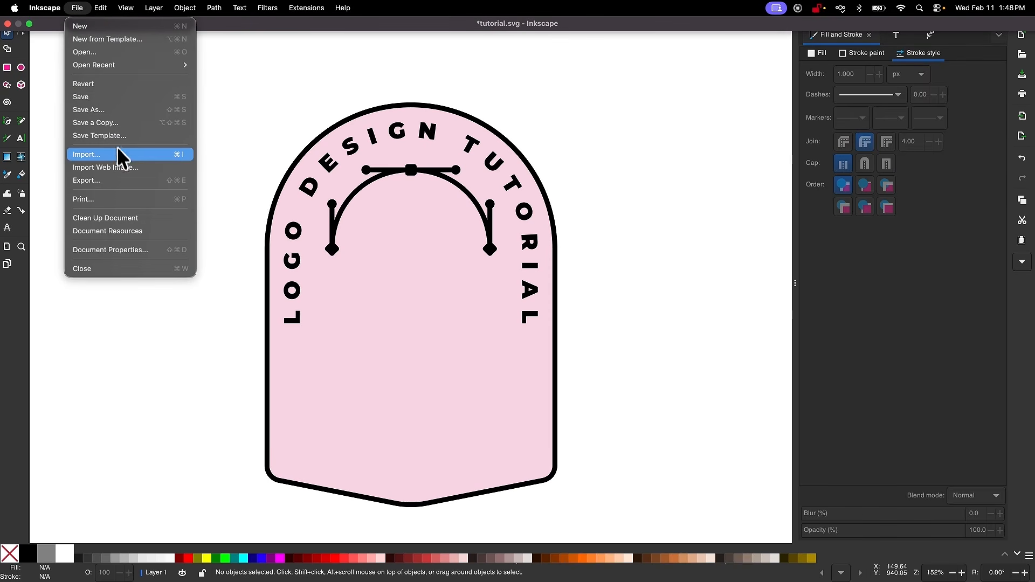
left_click(124, 155)
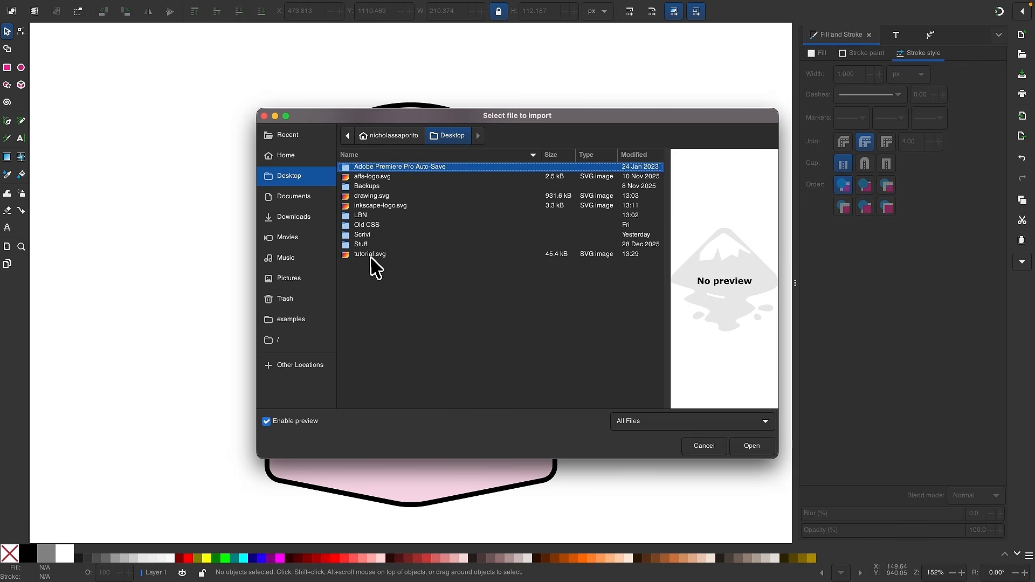
double_click(377, 205)
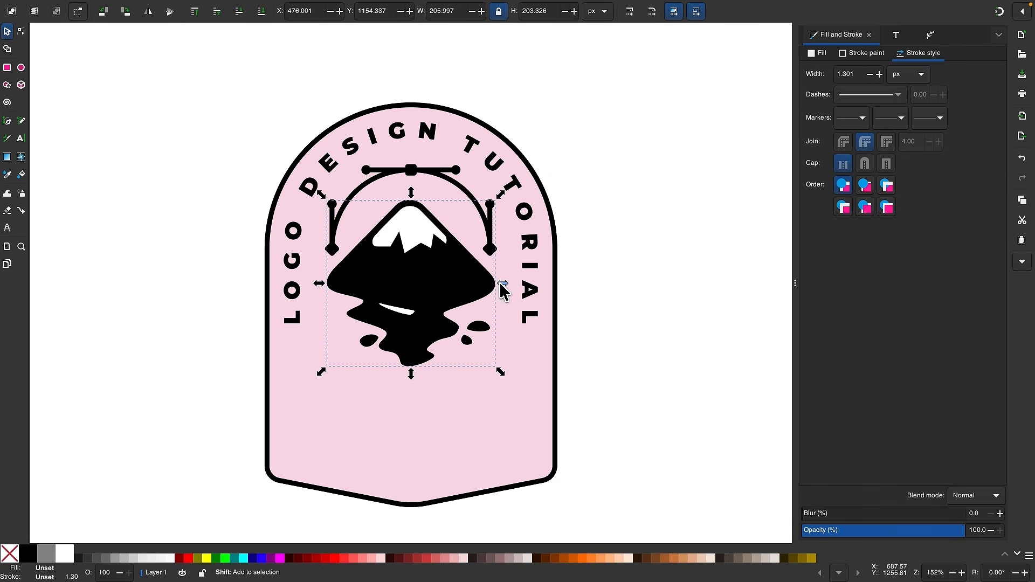
left_click_drag(502, 283, 428, 268)
- Centre the mountain logo horizontally on the badge, aligning relative to the last selected object, then deselect both
left_click(465, 401, "shift")
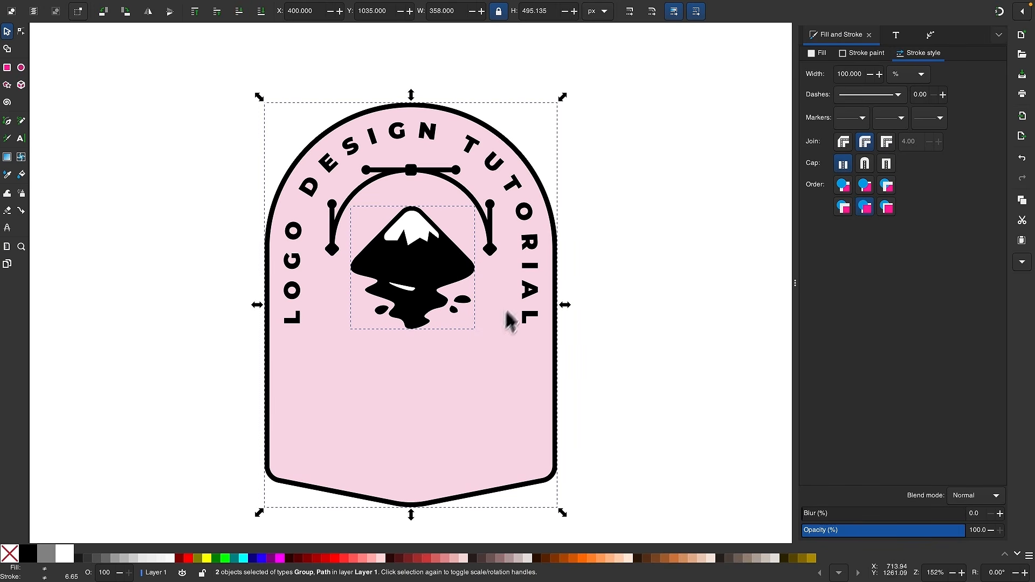
mouse_move(286, 3)
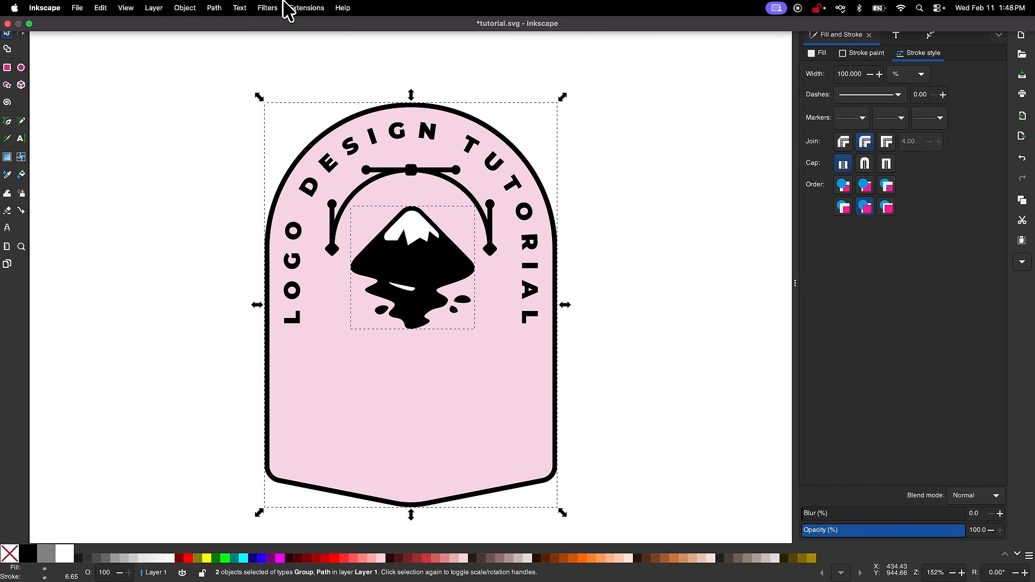
left_click(185, 9)
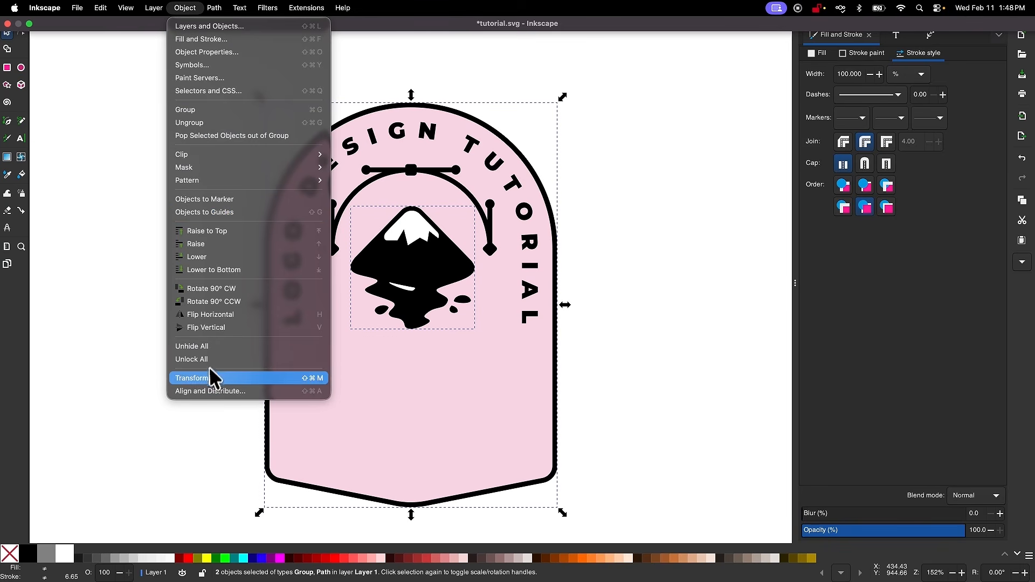
left_click(208, 390)
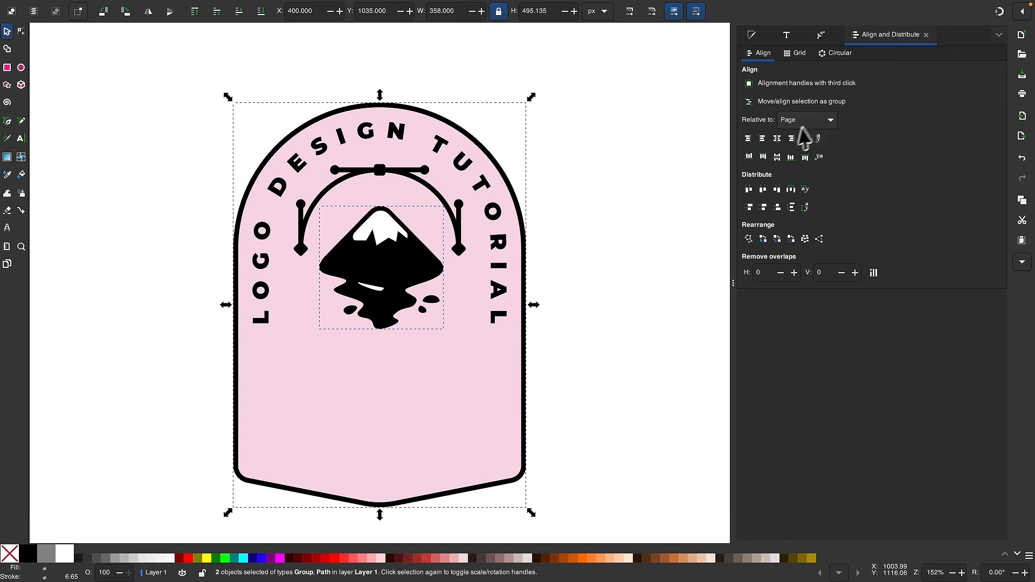
left_click(814, 122)
left_click(817, 69)
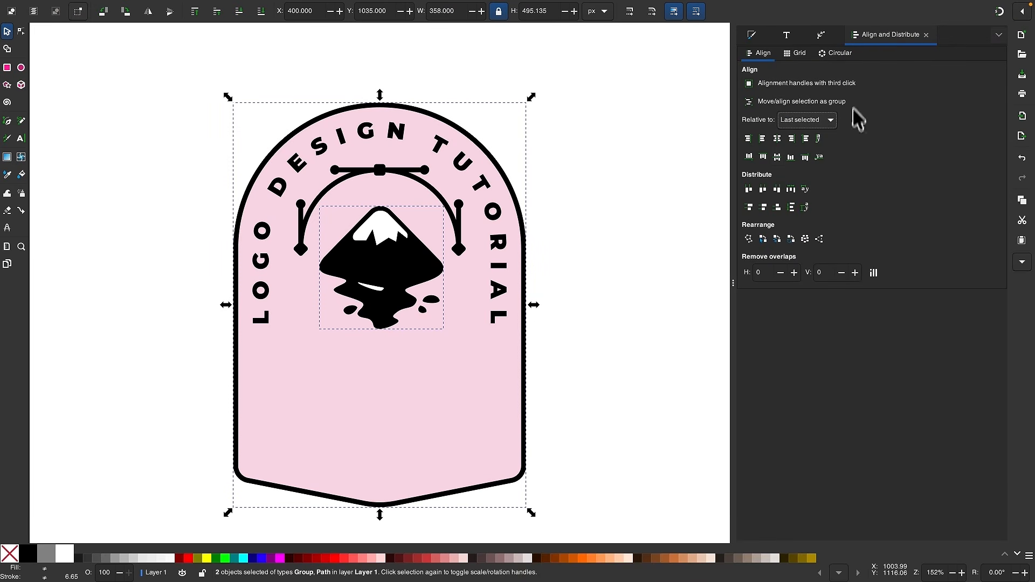
left_click(779, 141)
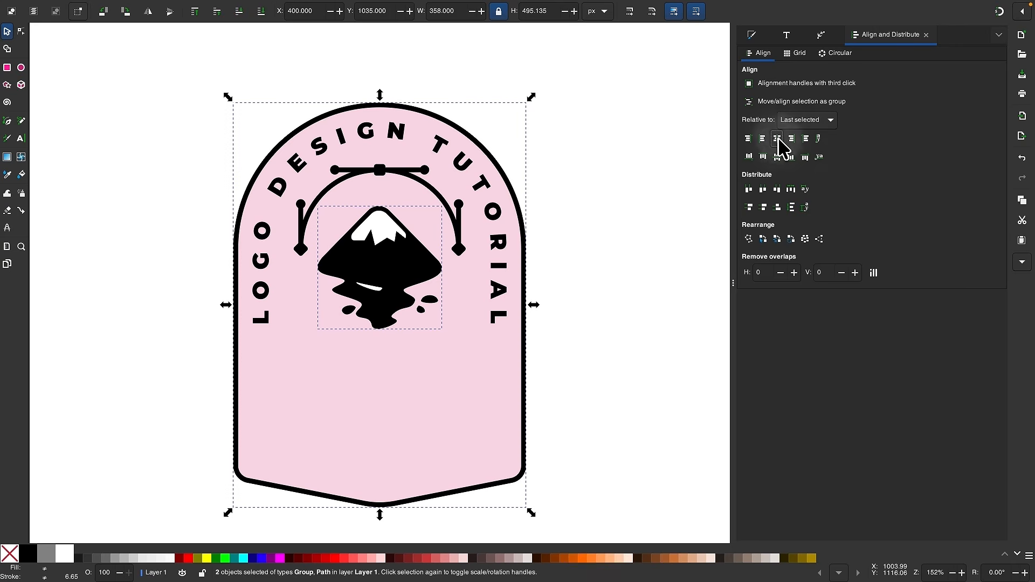
left_click(613, 286)
scroll(613, 286, "down", 2)
scroll(613, 286, "right", 1)
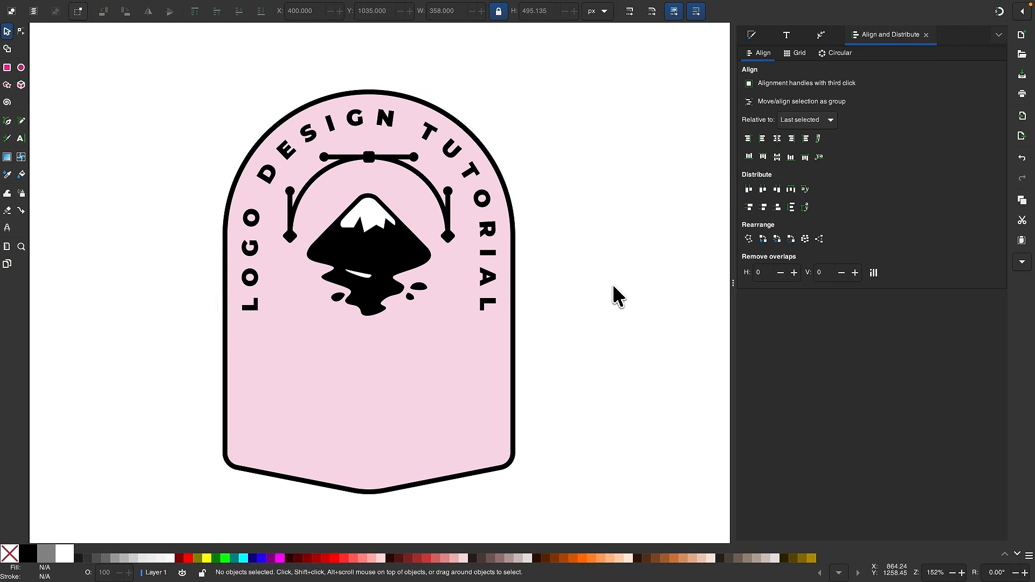
- Add the text "INKSCAPE" and move it onto the empty canvas beside the badge's arched top
scroll(367, 338, "up", 2)
scroll(367, 339, "right", 6)
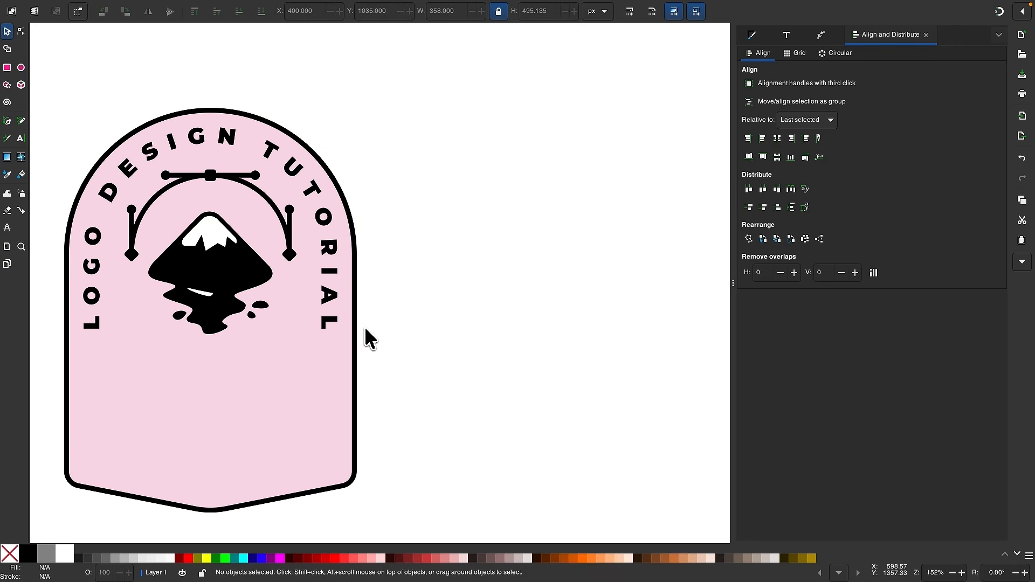
left_click(21, 139)
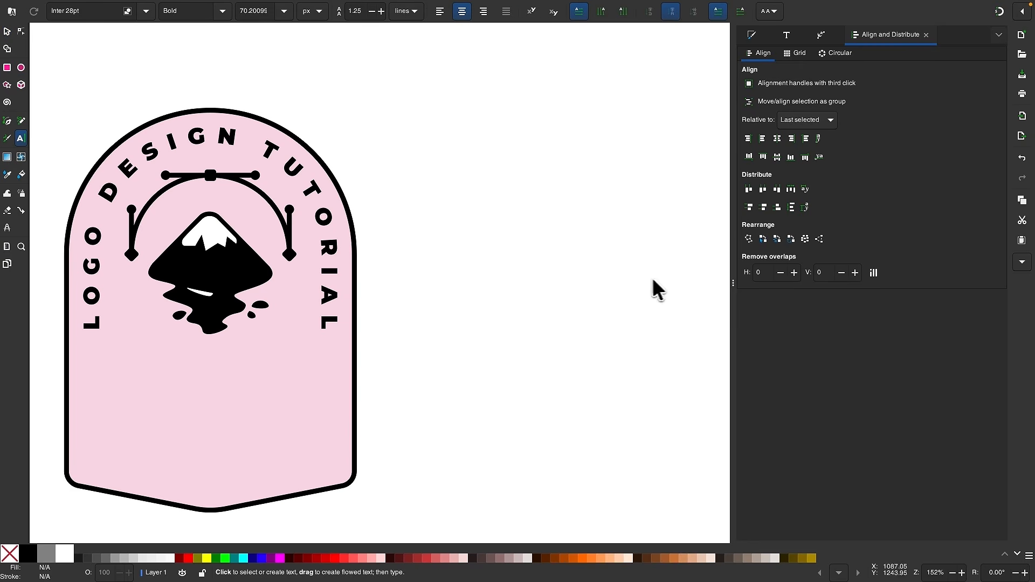
type("INKSCAPE")
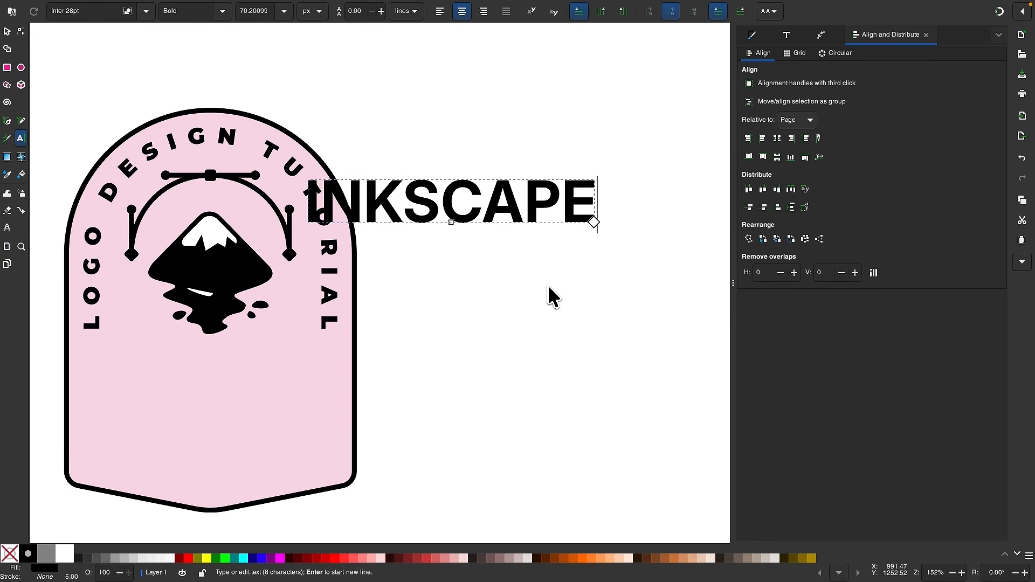
left_click(7, 31)
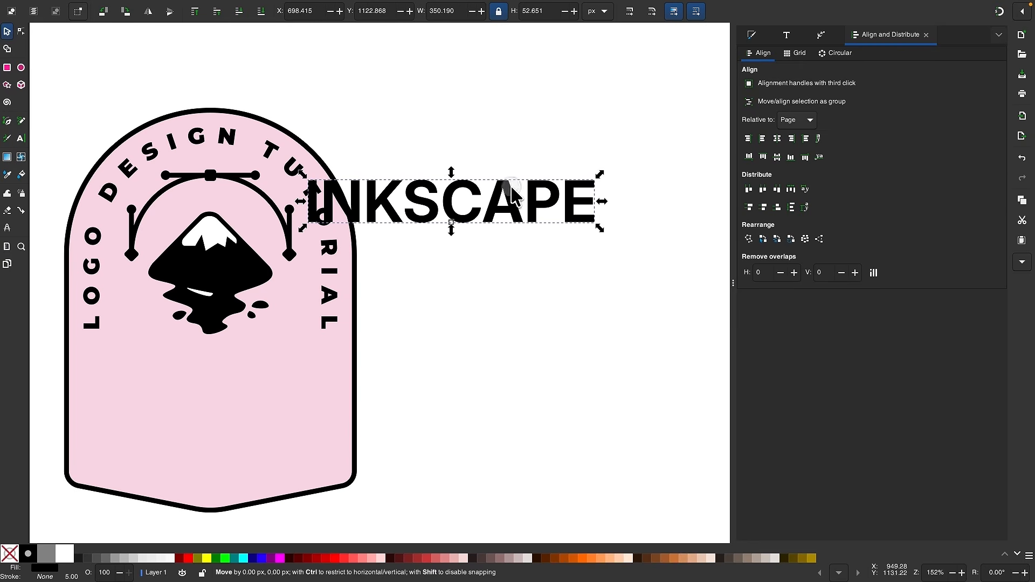
left_click_drag(517, 195, 561, 157)
- Set the INKSCAPE text's font to Phosphate Inline and move it down beside the badge, level with the logo's lower part
left_click(787, 35)
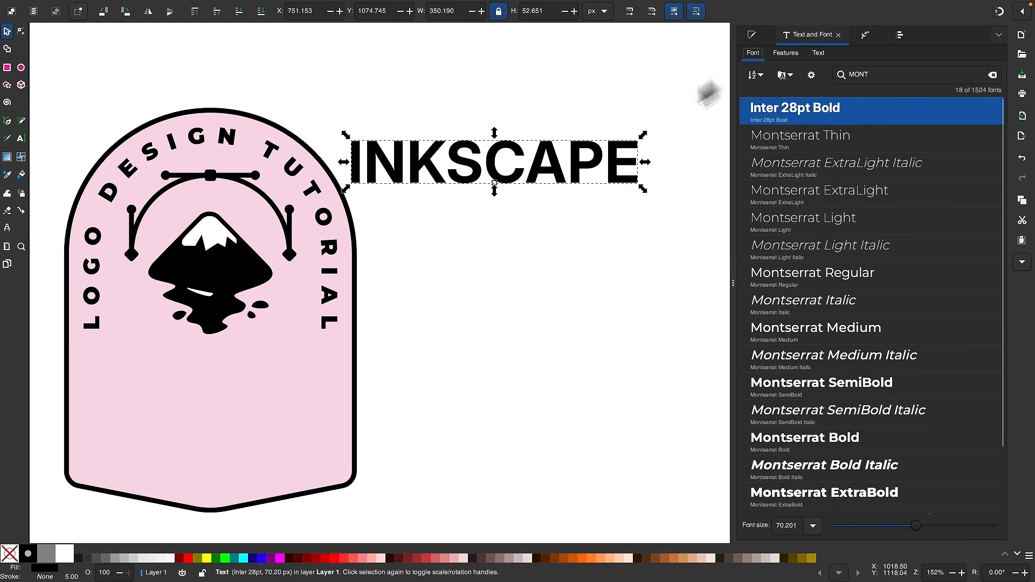
double_click(870, 74)
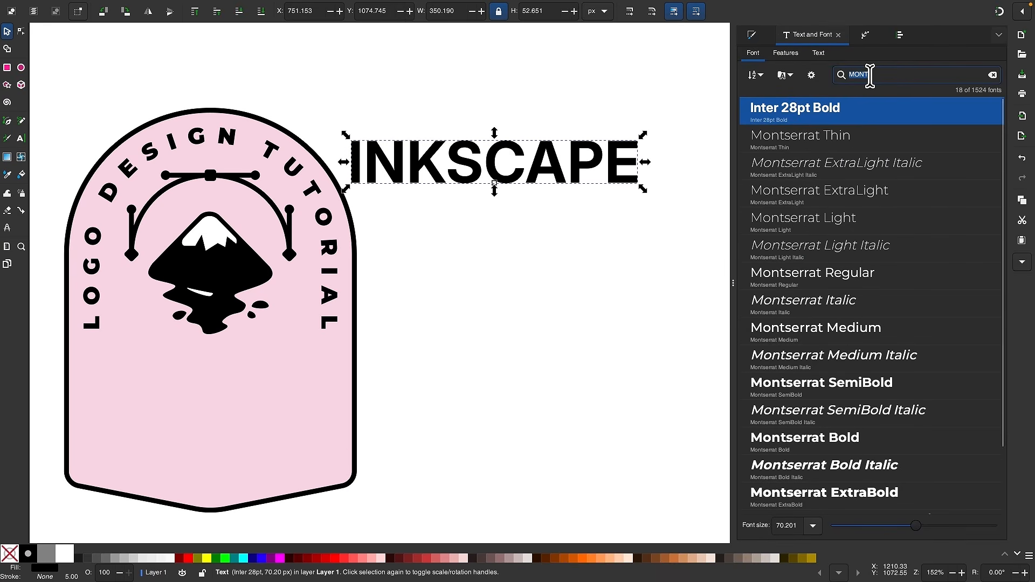
type("PHOSPHA")
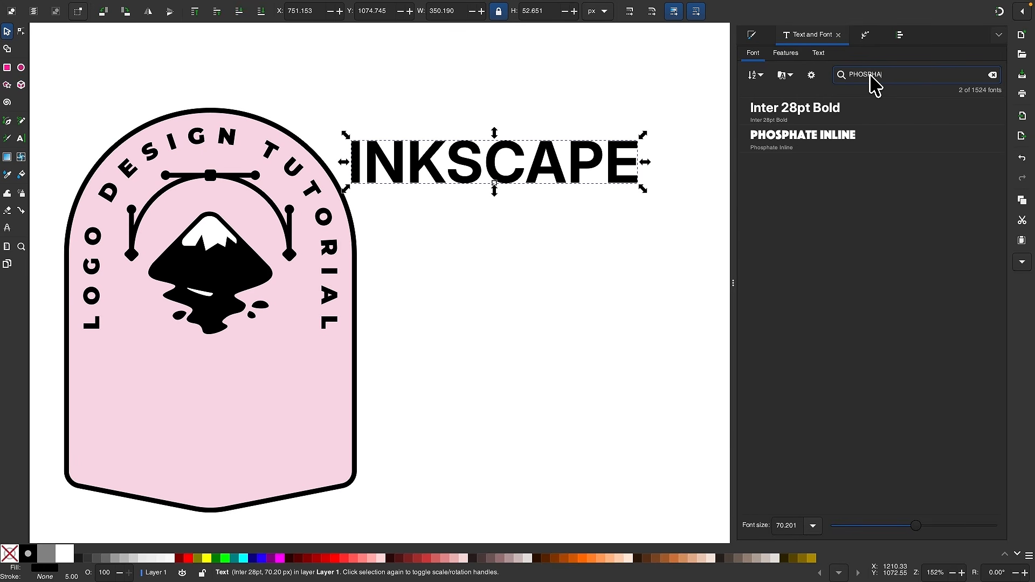
left_click(818, 143)
scroll(549, 258, "left", 2)
scroll(550, 257, "down", 1)
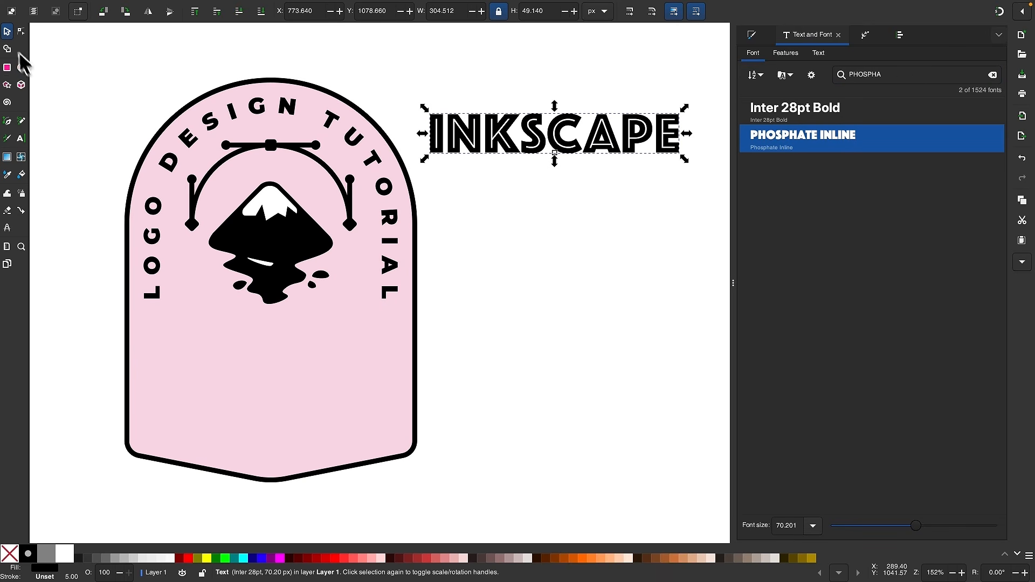
left_click_drag(654, 137, 642, 279)
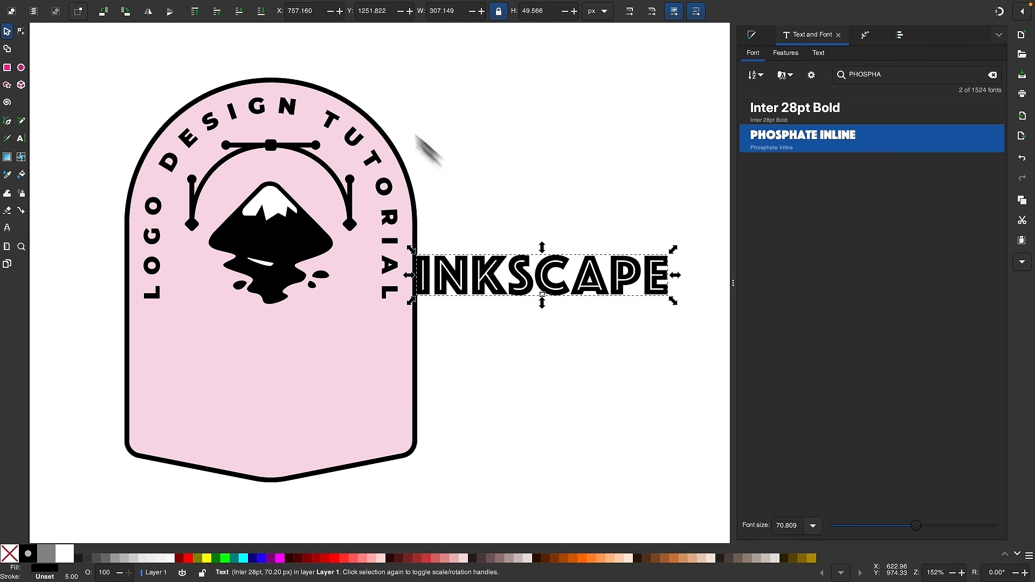
- Convert the INKSCAPE text to a path and move it away from the badge onto the empty canvas
left_click(214, 8)
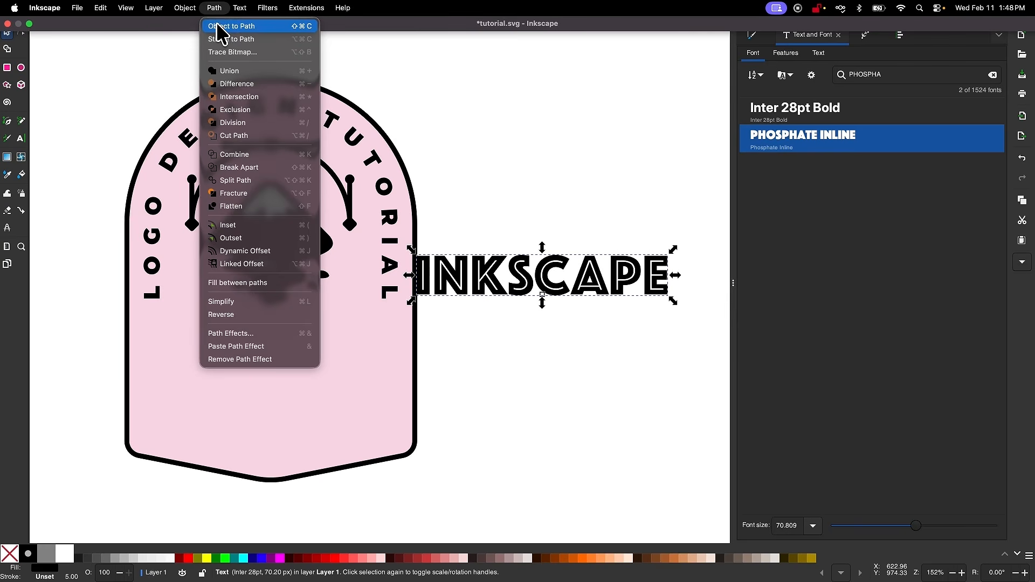
left_click(218, 27)
scroll(239, 244, "up", 2)
scroll(240, 244, "down", 2)
left_click_drag(541, 215, 612, 187)
scroll(619, 195, "right", 3)
scroll(618, 195, "down", 1)
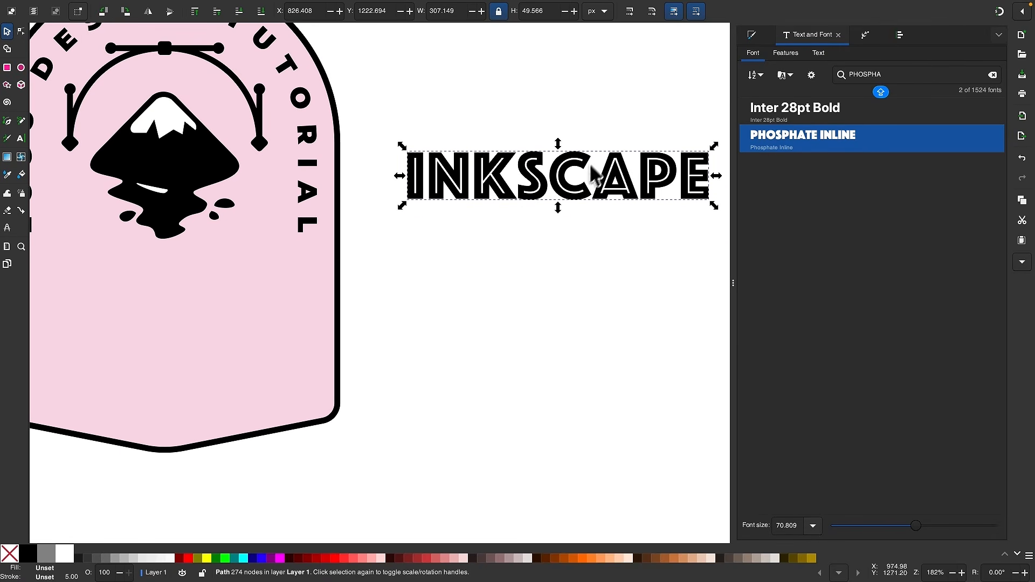
- Copy the curved LOGO DESIGN TUTORIAL lettering and paste only its width onto the INKSCAPE lettering
scroll(329, 239, "left", 6)
left_click(178, 225)
scroll(180, 231, "down", 2)
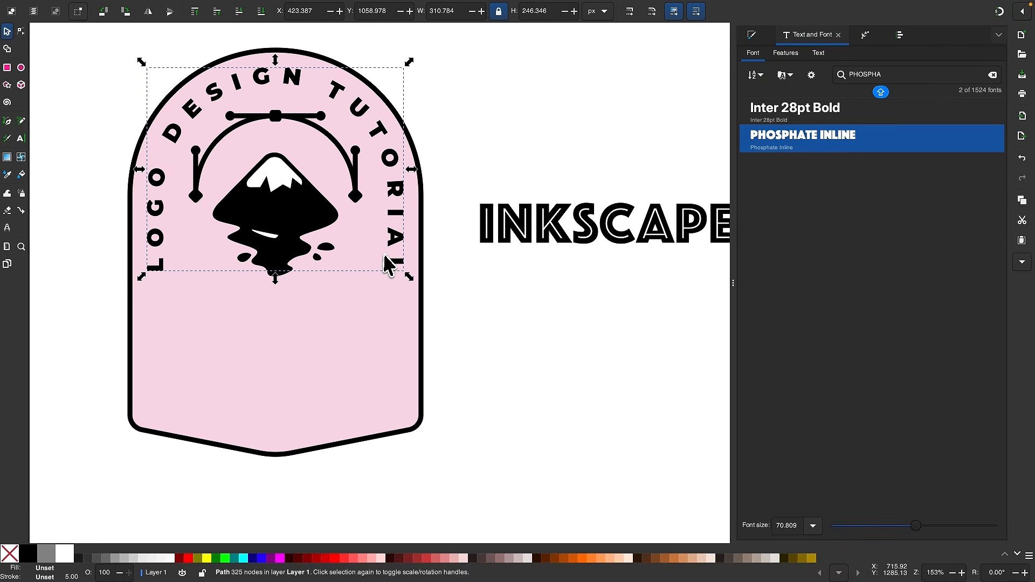
right_click(390, 263)
left_click(385, 296)
scroll(557, 259, "right", 3)
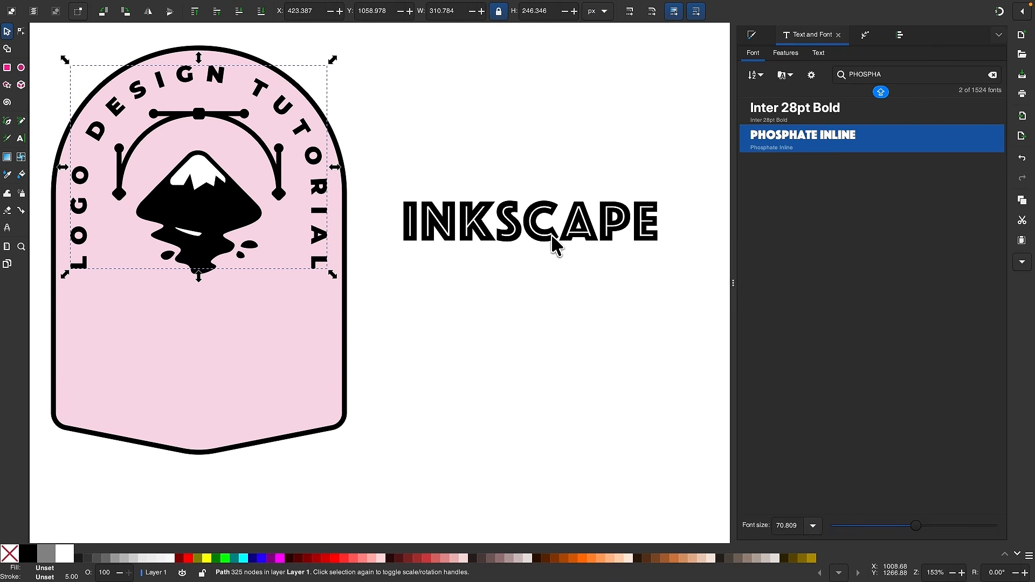
left_click(556, 246)
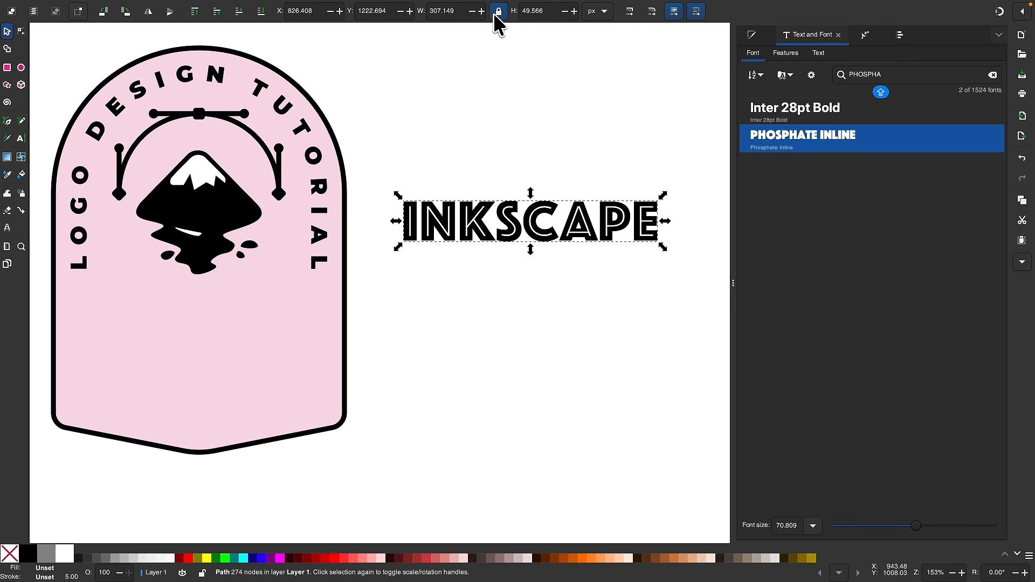
mouse_move(157, 3)
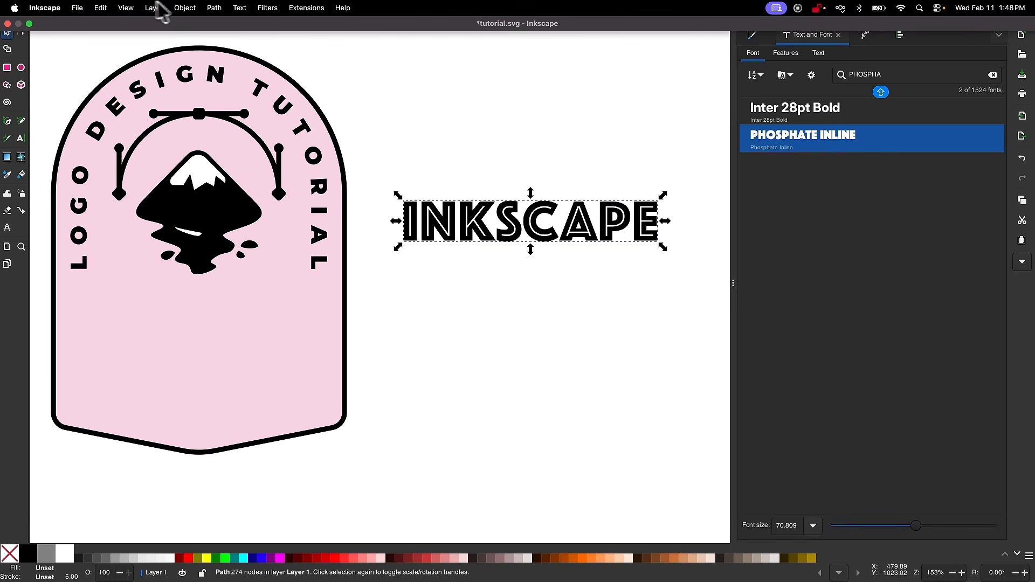
left_click(97, 8)
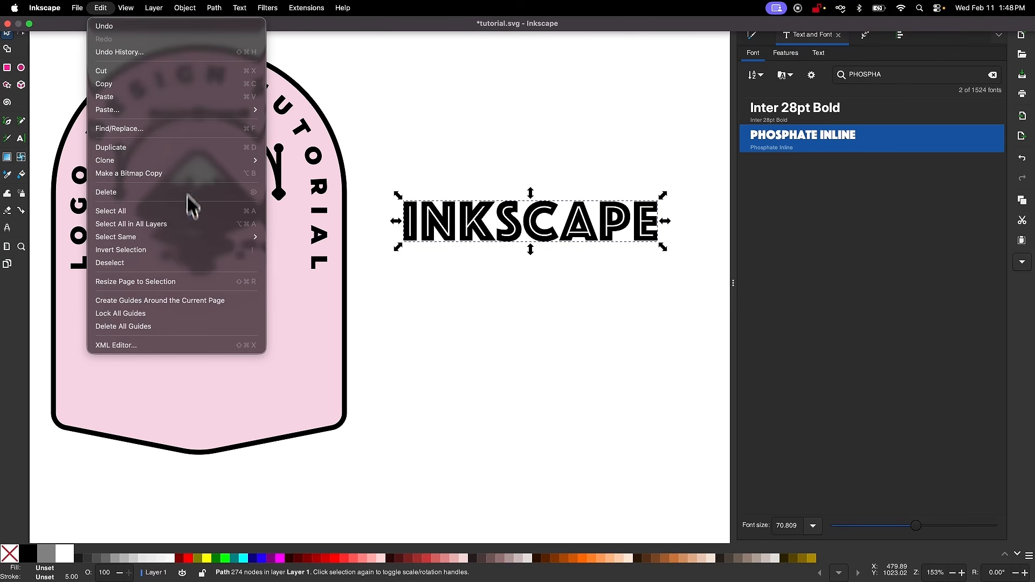
mouse_move(208, 112)
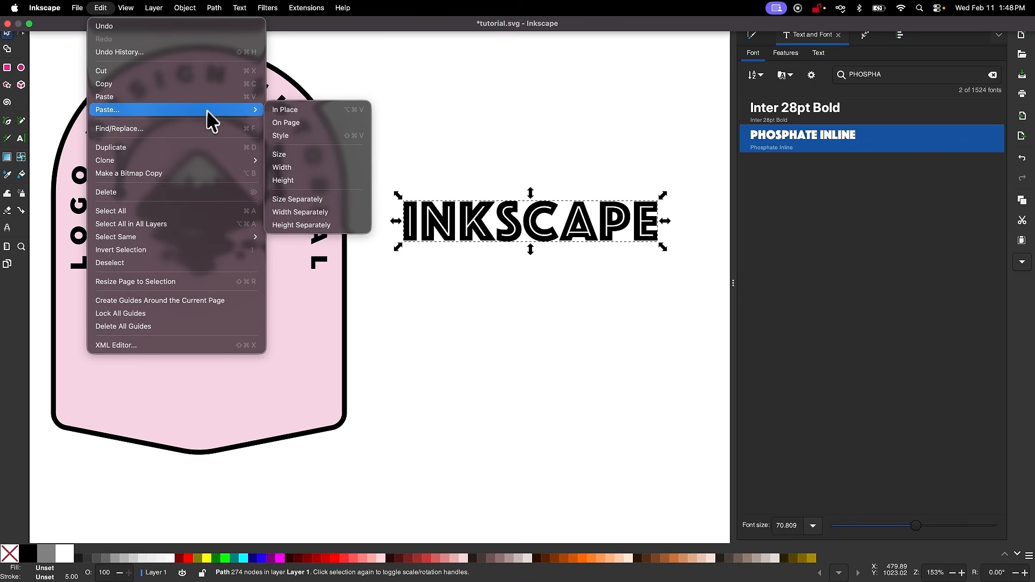
left_click(300, 170)
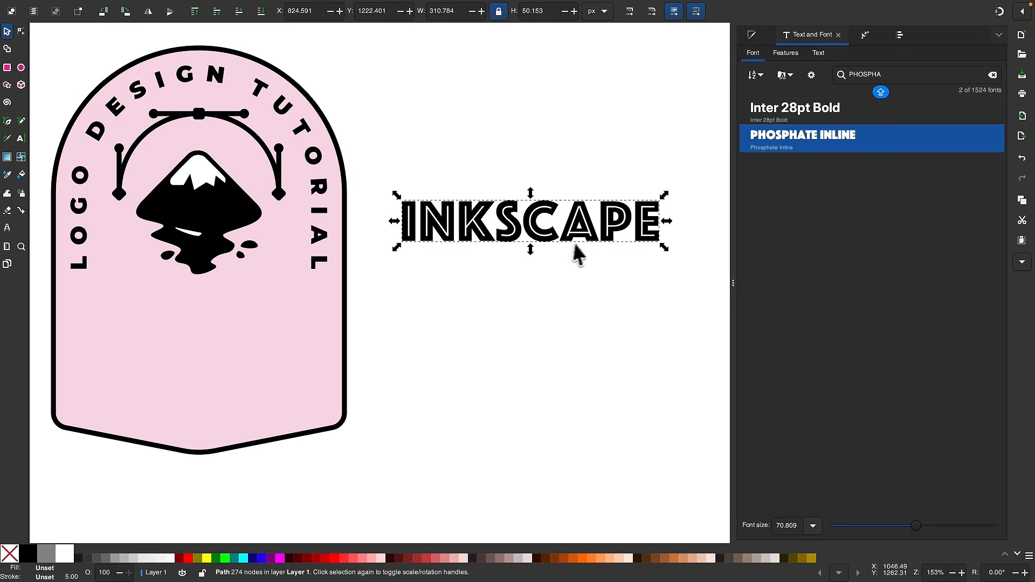
- Move the INKSCAPE lettering beneath the mountain logo and centre it horizontally on the badge, then deselect both
left_click_drag(579, 246, 247, 318)
scroll(247, 318, "left", 6)
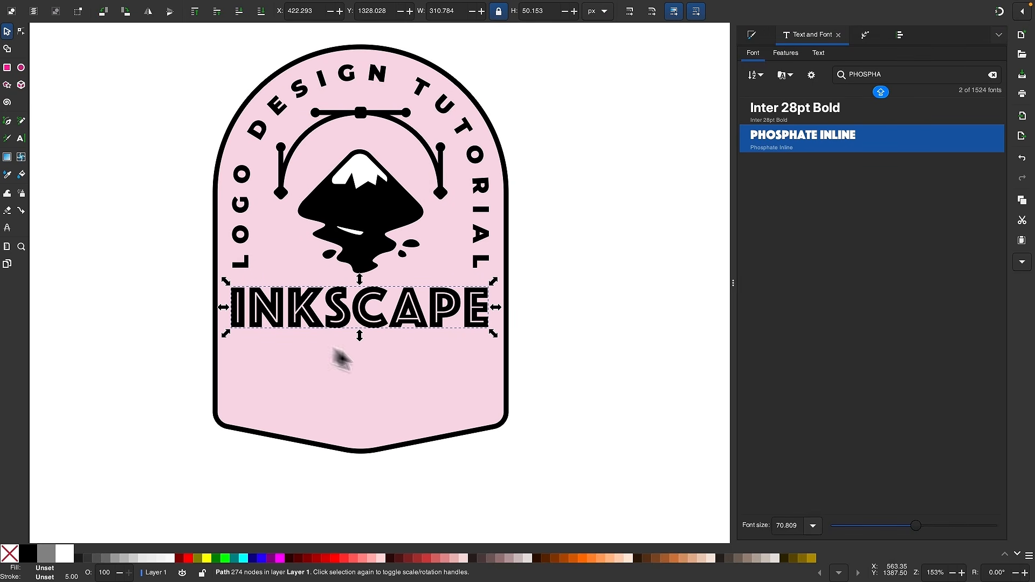
left_click(413, 373, "shift")
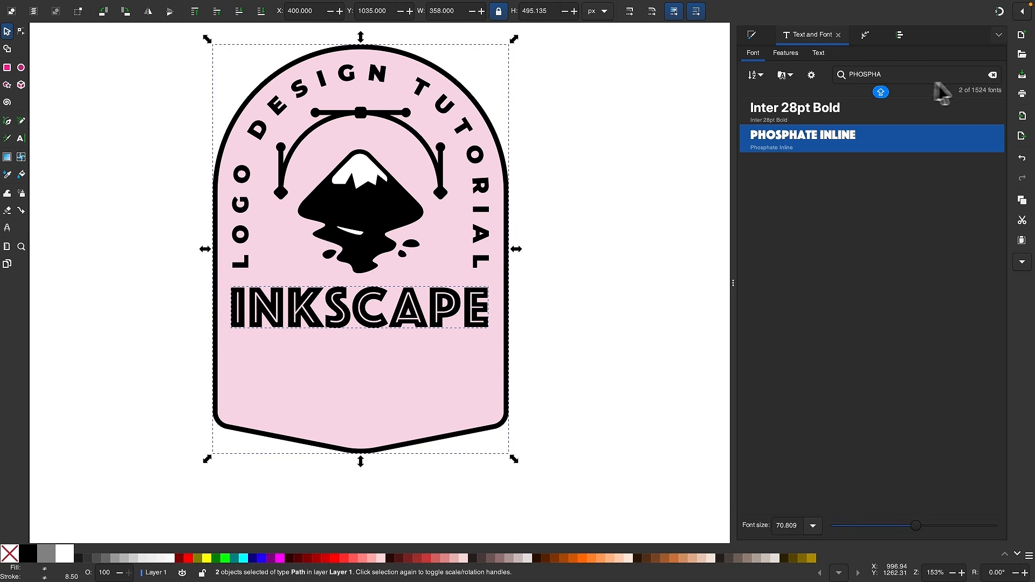
left_click(993, 76)
left_click(902, 37)
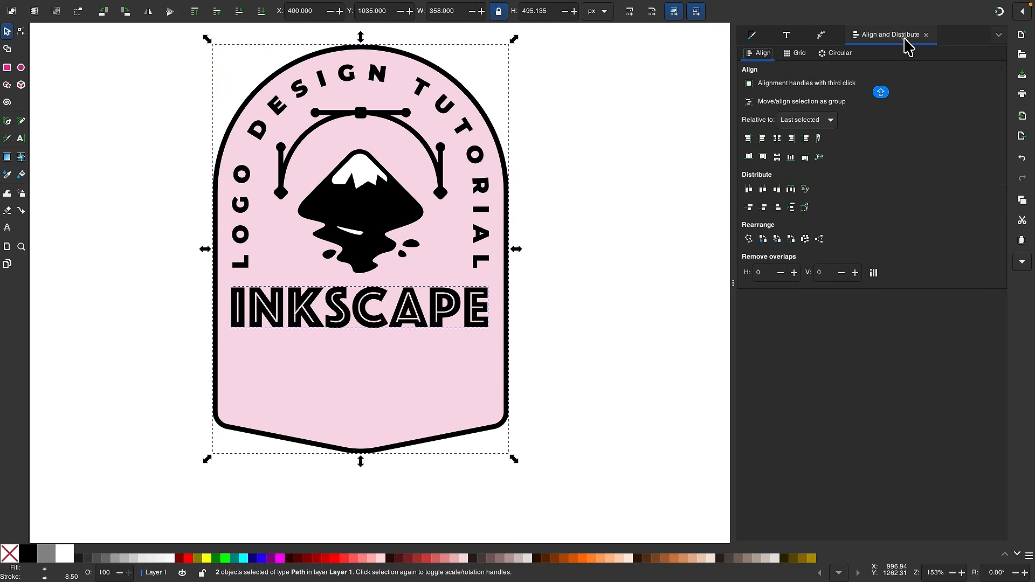
left_click(779, 142)
left_click(592, 171)
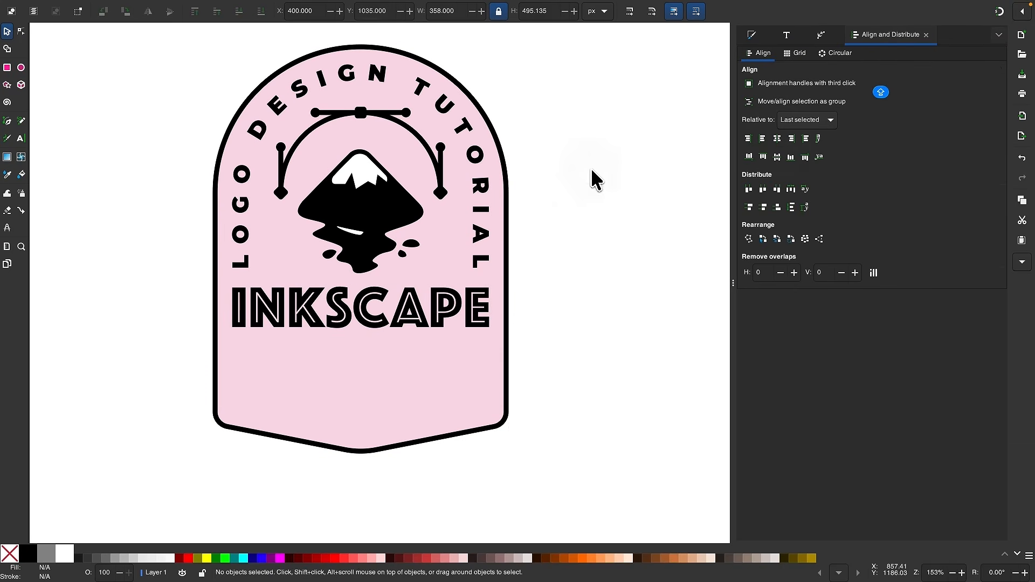
- Nudge the INKSCAPE lettering slightly up toward the mountain logo and deselect it
scroll(592, 170, "left", 3)
scroll(591, 170, "down", 2)
scroll(591, 171, "up", 2)
scroll(592, 171, "right", 1)
scroll(439, 323, "up", 2)
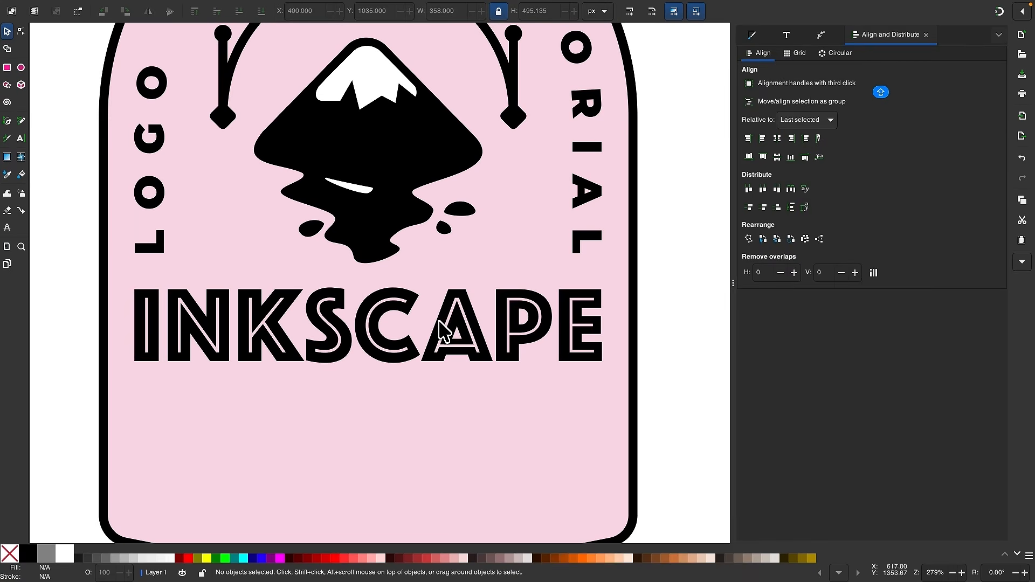
left_click_drag(438, 330, 439, 323)
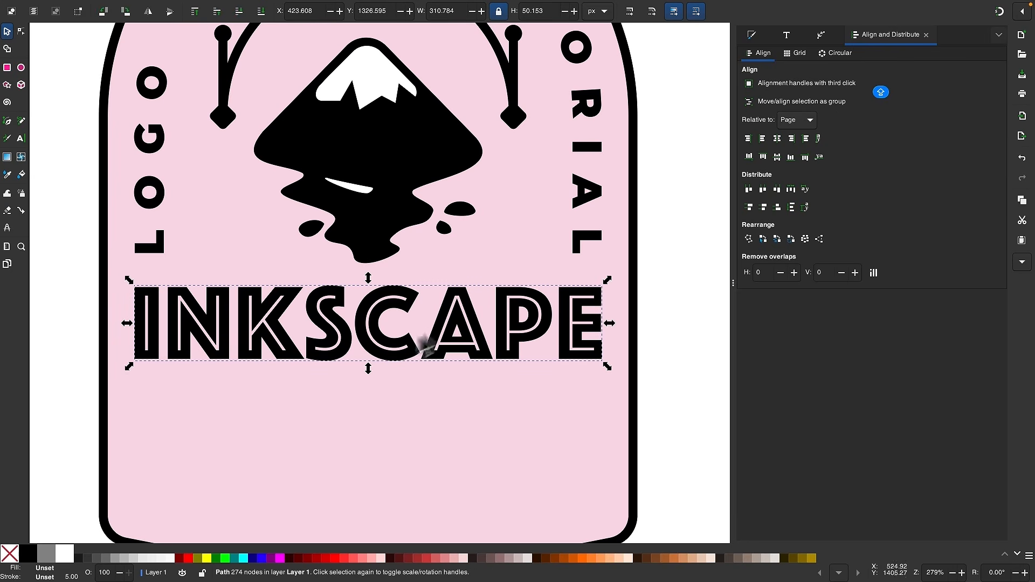
scroll(333, 396, "down", 2)
scroll(329, 396, "down", 1)
scroll(330, 396, "right", 1)
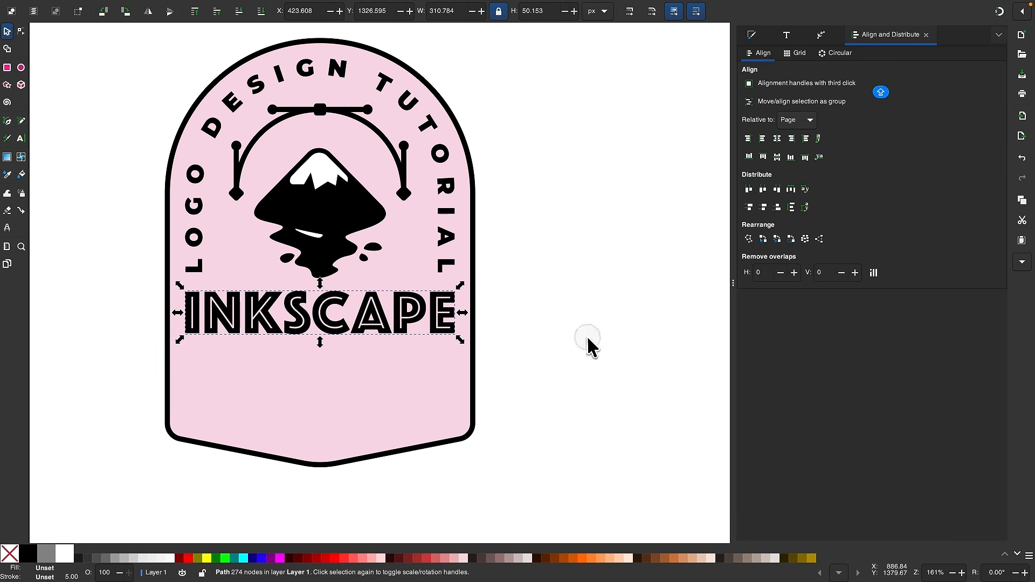
left_click(587, 338)
- Add the text "VECTORS" on the canvas beside the badge
scroll(587, 338, "right", 2)
left_click(20, 139)
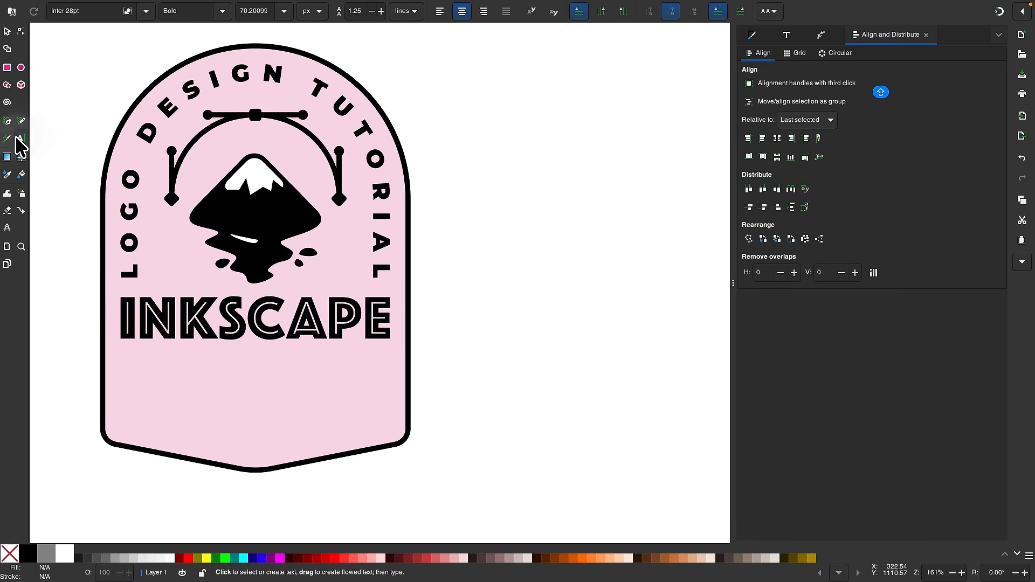
left_click(494, 239)
type("VECTORS")
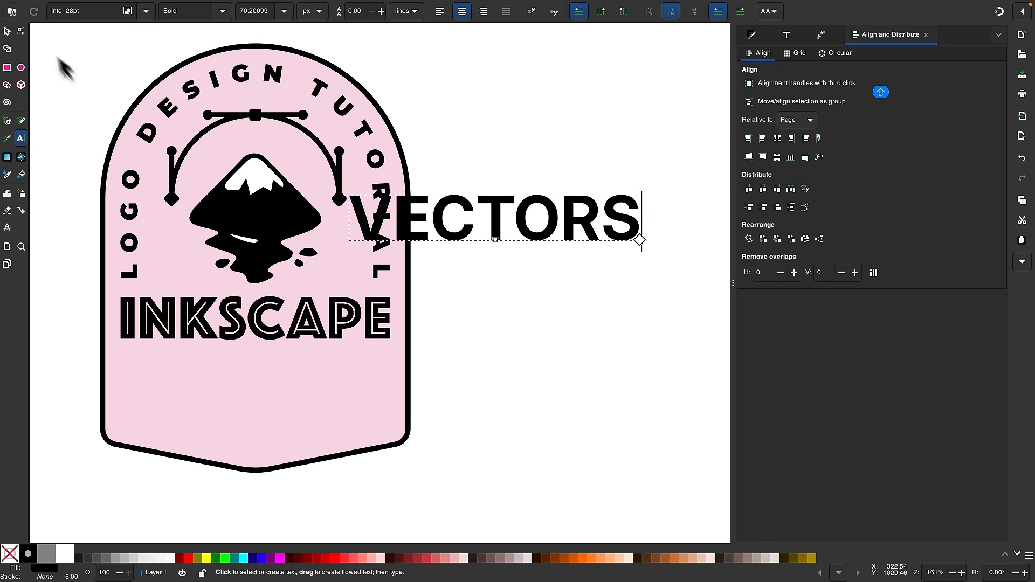
left_click(8, 32)
- Set the VECTORS text's font to Montserrat Black
scroll(620, 196, "right", 2)
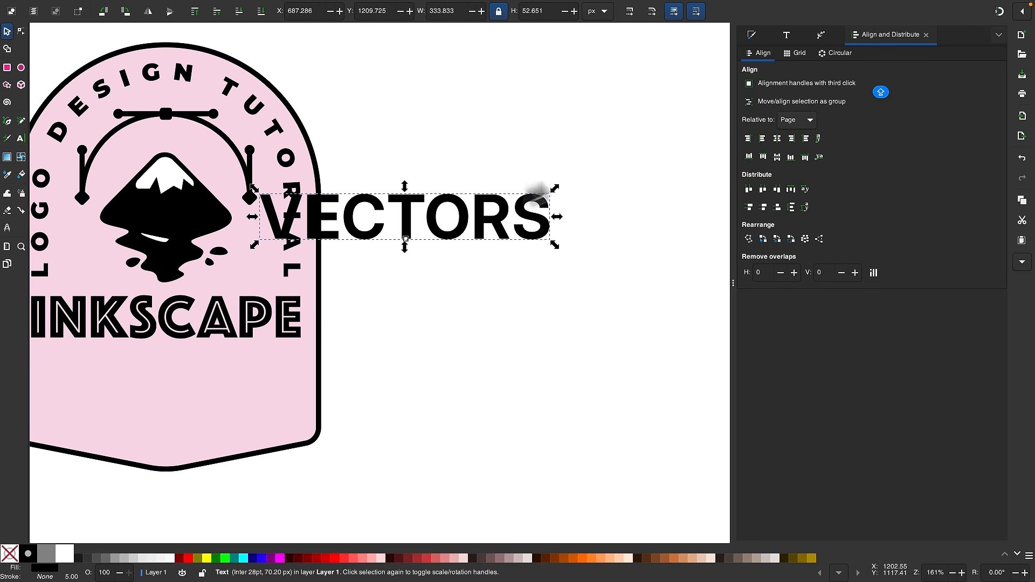
left_click(787, 36)
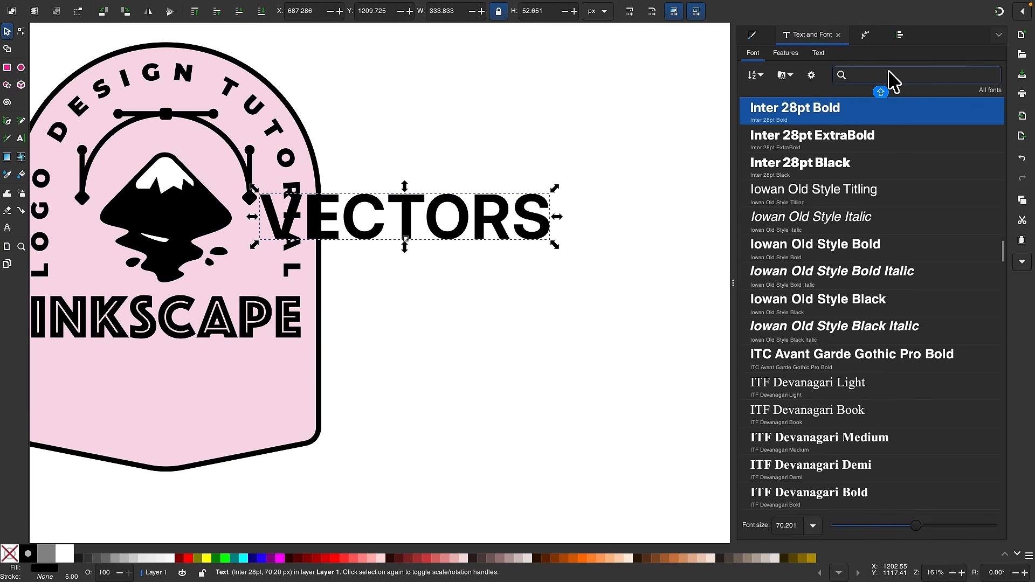
type("MONT")
left_click(813, 469)
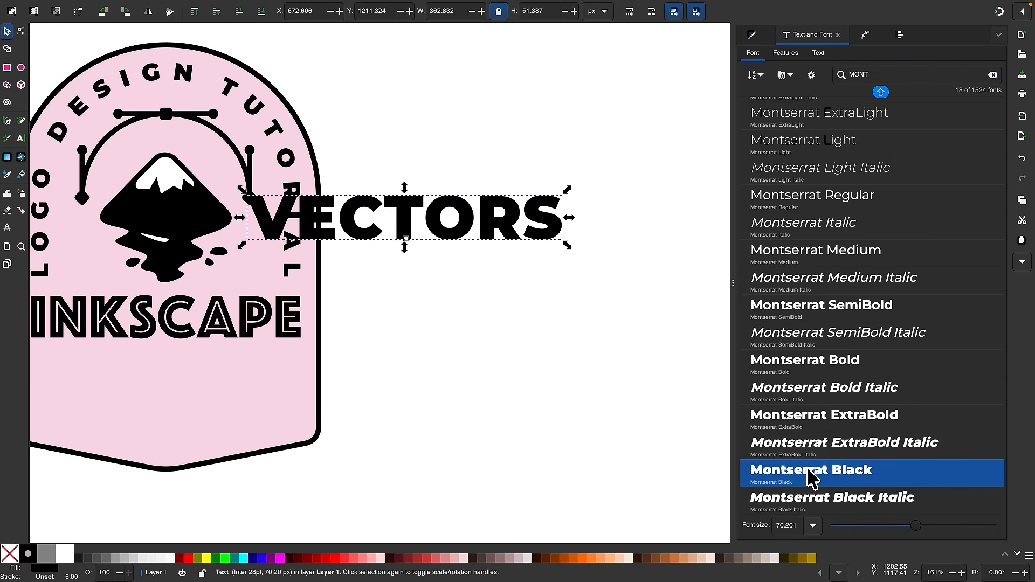
- Scale the VECTORS text down proportionally to about 143 px wide and place it midway beneath the INKSCAPE lettering
left_click_drag(497, 225, 265, 396)
scroll(265, 397, "left", 5)
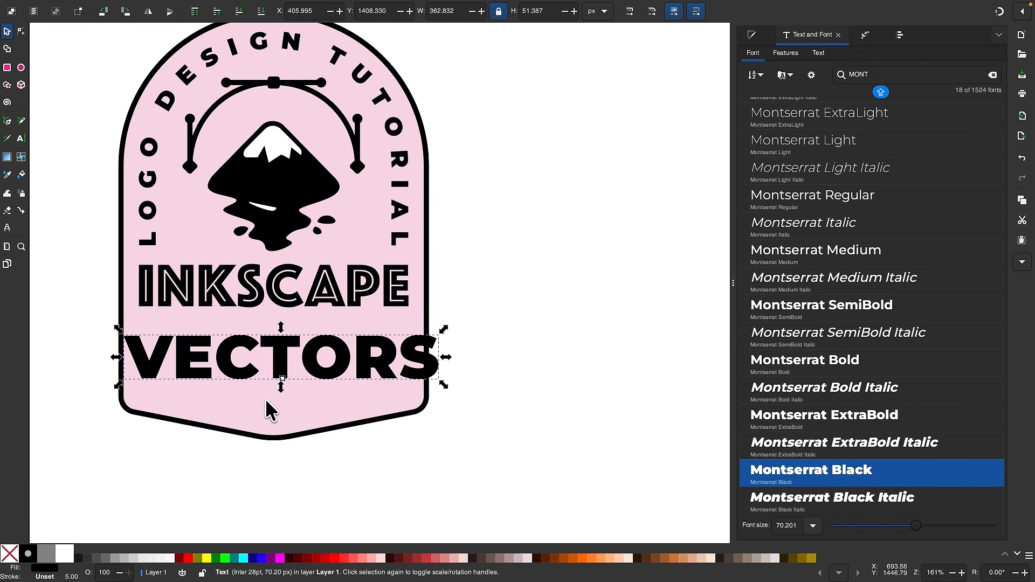
left_click_drag(461, 386, 271, 383)
scroll(270, 380, "up", 1)
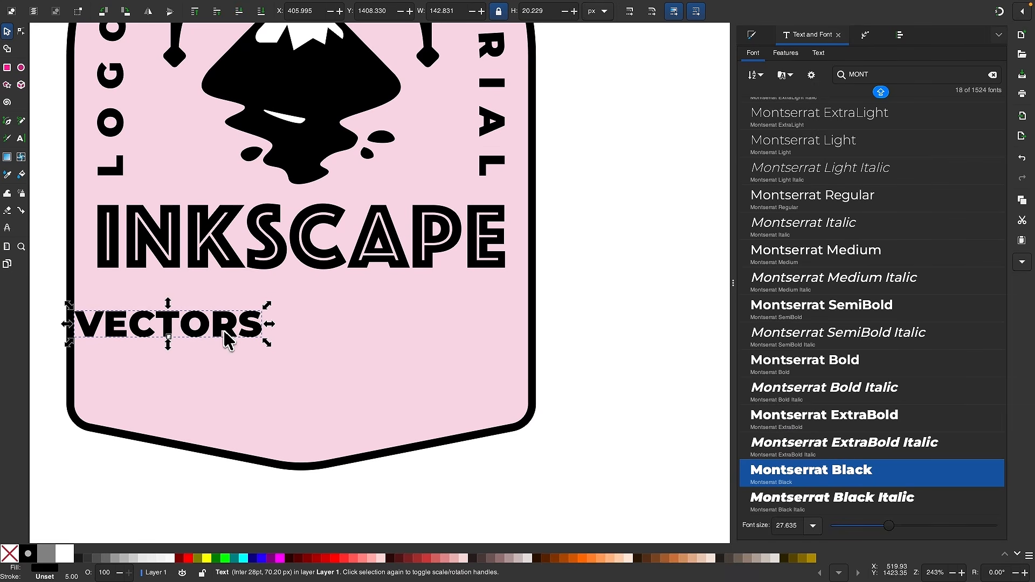
left_click_drag(227, 328, 356, 307)
scroll(310, 399, "down", 2)
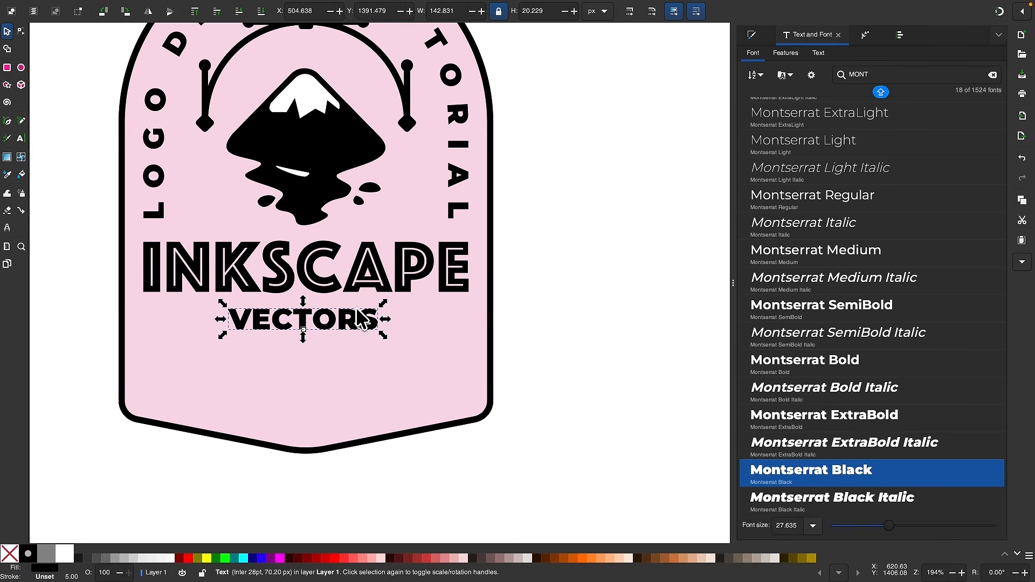
- Increase the letter spacing of the VECTORS text to 15.76 px
left_click(21, 139)
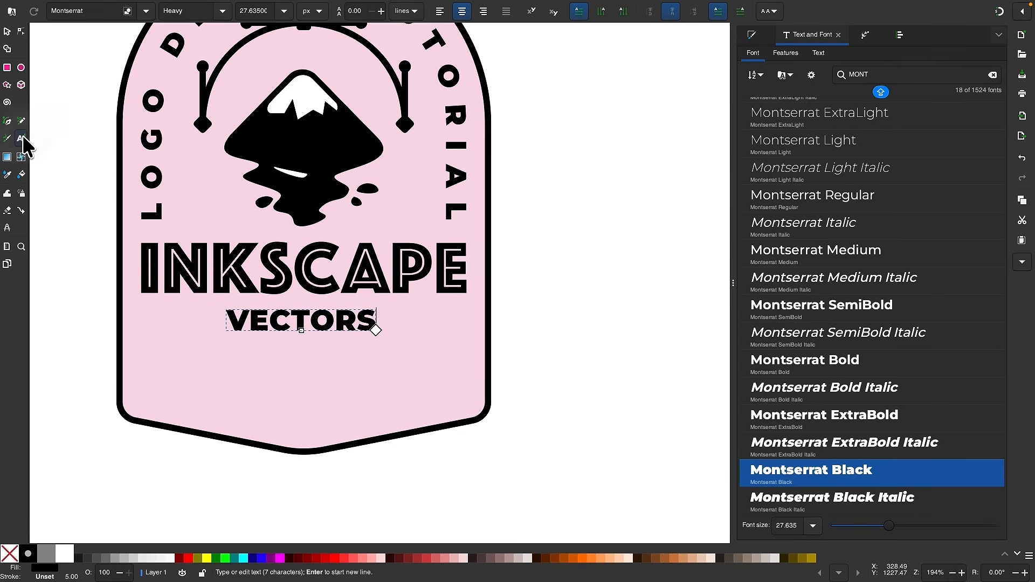
left_click(335, 321)
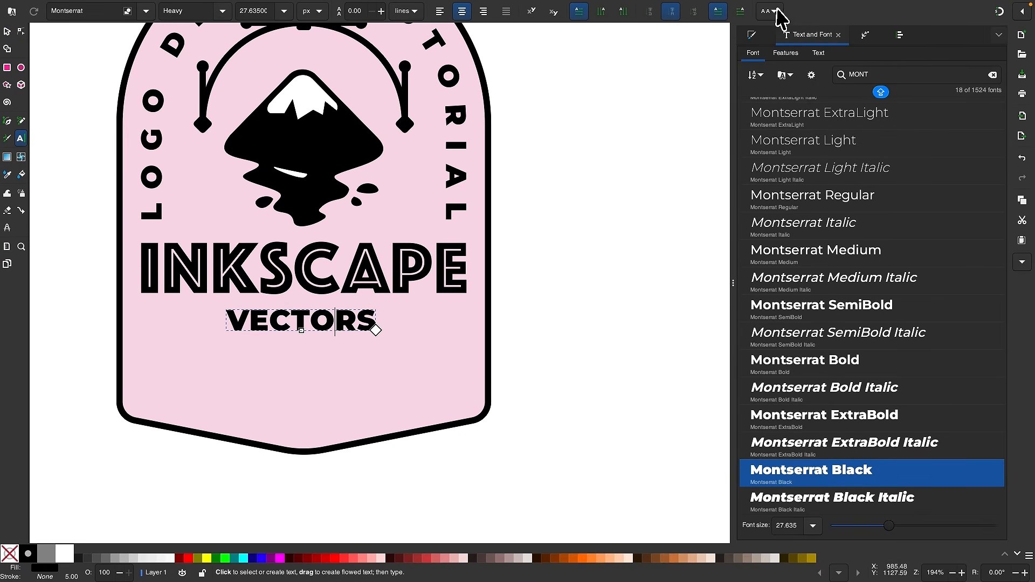
left_click(770, 11)
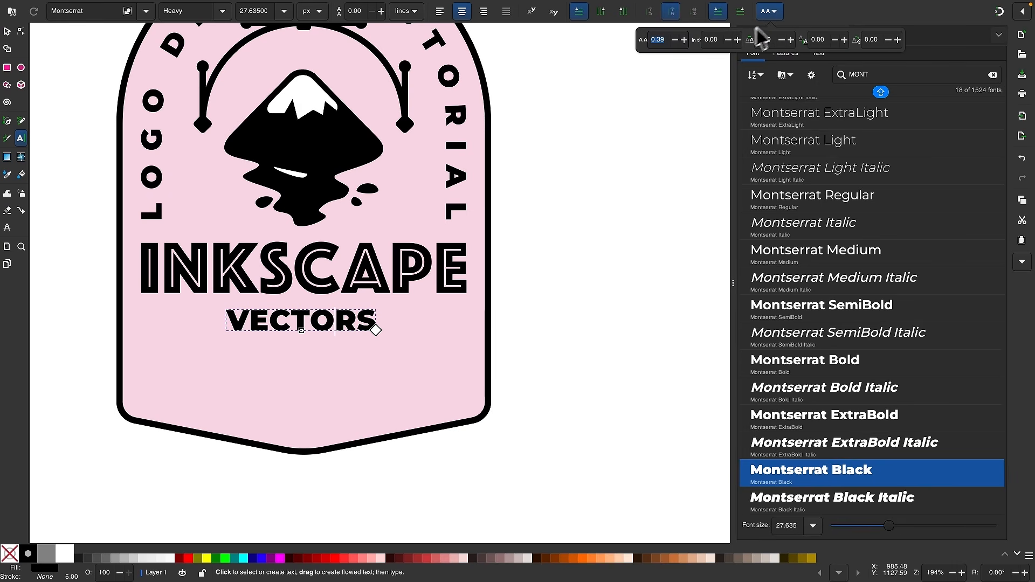
left_click(684, 40)
left_click(683, 39)
left_click(683, 39)
left_click(684, 39)
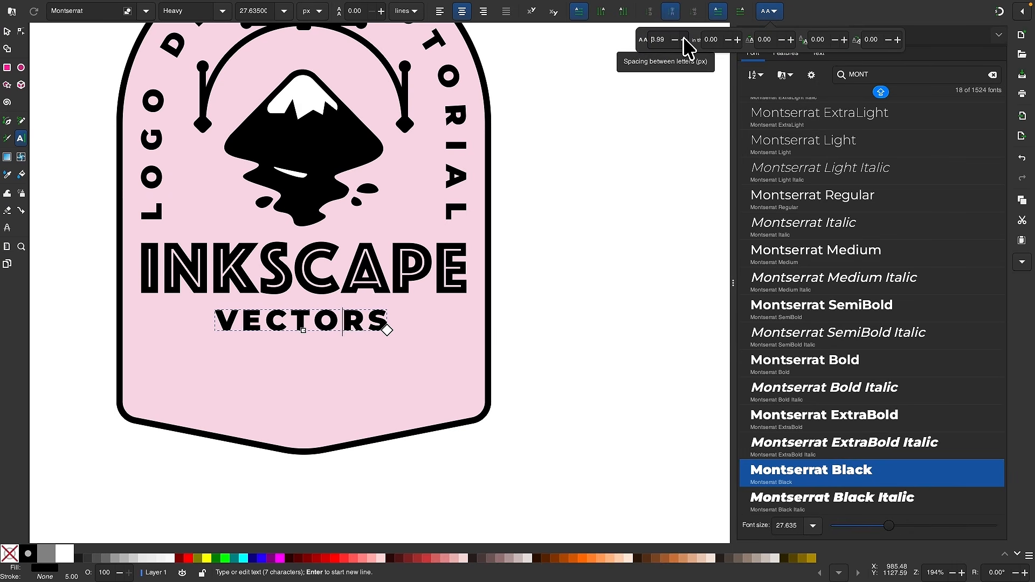
left_click(684, 39)
left_click(684, 40)
left_click(683, 39)
left_click(683, 40)
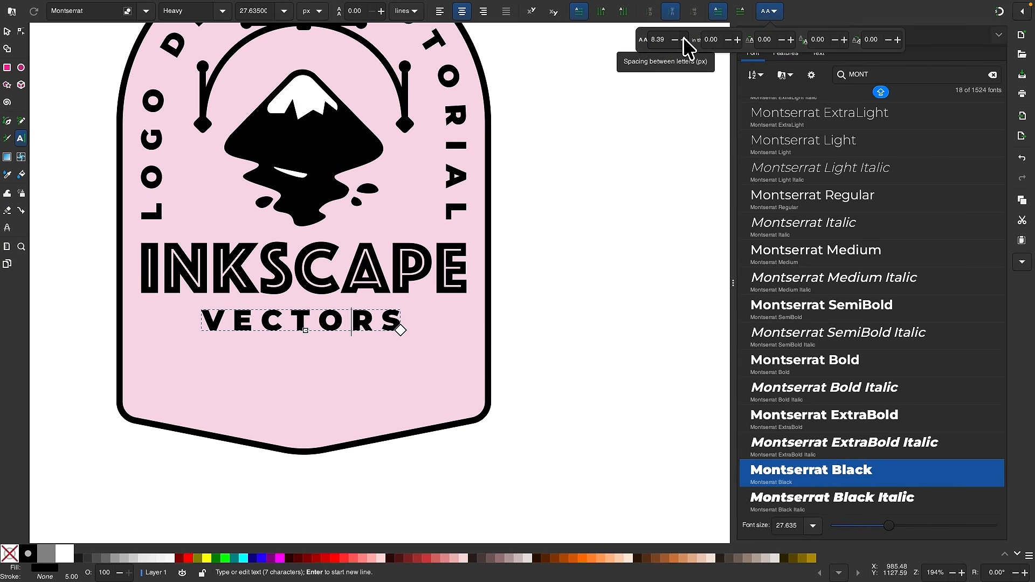
left_click(683, 39)
left_click(684, 39)
left_click(683, 40)
left_click(683, 39)
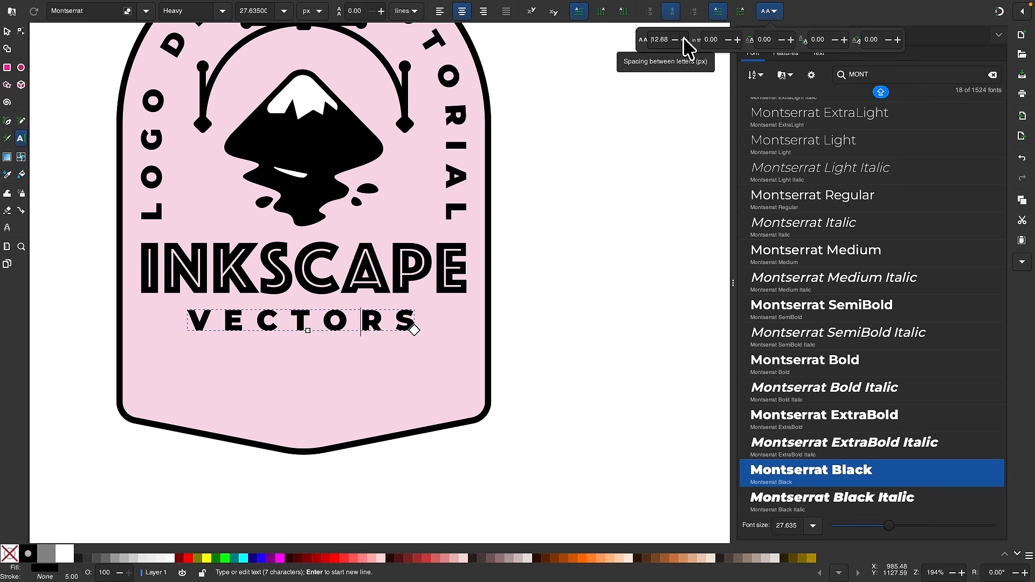
left_click(684, 39)
left_click(684, 40)
left_click(684, 39)
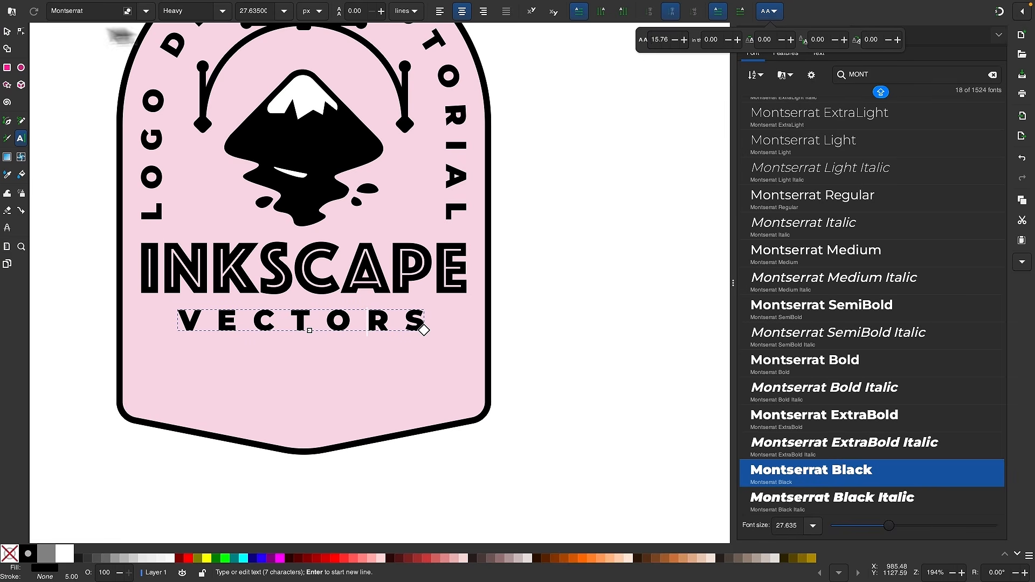
left_click(6, 31)
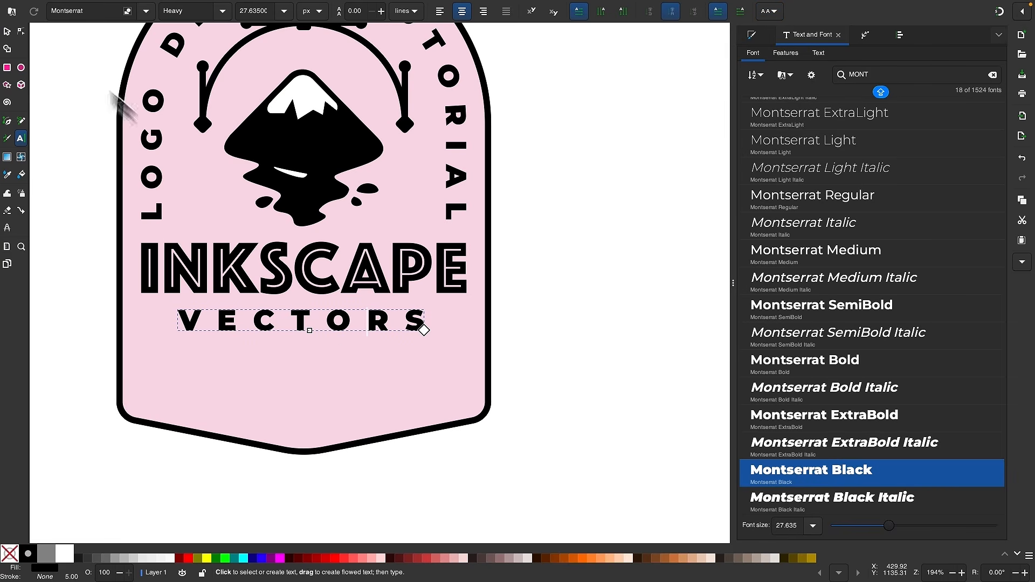
- Centre the VECTORS text horizontally on the badge, aligned relative to the last selected object
left_click(7, 32)
left_click_drag(376, 322, 370, 321)
left_click(329, 392, "shift")
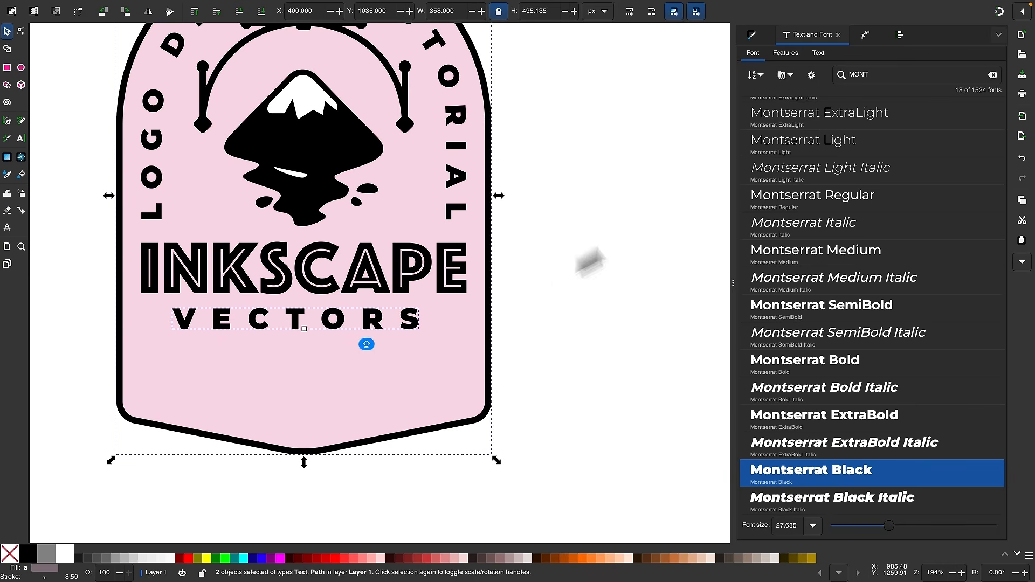
left_click(900, 36)
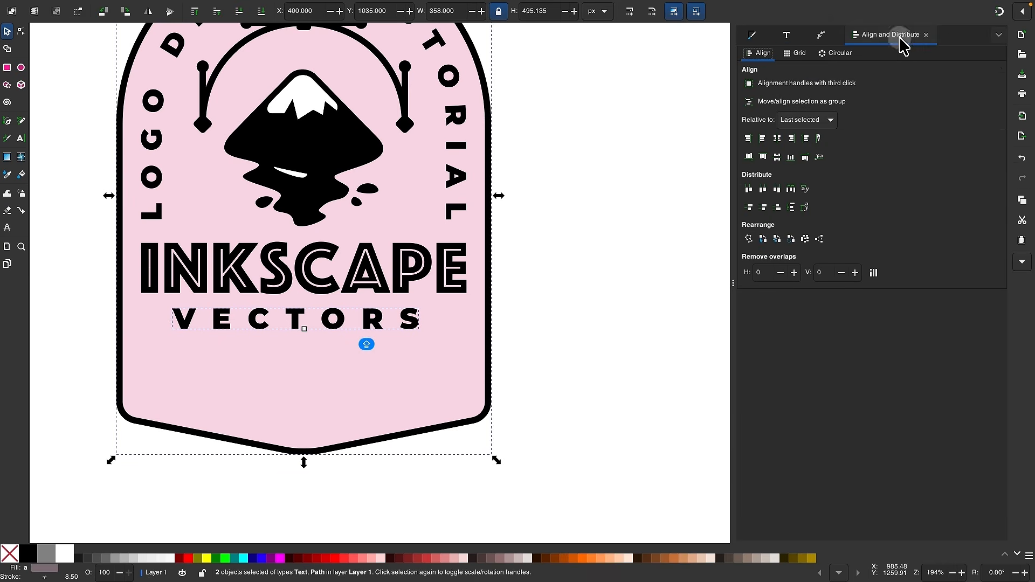
left_click(790, 139)
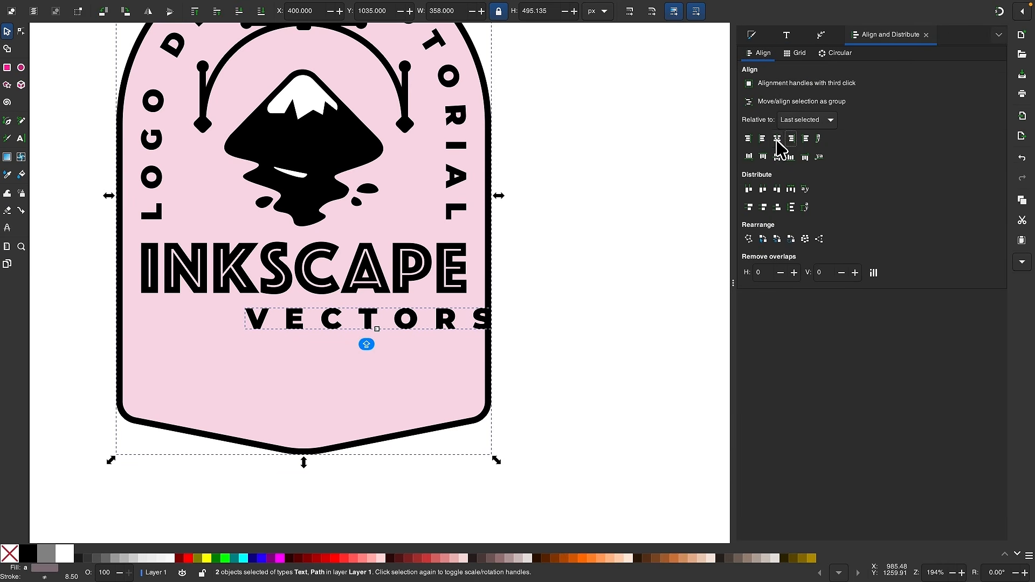
left_click(777, 139)
left_click(657, 260)
scroll(660, 262, "up", 2)
scroll(661, 262, "left", 3)
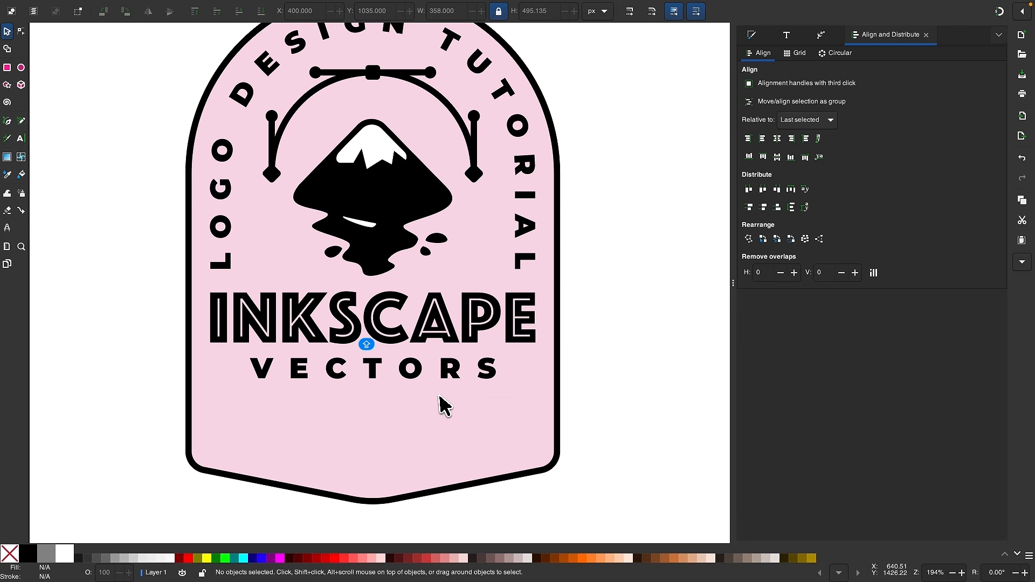
scroll(440, 397, "up", 3)
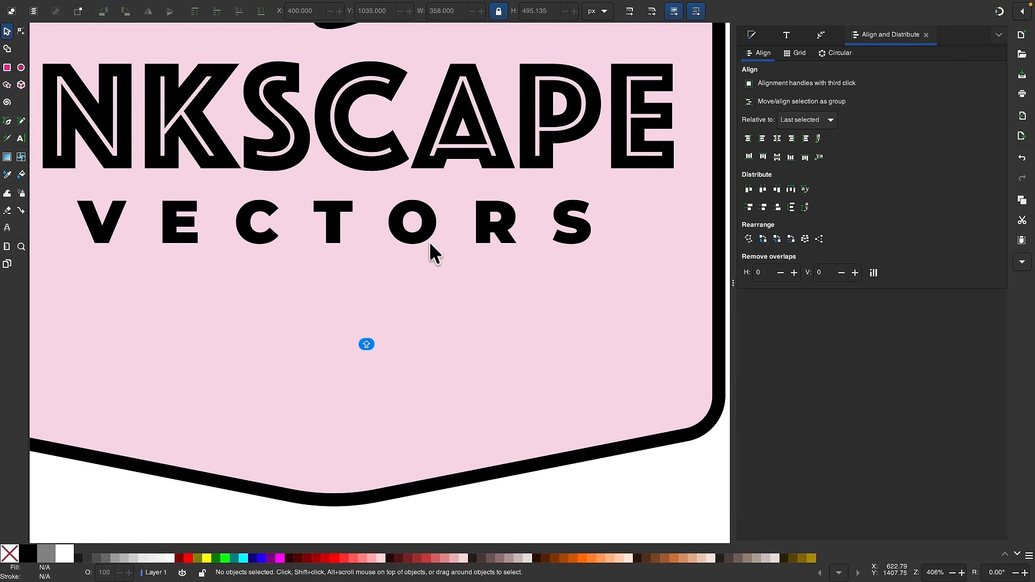
left_click(430, 241)
scroll(430, 243, "down", 2)
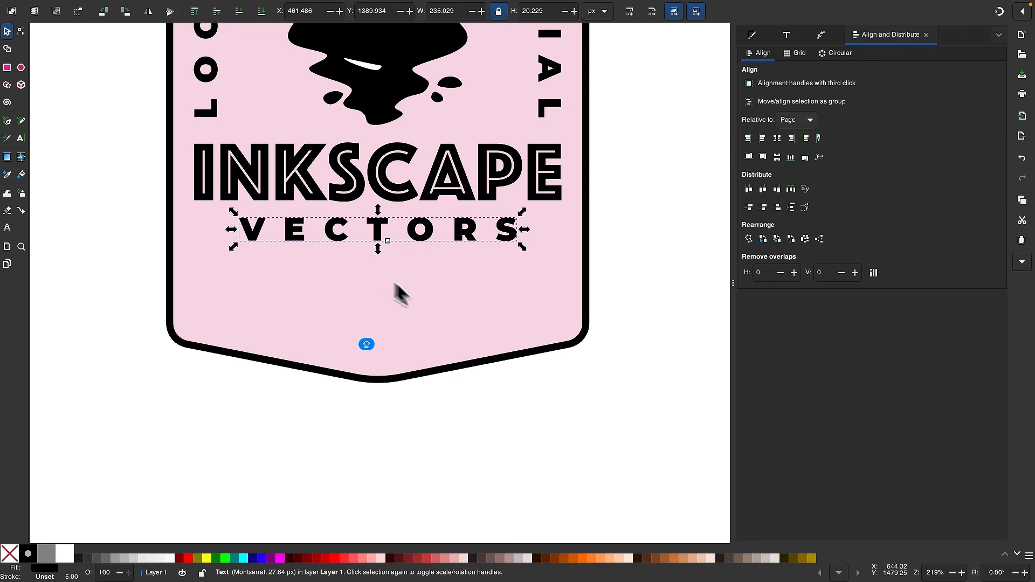
scroll(401, 294, "down", 2)
left_click(590, 249)
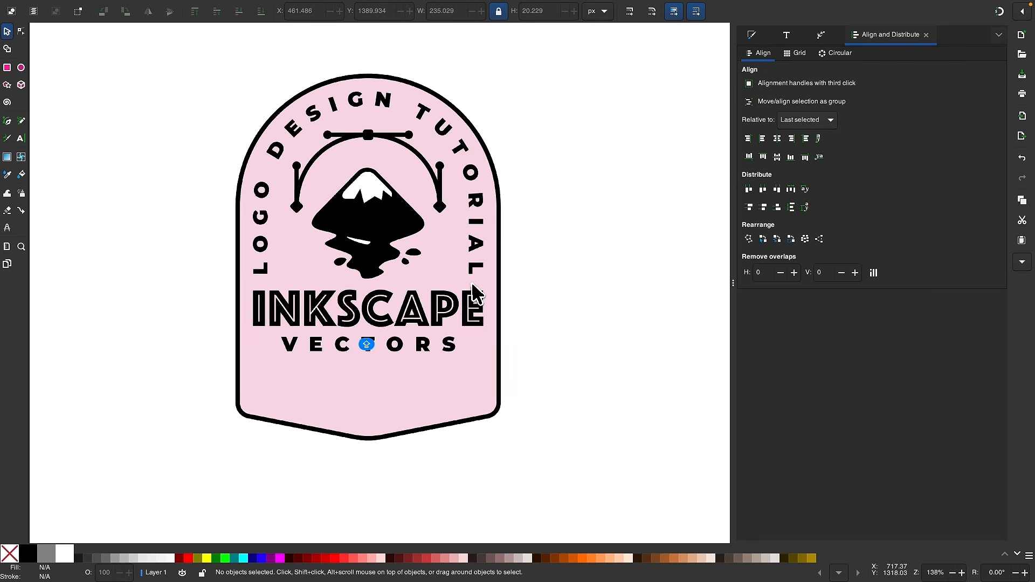
- Move the badge outline's six lowest nodes straight up beneath the VECTORS text, shortening the badge to about 426 px high
left_click(362, 413)
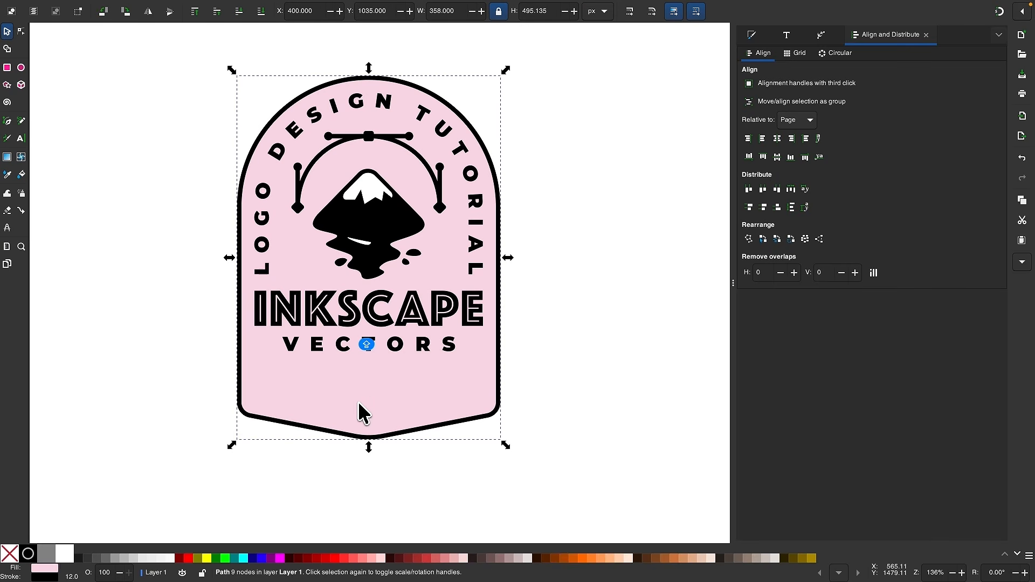
left_click(21, 31)
scroll(403, 280, "down", 1)
scroll(393, 329, "up", 1)
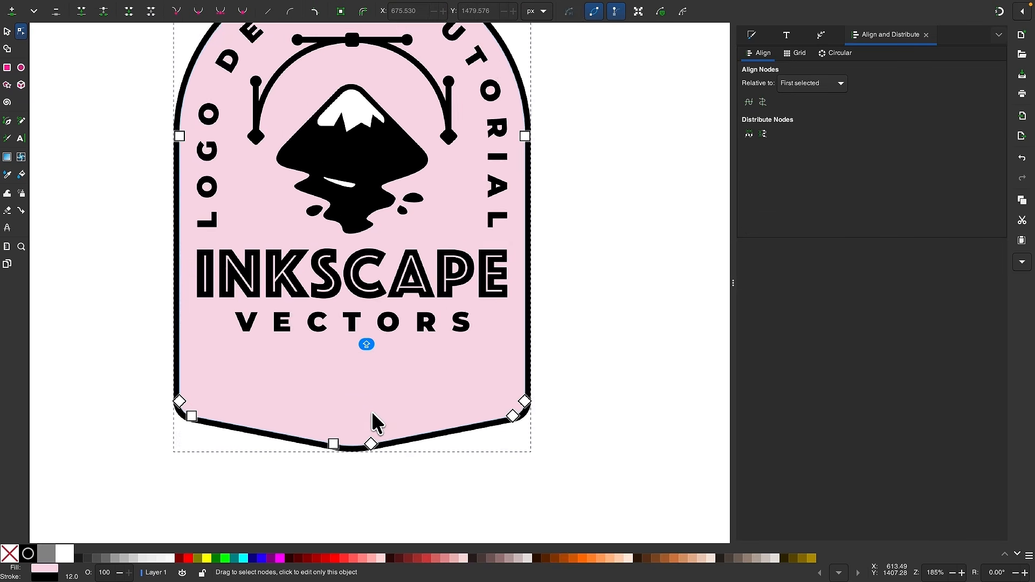
left_click_drag(613, 493, 122, 377)
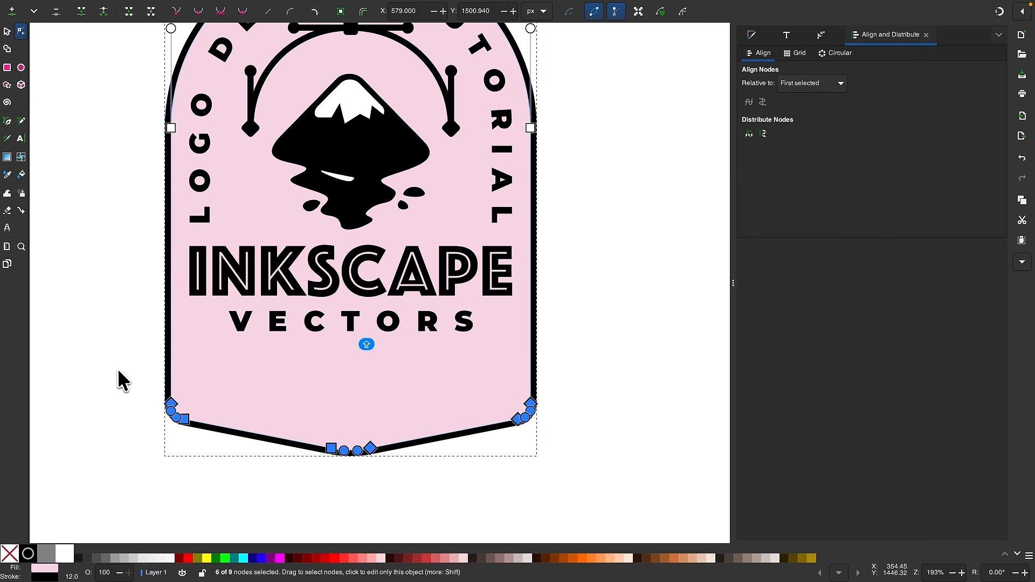
left_click_drag(372, 450, 380, 378)
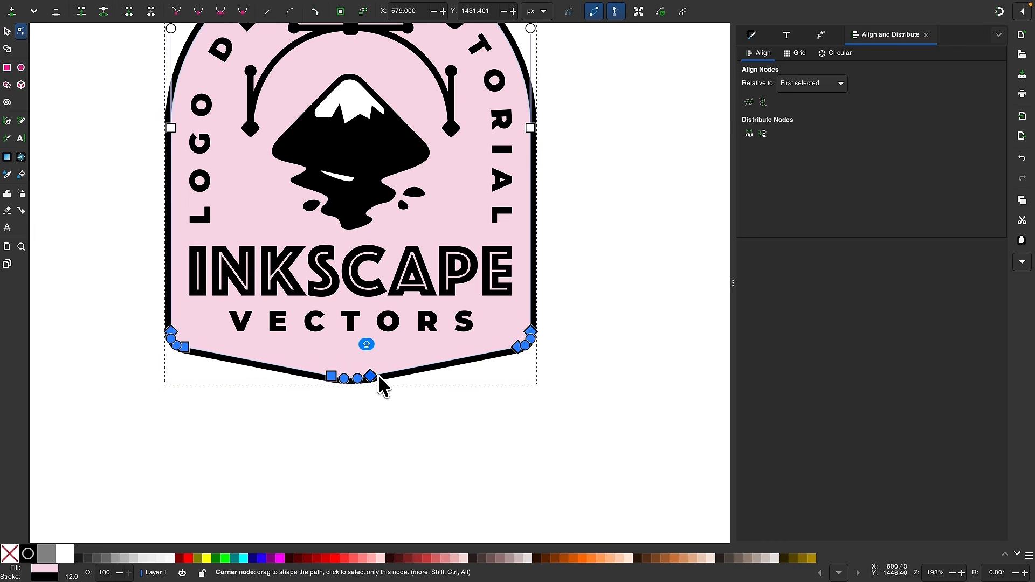
left_click(7, 31)
left_click(97, 134)
- Examine the shortened badge as a whole and the space between VECTORS and its pointed lower edge
scroll(97, 134, "up", 3)
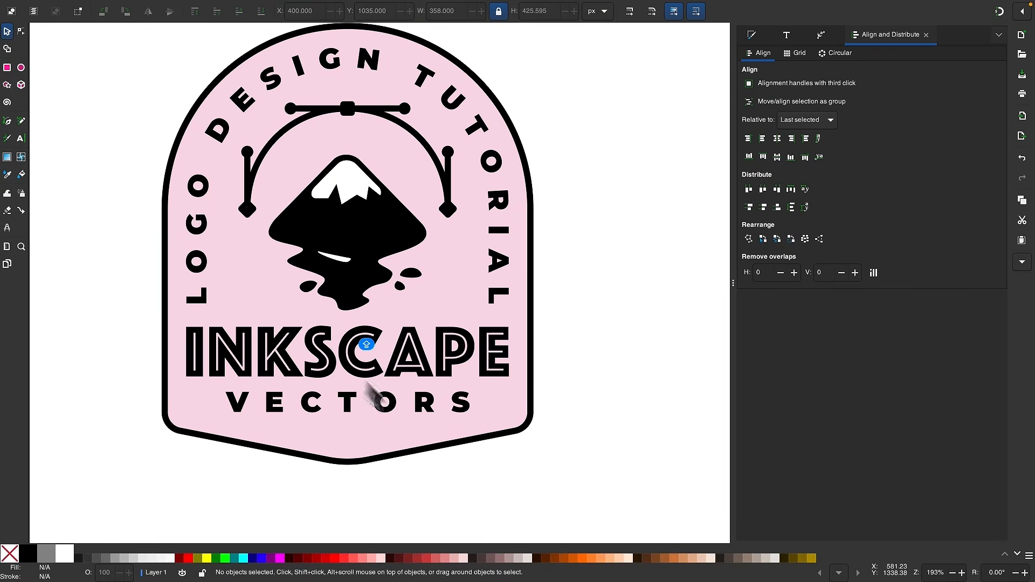
scroll(359, 433, "up", 2, "ctrl")
scroll(384, 412, "down", 2)
scroll(384, 412, "up", 10)
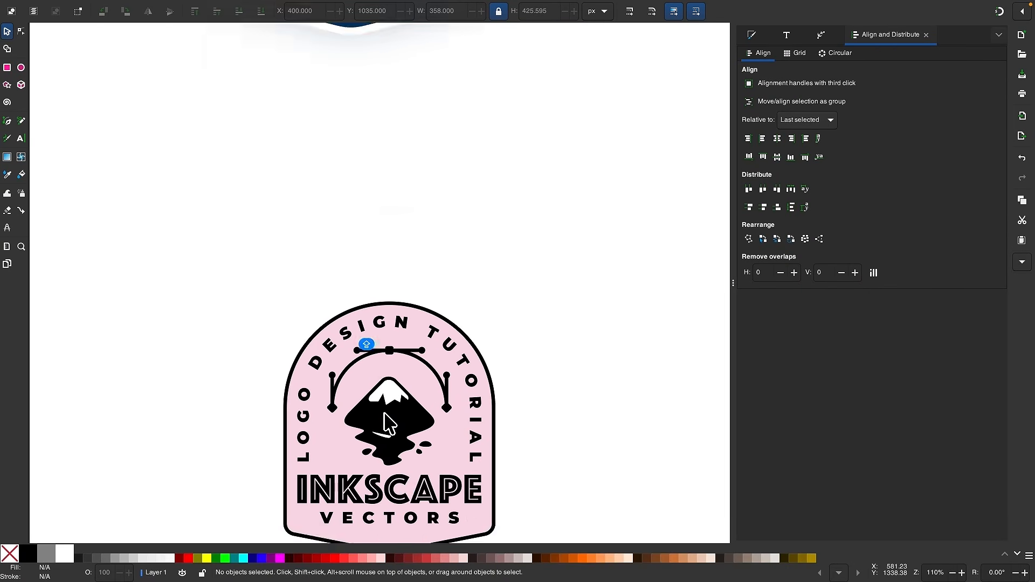
scroll(421, 310, "down", 10)
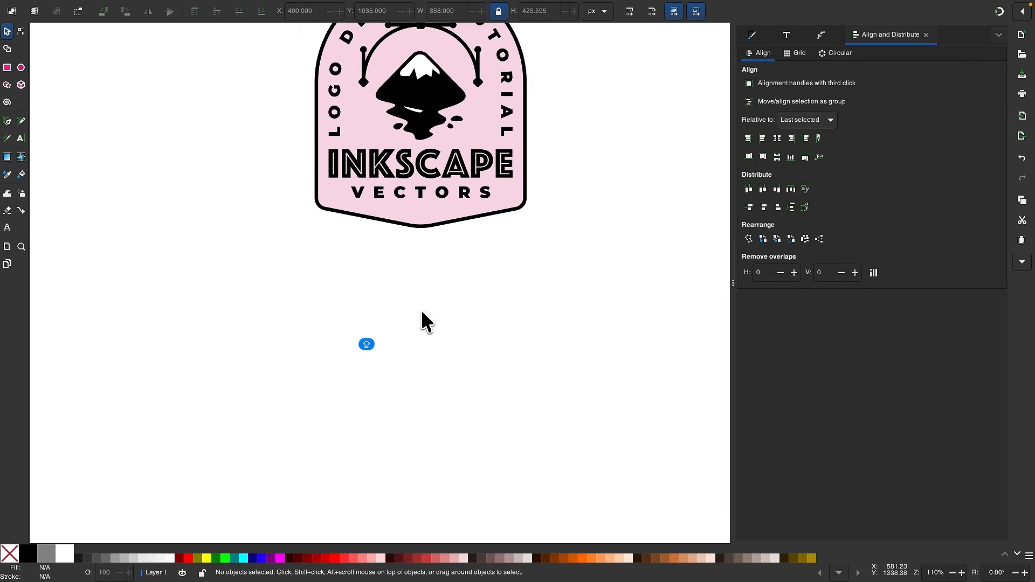
scroll(422, 310, "up", 3)
scroll(451, 292, "up", 5)
scroll(452, 295, "left", 5)
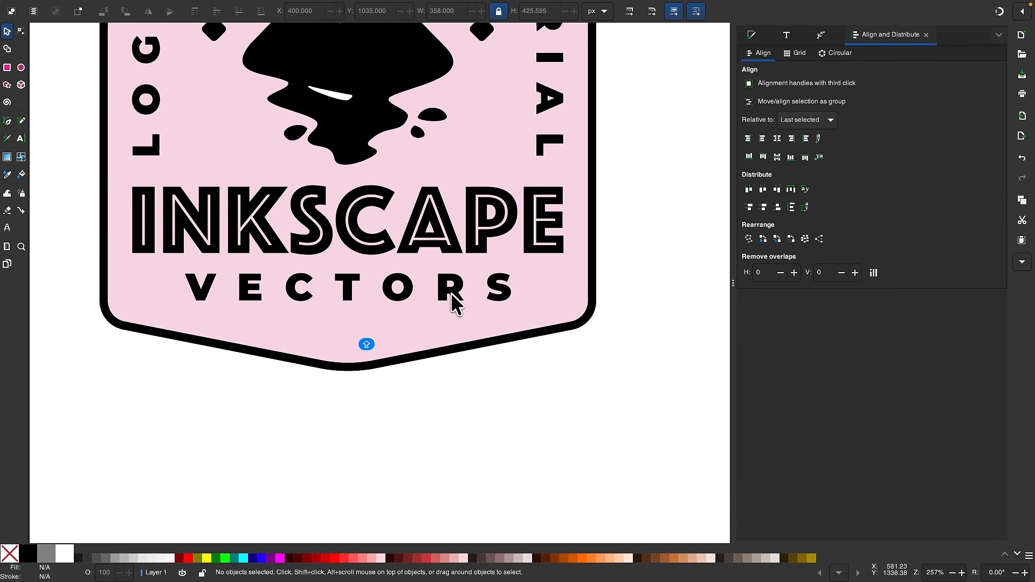
- Draw a small upright five-pointed star on the blank canvas below the badge, with black fill and no stroke
left_click(7, 84)
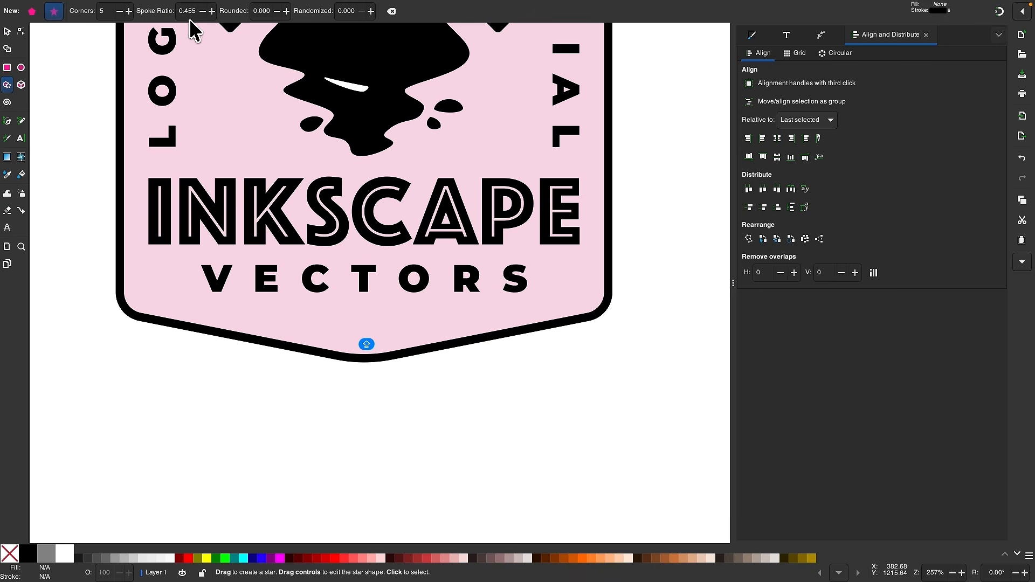
scroll(203, 399, "down", 2)
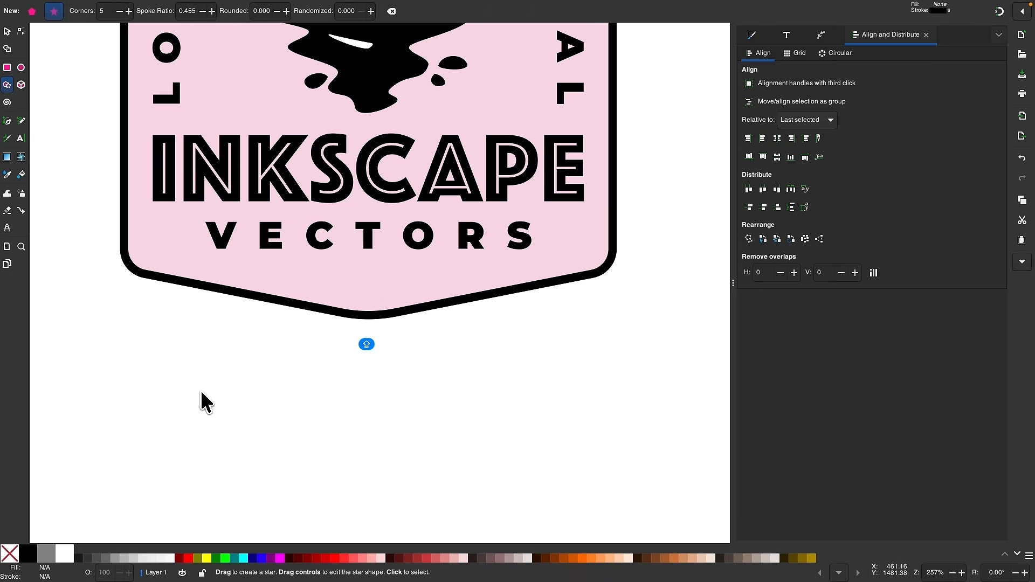
left_click_drag(239, 434, 237, 408)
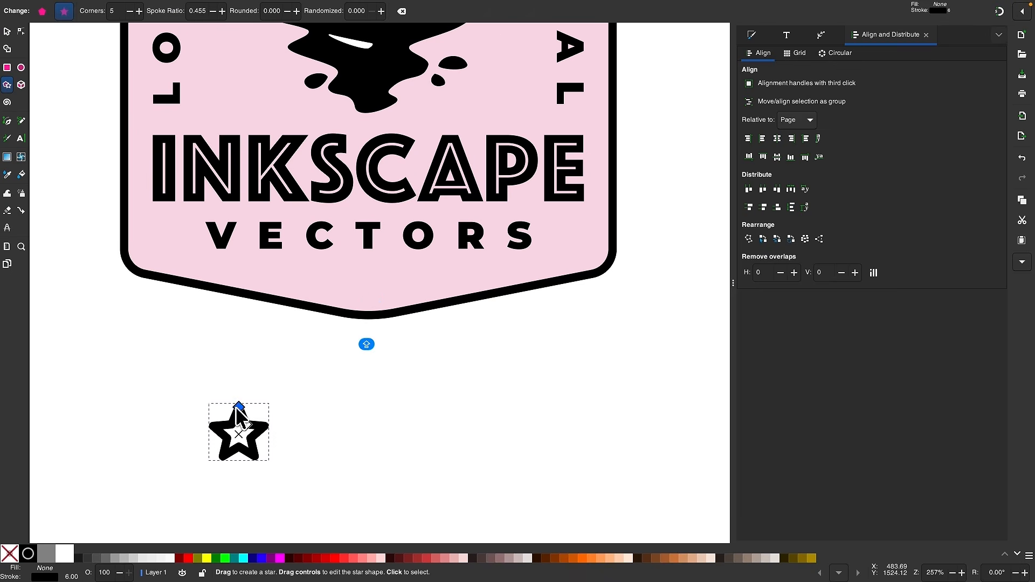
left_click(24, 553)
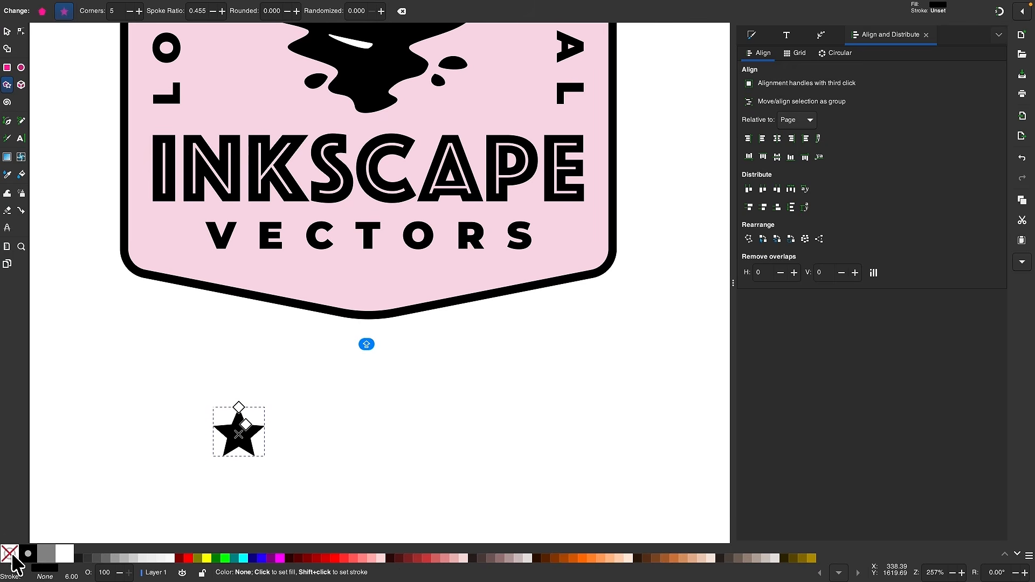
left_click(11, 556, "shift")
scroll(186, 455, "up", 2)
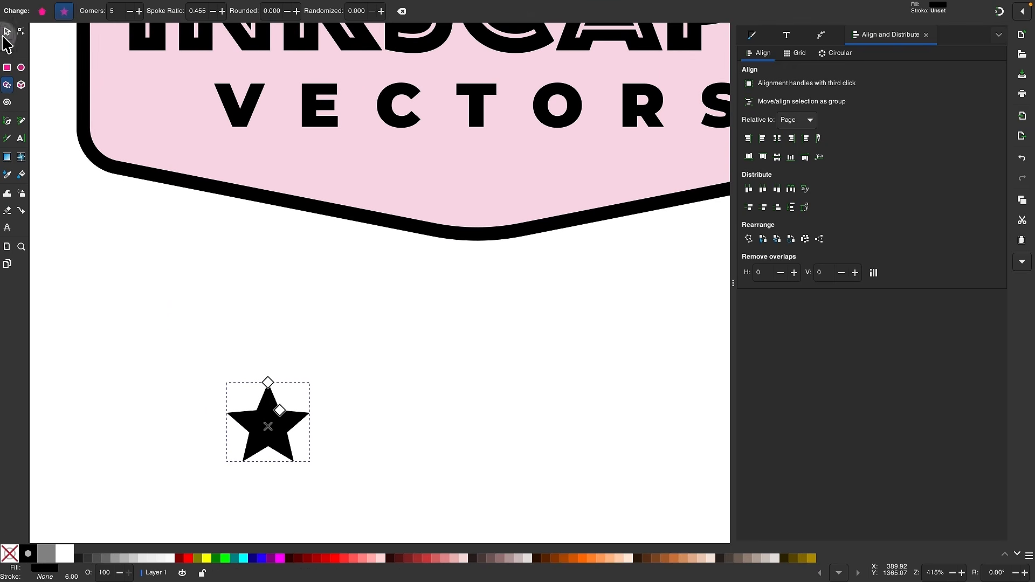
- Move the star into the badge beneath the VECTORS text and scale it down proportionally to fit the gap
left_click(7, 31)
left_click_drag(281, 434, 507, 168)
scroll(506, 167, "up", 4)
left_click_drag(511, 221, 457, 266)
scroll(456, 266, "up", 5)
scroll(456, 266, "right", 3)
- Centre the star horizontally on the badge, aligned relative to the badge outline
left_click(466, 398, "shift")
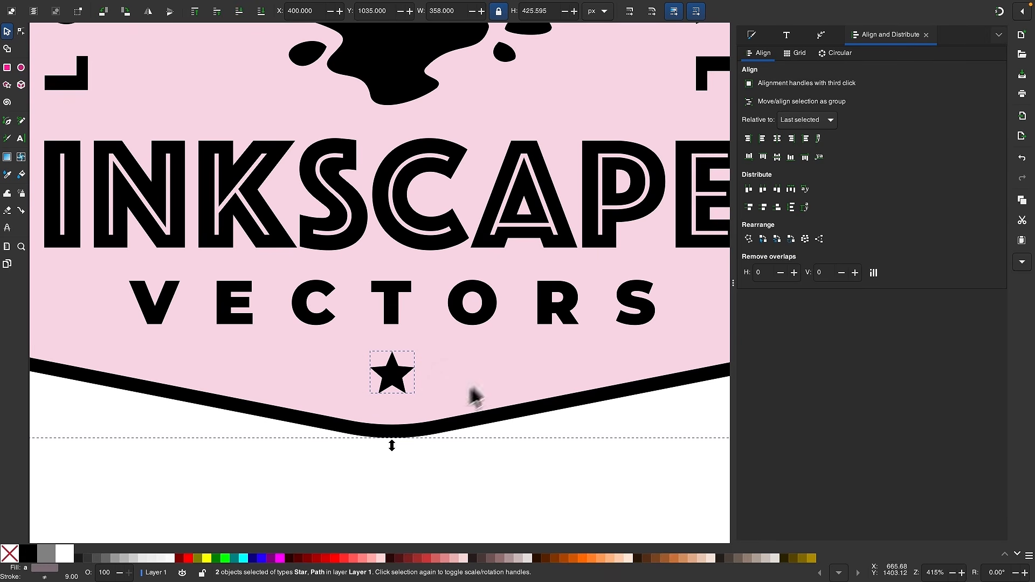
scroll(468, 354, "down", 3)
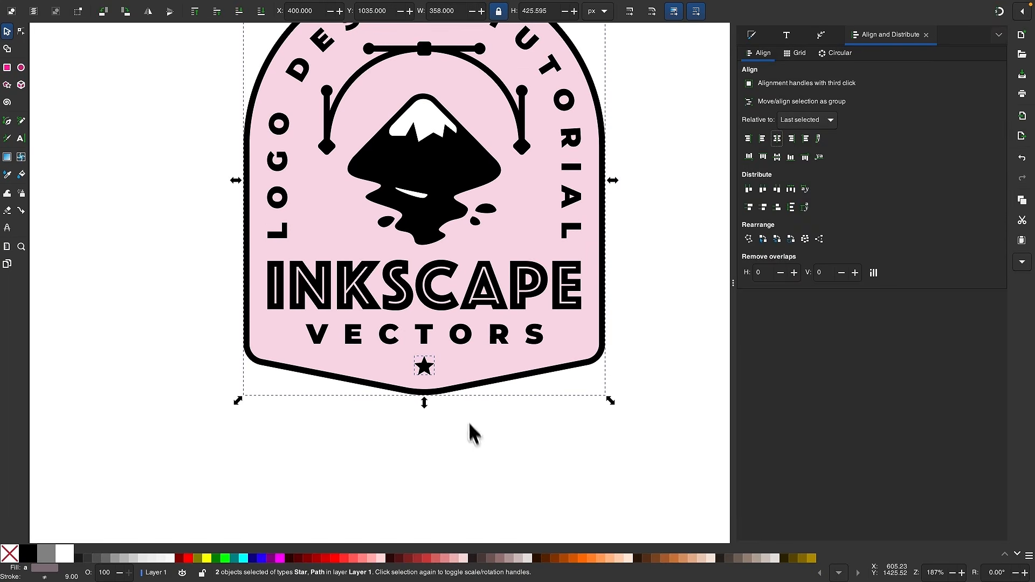
left_click(475, 444)
- Examine the white highlights of the mountain logo and the inner lines of the INKSCAPE lettering
scroll(474, 444, "up", 3)
scroll(464, 431, "up", 2)
scroll(439, 404, "up", 3)
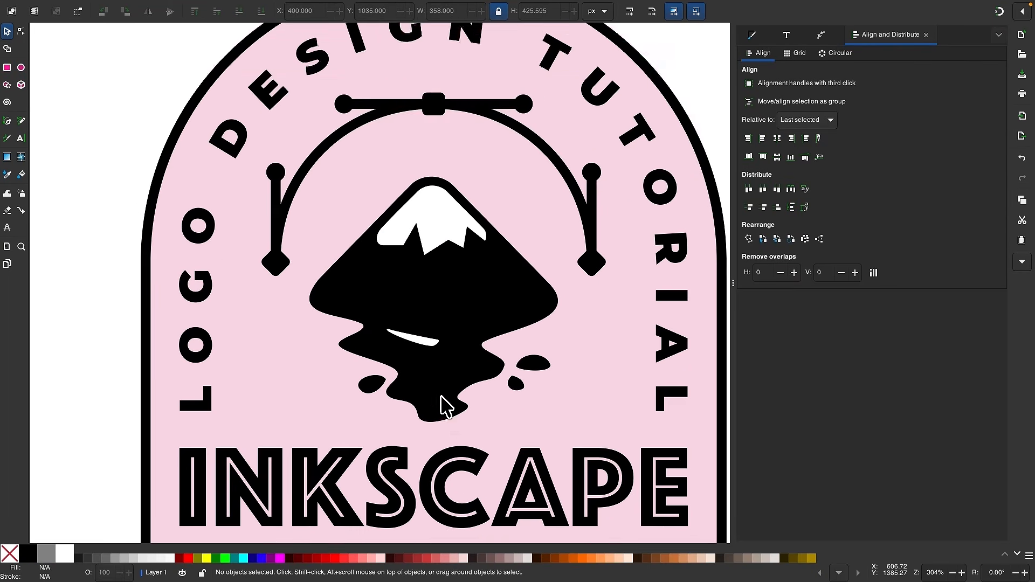
scroll(448, 345, "up", 2)
scroll(446, 321, "up", 1)
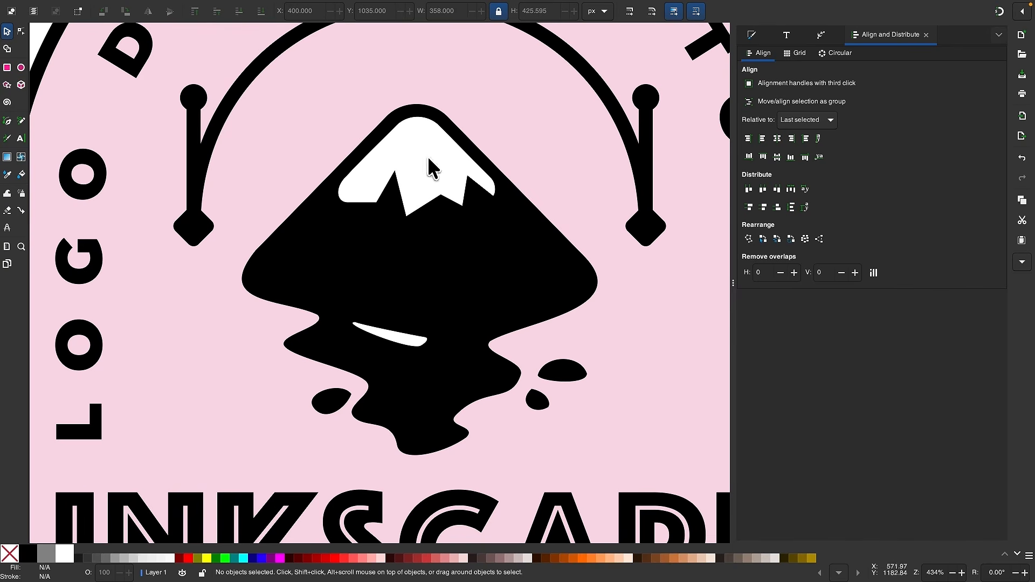
scroll(396, 190, "up", 1)
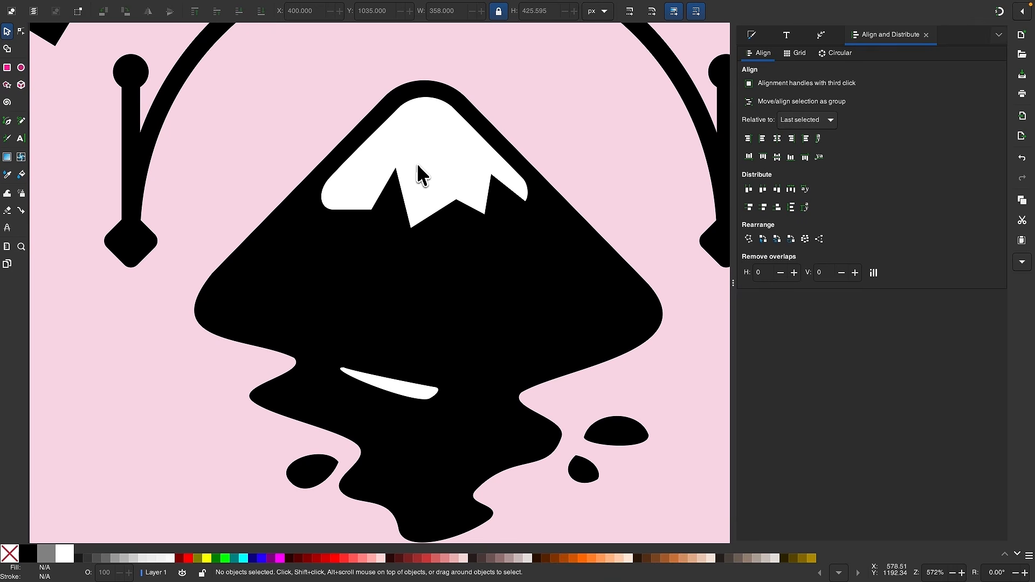
scroll(393, 221, "down", 8)
scroll(335, 212, "left", 5)
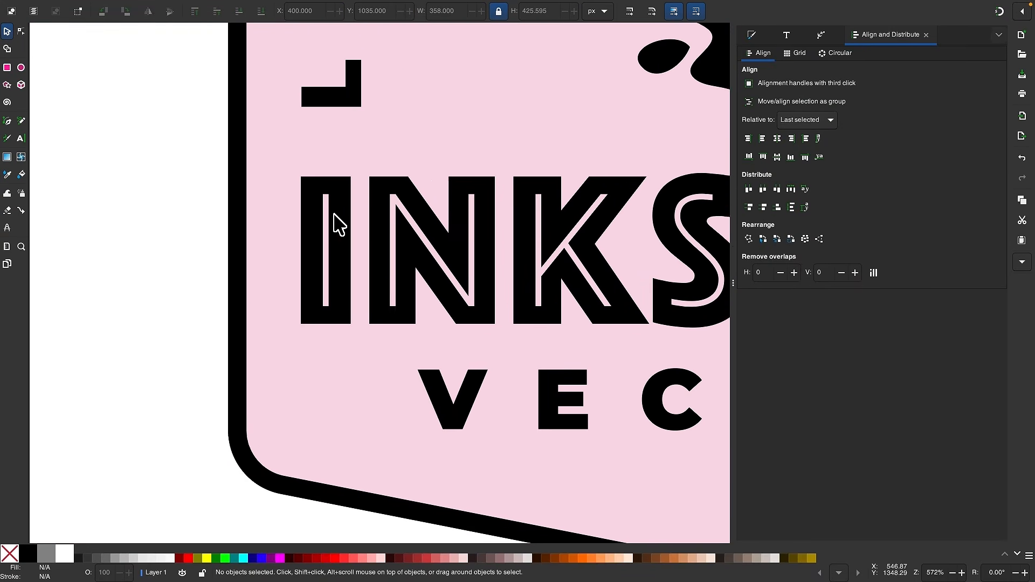
scroll(335, 221, "right", 4)
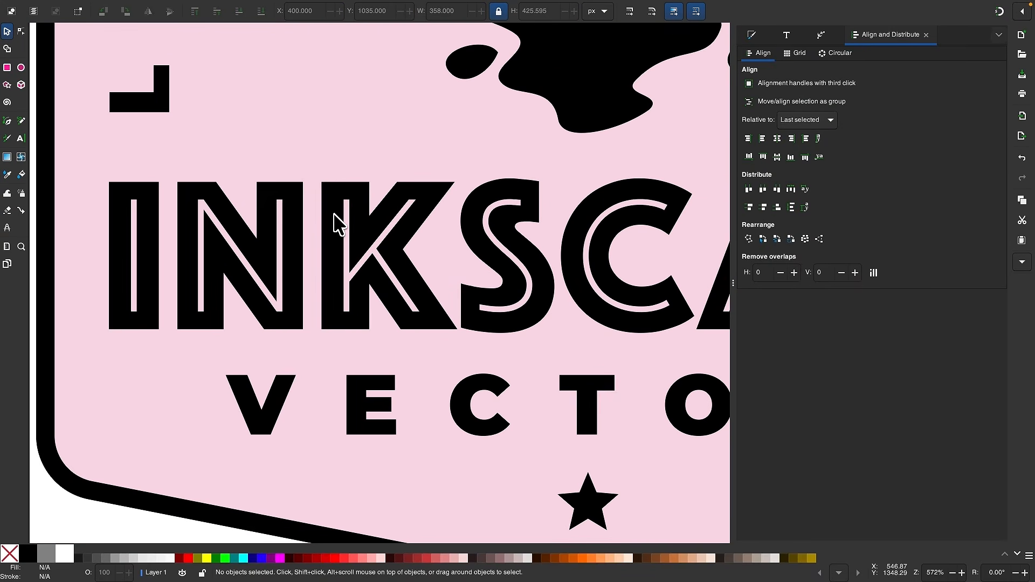
- Fill the inner lines of the letters I and N in INKSCAPE with white using the Paint Bucket
left_click(22, 176)
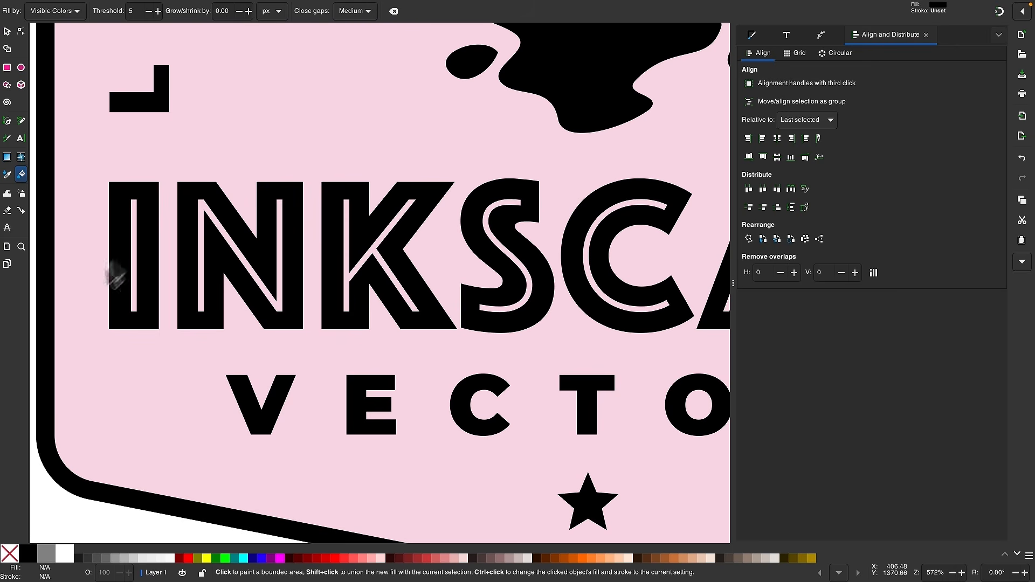
scroll(81, 302, "up", 4)
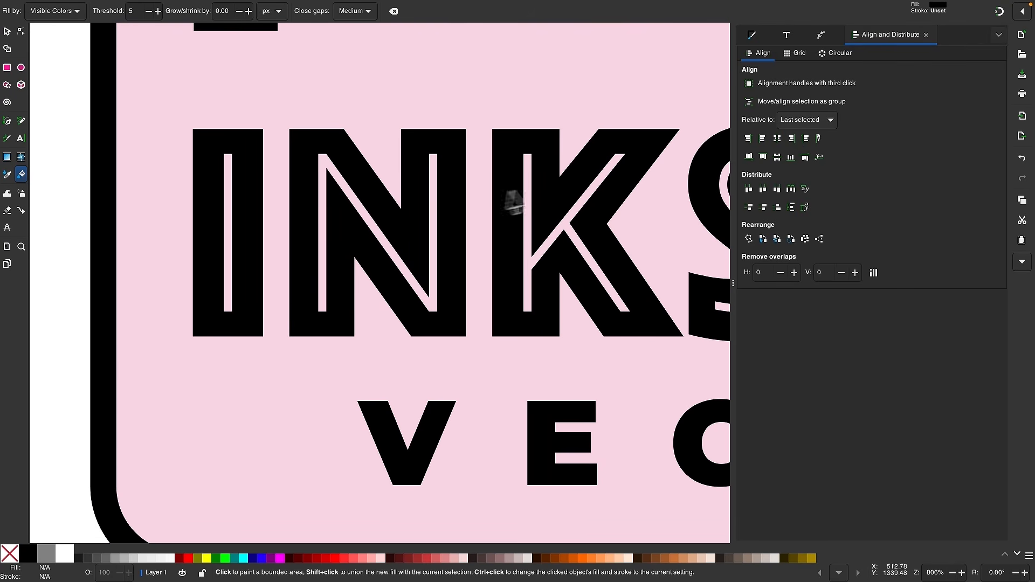
left_click(65, 553)
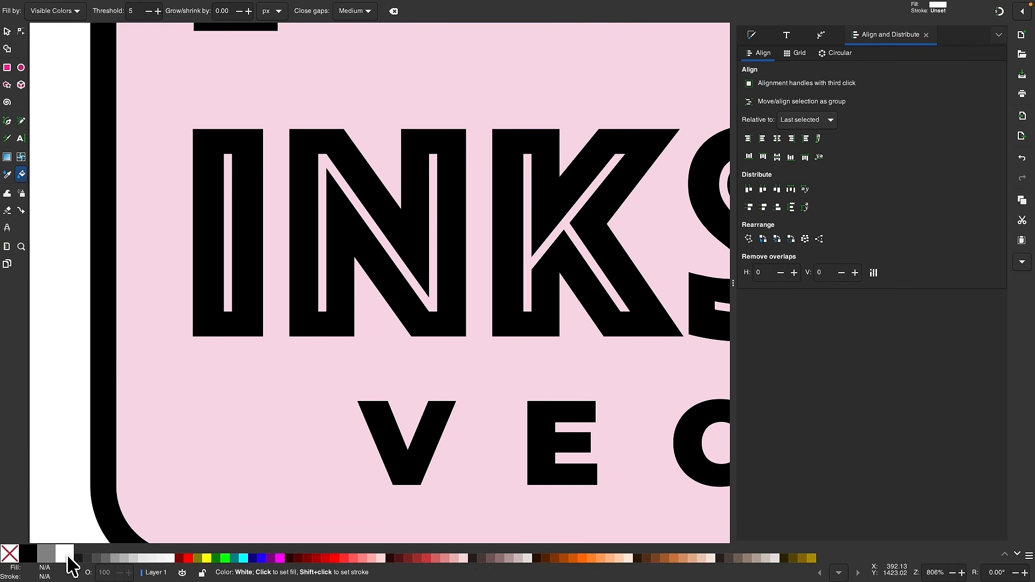
scroll(310, 135, "up", 3)
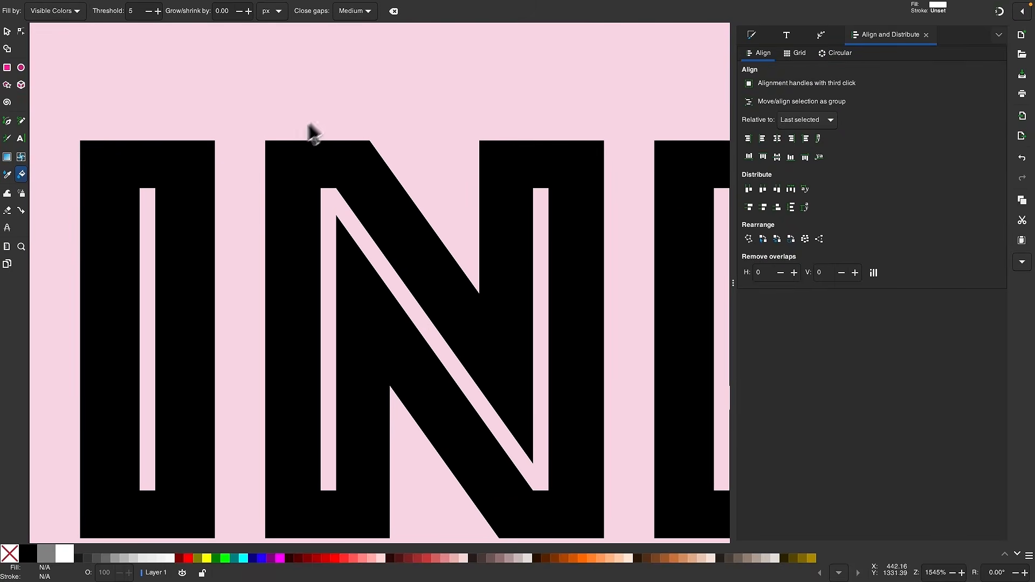
left_click(146, 229)
left_click(328, 205)
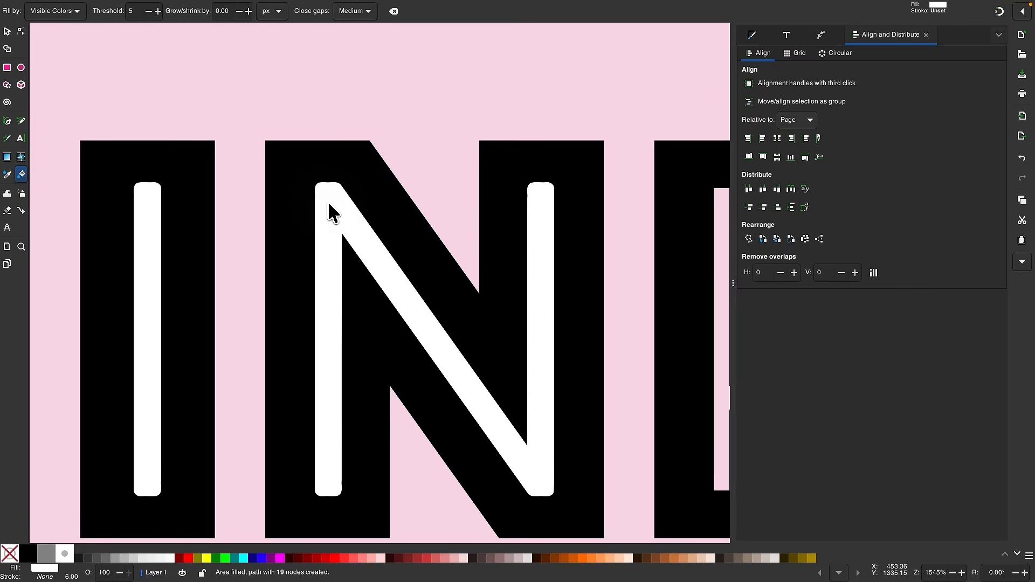
- Fill the inner lines of the letters K, S and C in INKSCAPE with white
scroll(397, 301, "right", 10)
scroll(397, 300, "down", 4)
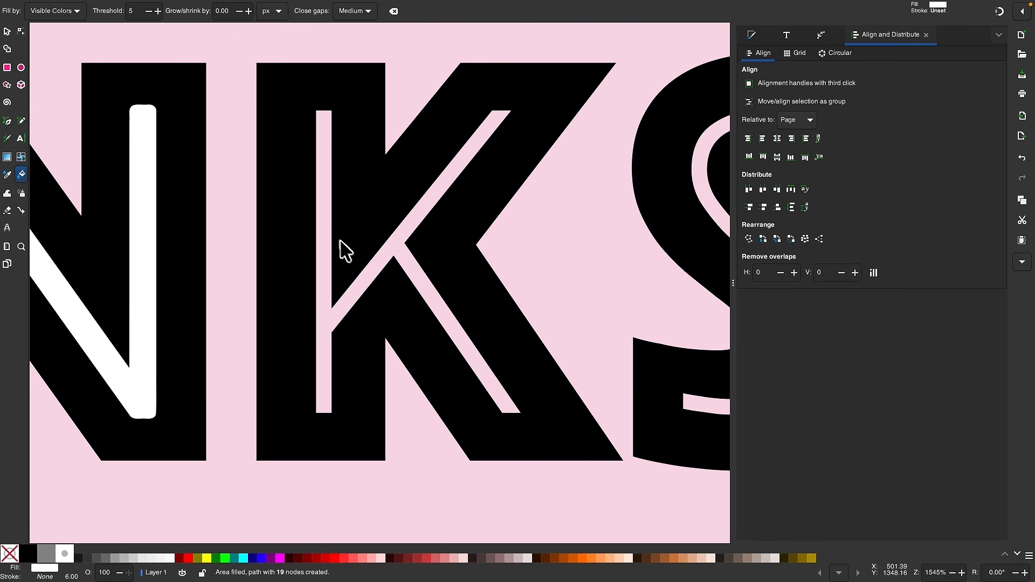
left_click(321, 225)
scroll(428, 300, "right", 8)
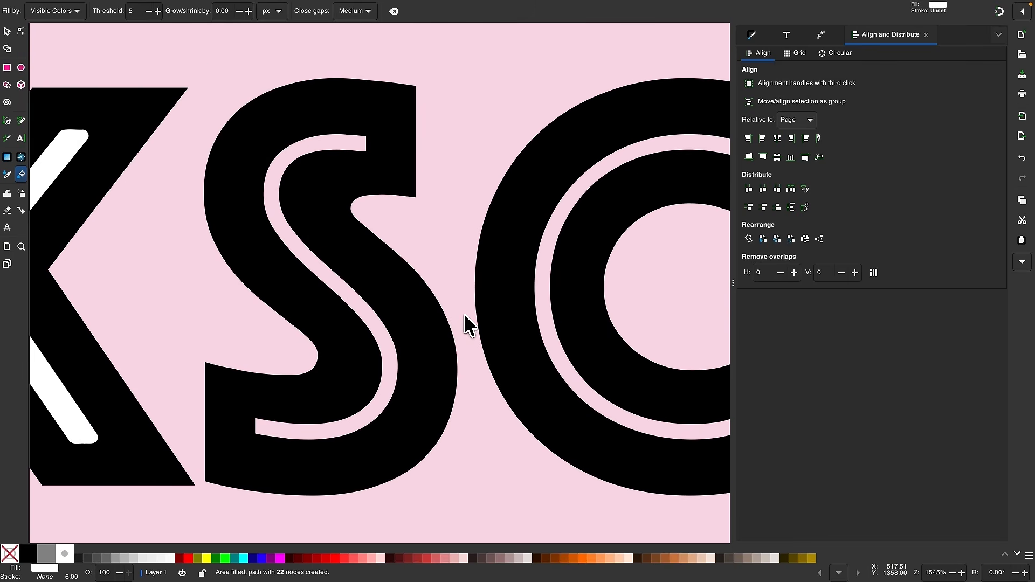
left_click(268, 185)
scroll(388, 297, "right", 8)
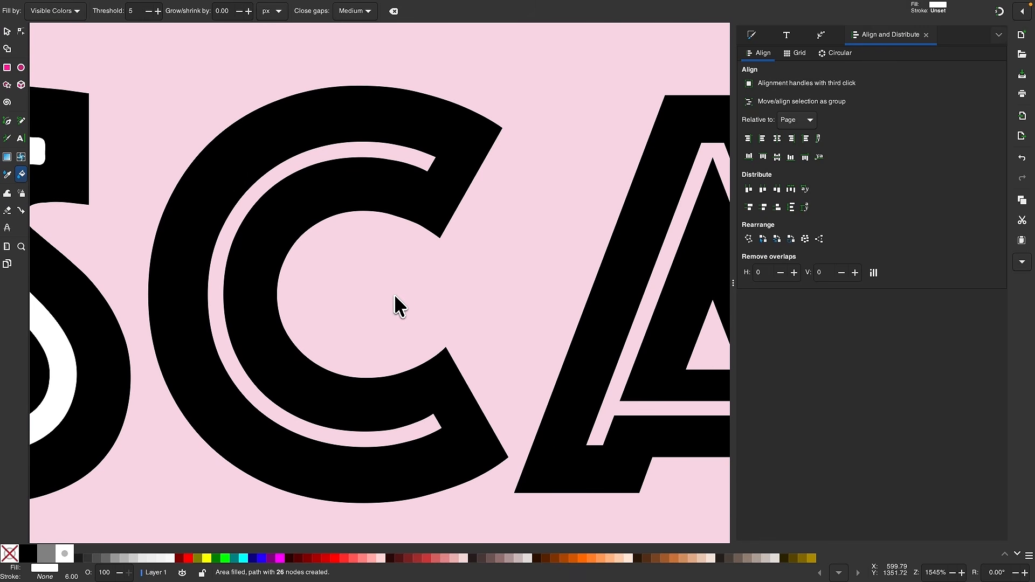
left_click(345, 152)
- Fill the inner lines of the letters A, P and E in INKSCAPE with white
scroll(439, 189, "right", 8)
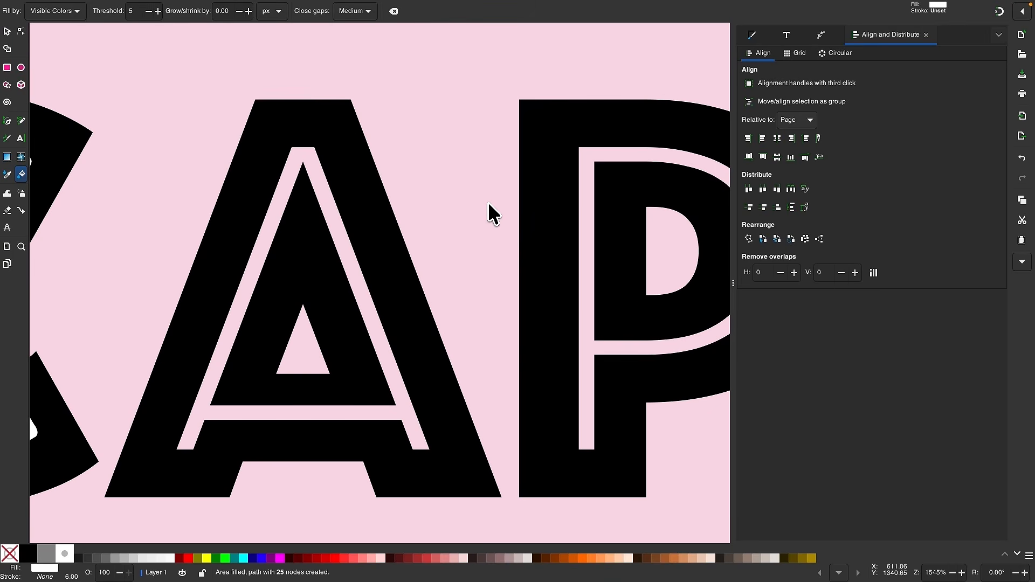
left_click(305, 152)
scroll(432, 214, "right", 8)
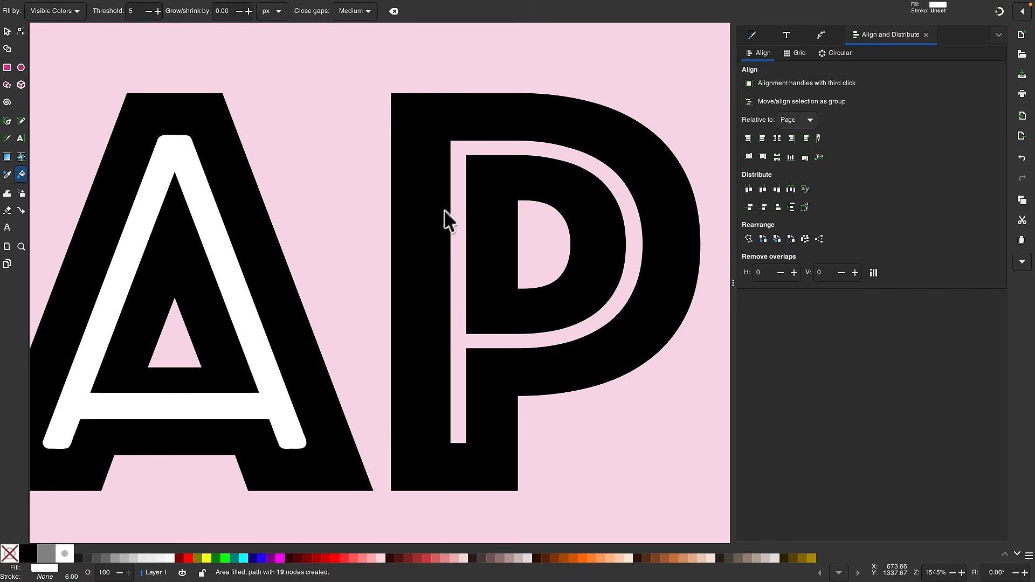
left_click(454, 162)
scroll(456, 167, "right", 8)
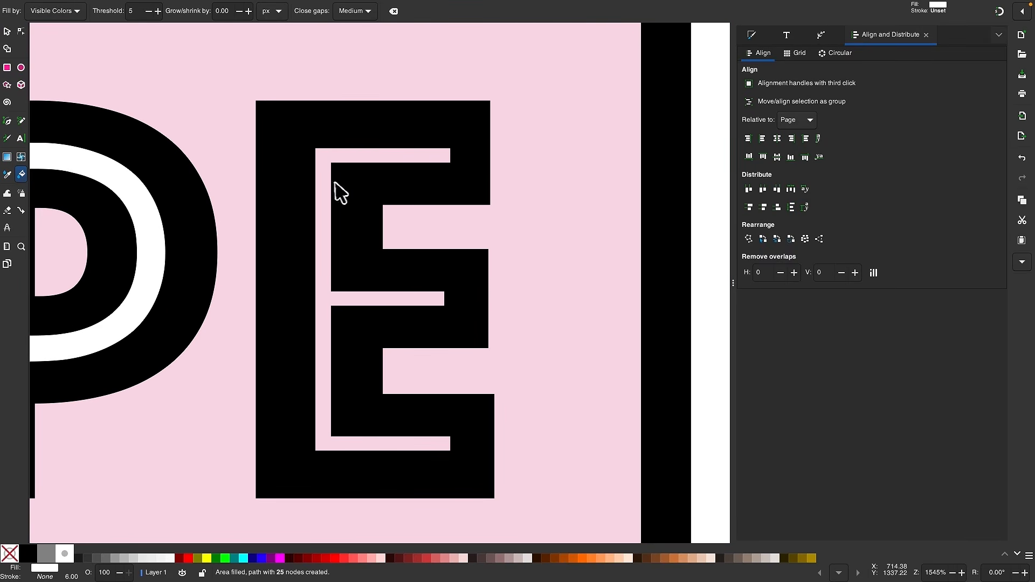
left_click(320, 175)
- Unite the eight white letter inlays into one path and lower it behind the black INKSCAPE lettering
scroll(320, 174, "down", 6)
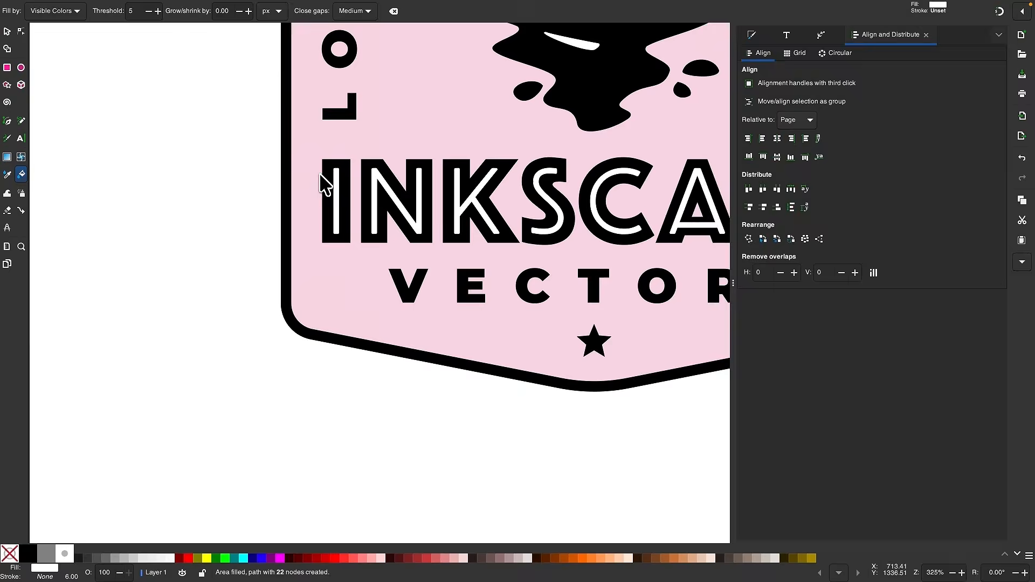
scroll(320, 175, "down", 2)
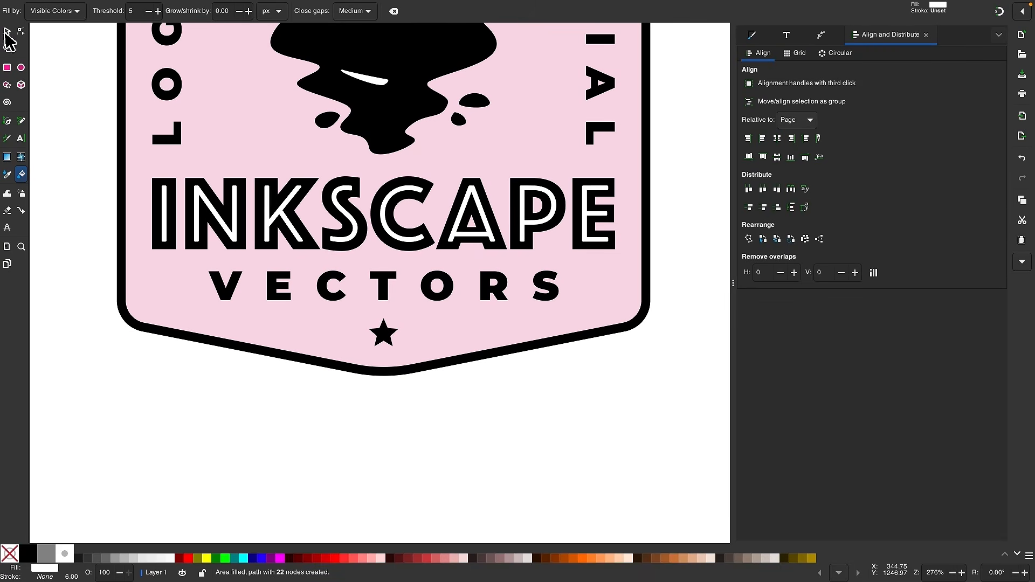
left_click(6, 32)
left_click(164, 210)
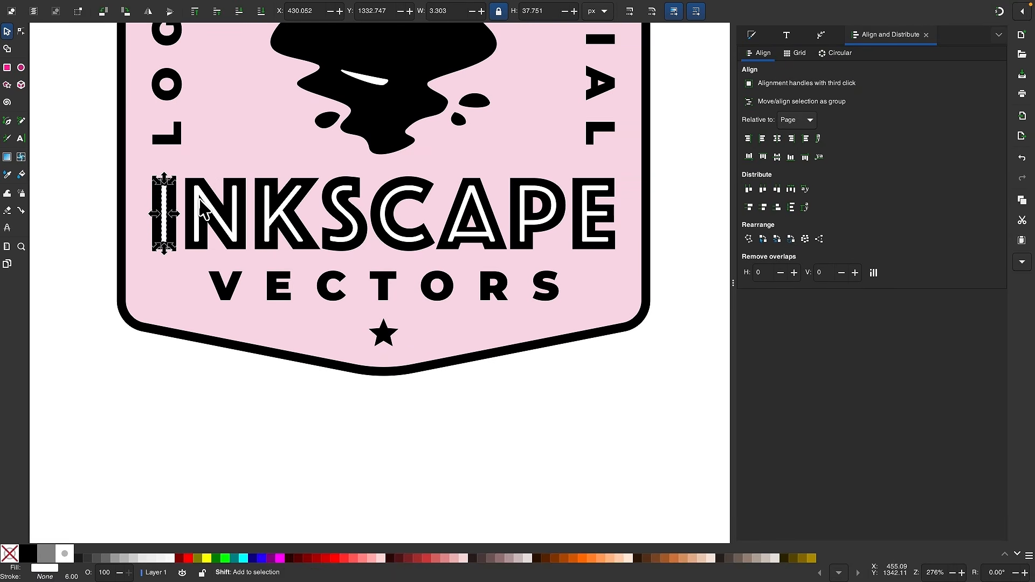
left_click(203, 210, "shift")
left_click(294, 207, "shift")
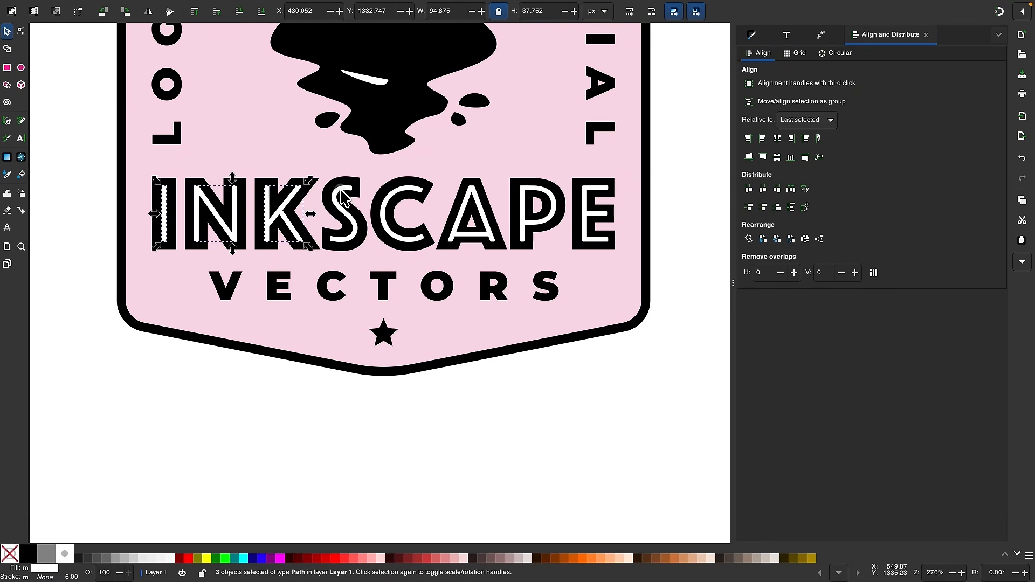
left_click(341, 191, "shift")
left_click(404, 189, "shift")
left_click(475, 201, "shift")
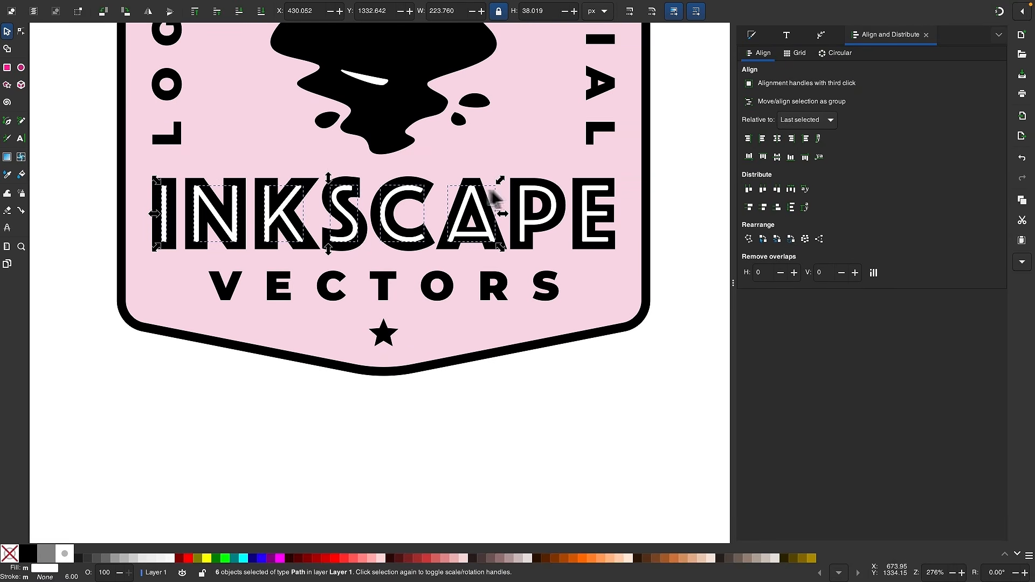
left_click(547, 188, "shift")
left_click(593, 189, "shift")
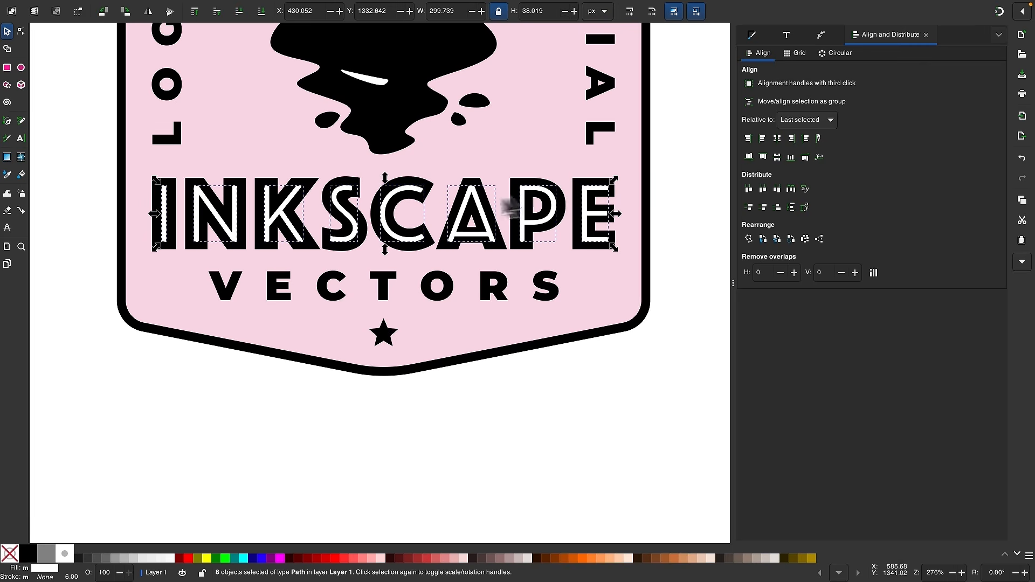
left_click(214, 8)
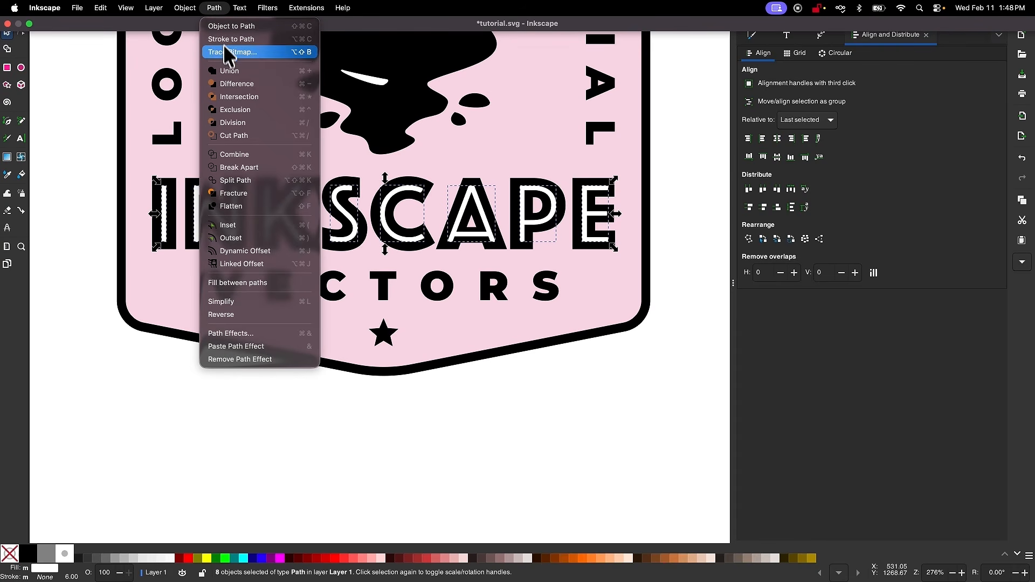
left_click(229, 70)
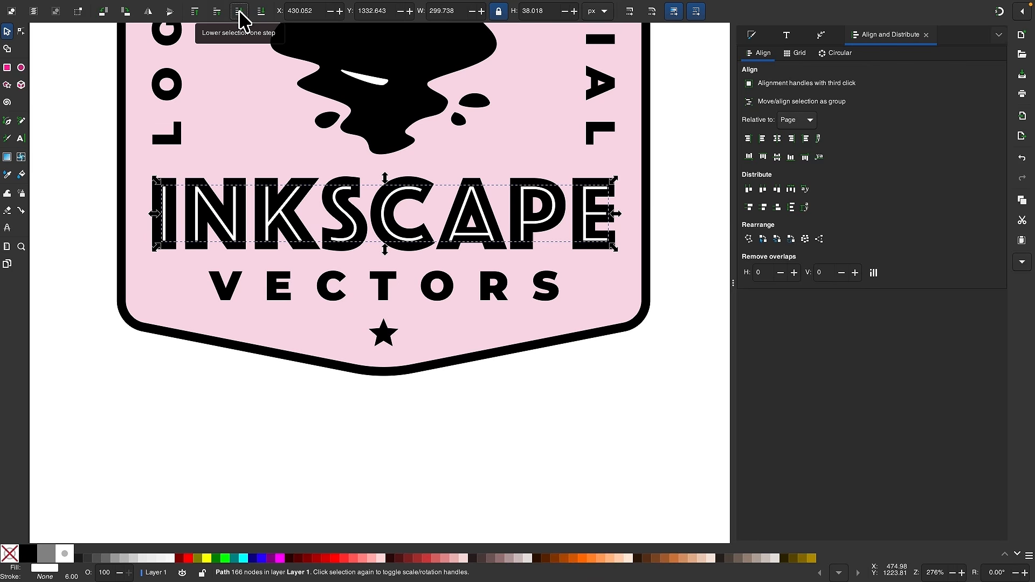
scroll(426, 254, "down", 3)
scroll(555, 266, "up", 3)
left_click(564, 268)
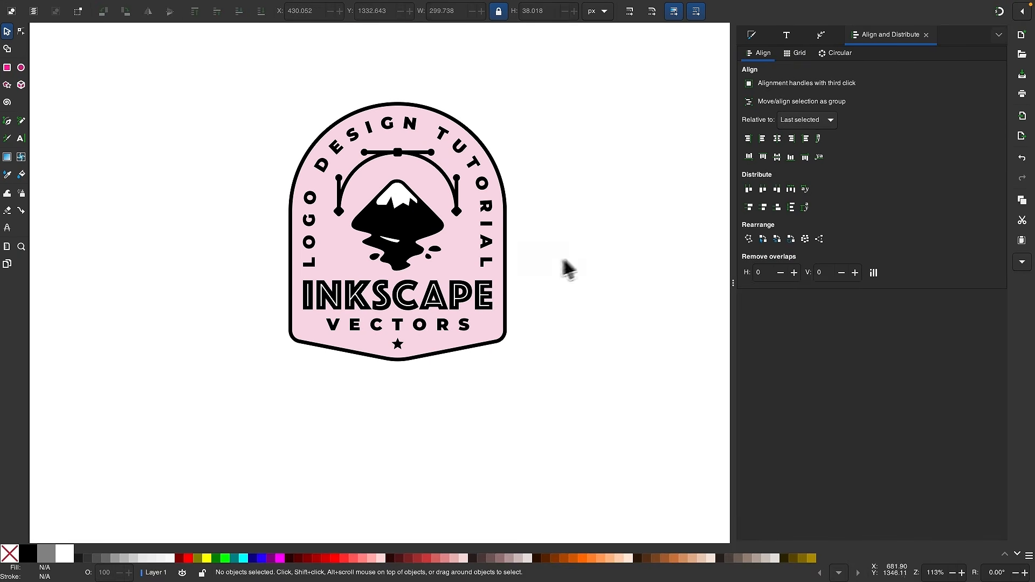
- Duplicate the VECTORS text and place the copy on the blank canvas below the badge's lower right edge
scroll(397, 312, "up", 2)
scroll(396, 307, "up", 1)
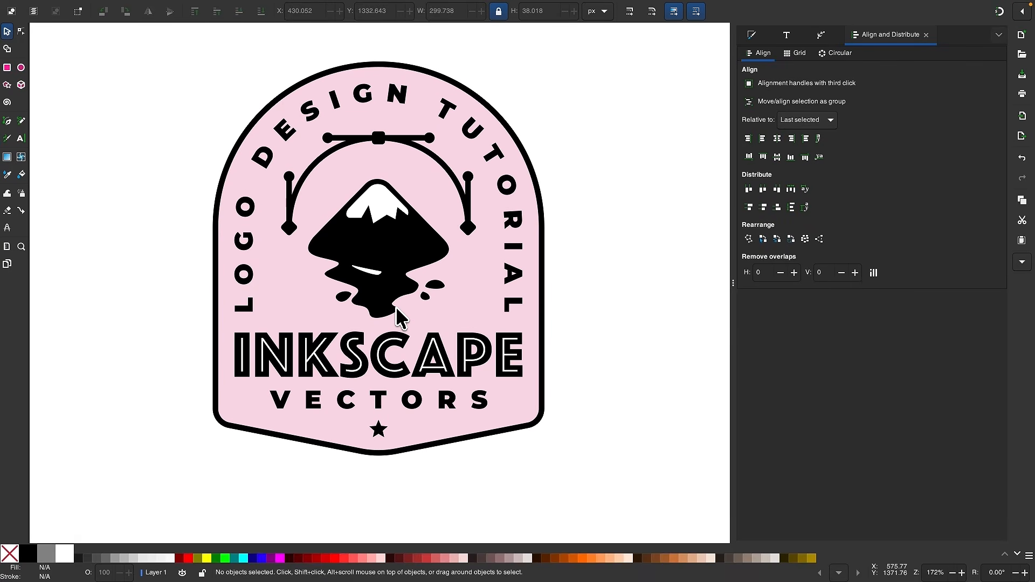
scroll(359, 365, "up", 1)
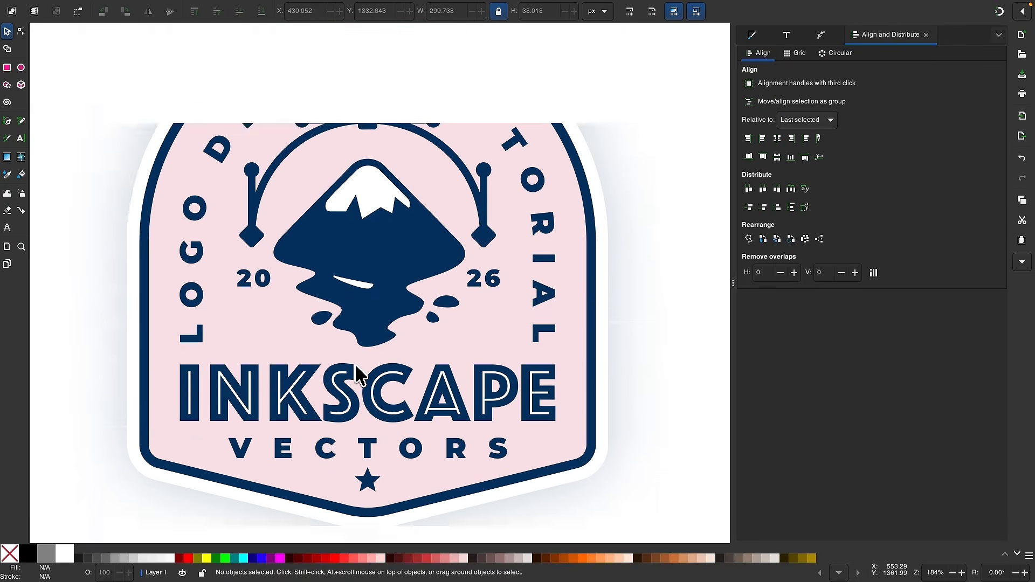
scroll(286, 378, "up", 1)
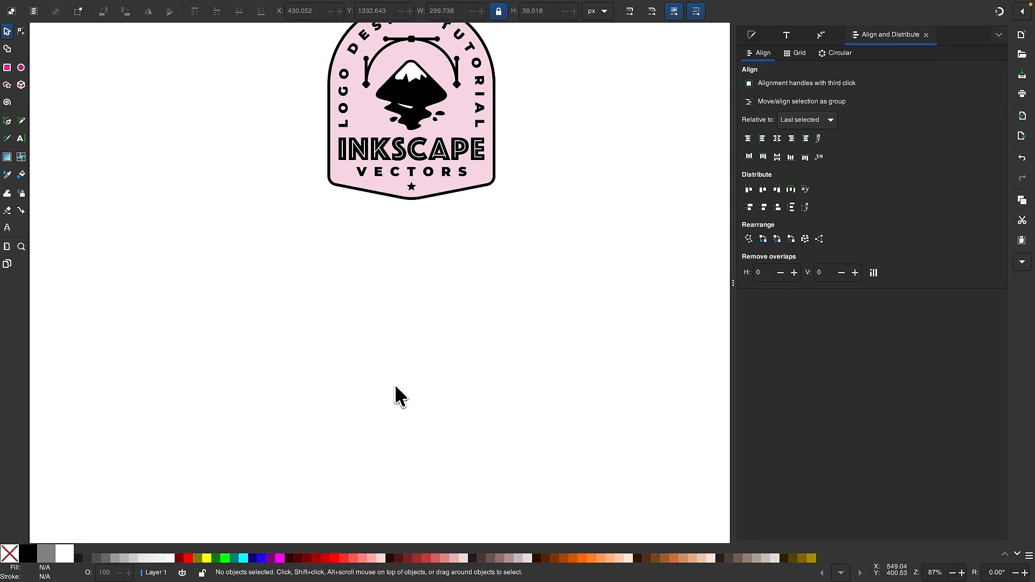
scroll(604, 199, "up", 2)
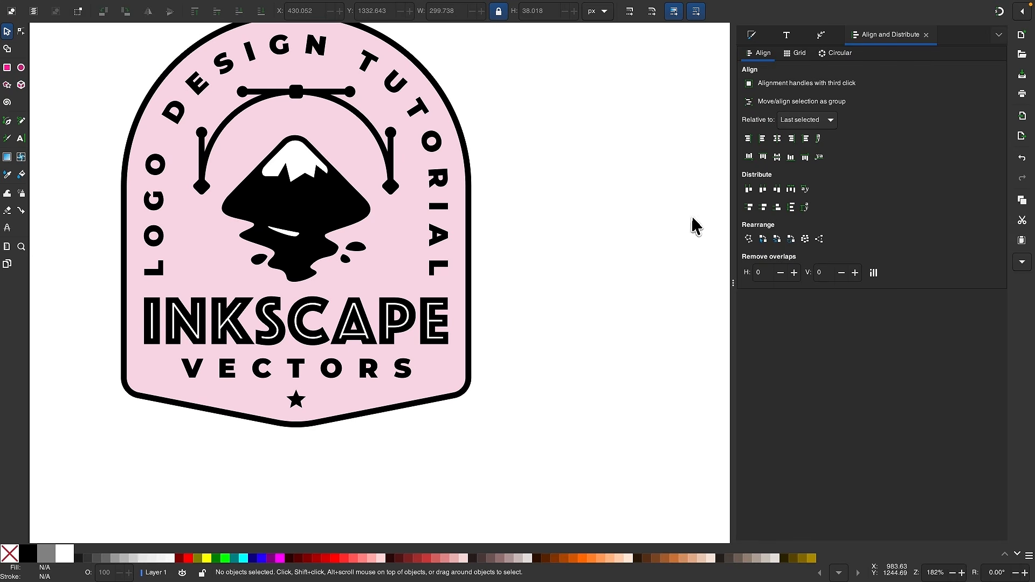
scroll(531, 261, "left", 2)
left_click(442, 360)
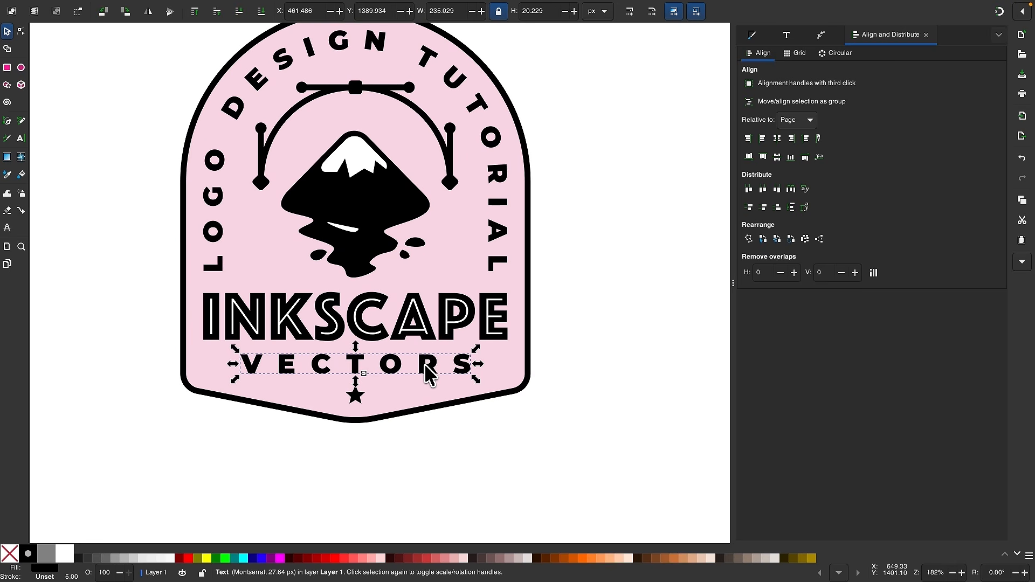
key("ctrl+d")
left_click_drag(430, 372, 587, 437)
scroll(587, 436, "down", 1)
scroll(587, 437, "left", 1)
- Reduce the letter spacing of the copied VECTORS text to 3.36 px
key("t")
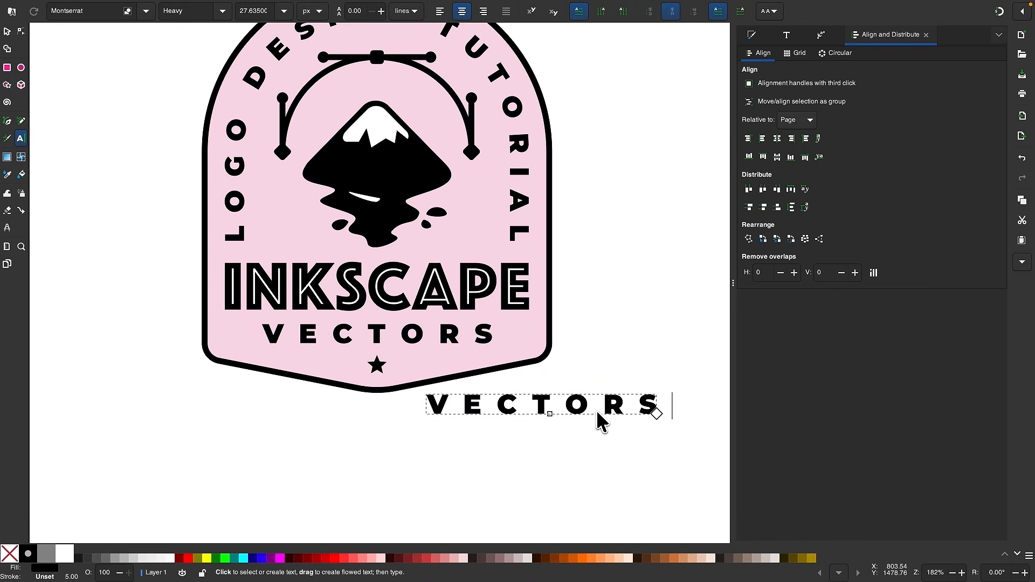
left_click(600, 411)
left_click(779, 12)
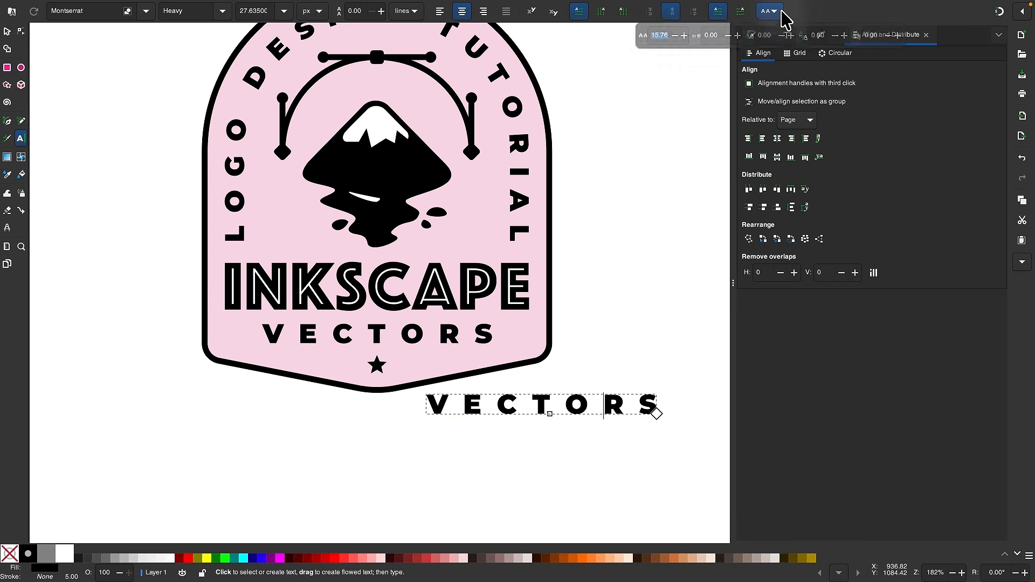
left_click(675, 40)
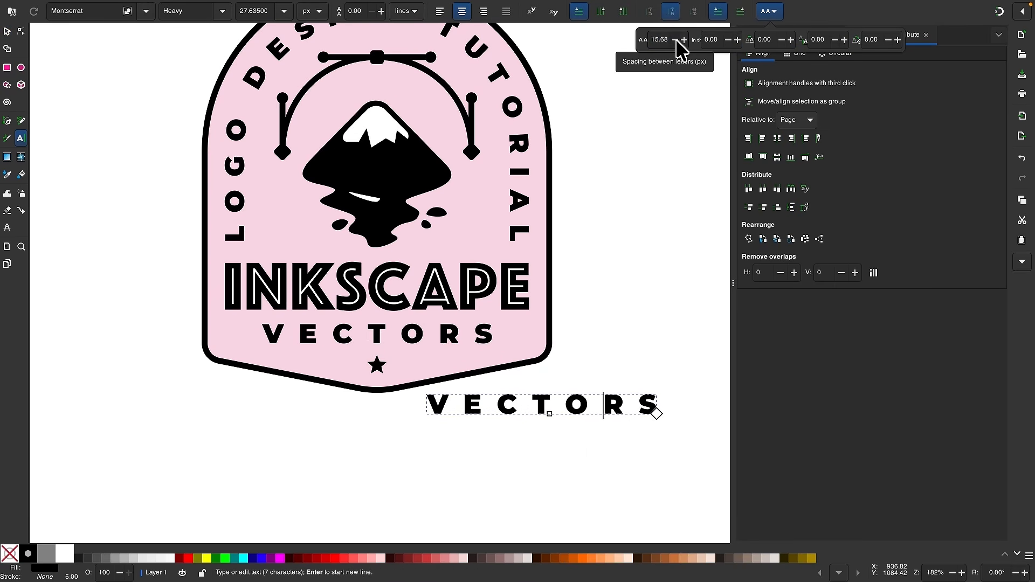
left_click_drag(676, 40, 675, 42)
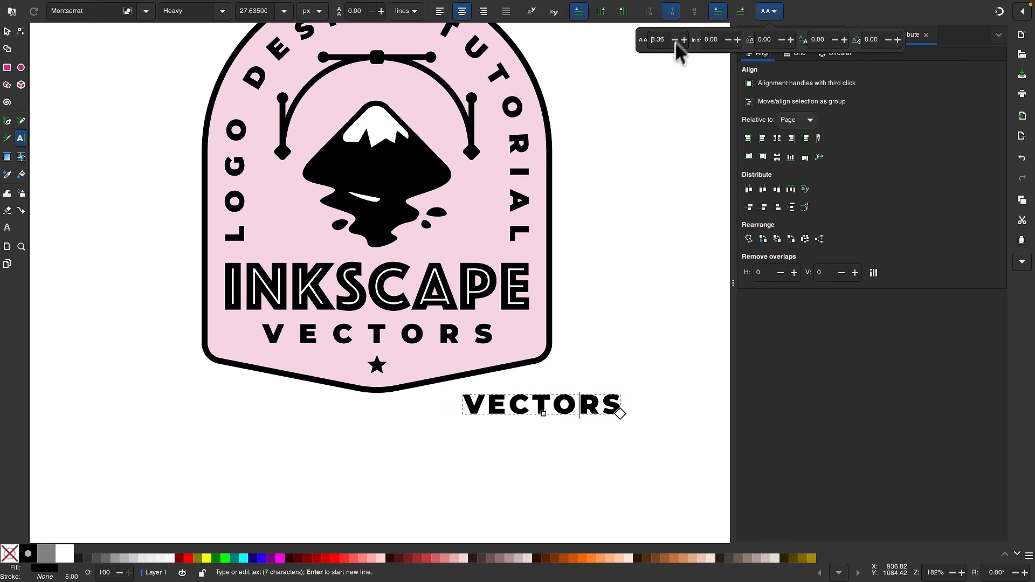
- Replace the wording of the copied VECTORS text with "20"
left_click(566, 411)
double_click(569, 413)
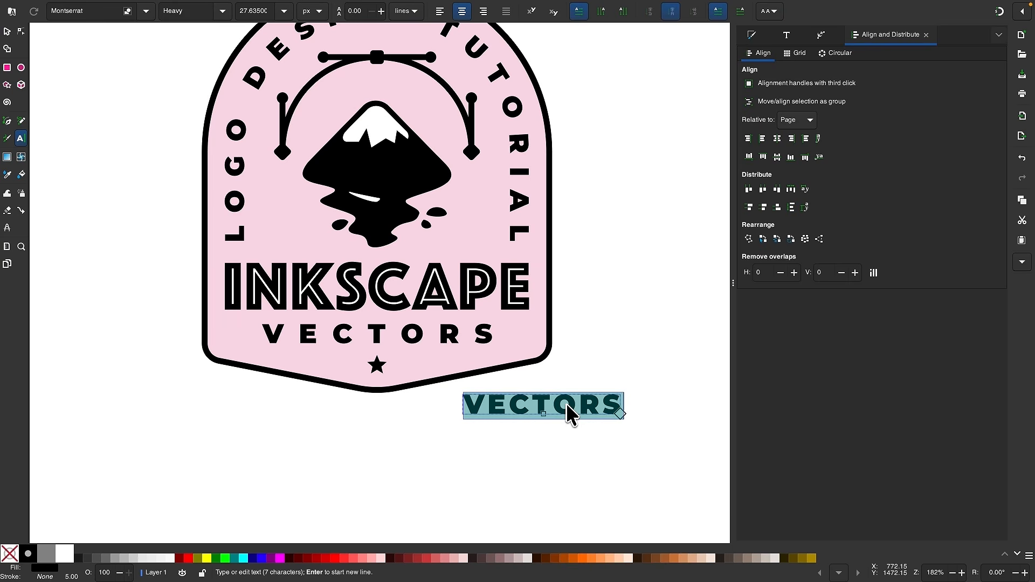
type("20")
left_click(7, 31)
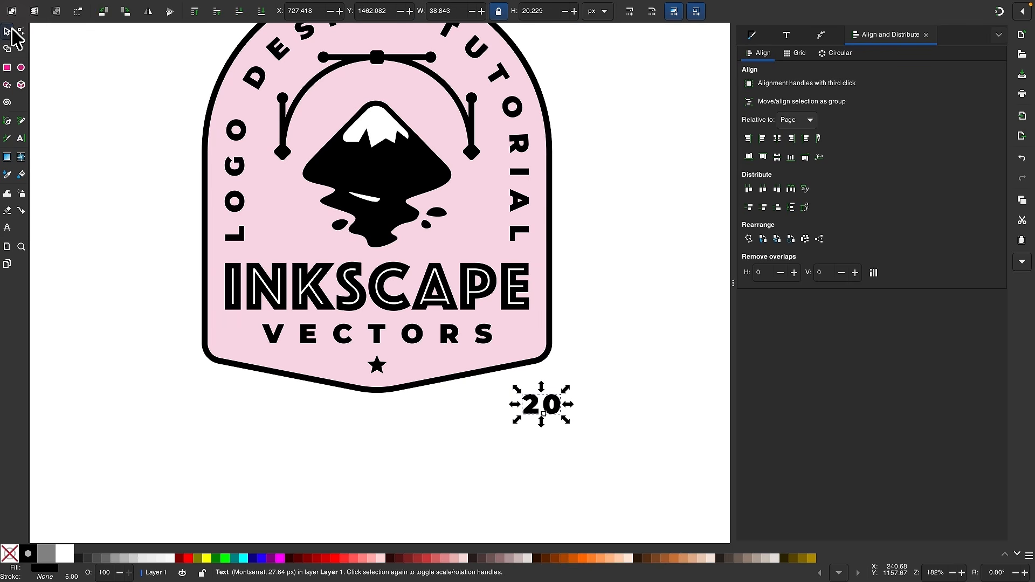
- Move the 20 beneath the arc's left handle beside the mountain and scale it down proportionally to about 27 px wide
left_click_drag(553, 415, 302, 202)
scroll(302, 201, "up", 2)
scroll(303, 193, "up", 2)
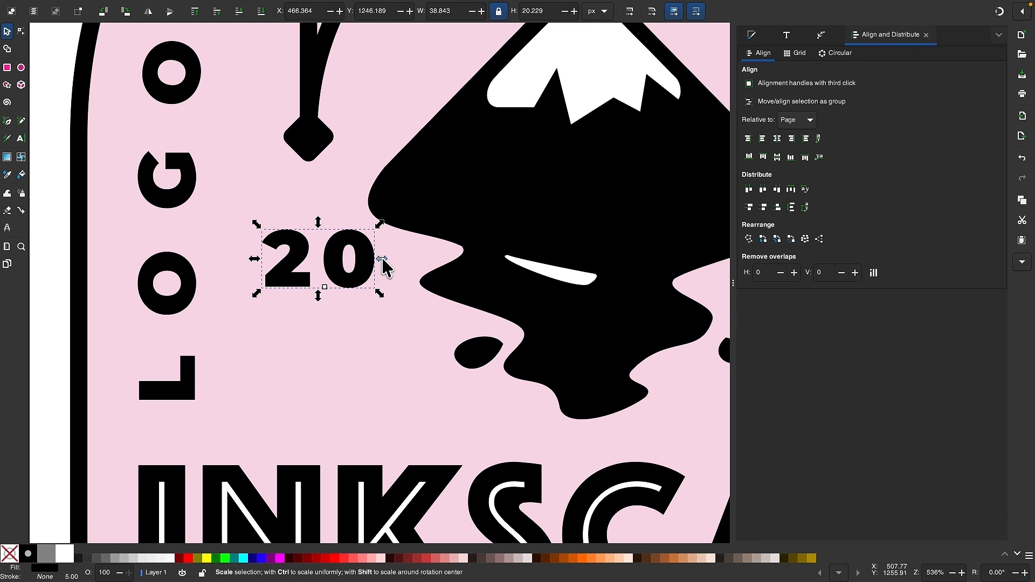
left_click_drag(383, 264, 341, 278)
left_click(365, 261)
- Duplicate the 20 and move the copy straight across to the mountain's other side, beneath the arc's right handle
scroll(341, 277, "down", 2)
scroll(341, 278, "right", 3)
scroll(340, 277, "down", 1)
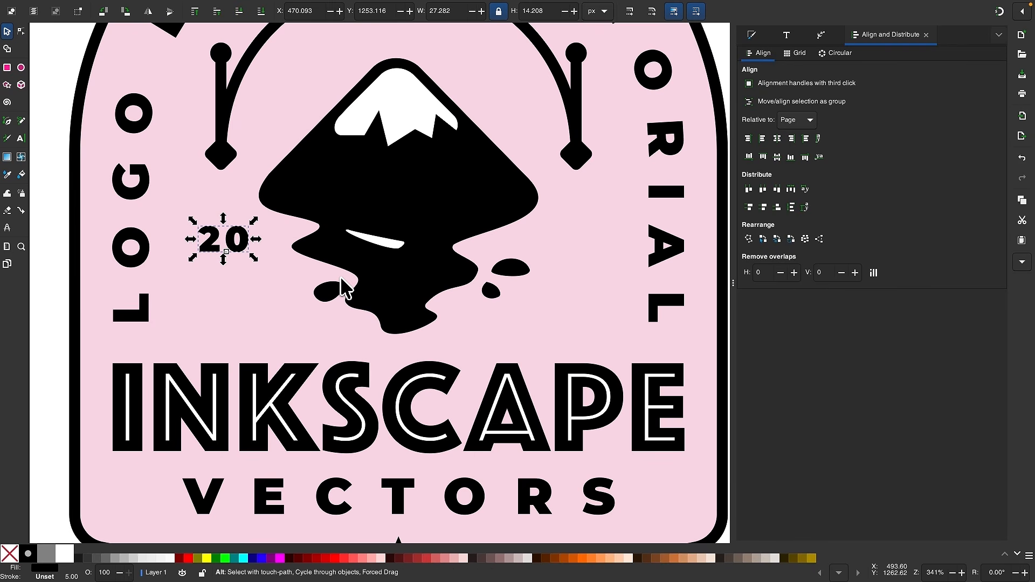
key("ctrl+d")
left_click_drag(232, 253, 591, 254)
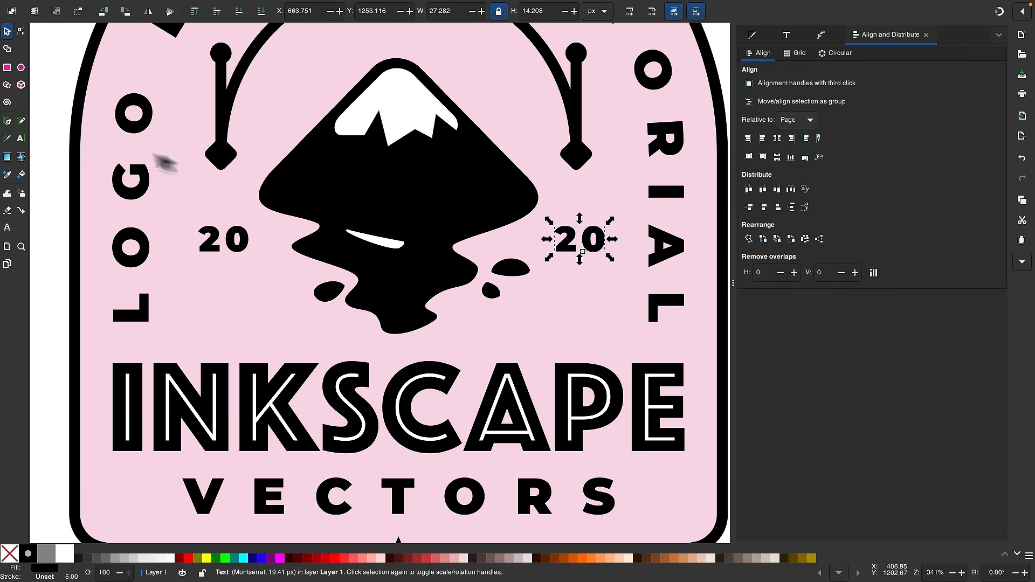
- Change the copied 20 to read "26" and nudge it slightly left beneath the arc's right handle
left_click(24, 143)
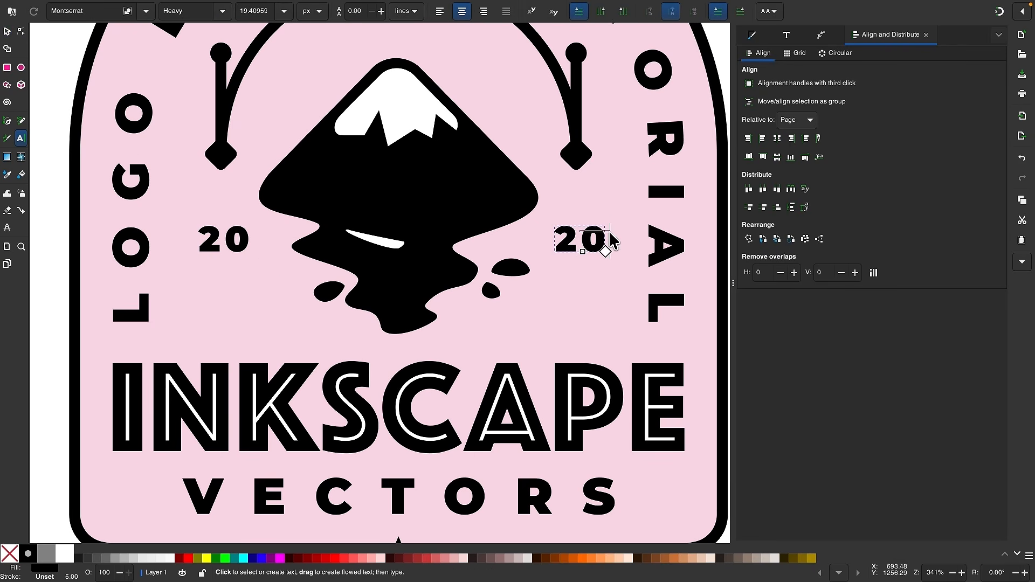
left_click_drag(597, 238, 610, 246)
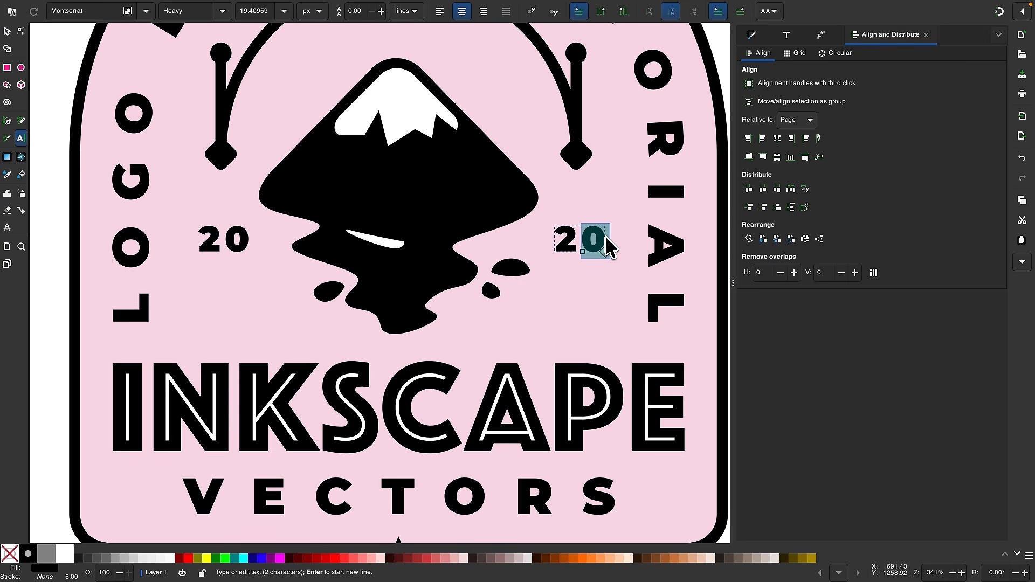
type("6")
left_click(8, 32)
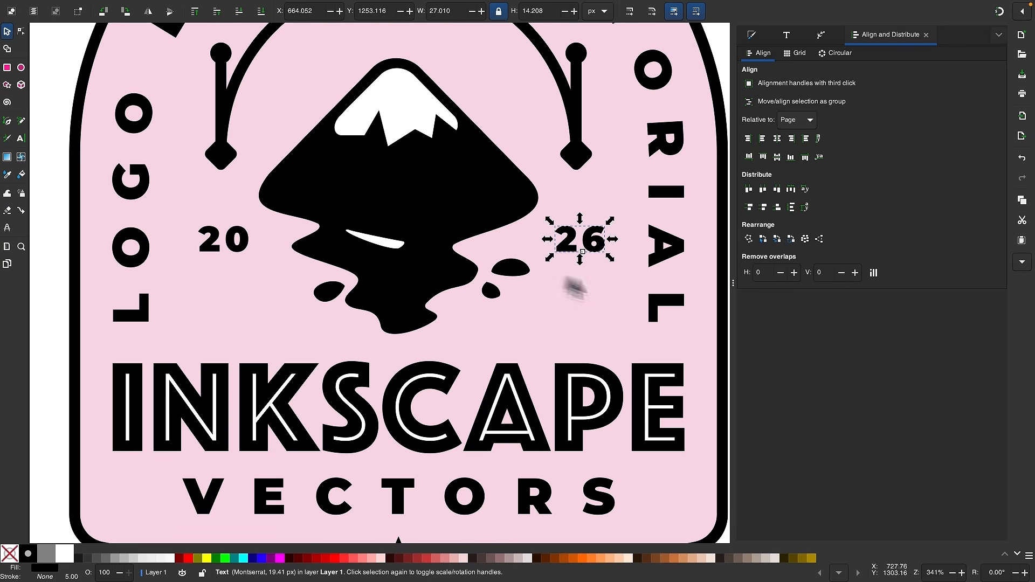
left_click_drag(596, 238, 593, 235)
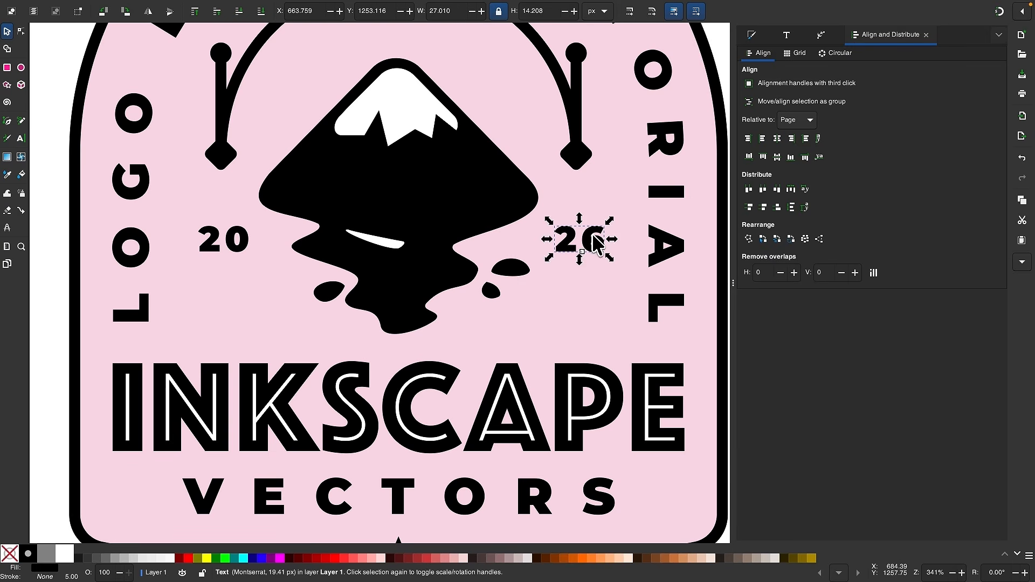
scroll(593, 236, "down", 2)
scroll(594, 236, "right", 4)
scroll(594, 236, "up", 1)
left_click(615, 234)
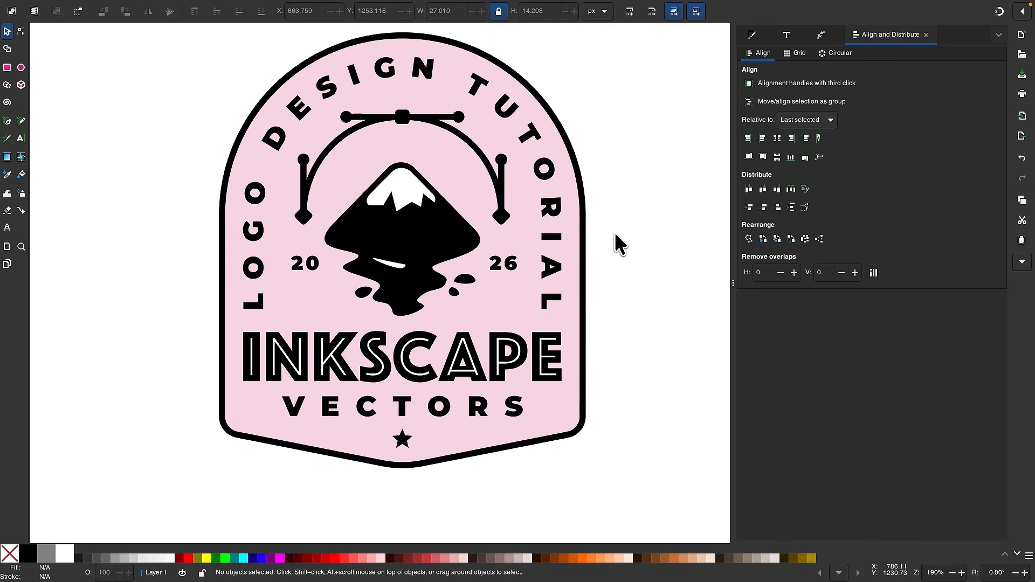
- Convert the pink badge's black stroke to a path and ungroup the result into separate fill and outline shapes
scroll(615, 234, "down", 2)
scroll(614, 234, "up", 1)
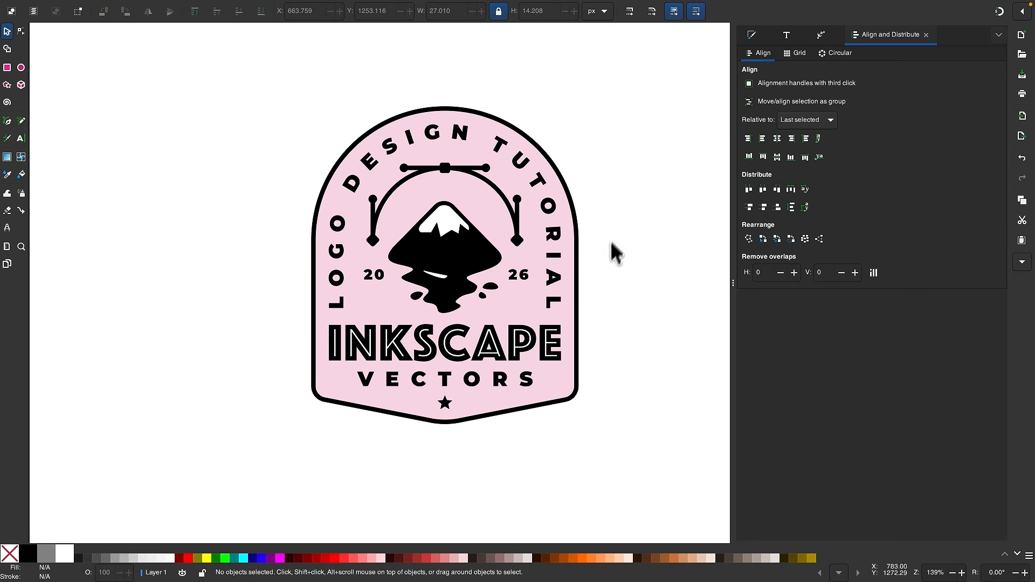
left_click(567, 303)
scroll(603, 358, "up", 1)
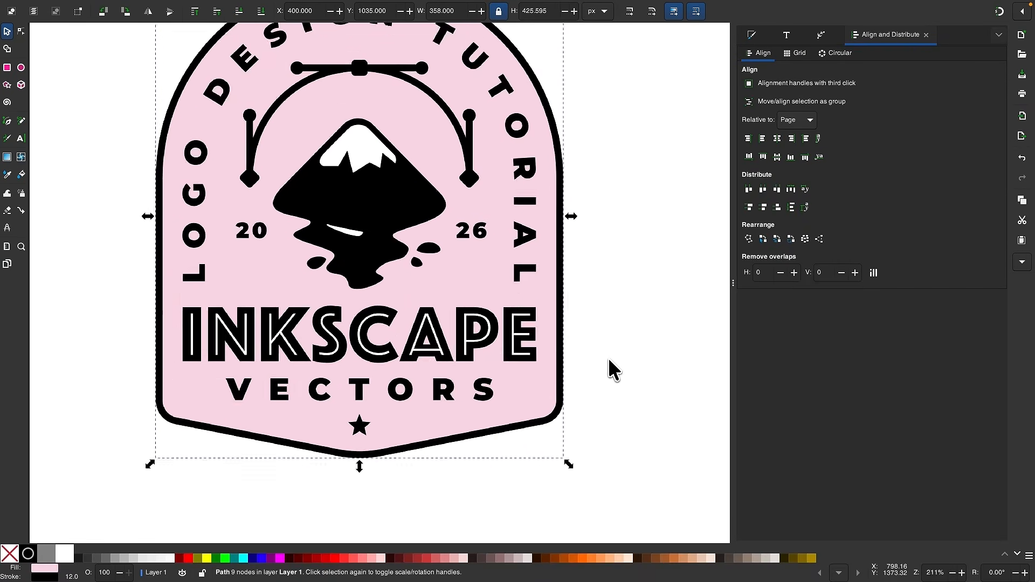
scroll(345, 461, "up", 2)
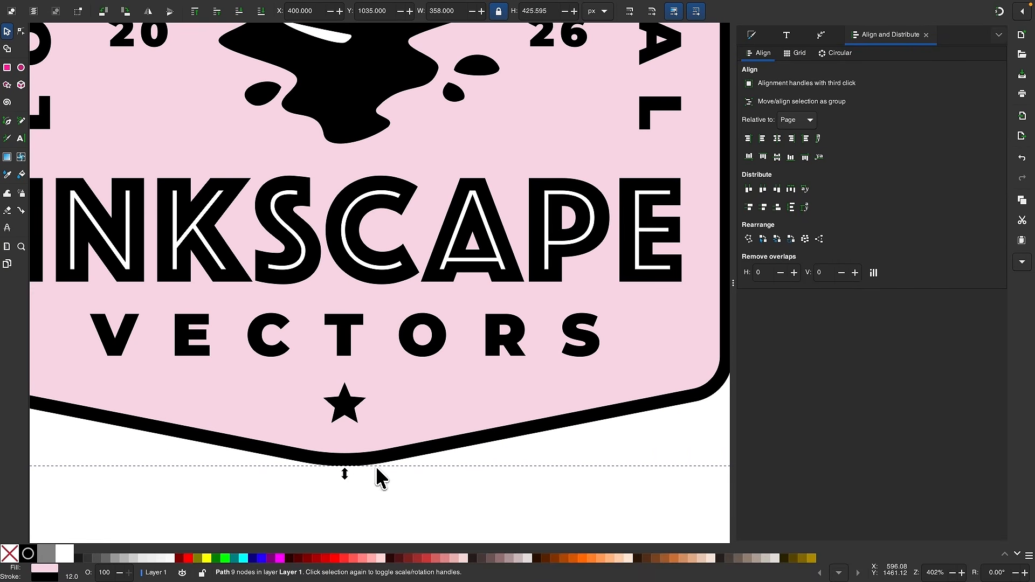
scroll(380, 477, "down", 2)
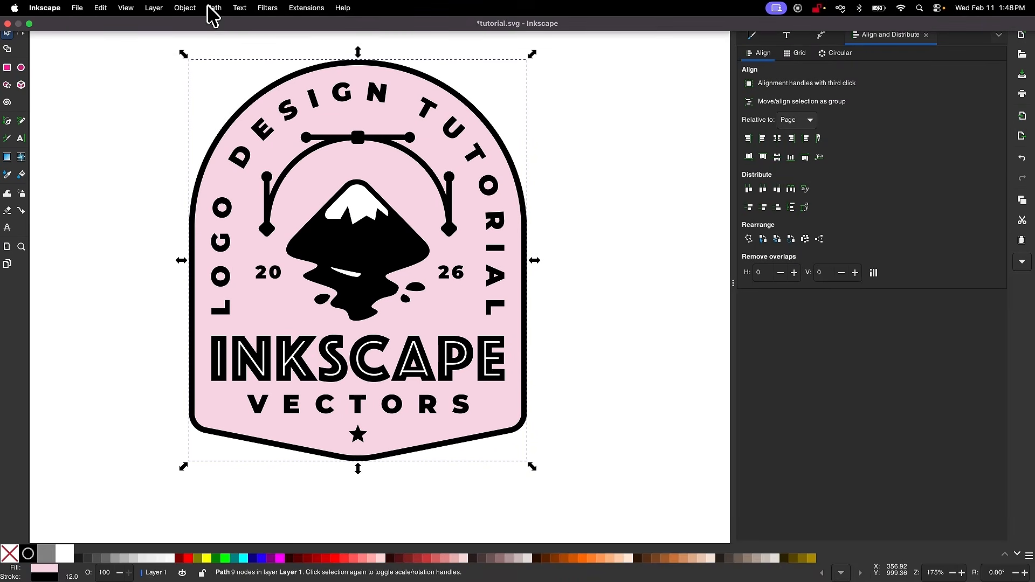
left_click(210, 9)
left_click(227, 40)
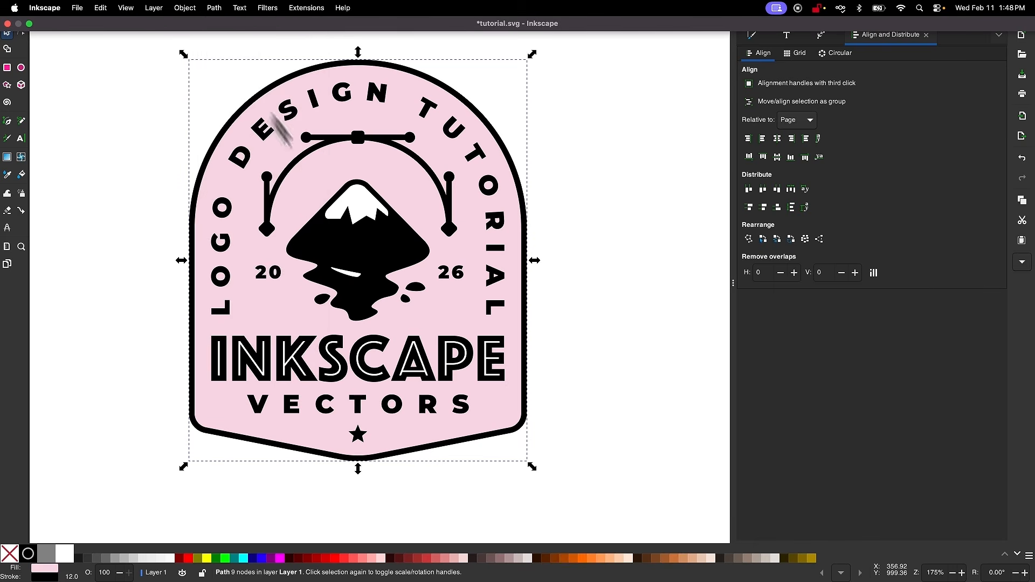
scroll(441, 331, "down", 1)
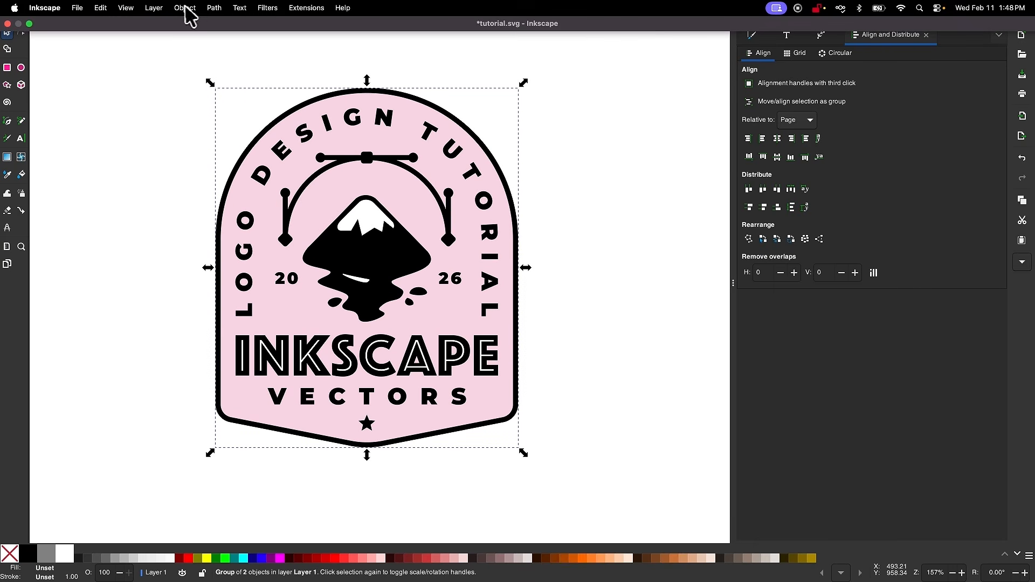
left_click(184, 9)
left_click(209, 125)
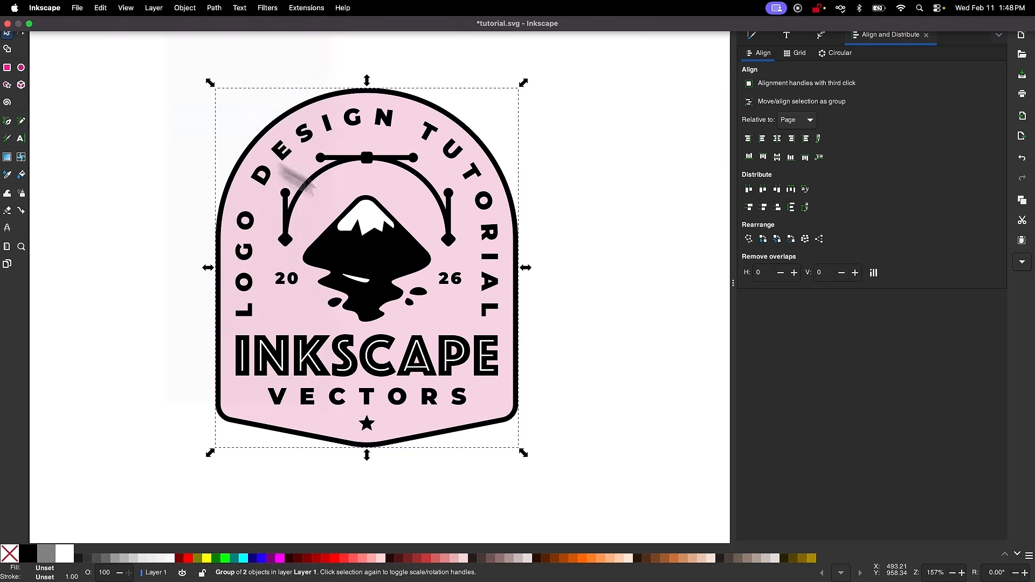
left_click(636, 306)
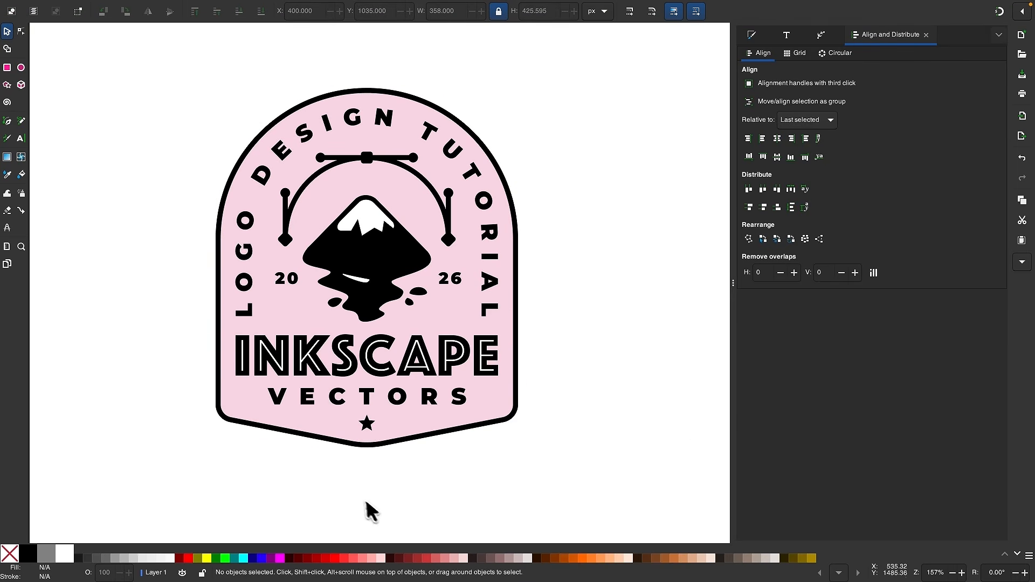
- Apply a 7.5% Gray stroke to the badge's black outline shape
scroll(164, 383, "up", 5)
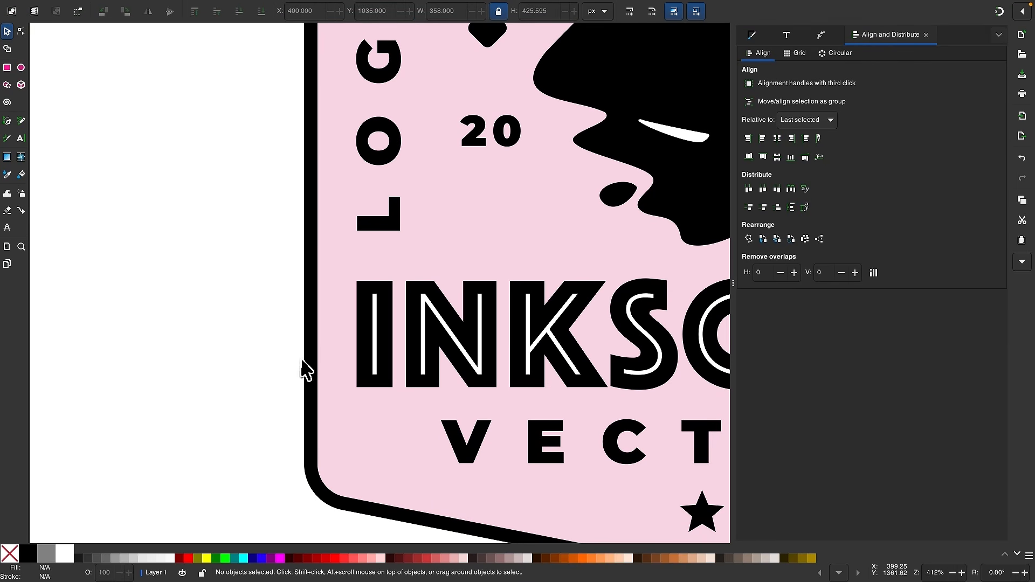
left_click(308, 362)
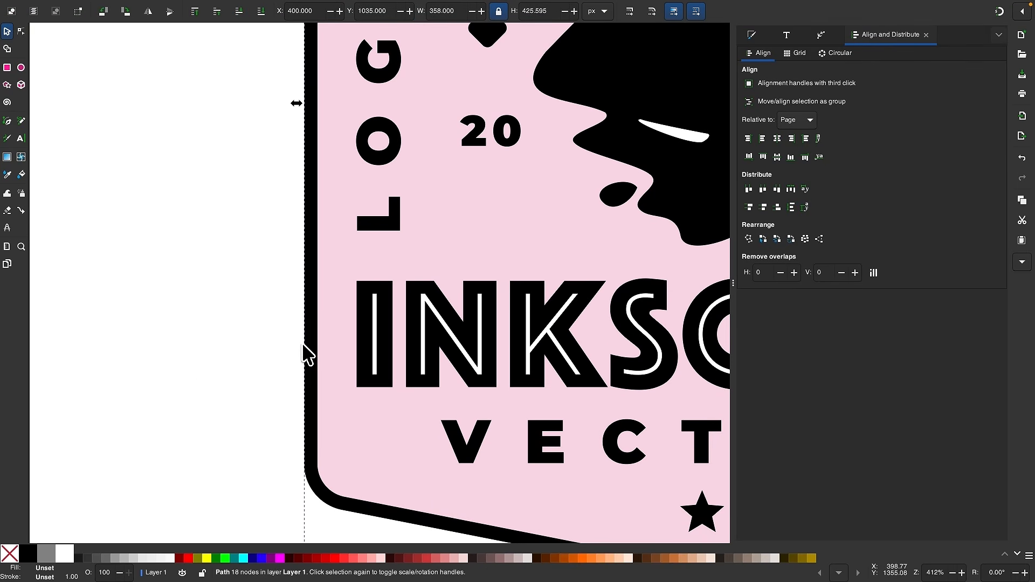
scroll(302, 352, "down", 4)
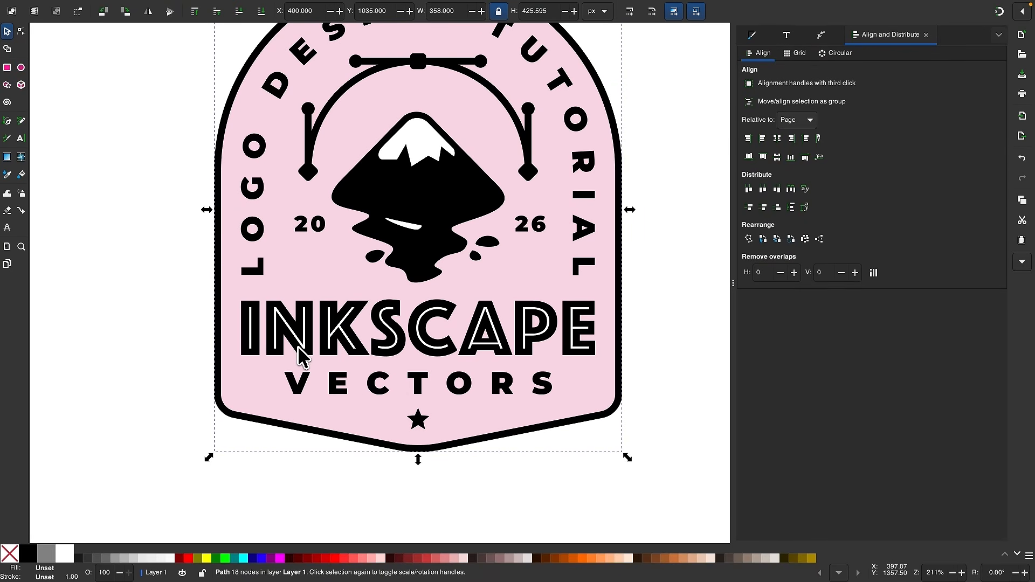
key("shift")
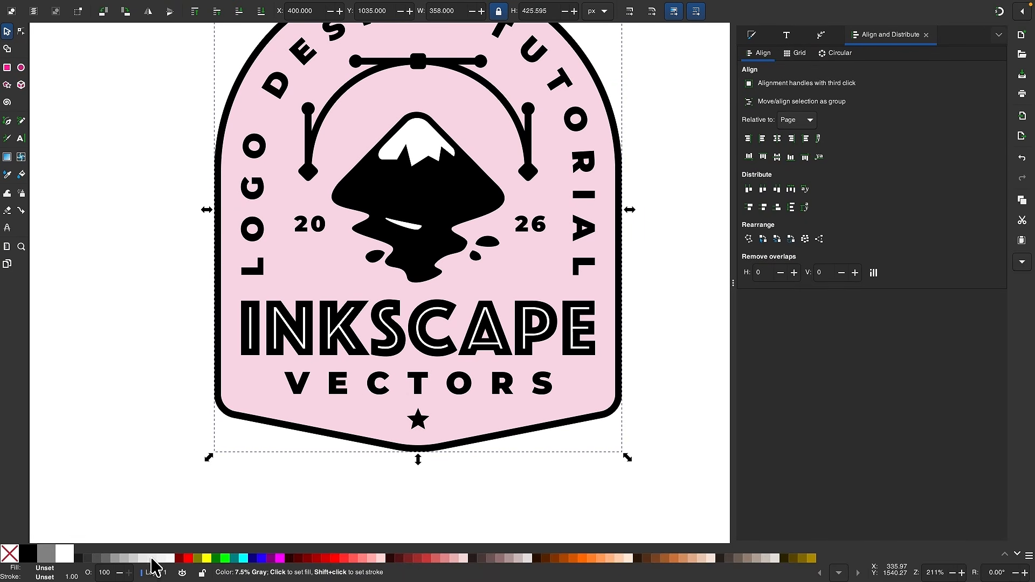
scroll(182, 312, "up", 6)
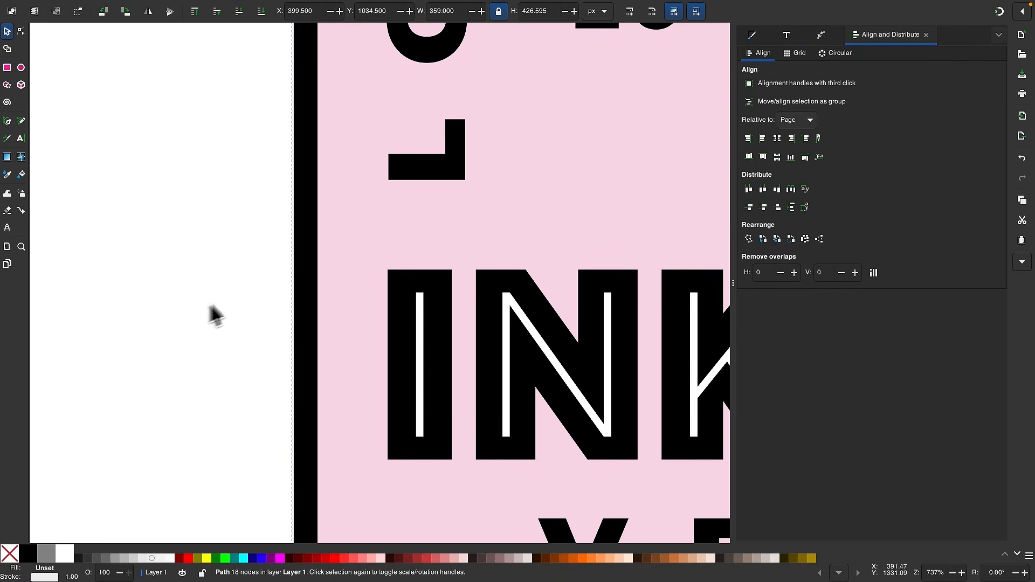
- Set the stroke width of the badge's outline shape to 19.1 px so a light gray border surrounds the badge
scroll(260, 283, "down", 4)
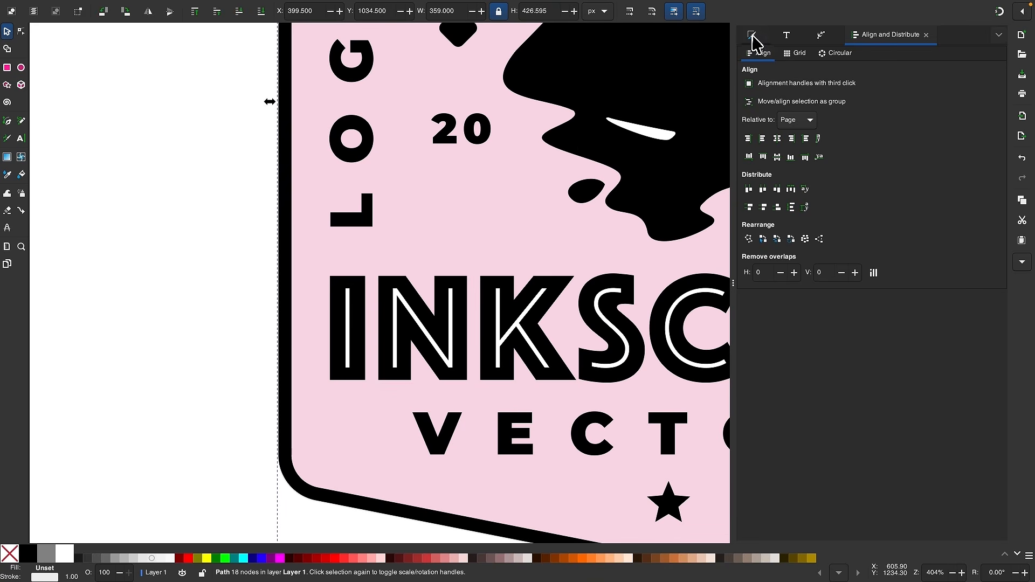
left_click(751, 34)
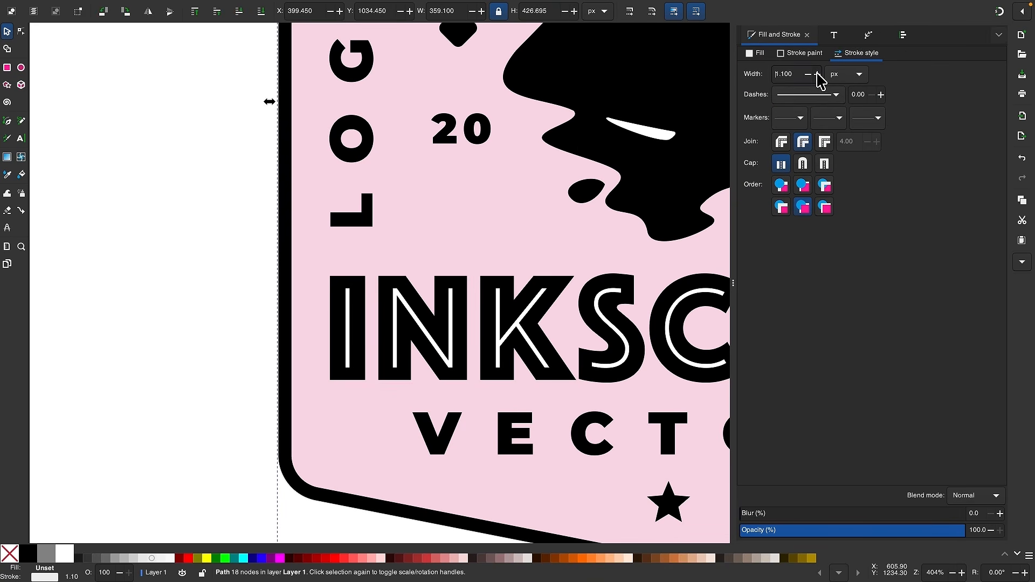
left_click_drag(817, 74, 817, 75)
scroll(294, 377, "down", 3)
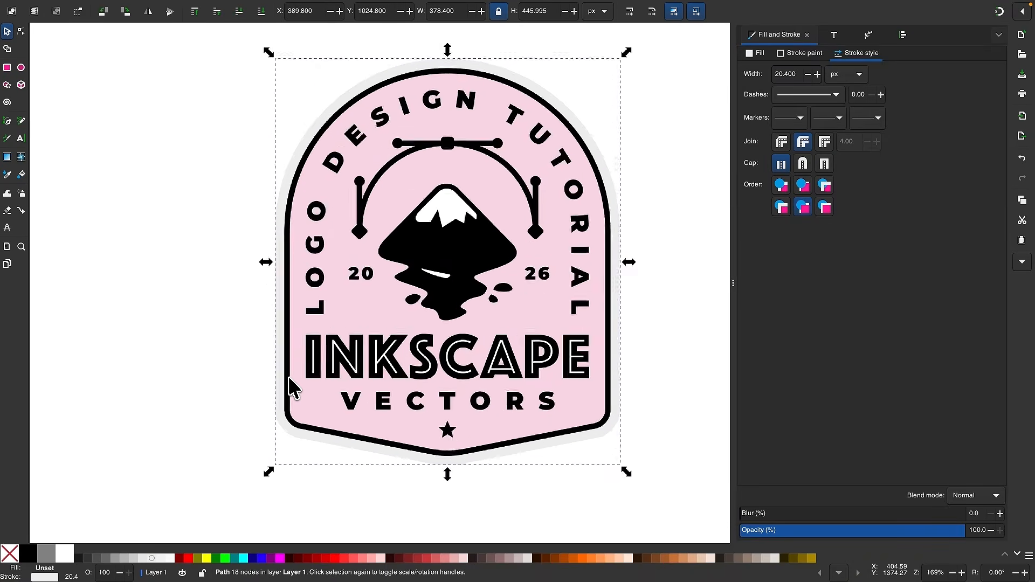
scroll(289, 376, "up", 1)
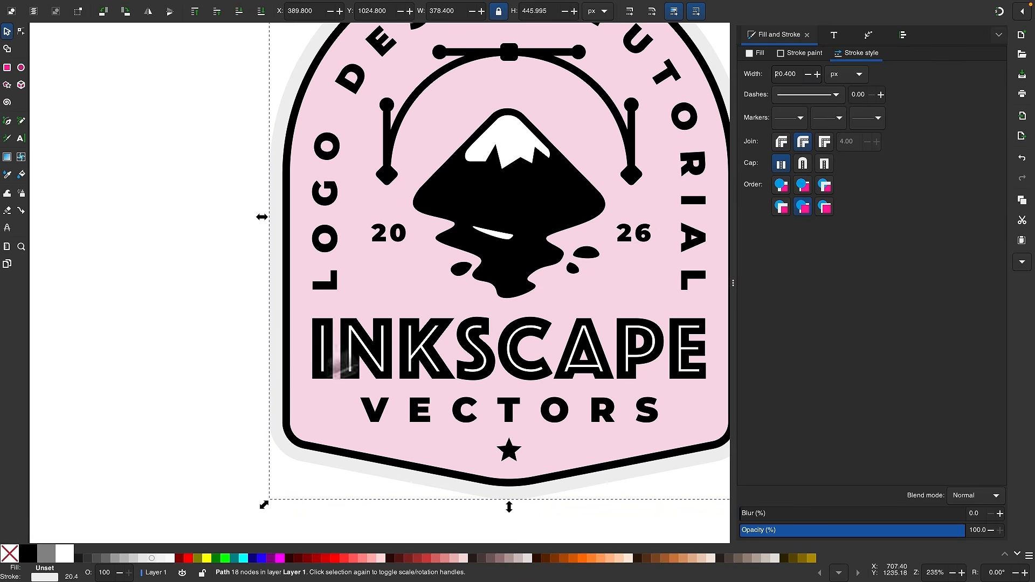
left_click(809, 72)
left_click(809, 72)
left_click(809, 72)
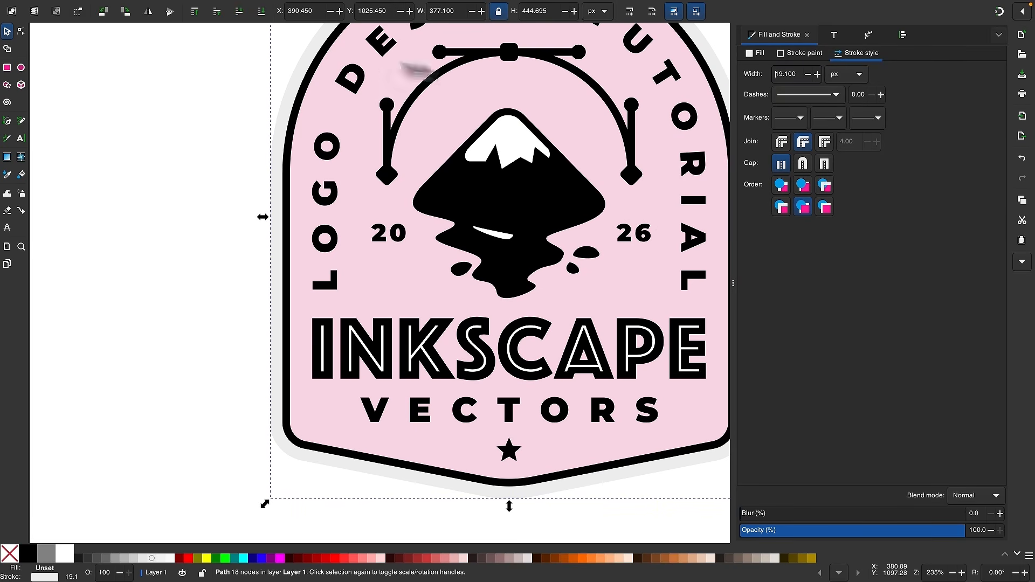
- Convert the outline shape's light gray stroke to a path, ungroup the result and deselect everything
scroll(229, 261, "up", 5)
scroll(228, 261, "right", 3)
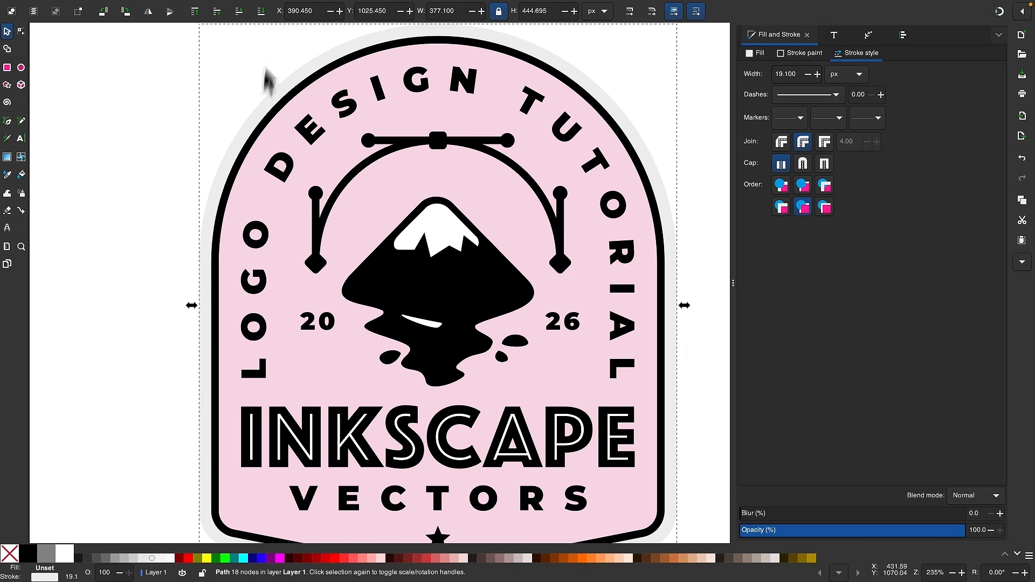
left_click(214, 7)
left_click(218, 43)
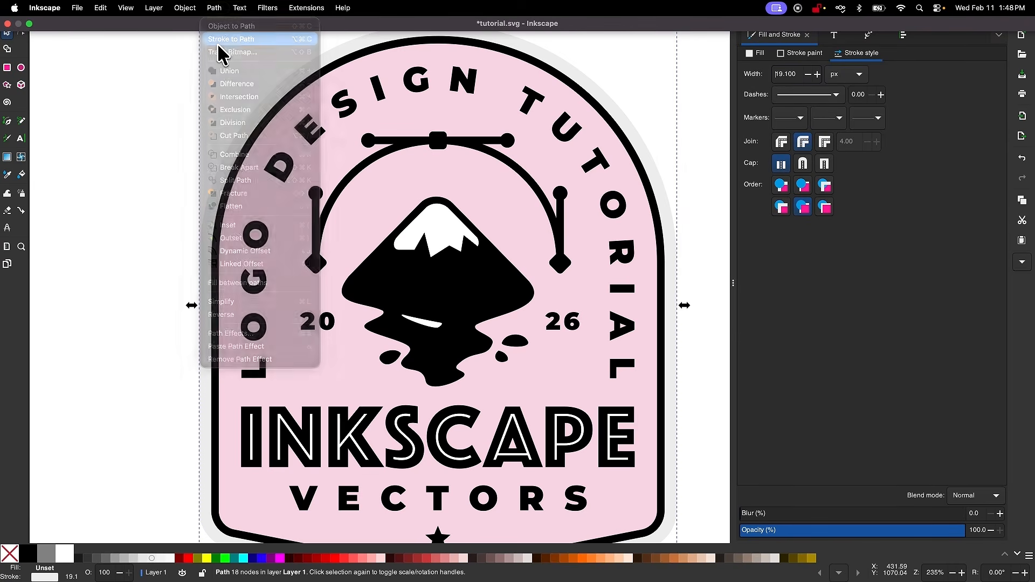
left_click(214, 7)
mouse_move(193, 7)
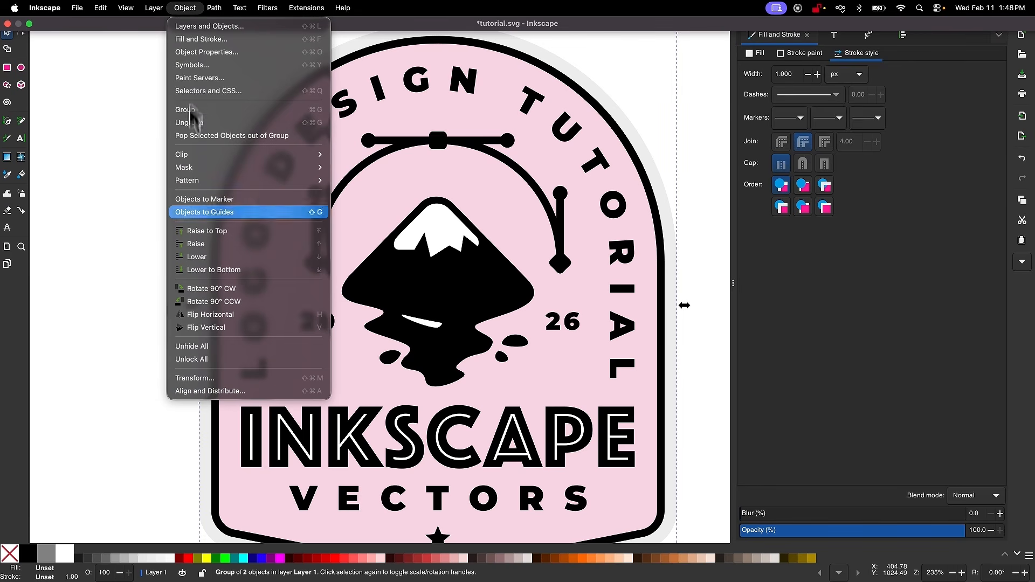
left_click(201, 123)
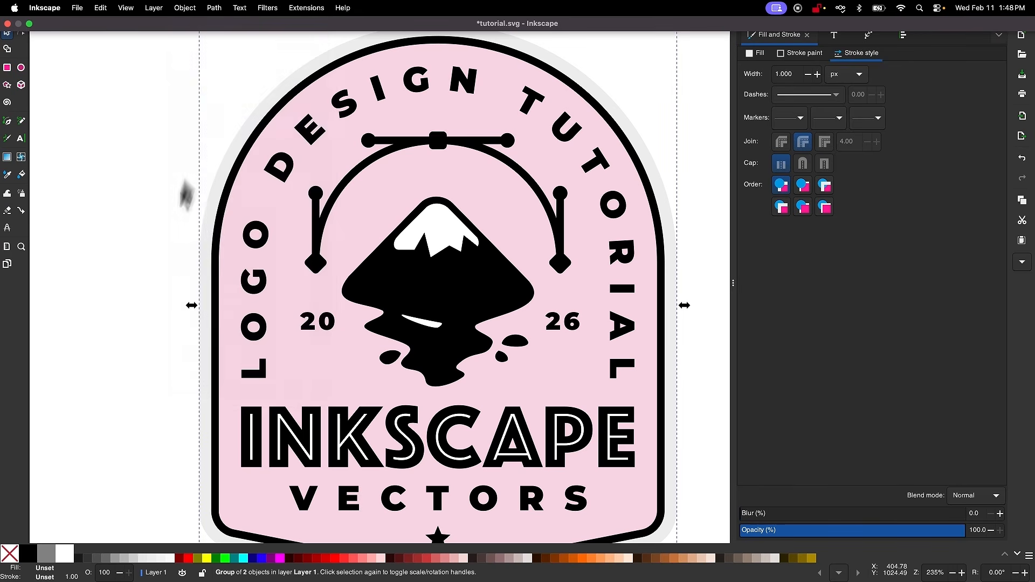
scroll(113, 391, "down", 2)
scroll(114, 390, "left", 1)
left_click(161, 304)
scroll(162, 304, "down", 3)
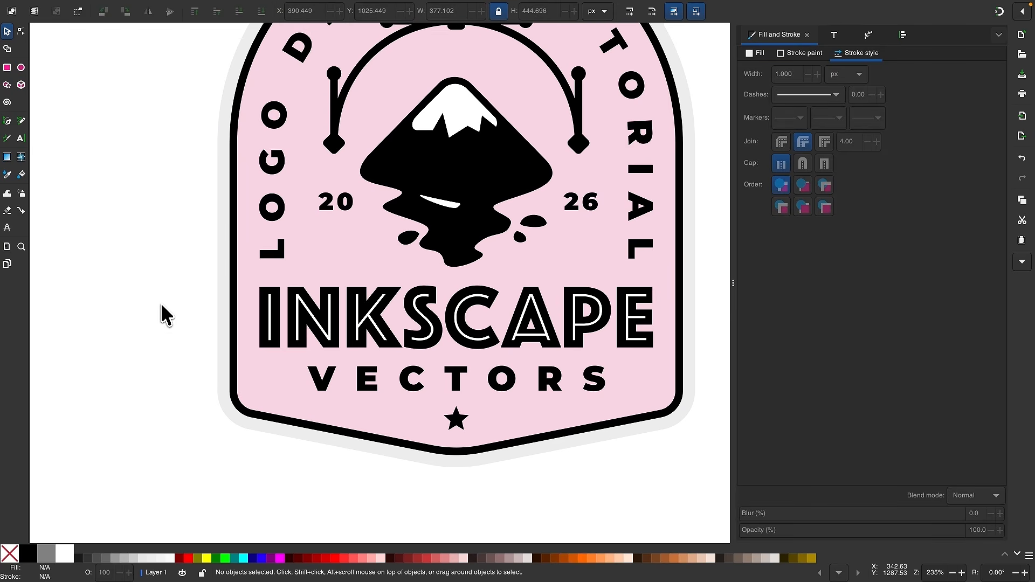
- Fill the light gray border shape around the badge with white
left_click(218, 336)
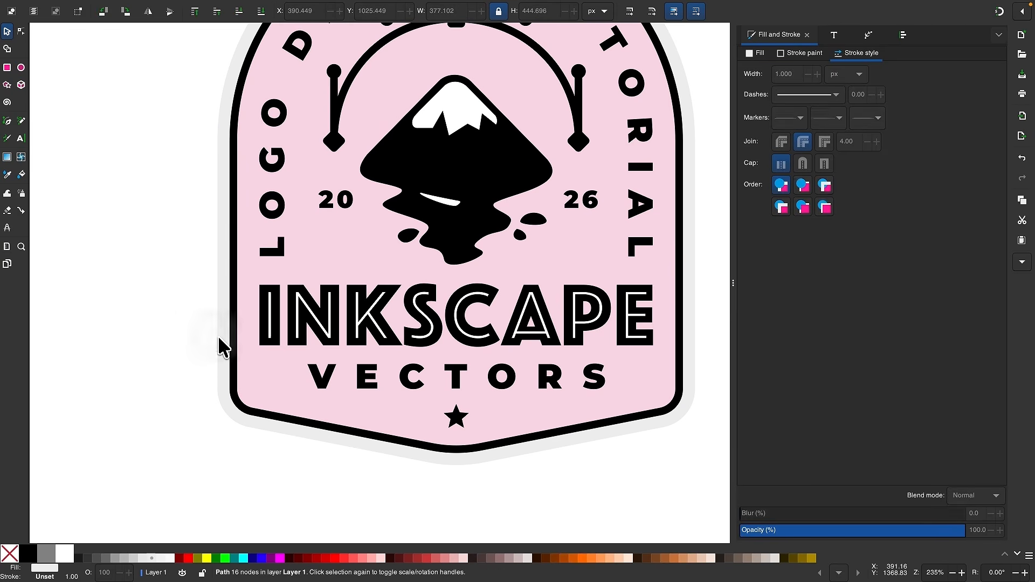
scroll(218, 336, "down", 1)
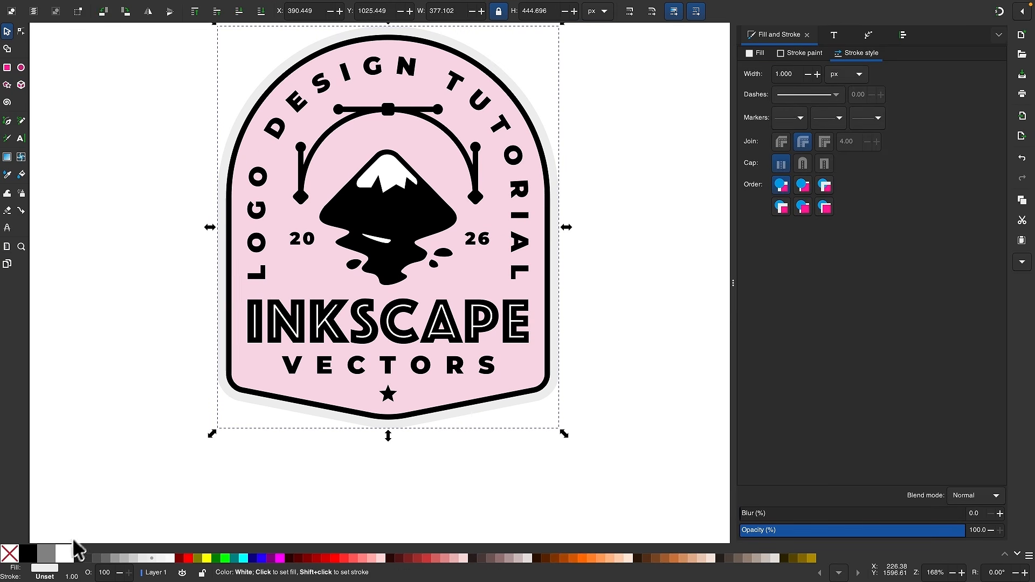
left_click(65, 553)
scroll(156, 386, "up", 1)
scroll(156, 386, "right", 1)
scroll(164, 361, "down", 1)
scroll(165, 362, "left", 1)
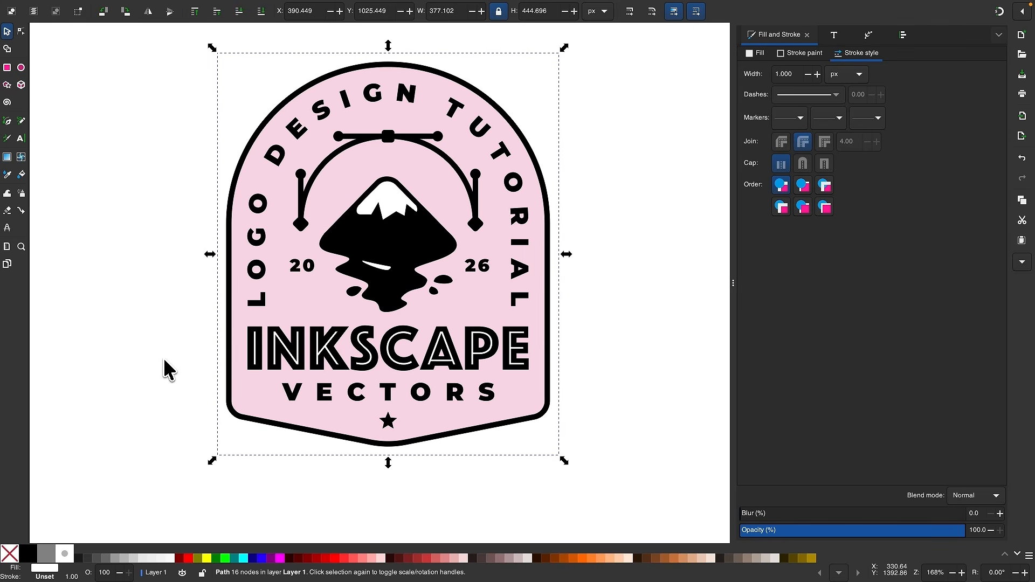
- Raise the white border shape to the top of the stacking order and fill it with black
key("Home")
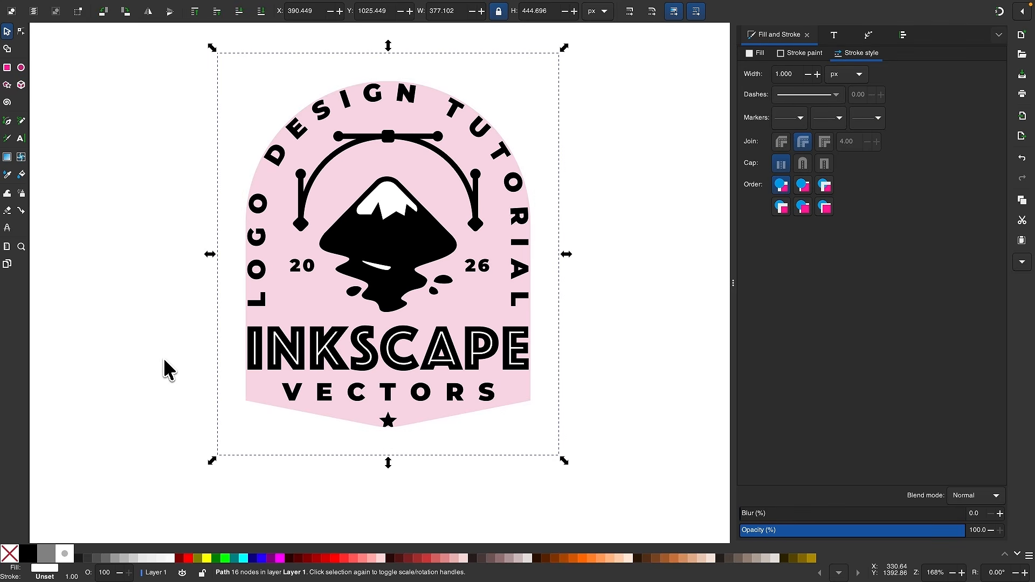
left_click(28, 553)
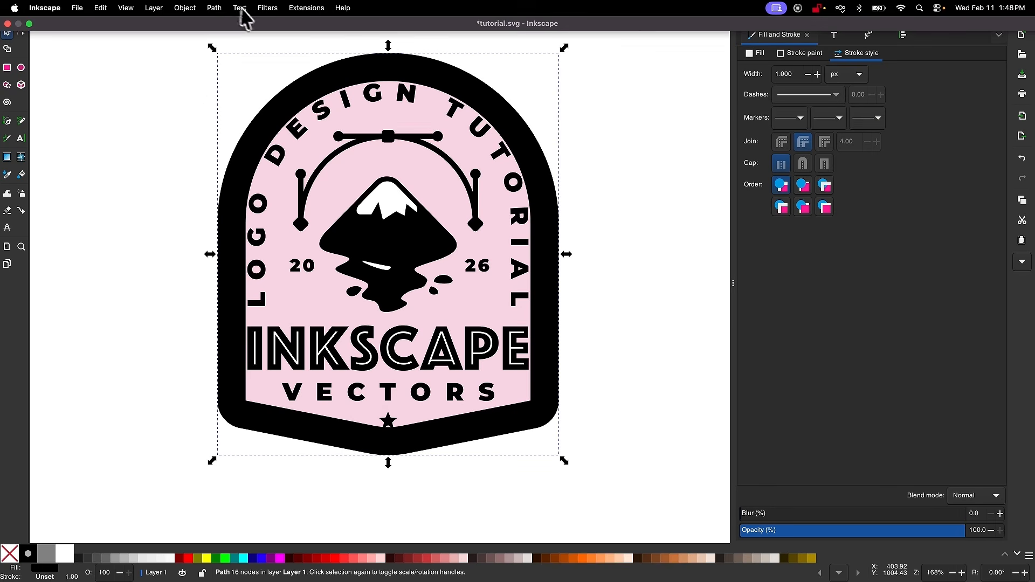
- Break apart the black border shape and union the resulting pieces into one solid badge silhouette
left_click(214, 7)
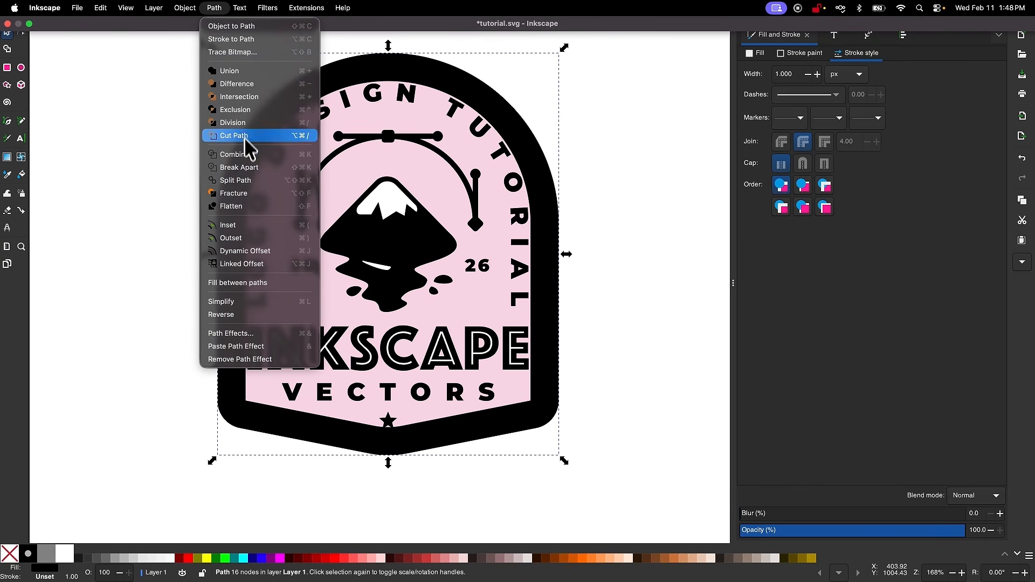
left_click(247, 168)
left_click(214, 7)
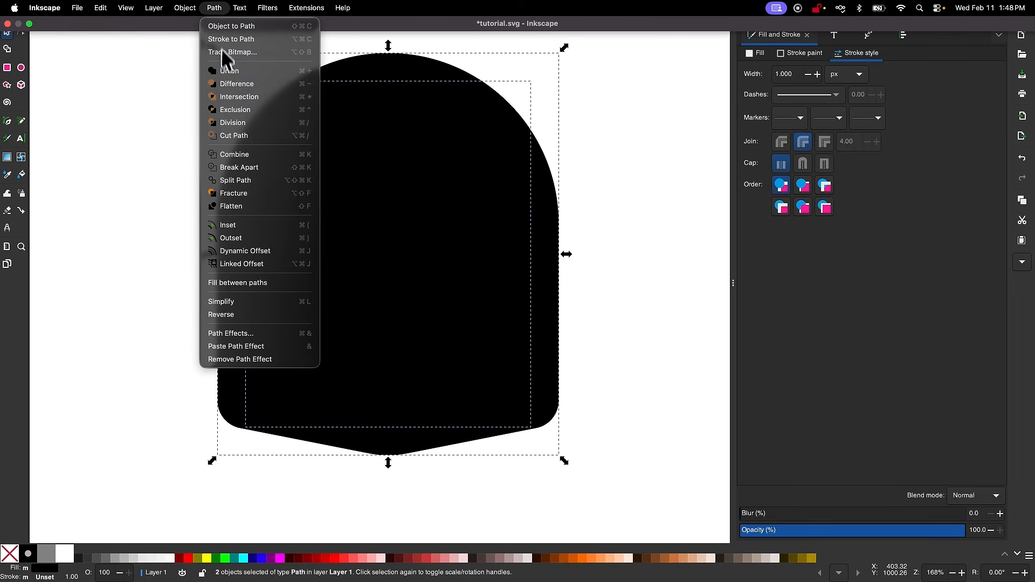
left_click(226, 68)
- Send the solid black silhouette behind the badge and soften it into a shadow with 35.2% blur and 14.3% opacity
scroll(436, 293, "down", 1)
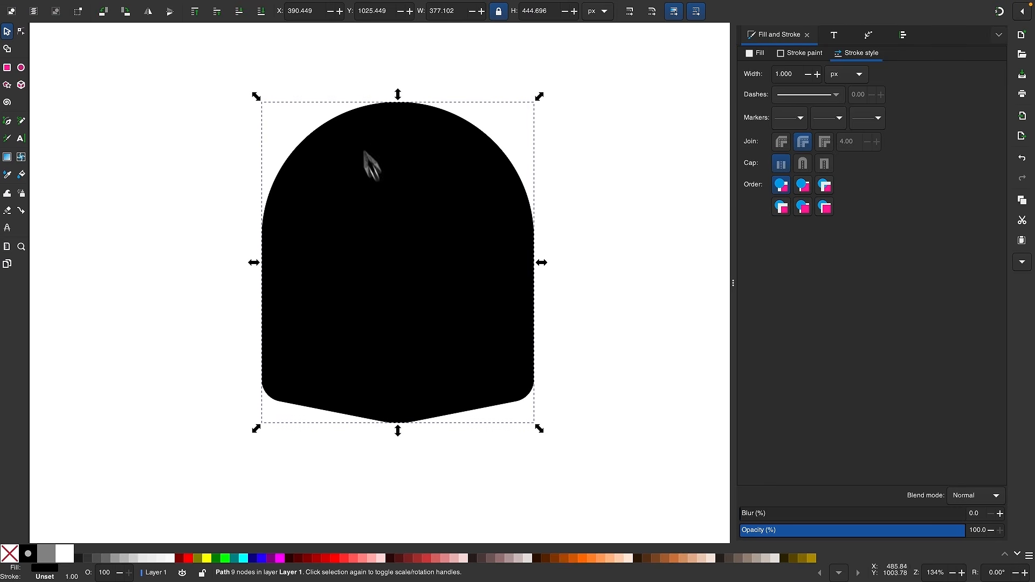
left_click(262, 12)
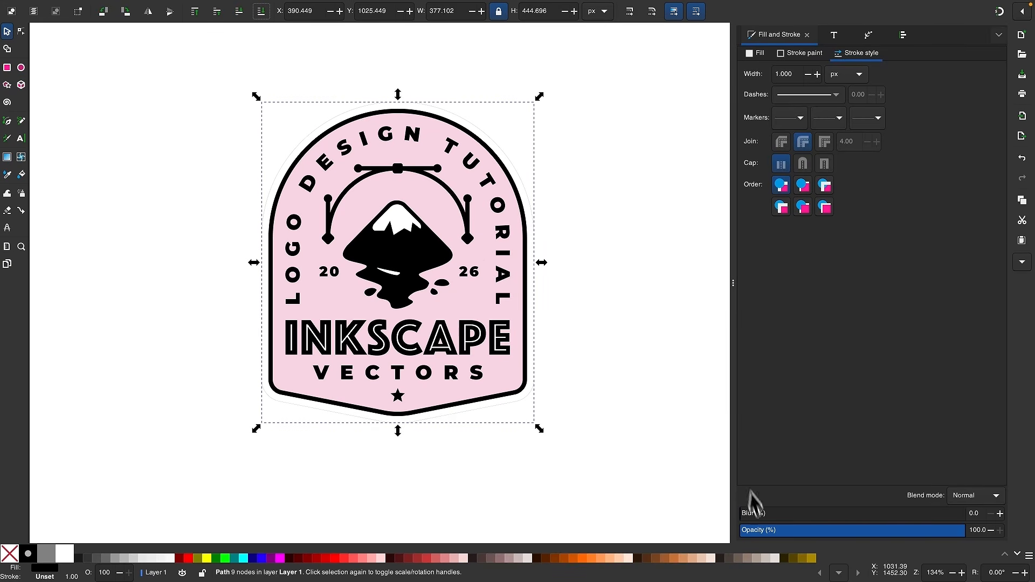
left_click_drag(747, 515, 819, 513)
left_click_drag(908, 531, 785, 534)
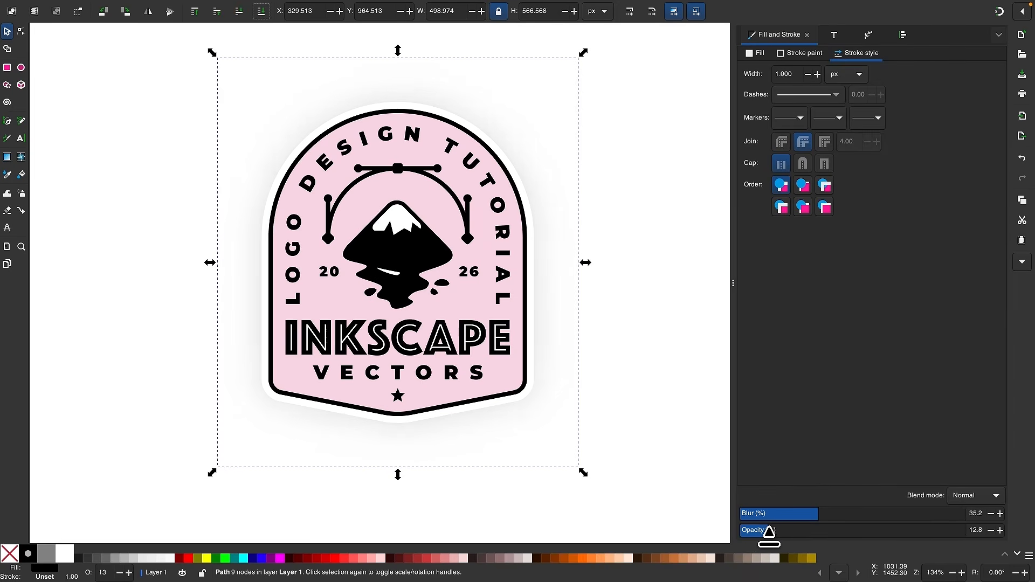
left_click_drag(772, 531, 770, 531)
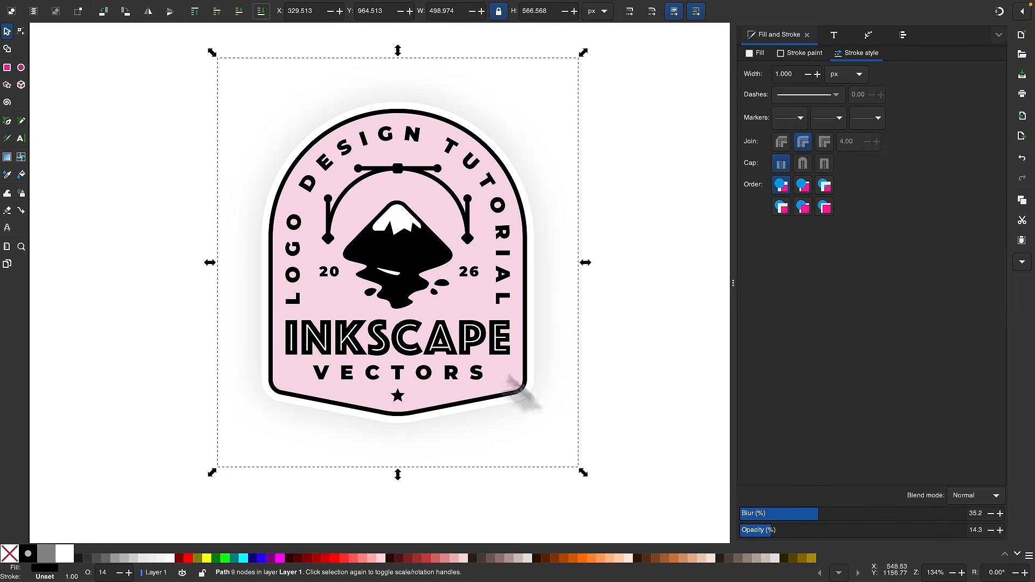